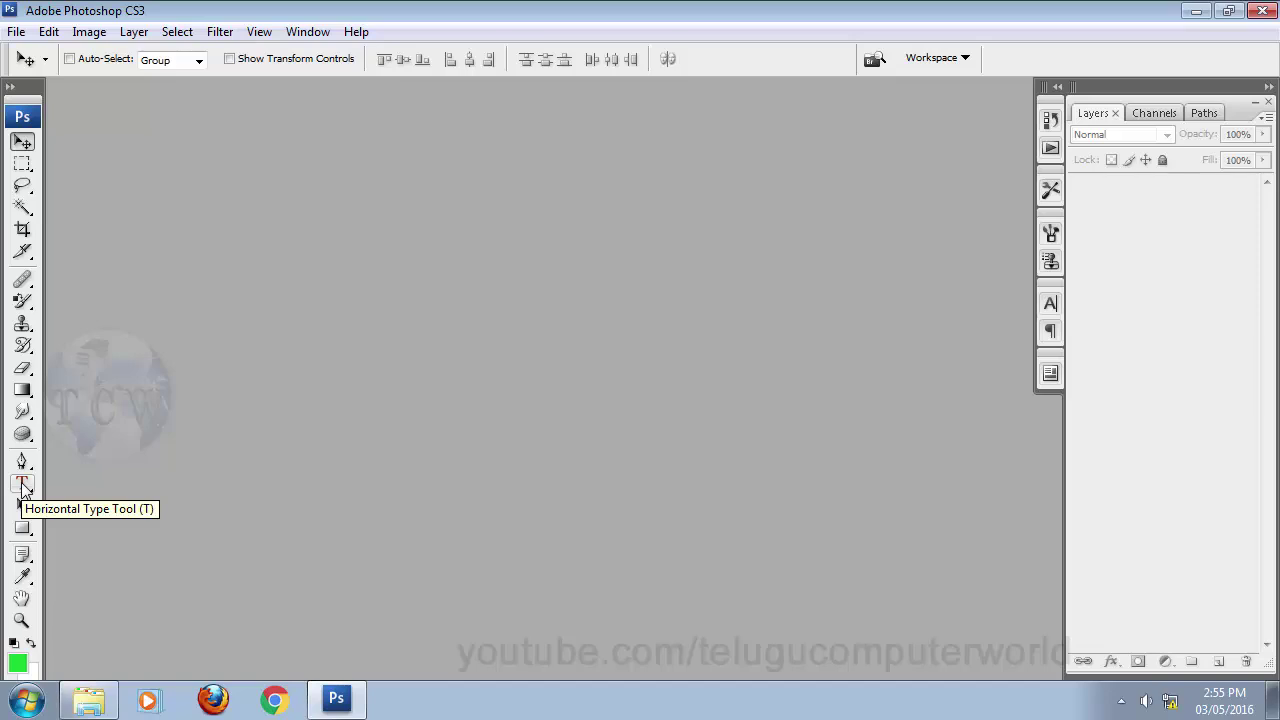
- Try the Vertical Type tool and return to the Horizontal Type tool
{"action": "left_click", "coordinate": [22, 484]}
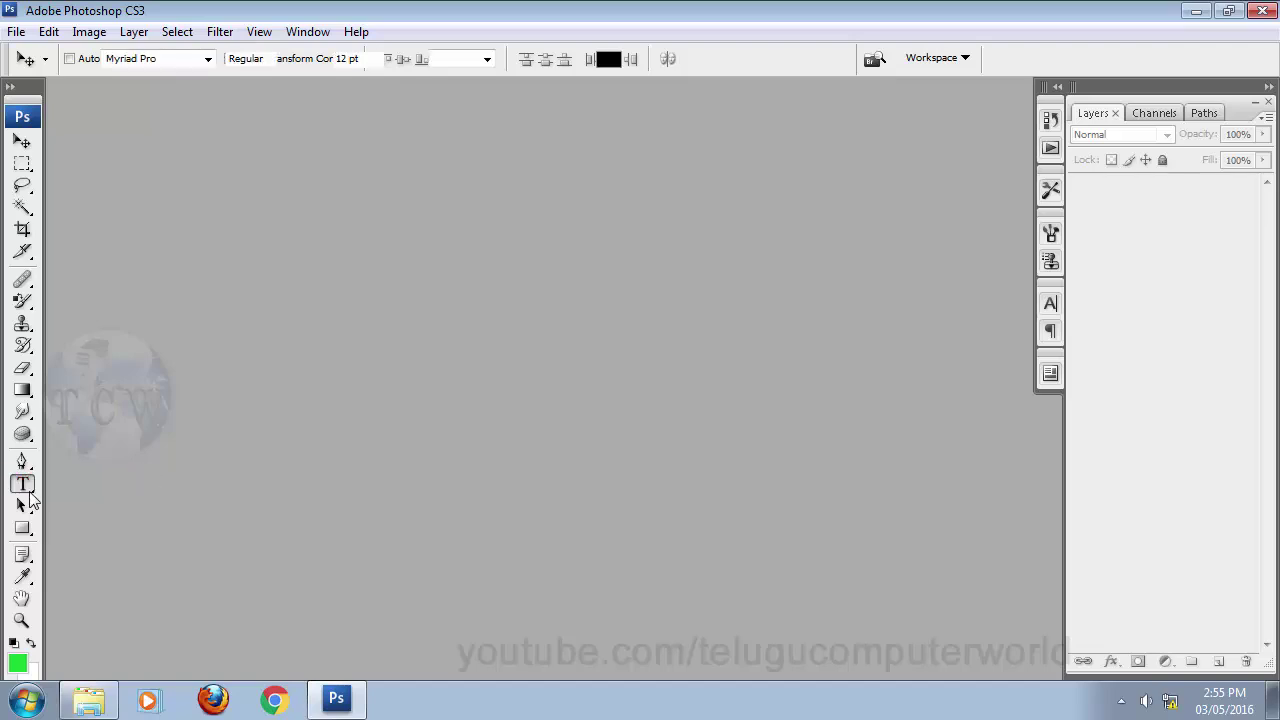
{"action": "right_click", "coordinate": [29, 489]}
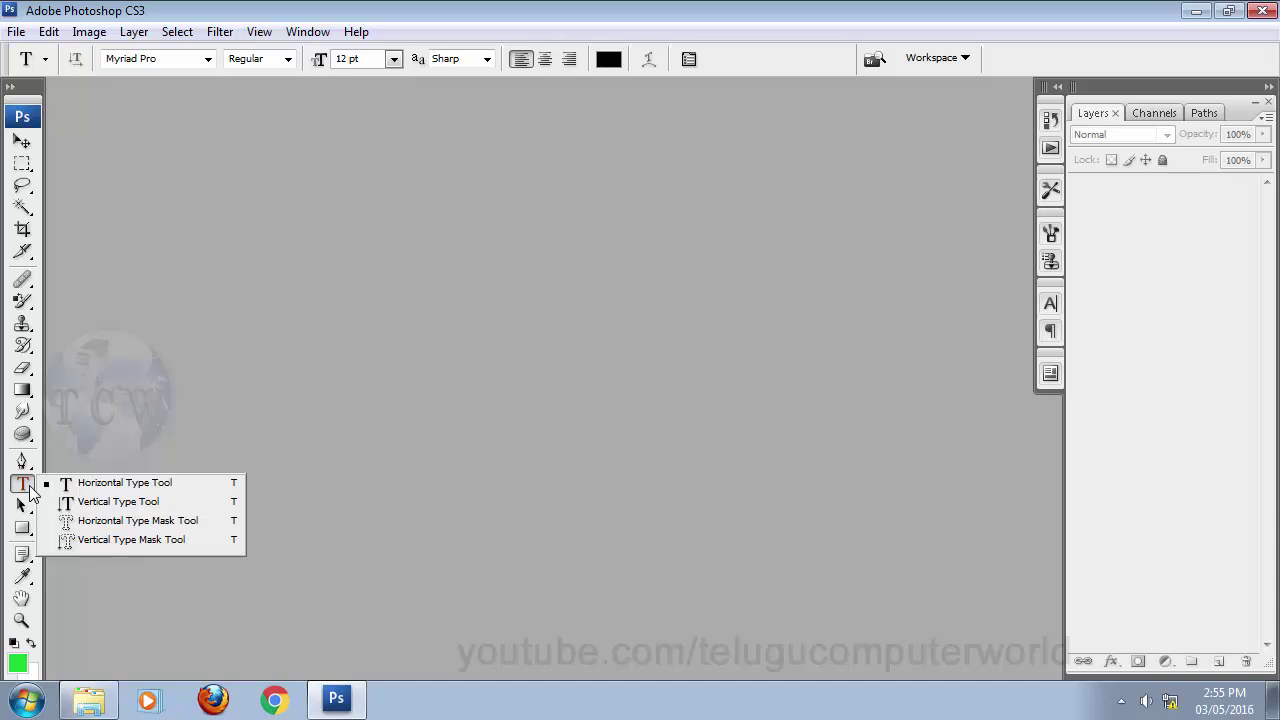
{"action": "left_click", "coordinate": [86, 520]}
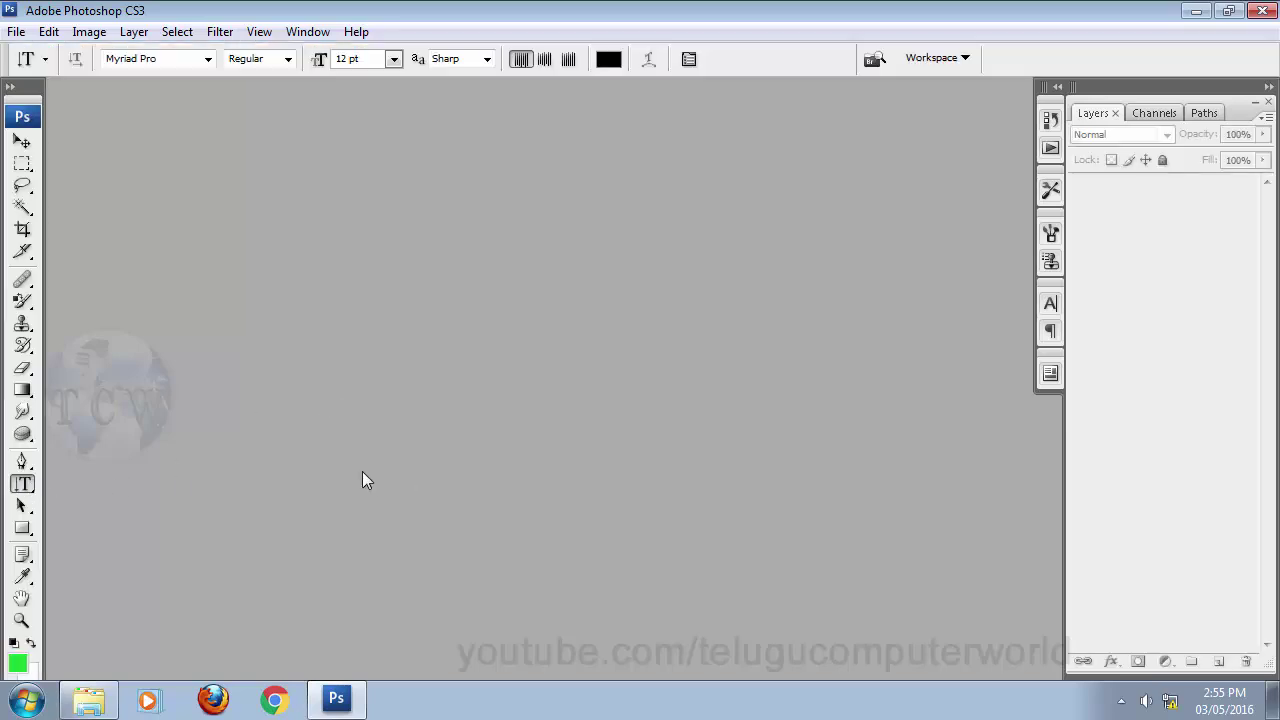
{"action": "left_click", "coordinate": [23, 488]}
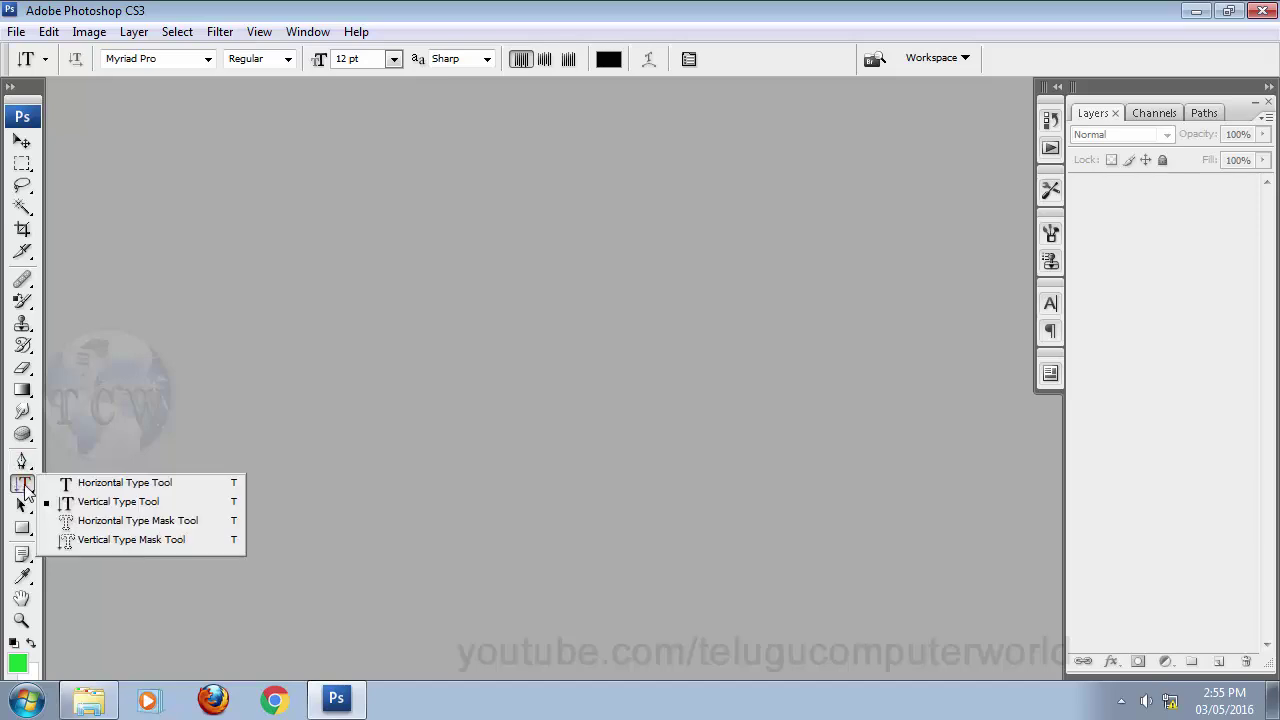
{"action": "left_click", "coordinate": [93, 484]}
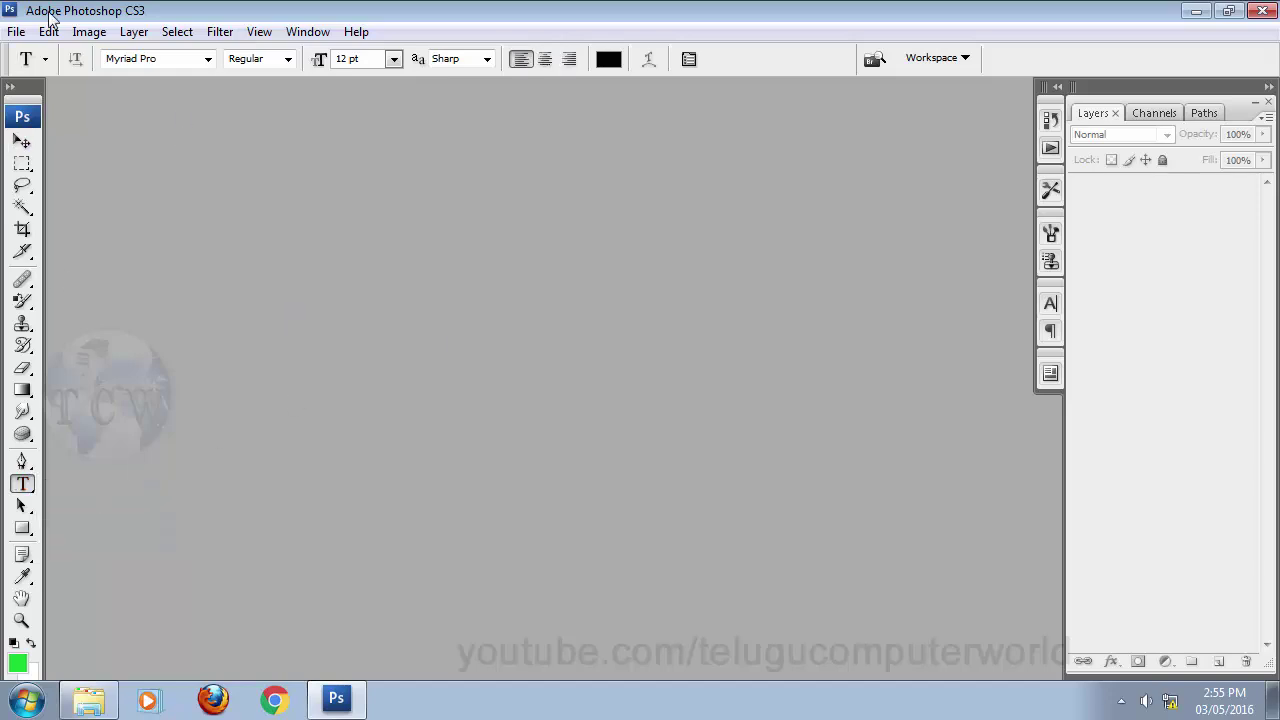
- Create a blank white 1280 × 720 pixel document from the Film & Video preset and hide its guides
{"action": "left_click", "coordinate": [20, 30]}
{"action": "left_click", "coordinate": [36, 56]}
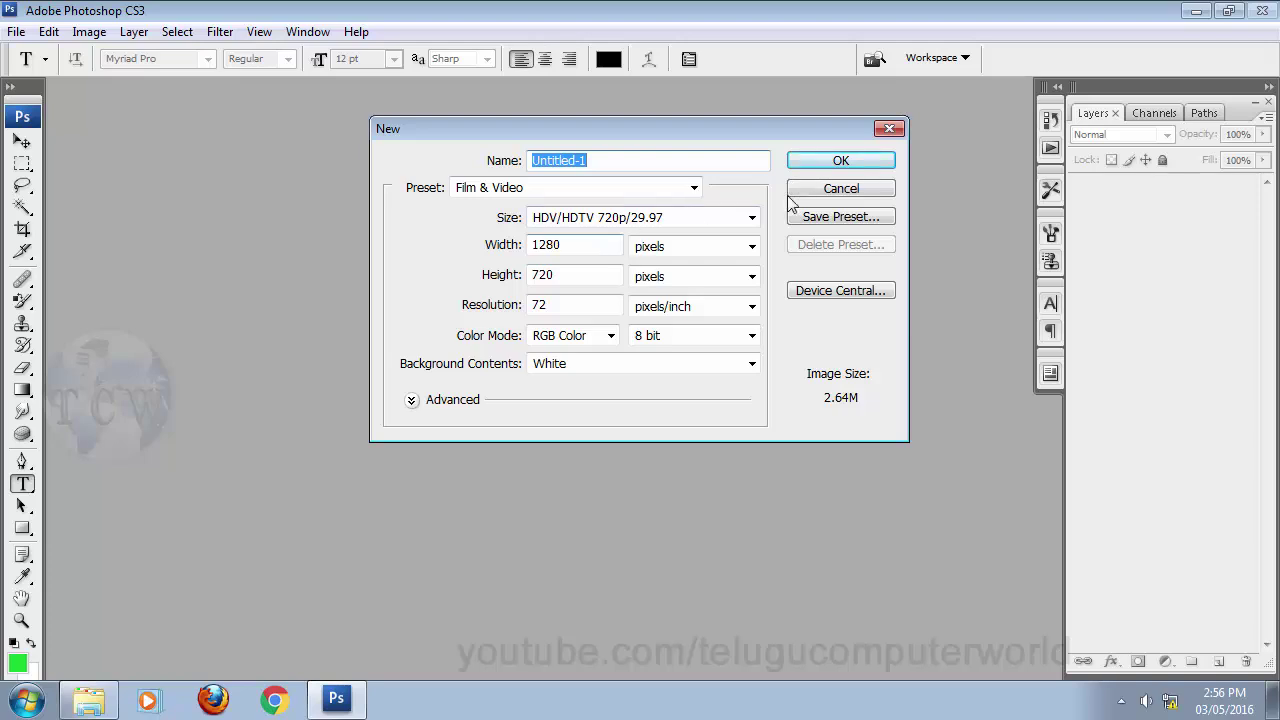
{"action": "left_click", "coordinate": [838, 165]}
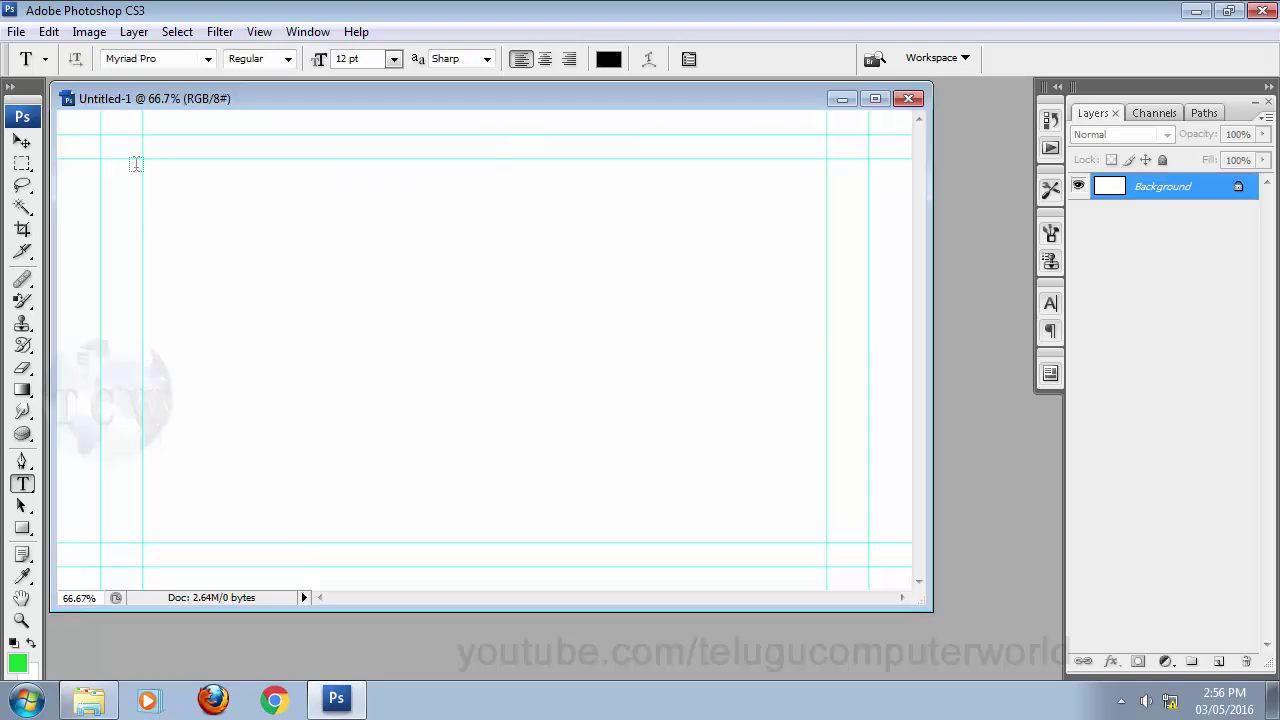
{"action": "key", "text": "ctrl+semicolon"}
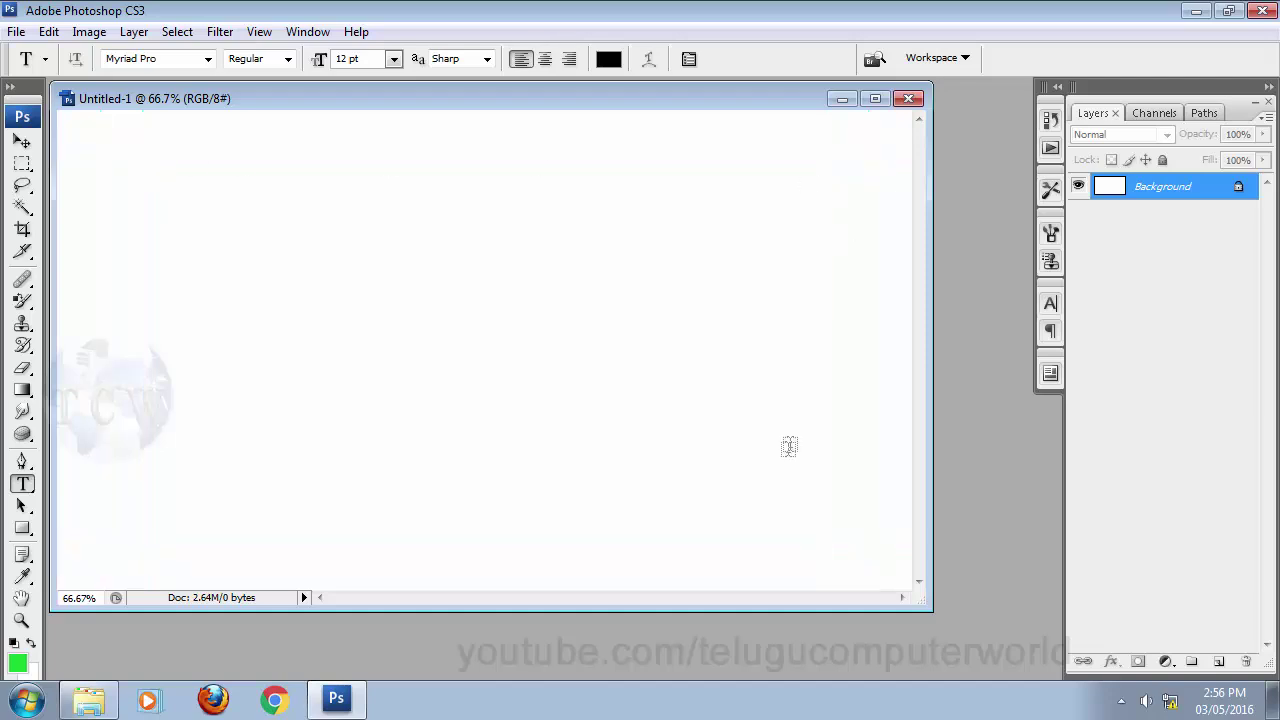
- Add the horizontal text "Telugu Computer World" in the upper left area of the canvas using the Horizontal Type tool
{"action": "left_click", "coordinate": [22, 142]}
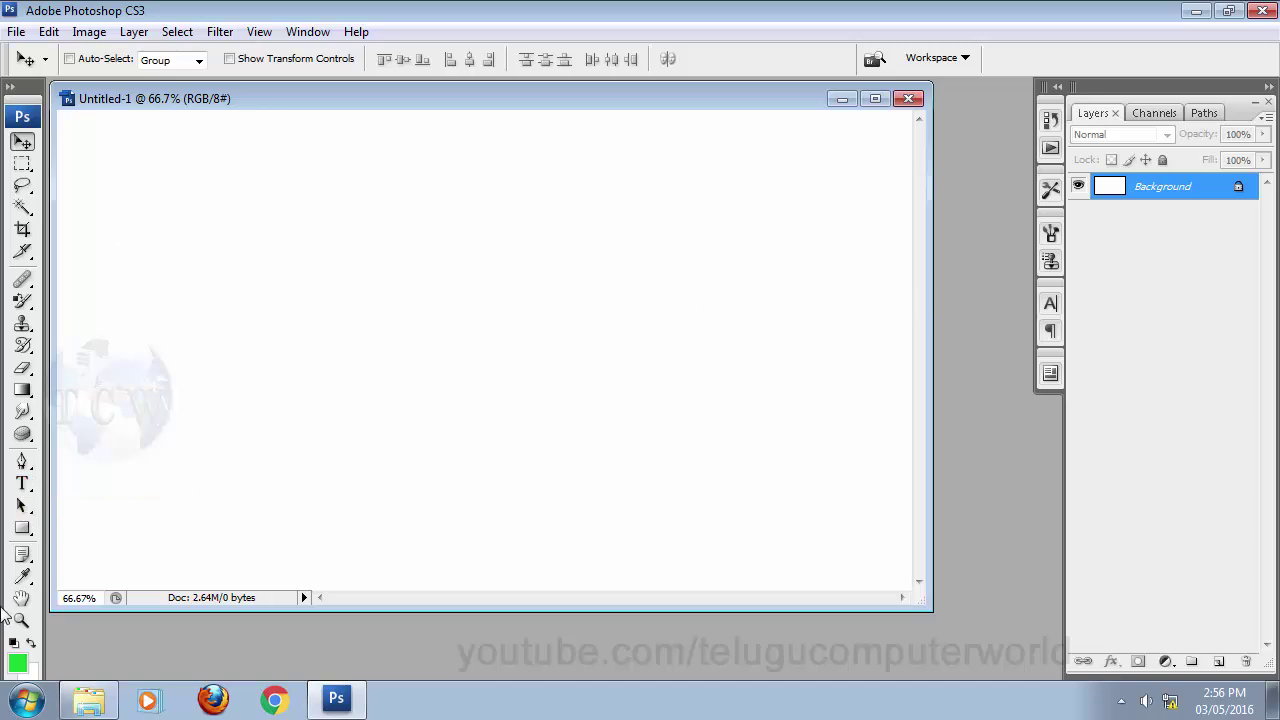
{"action": "left_click", "coordinate": [22, 483]}
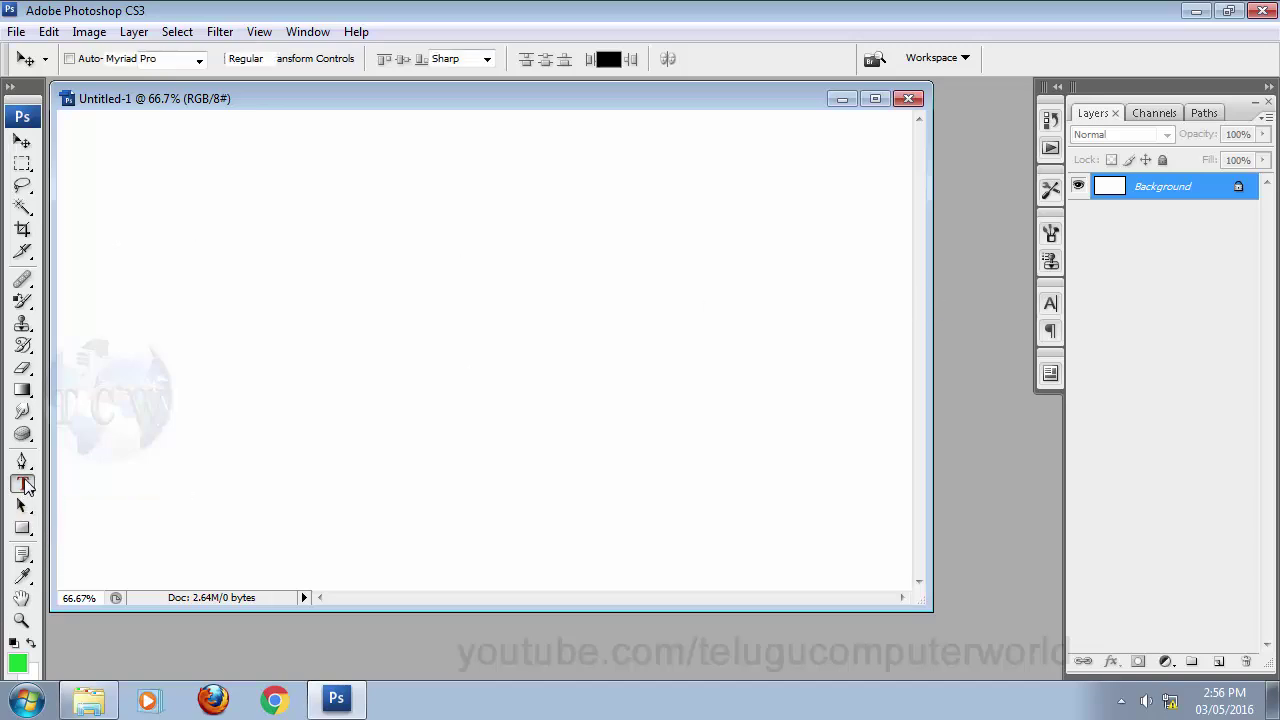
{"action": "left_click", "coordinate": [224, 237]}
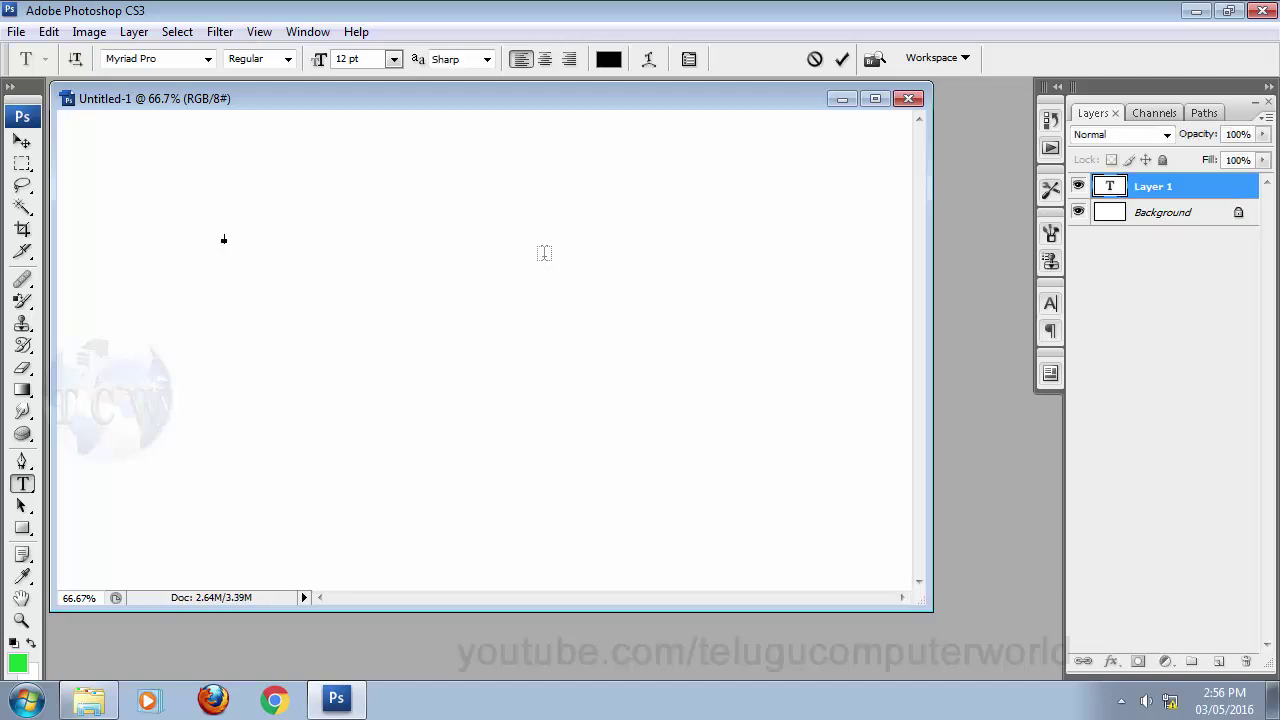
{"action": "type", "text": "a"}
{"action": "type", "text": "elugu Compu"}
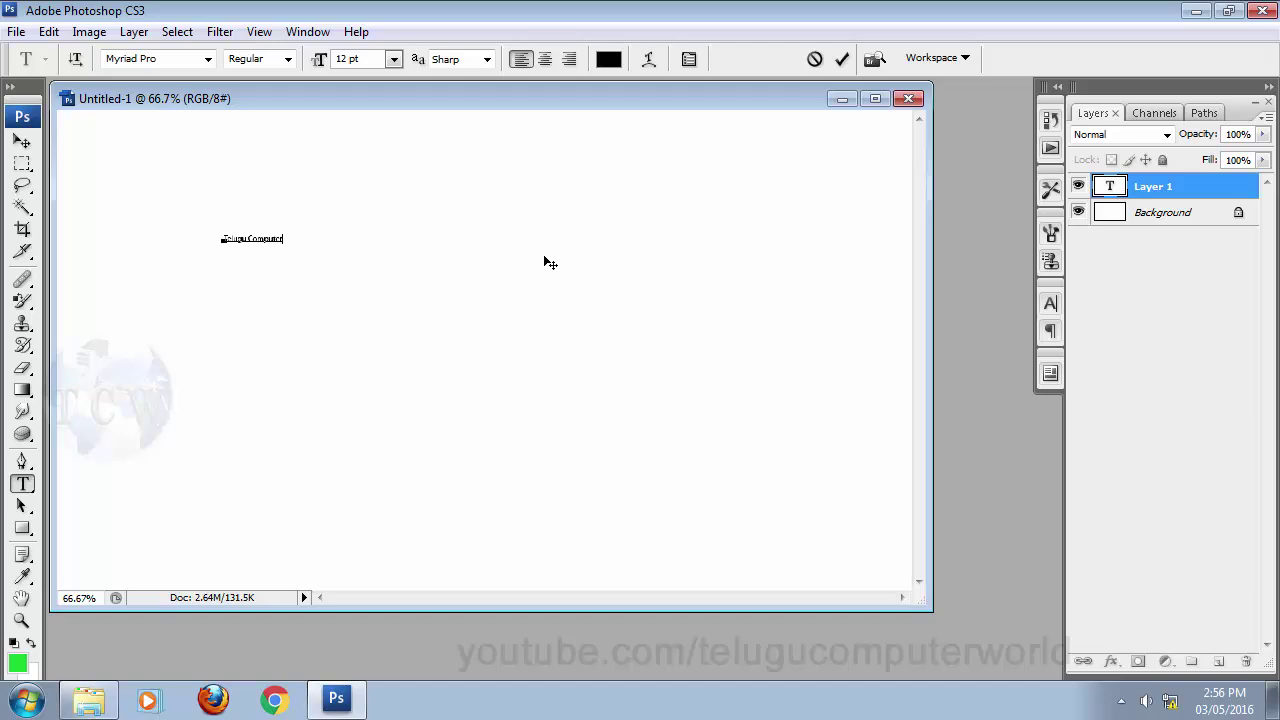
{"action": "type", "text": "ter World"}
{"action": "key", "text": "ctrl+Return"}
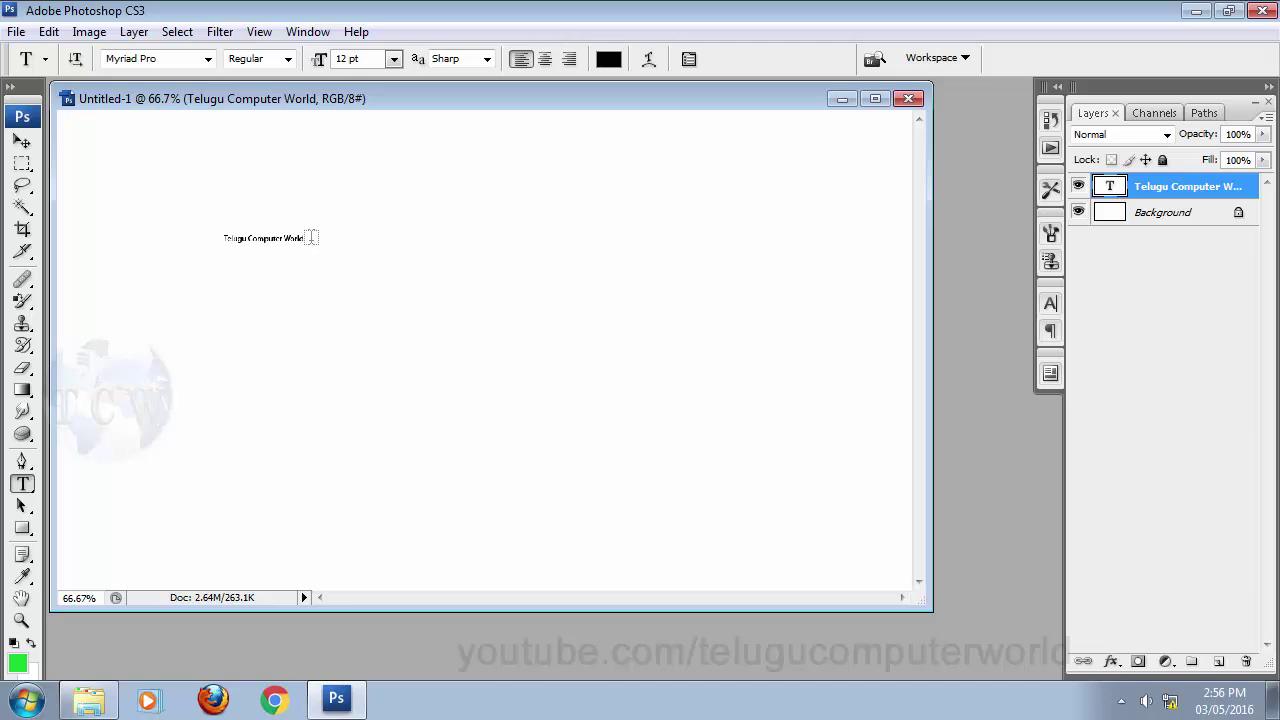
{"action": "left_click", "coordinate": [300, 238]}
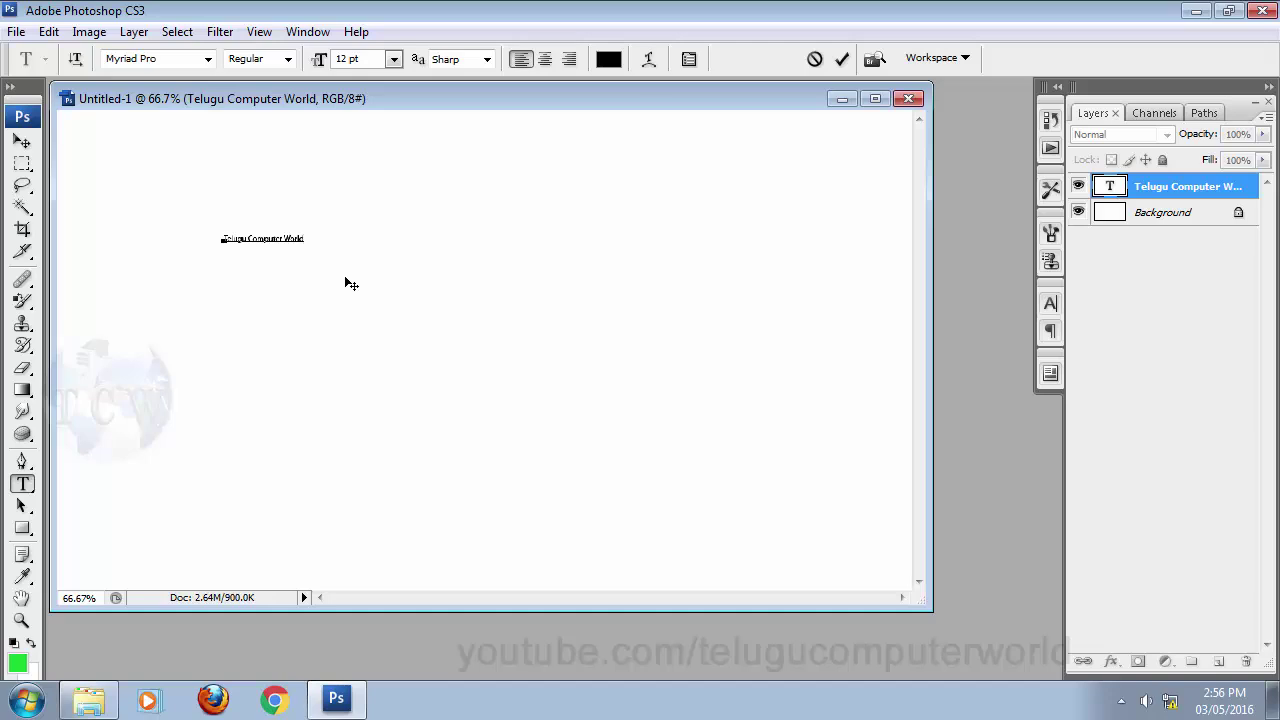
{"action": "key", "text": "ctrl+Return"}
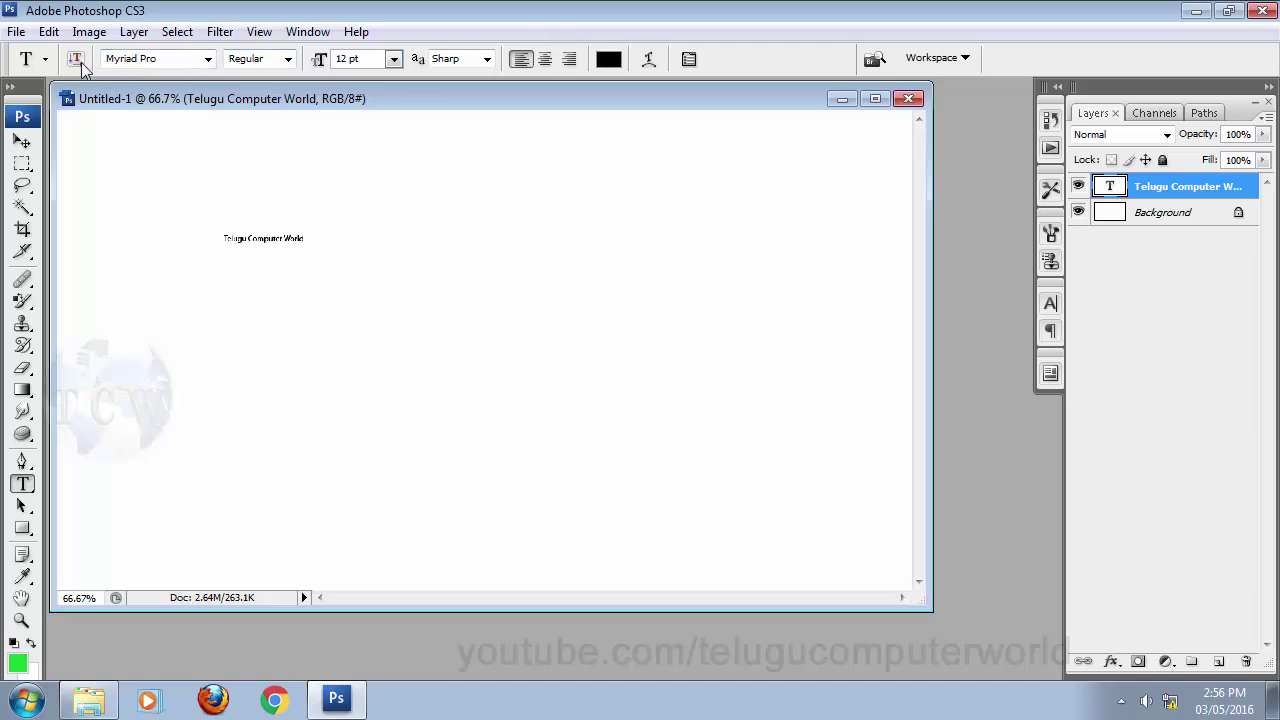
{"action": "left_click", "coordinate": [46, 62]}
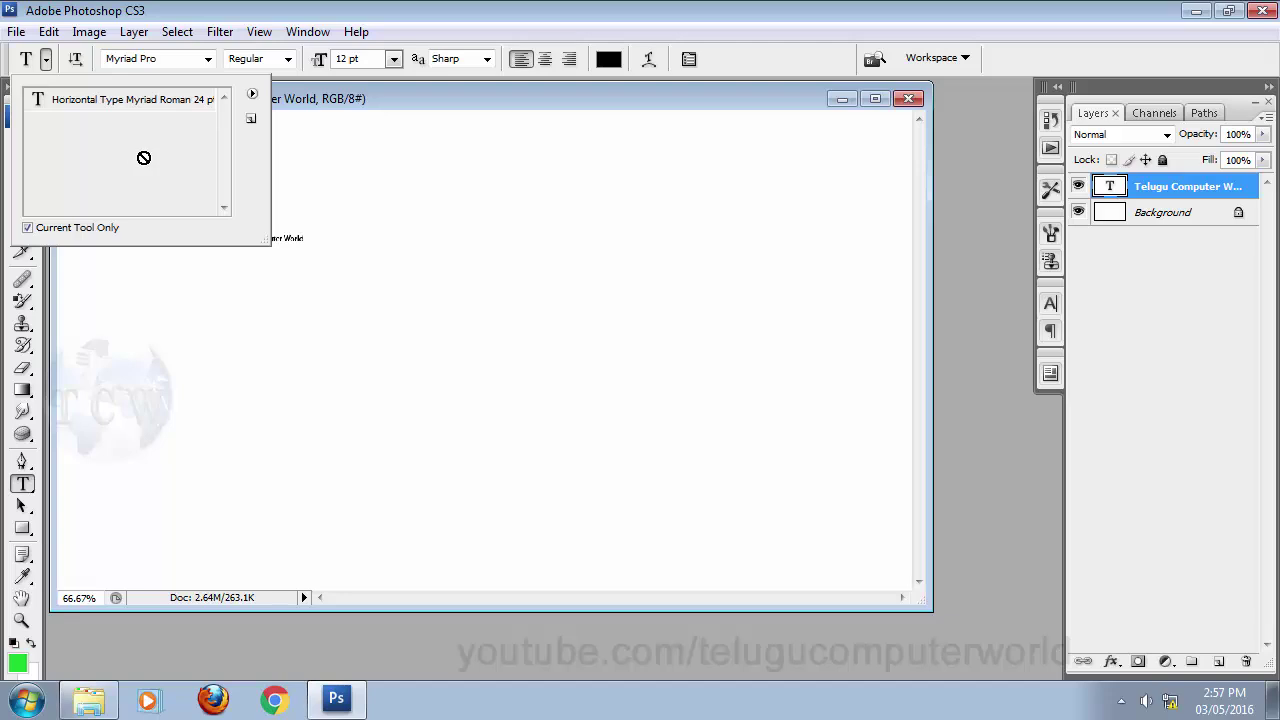
{"action": "left_click", "coordinate": [44, 60]}
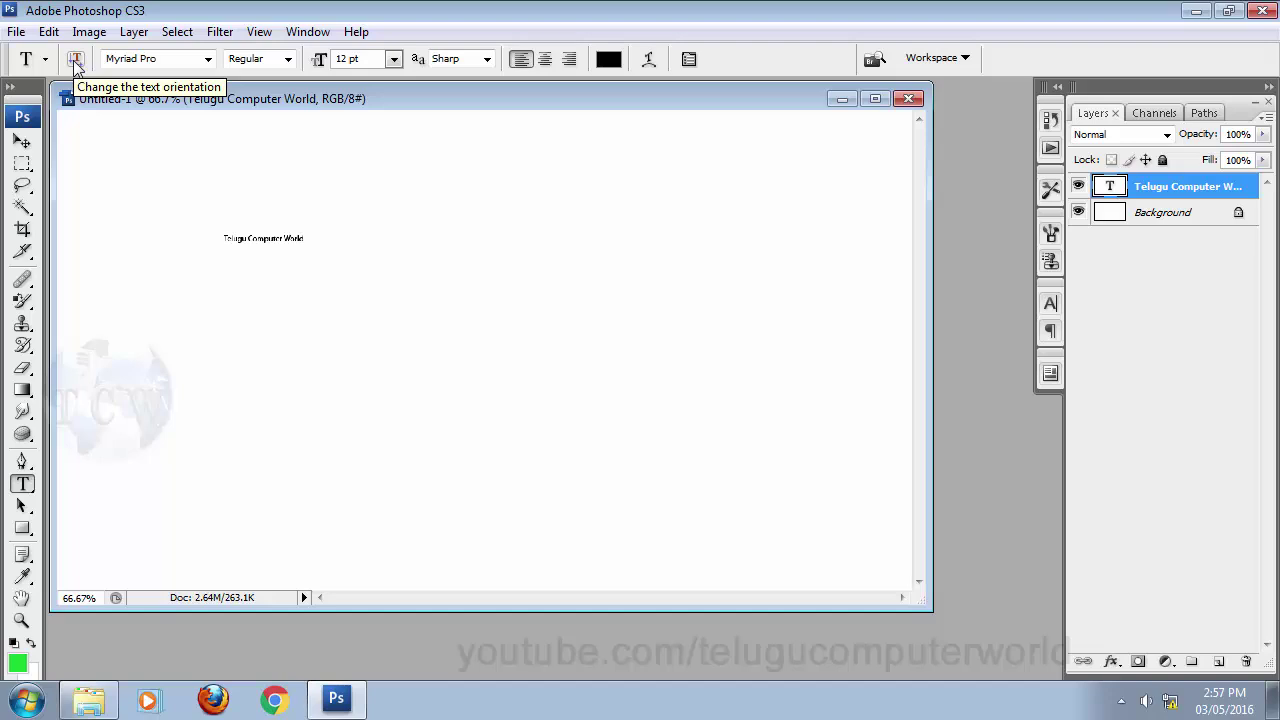
- Try vertical orientation and the Mysterious font on the text layer, restoring horizontal orientation and Myriad Pro
{"action": "left_click", "coordinate": [75, 62]}
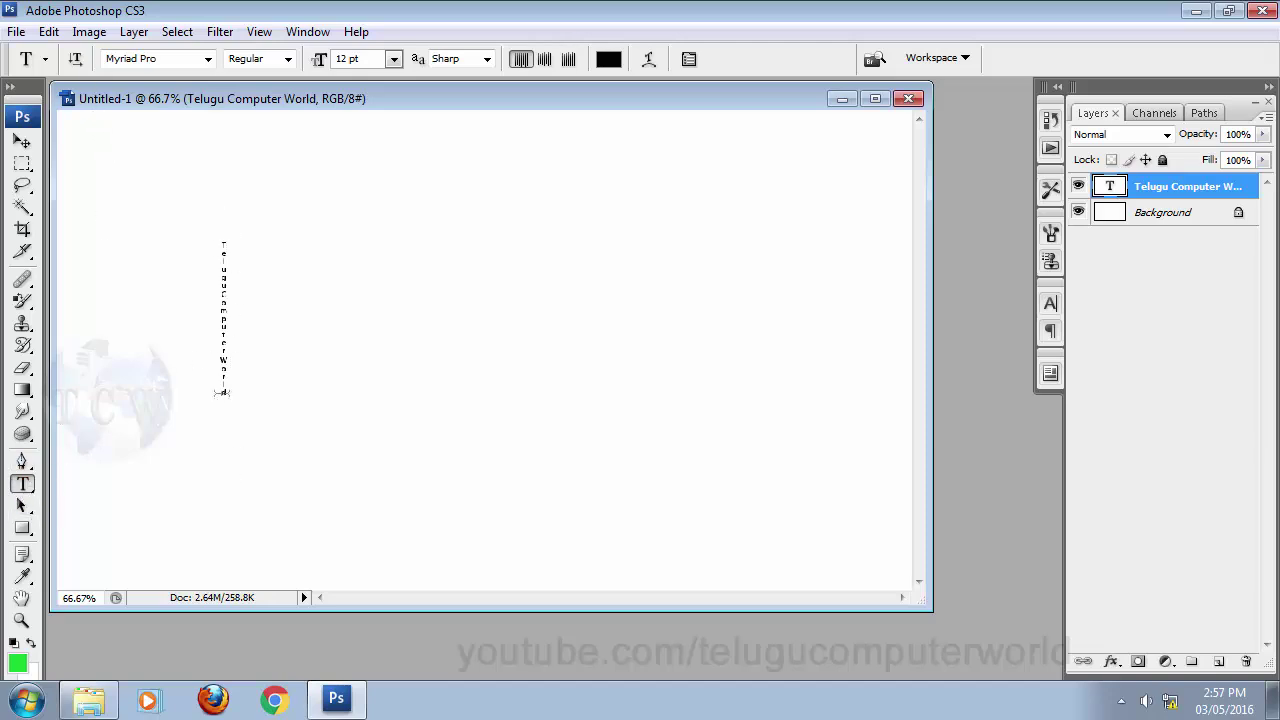
{"action": "left_click", "coordinate": [75, 59]}
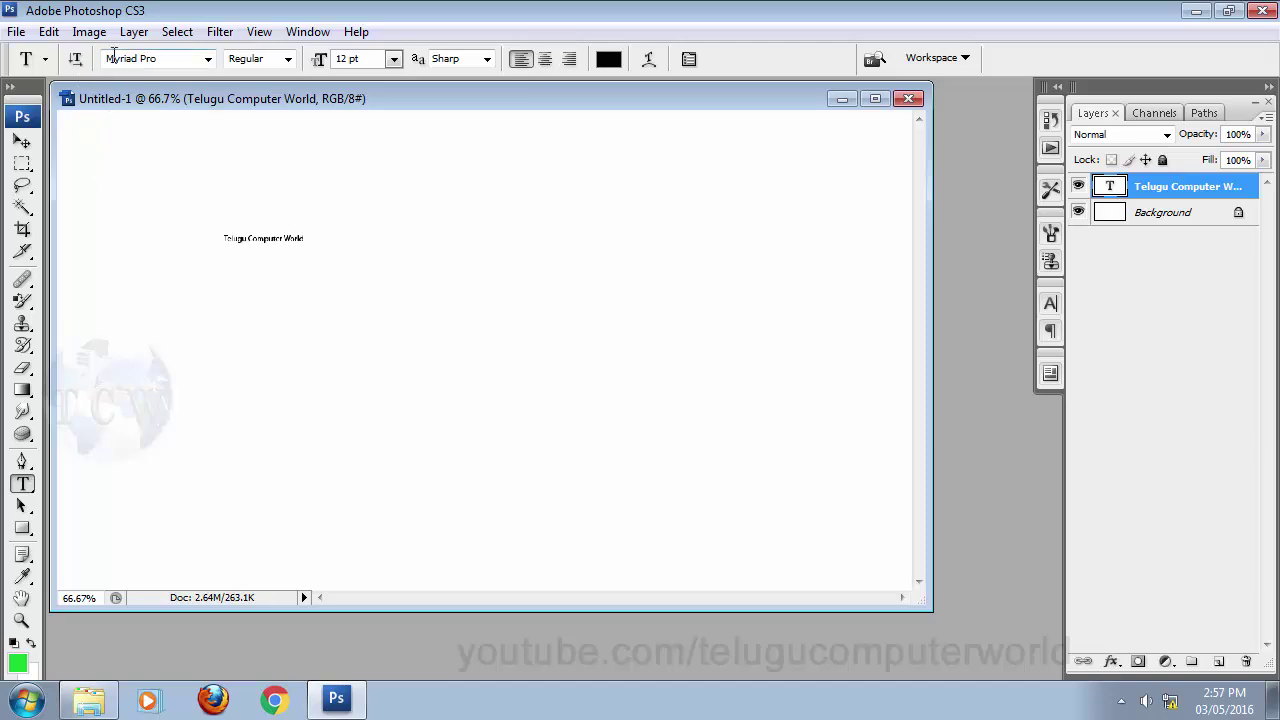
{"action": "left_click", "coordinate": [178, 59]}
{"action": "key", "text": "Down"}
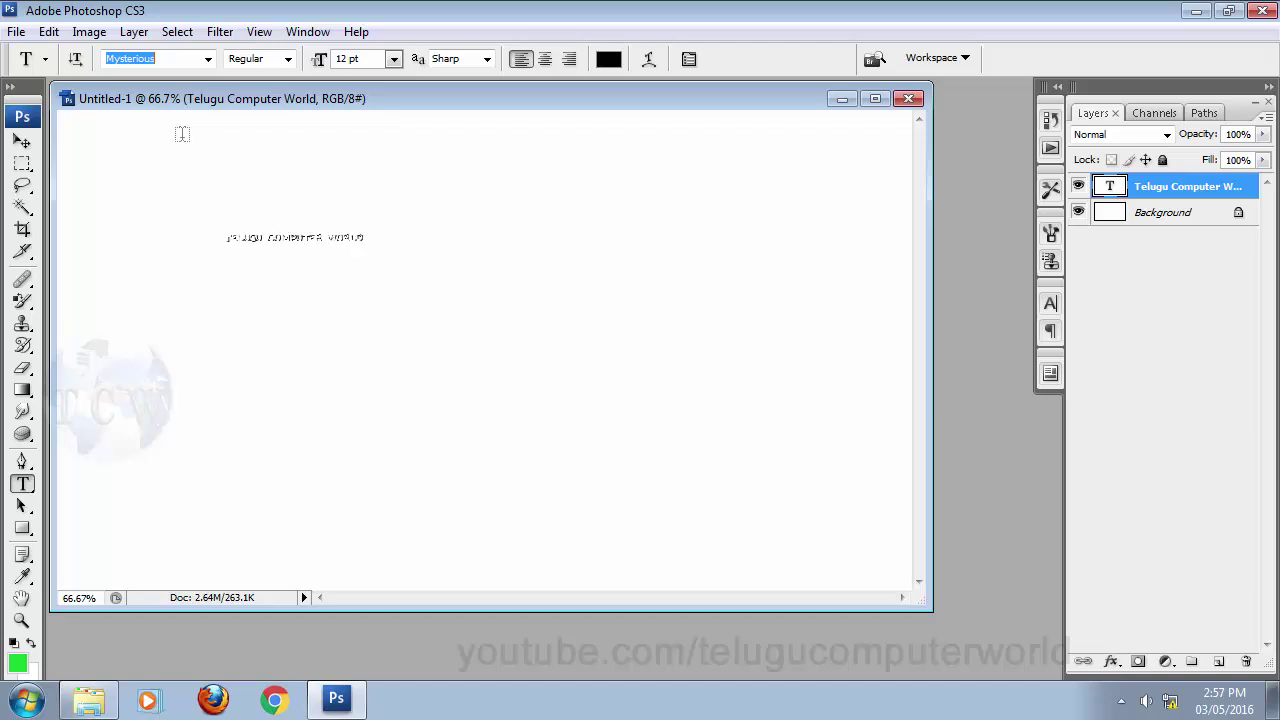
{"action": "key", "text": "Up"}
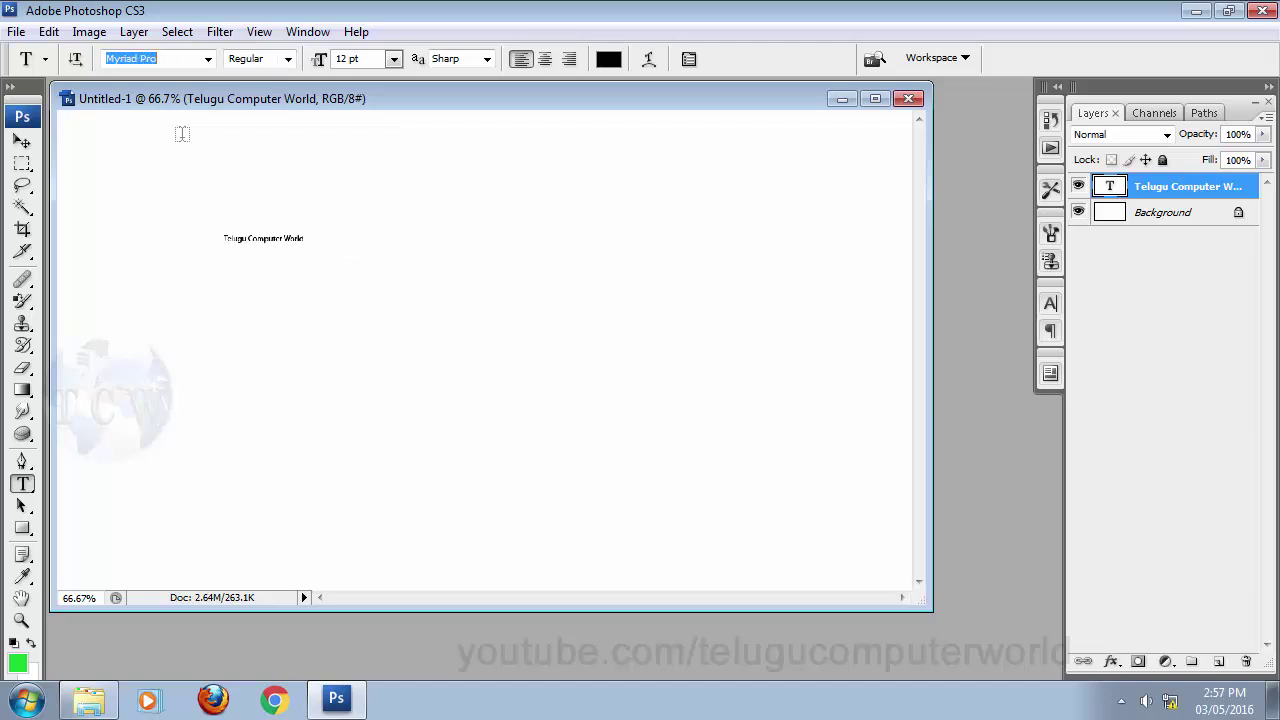
{"action": "key", "text": "Return"}
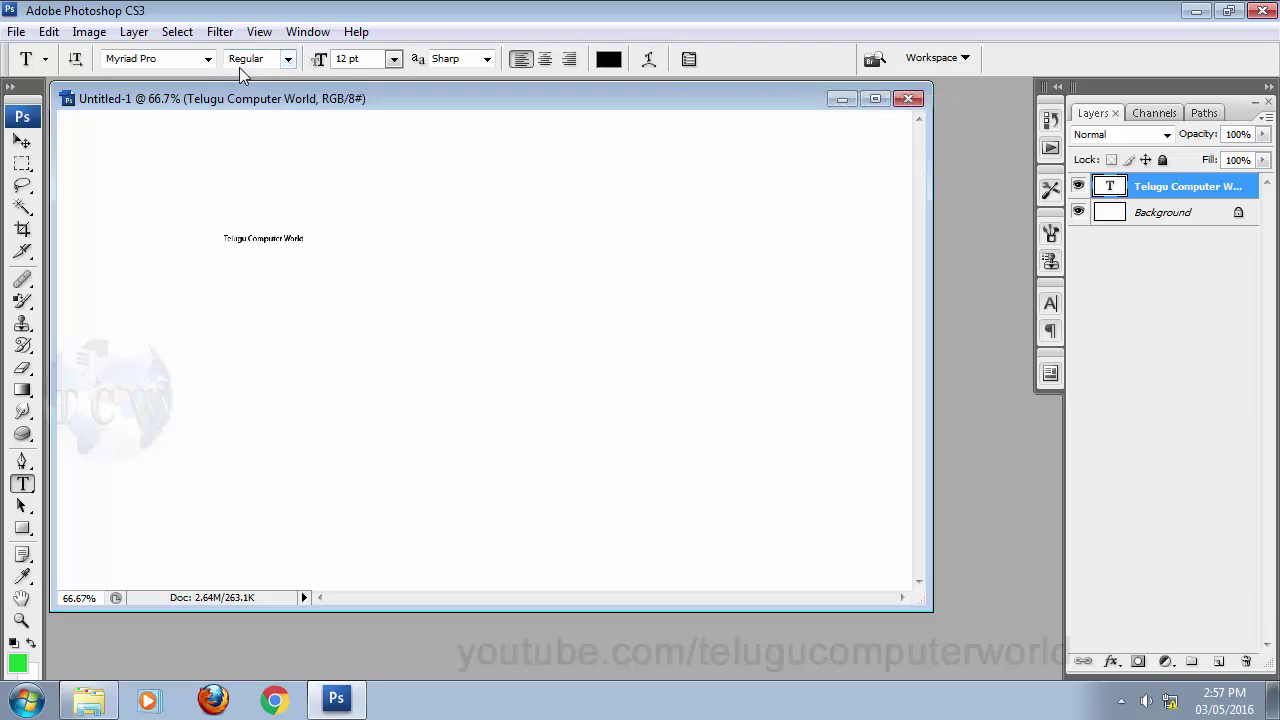
- Try the Condensed and Condensed Italic font styles on the text and return it to Regular
{"action": "left_click", "coordinate": [287, 60]}
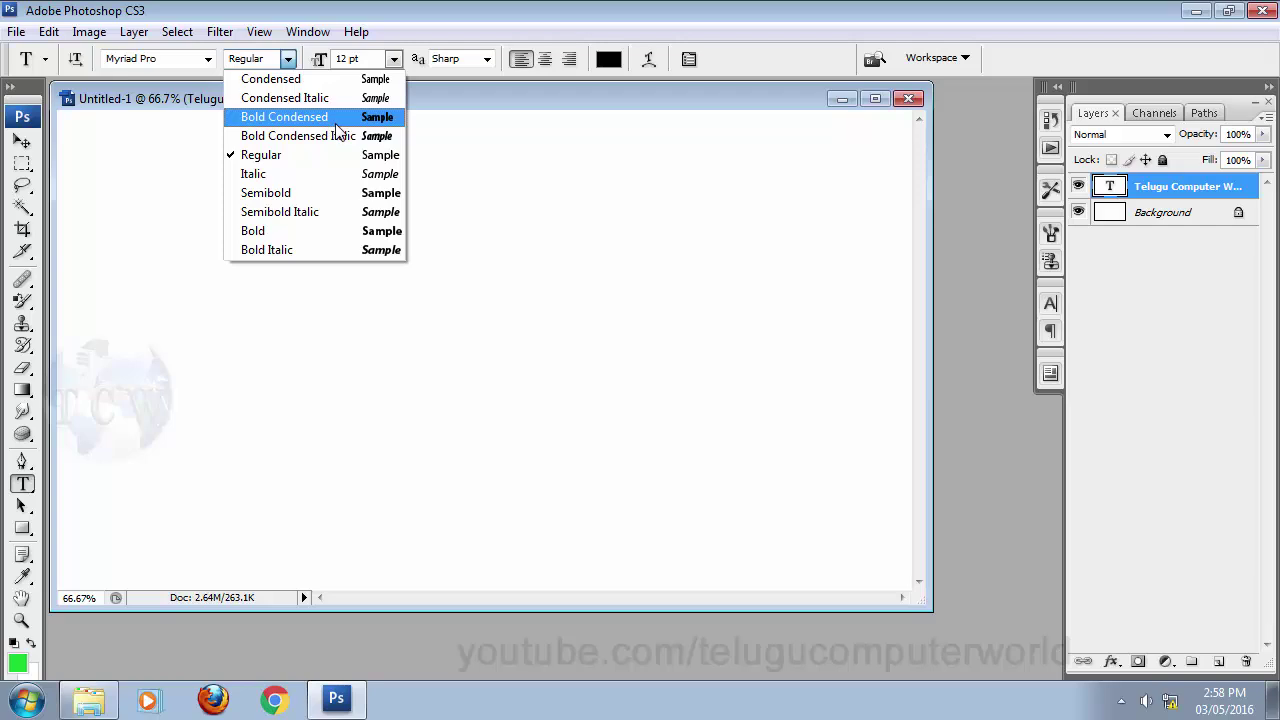
{"action": "left_click", "coordinate": [318, 80]}
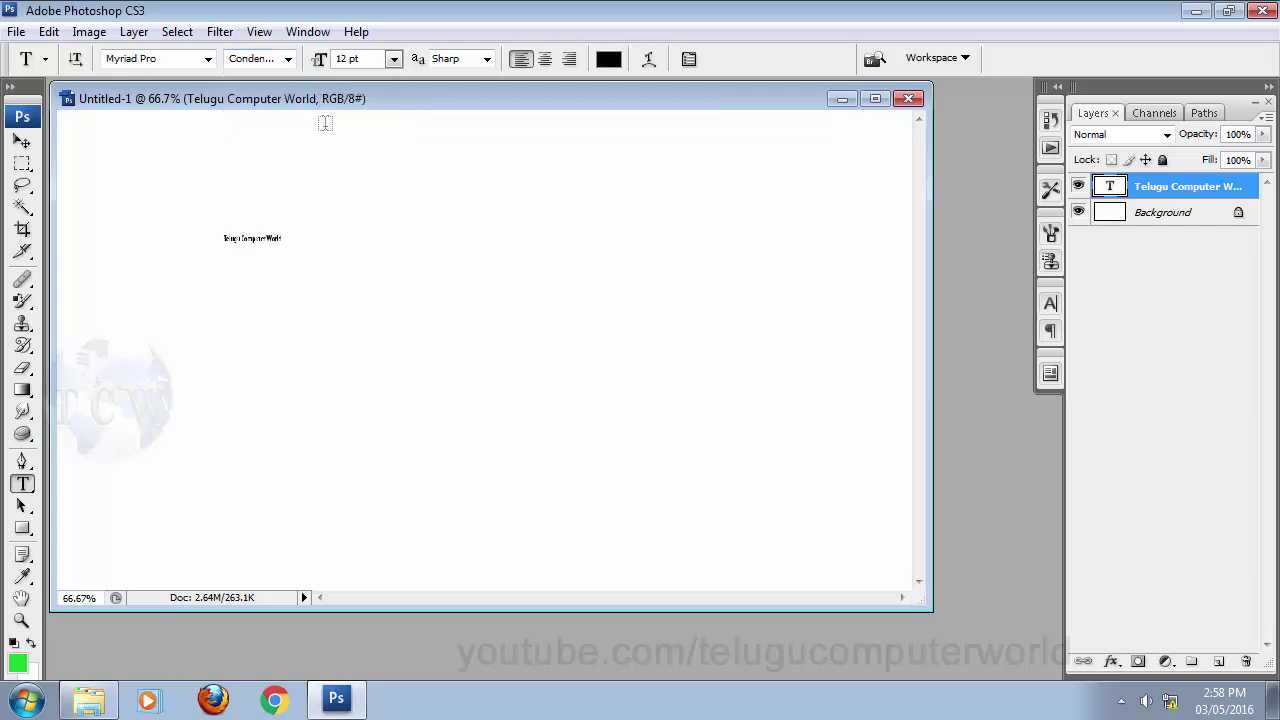
{"action": "left_click", "coordinate": [287, 60]}
{"action": "left_click", "coordinate": [290, 94]}
{"action": "left_click", "coordinate": [287, 62]}
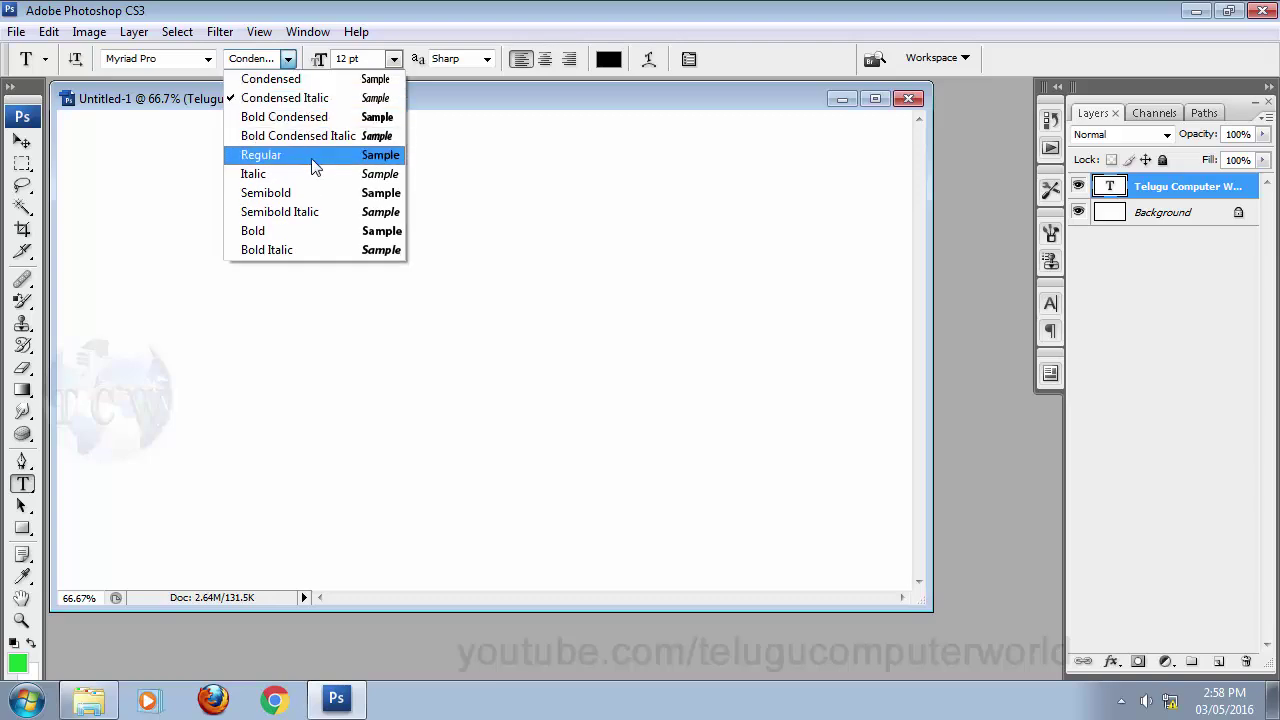
{"action": "left_click", "coordinate": [311, 158]}
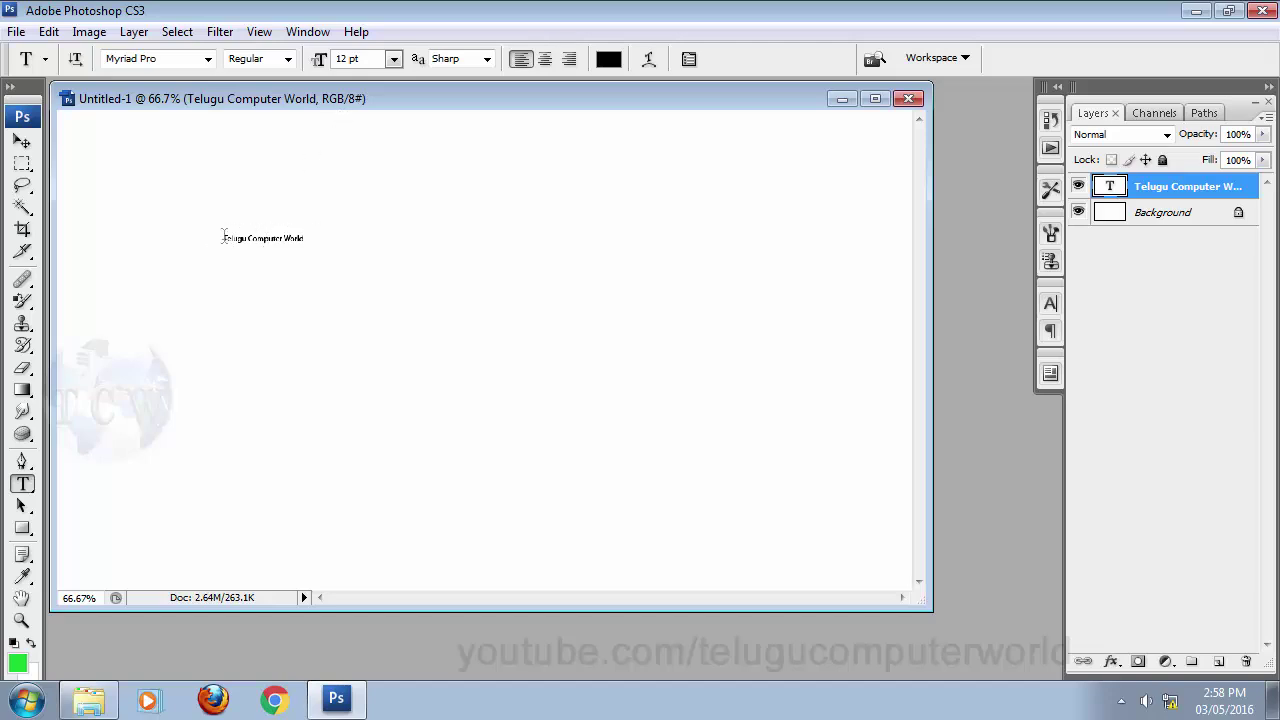
- Enlarge the "Telugu Computer World" text to 36 pt and on to 60 pt
{"action": "left_click", "coordinate": [394, 59]}
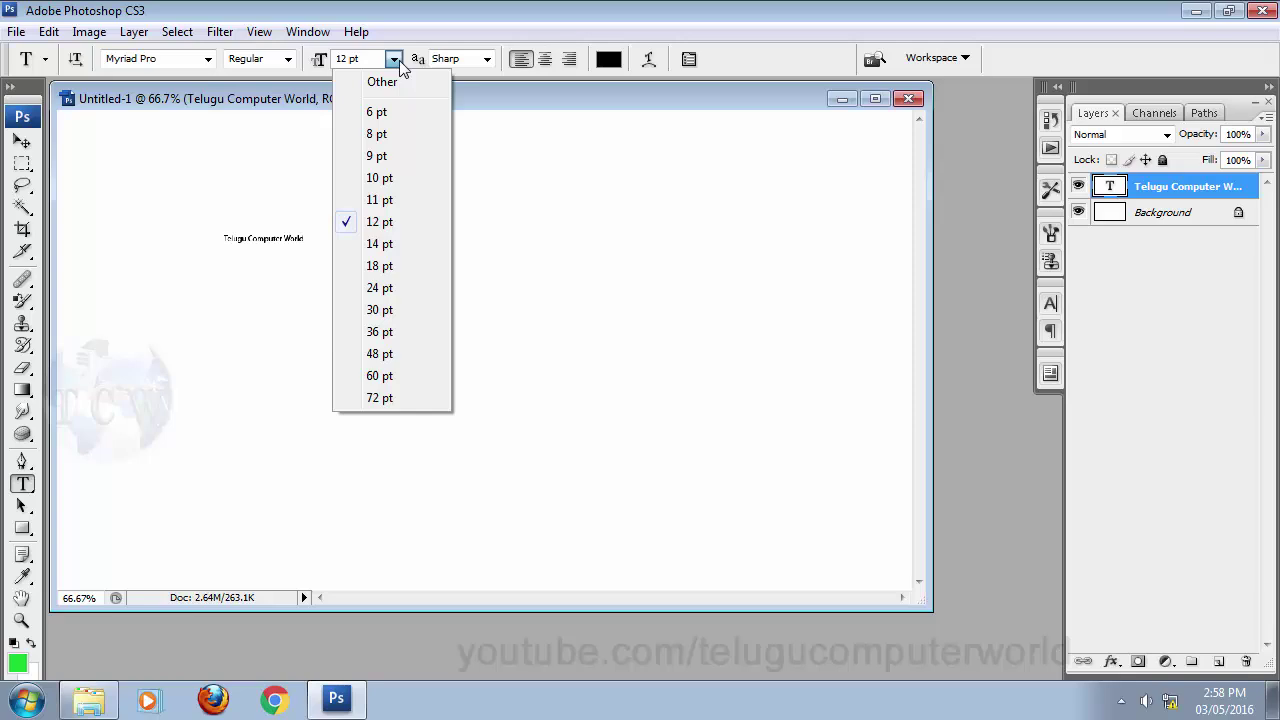
{"action": "left_click", "coordinate": [405, 331]}
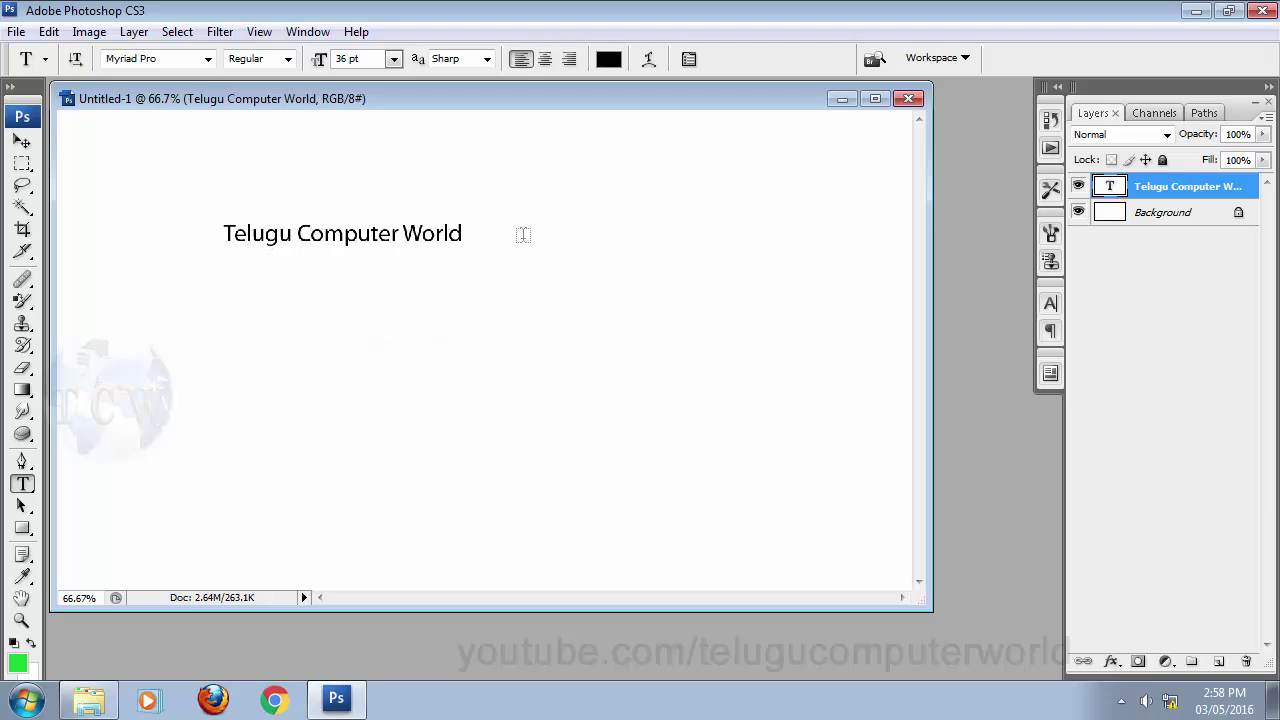
{"action": "left_click", "coordinate": [394, 59]}
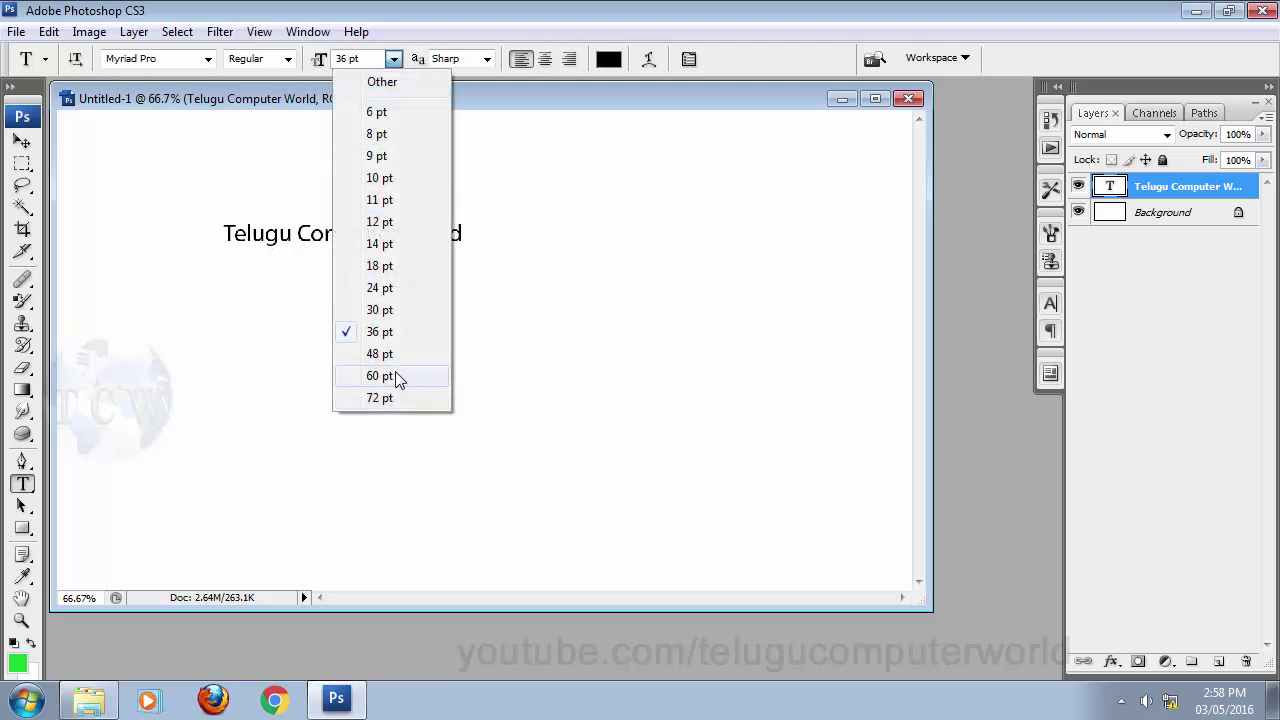
{"action": "left_click", "coordinate": [398, 377]}
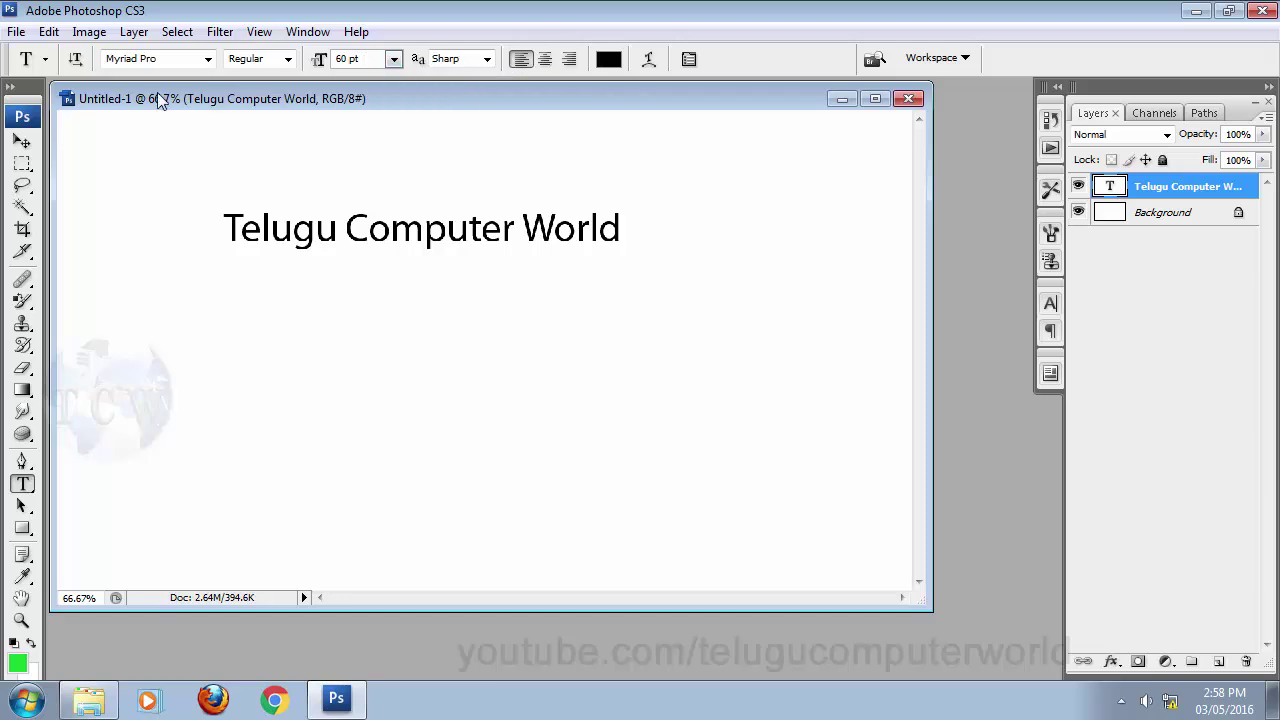
- Change the text to vertical orientation and move it up near the canvas's upper edge
{"action": "left_click", "coordinate": [76, 62]}
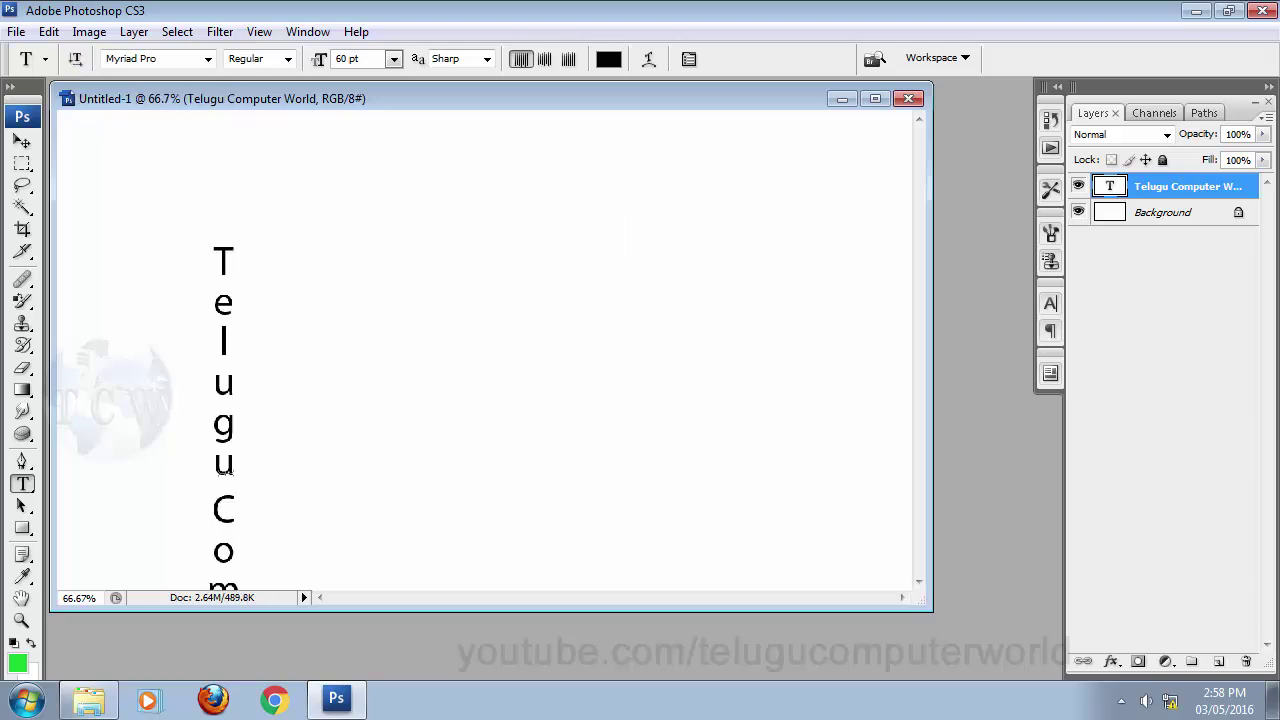
{"action": "left_click", "coordinate": [22, 141]}
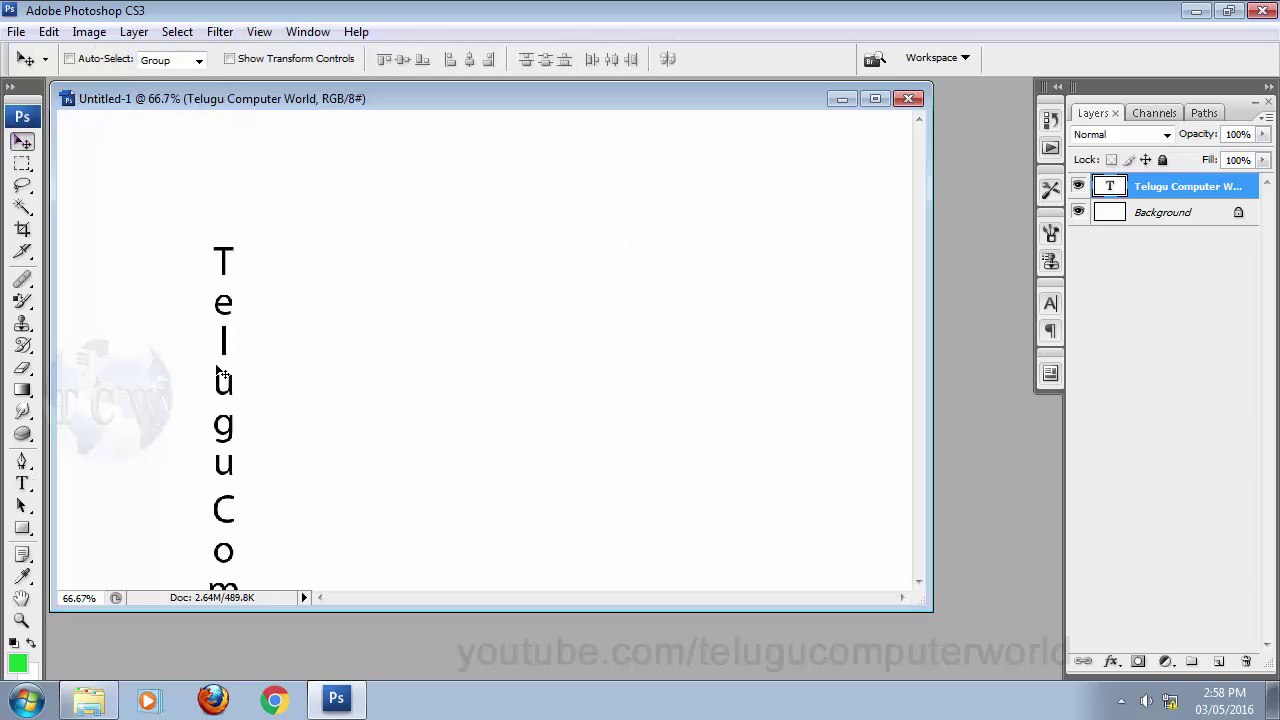
{"action": "left_click_drag", "start_coordinate": [229, 375], "coordinate": [224, 274]}
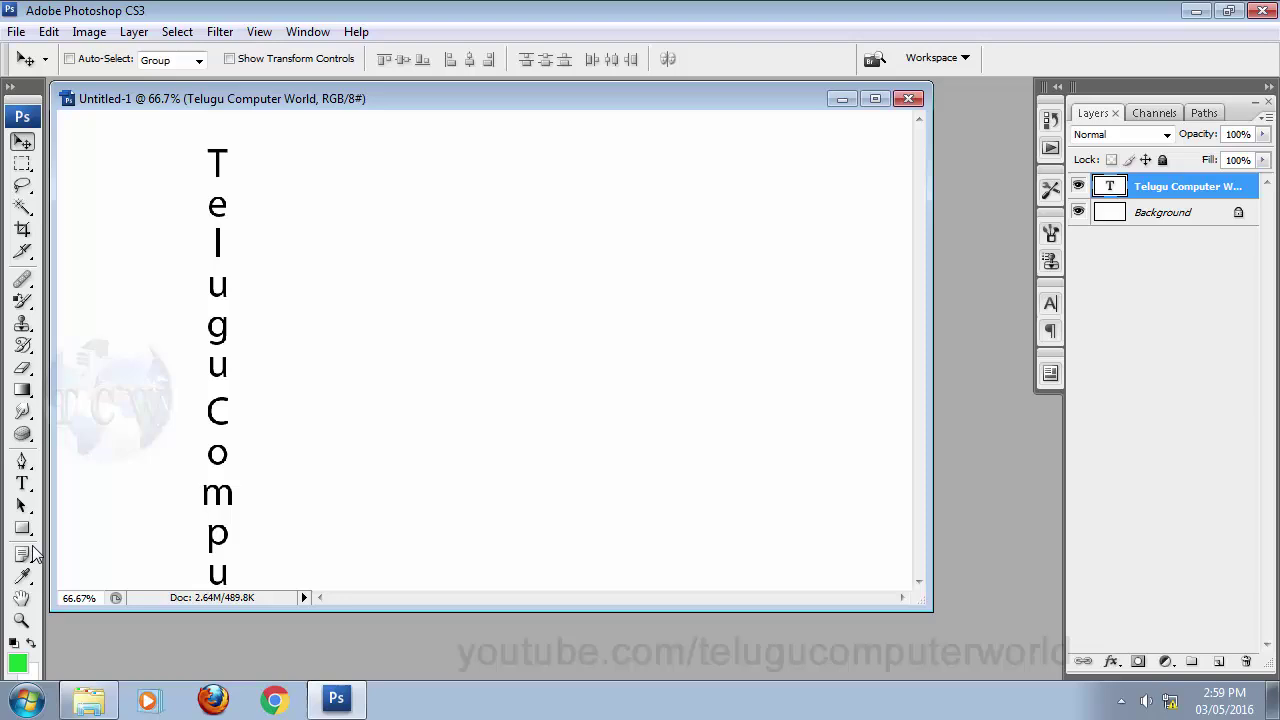
- Set the vertical text's font size to 48 pt with the type tool active
{"action": "left_click", "coordinate": [22, 483]}
{"action": "left_click", "coordinate": [393, 59]}
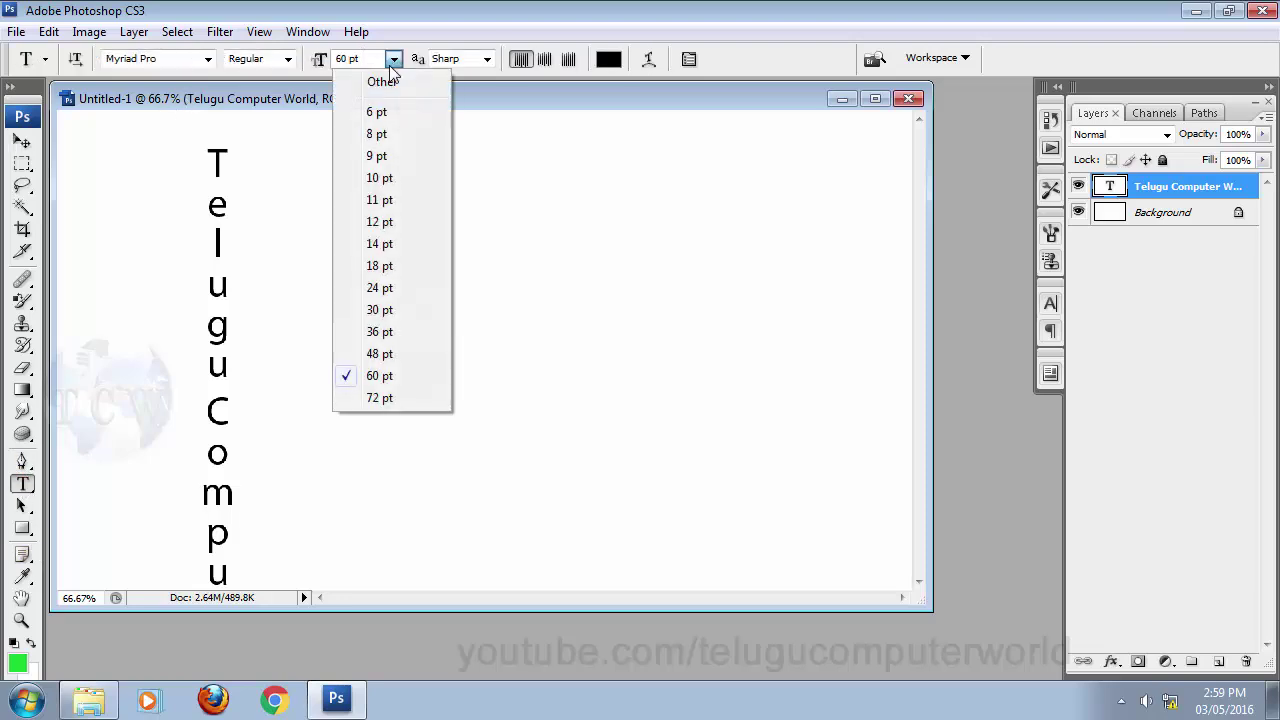
{"action": "left_click", "coordinate": [378, 355]}
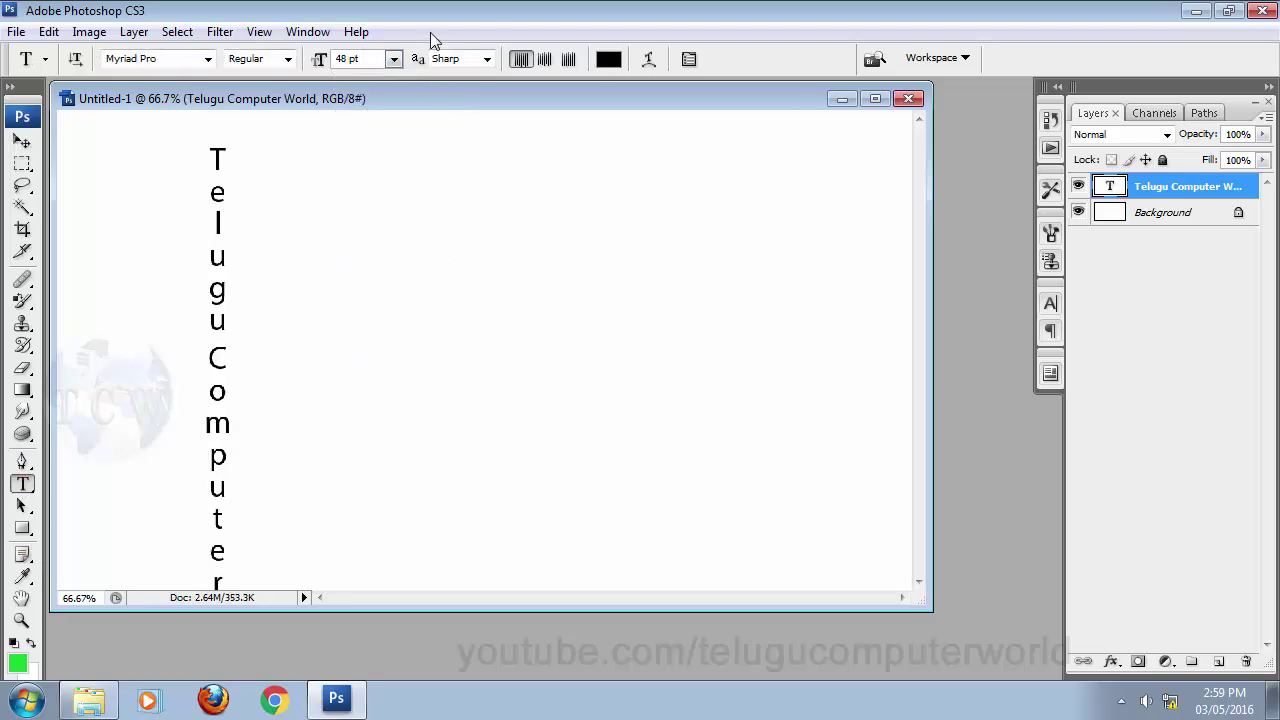
- Reduce the vertical text to 36 pt and move it up so the whole phrase fits on the canvas
{"action": "left_click", "coordinate": [393, 59]}
{"action": "left_click", "coordinate": [405, 330]}
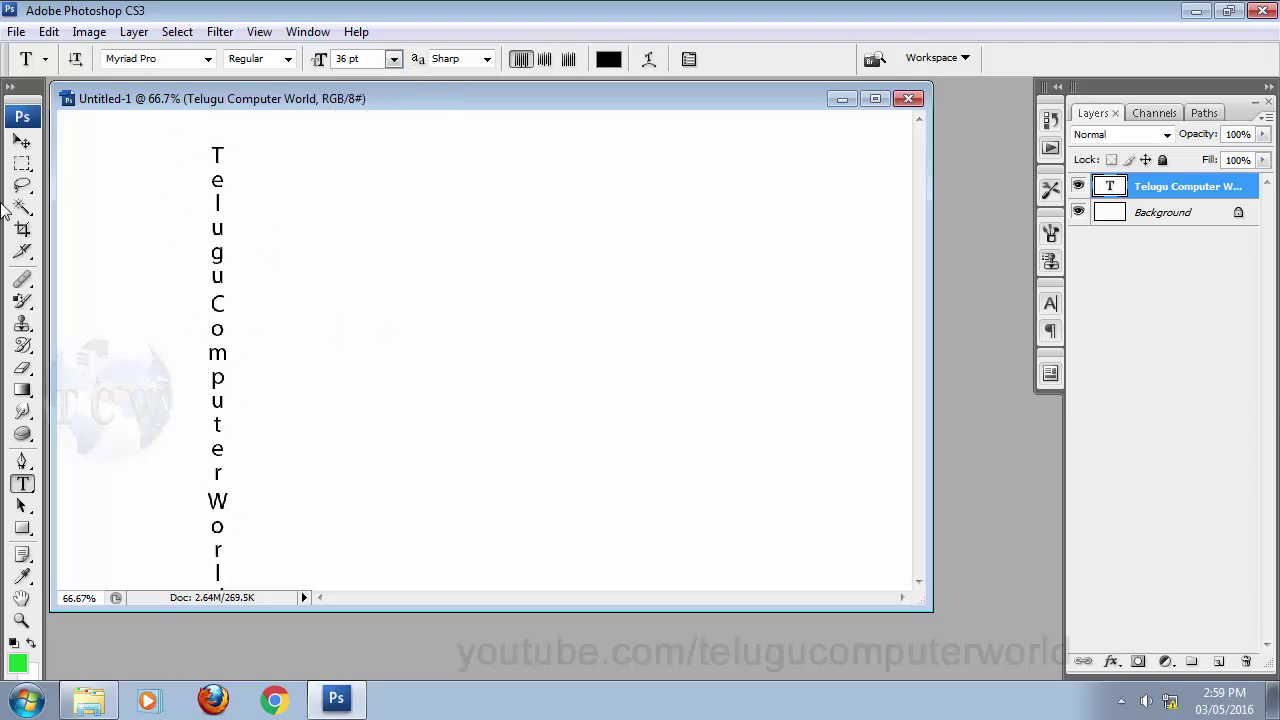
{"action": "left_click", "coordinate": [22, 141]}
{"action": "left_click_drag", "start_coordinate": [229, 290], "coordinate": [231, 266]}
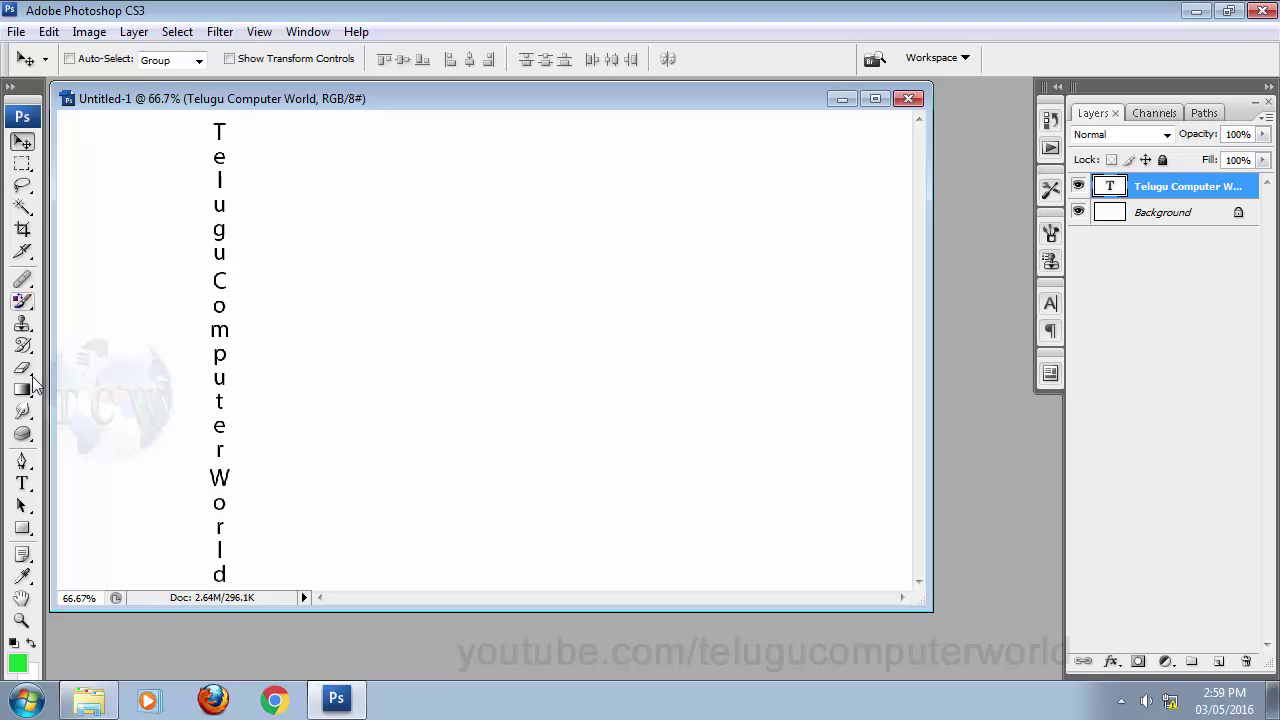
- Change the text back to horizontal orientation and move it down fully into the canvas
{"action": "left_click", "coordinate": [22, 483]}
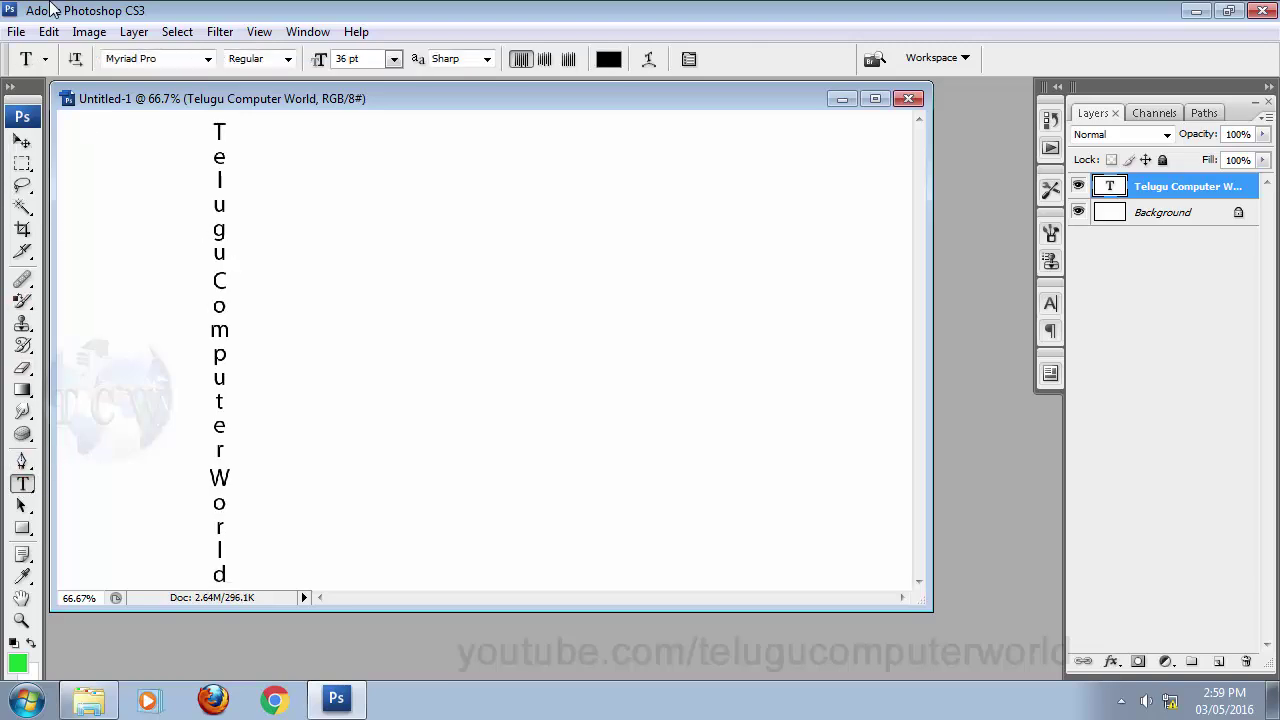
{"action": "left_click", "coordinate": [76, 60]}
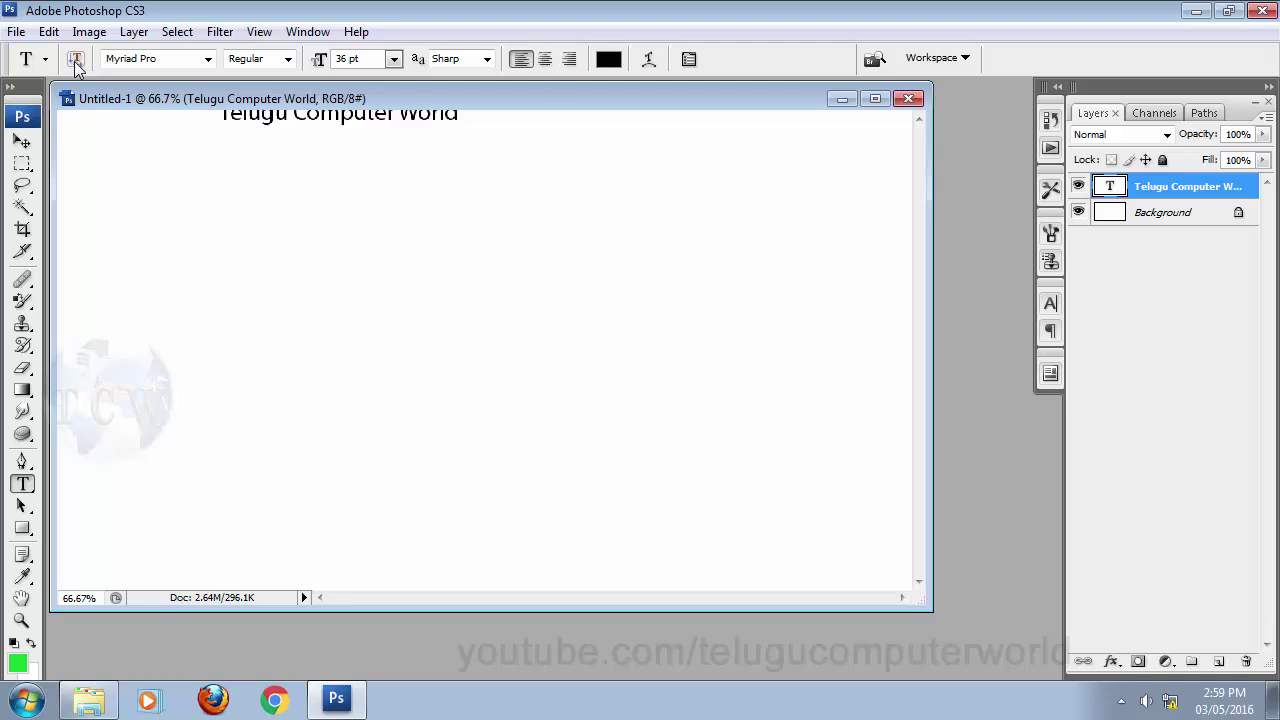
{"action": "left_click", "coordinate": [22, 141]}
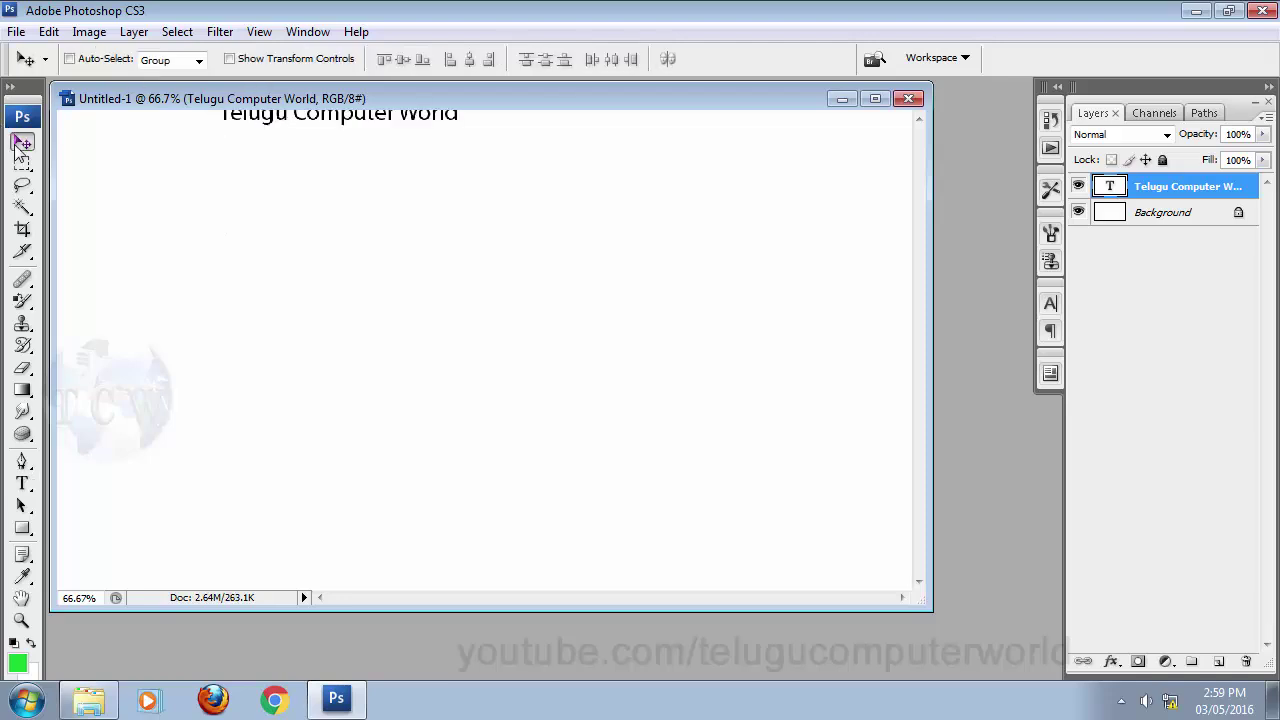
{"action": "left_click_drag", "start_coordinate": [380, 120], "coordinate": [380, 218]}
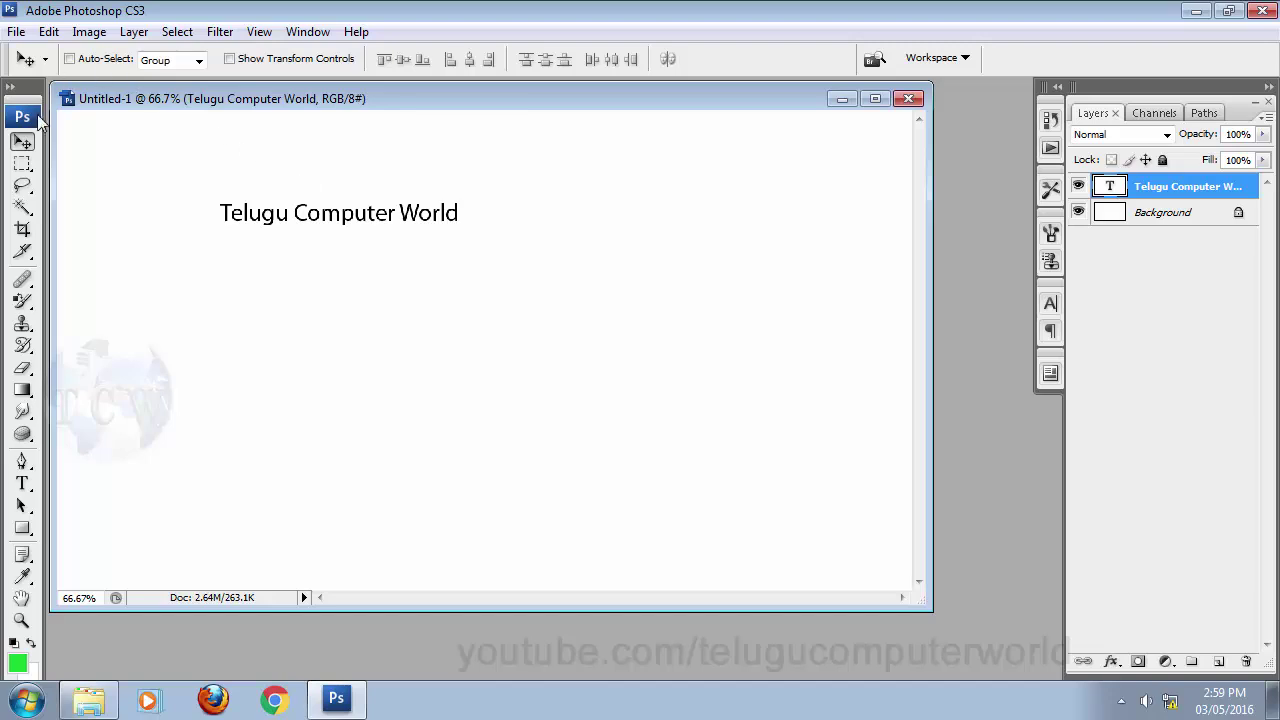
- Set the horizontal text's font size to 60 pt with the type tool active
{"action": "left_click", "coordinate": [22, 483]}
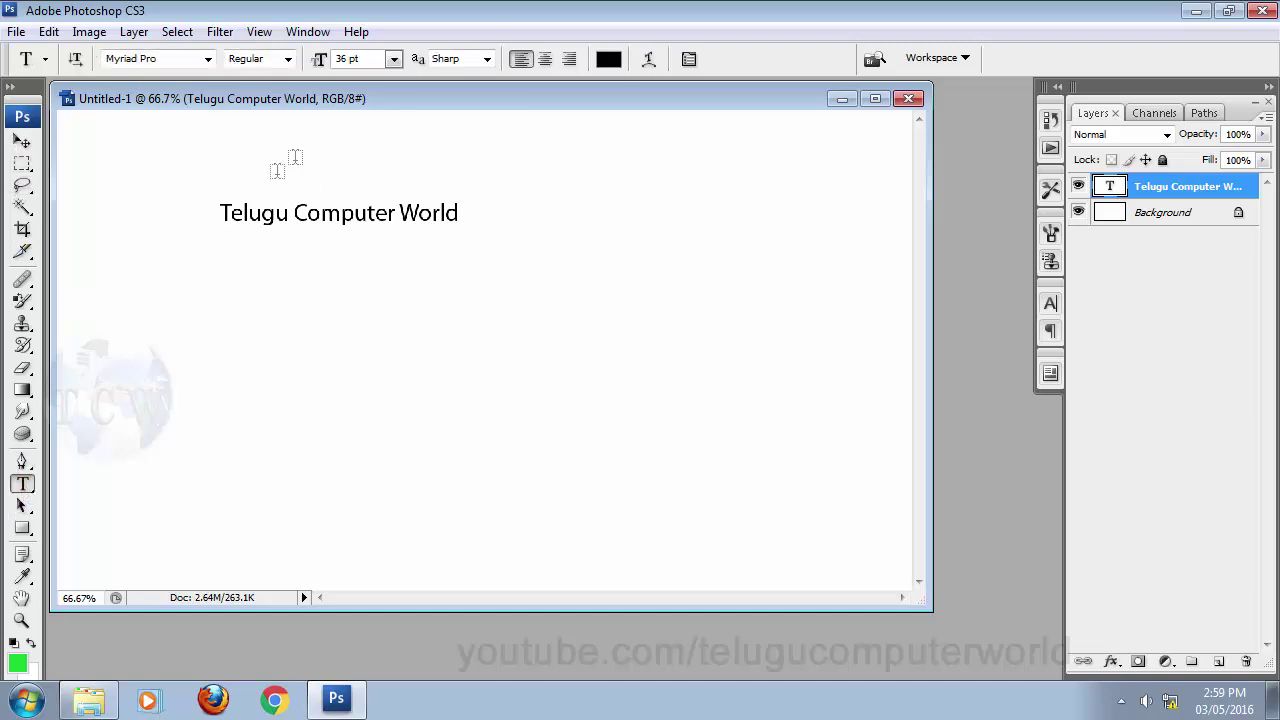
{"action": "left_click", "coordinate": [393, 59]}
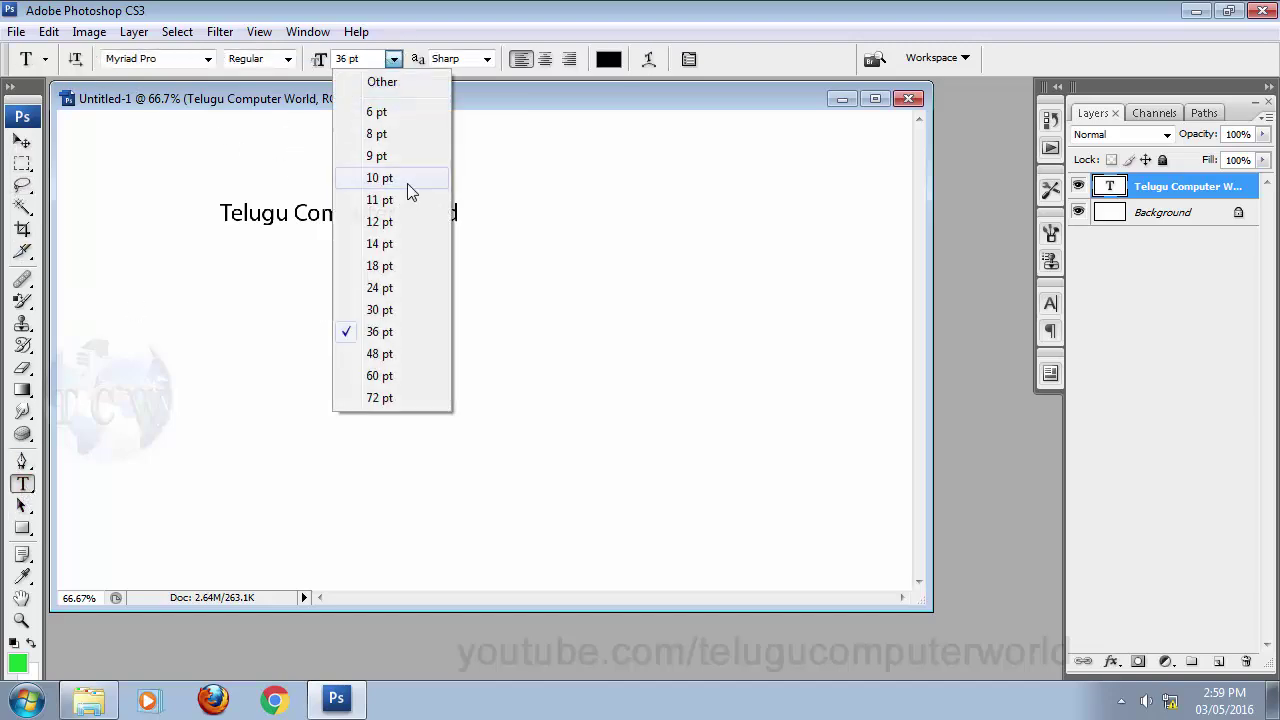
{"action": "left_click", "coordinate": [388, 376]}
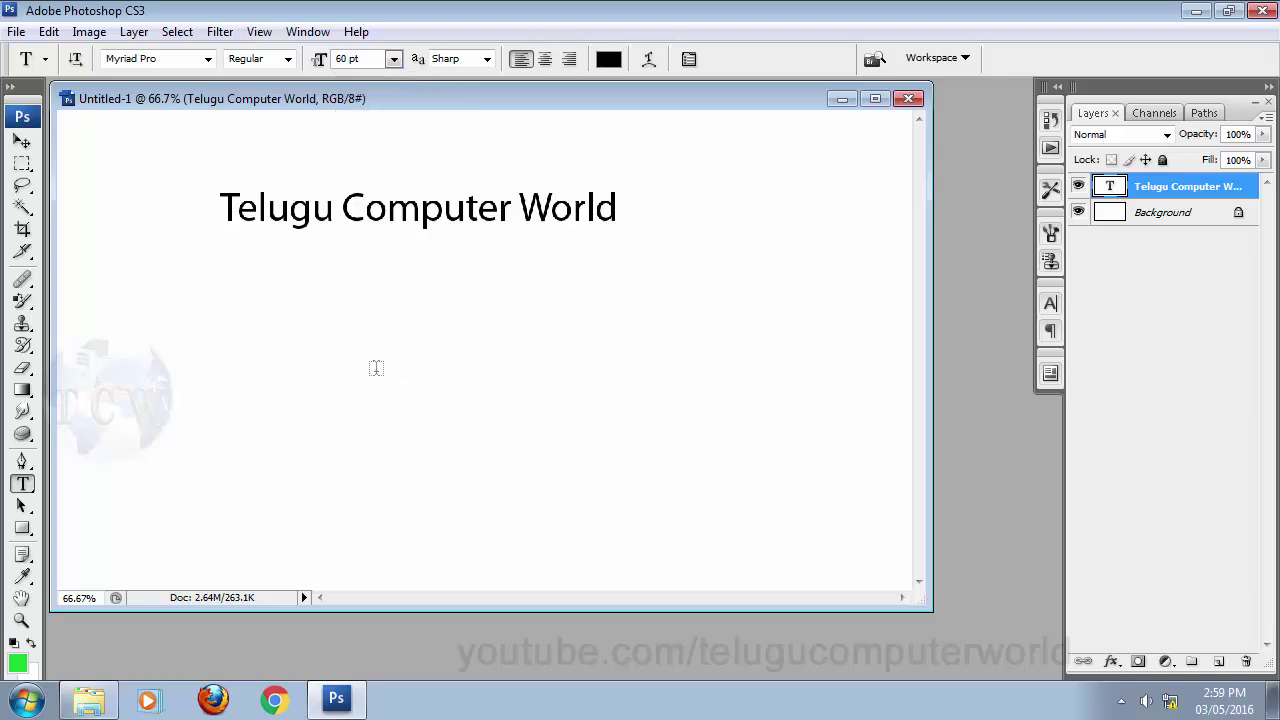
- Try the Condensed font style on the text, undoing and redoing it to compare with Regular
{"action": "left_click", "coordinate": [288, 59]}
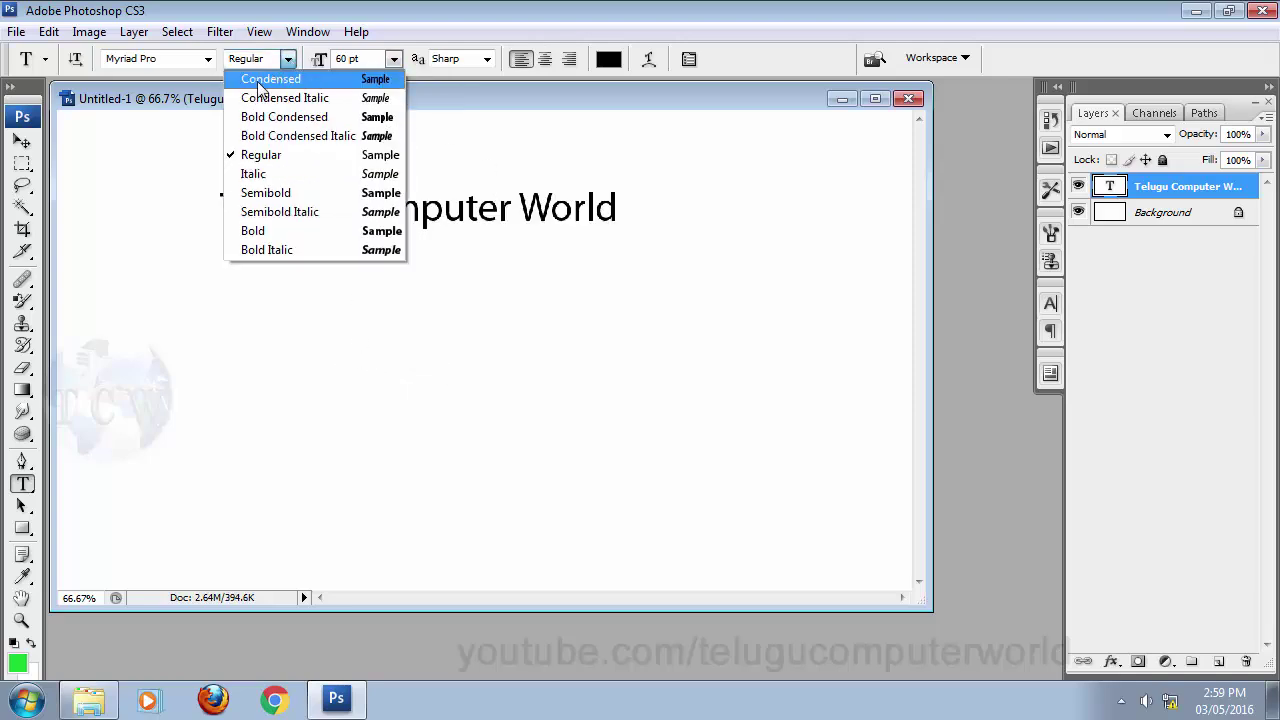
{"action": "left_click", "coordinate": [295, 79]}
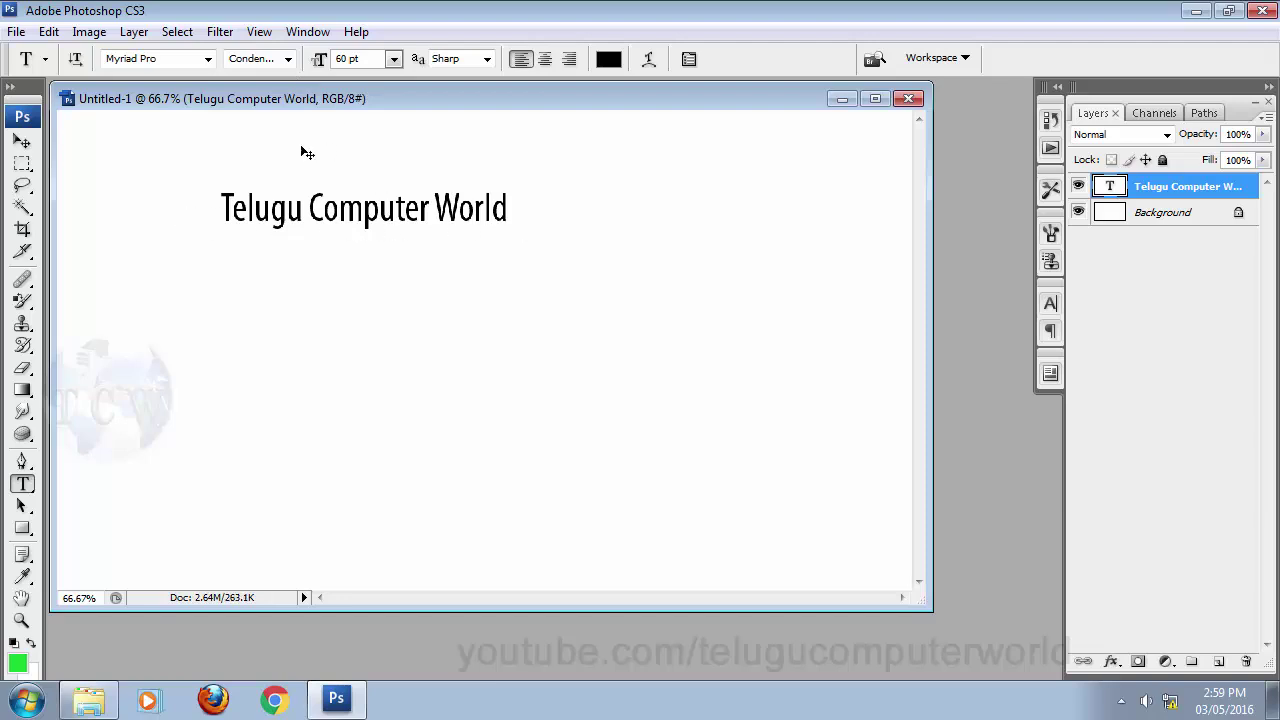
{"action": "key", "text": "ctrl+z"}
{"action": "key", "text": "ctrl+z"}
{"action": "key", "text": "ctrl+z"}
{"action": "key", "text": "ctrl+z"}
{"action": "left_click", "coordinate": [288, 59]}
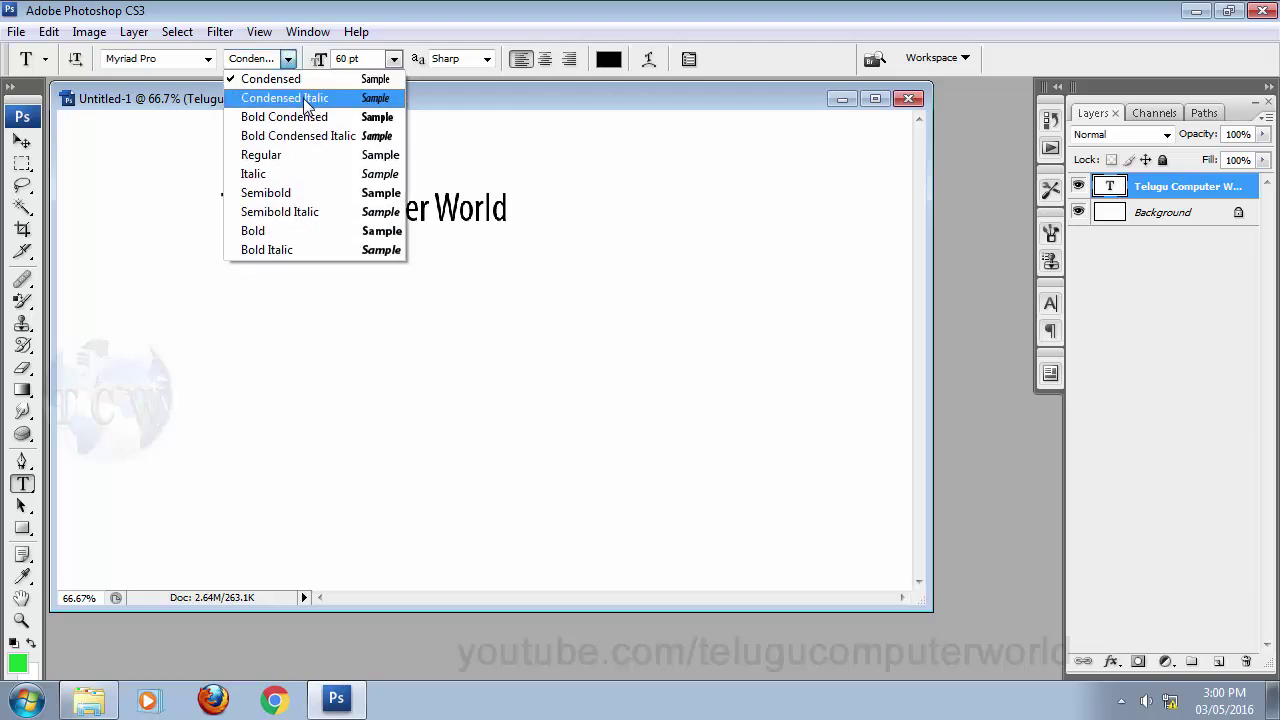
{"action": "left_click", "coordinate": [533, 99]}
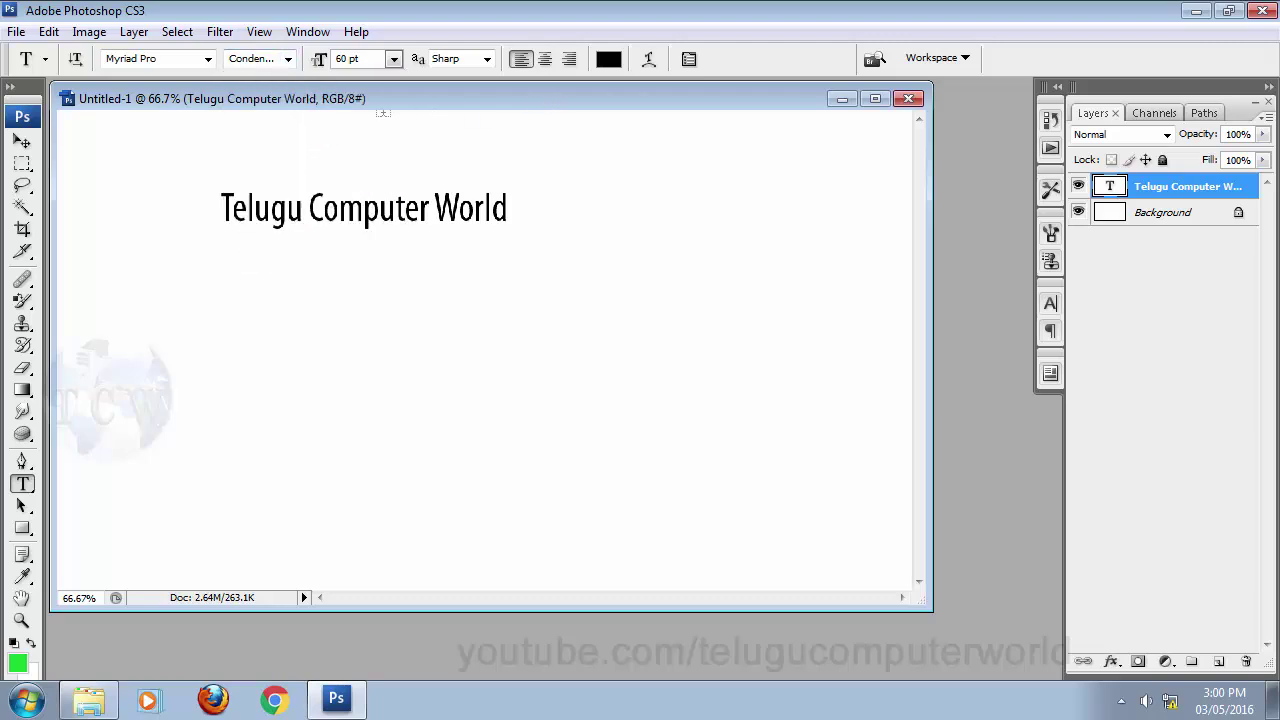
{"action": "key", "text": "Up"}
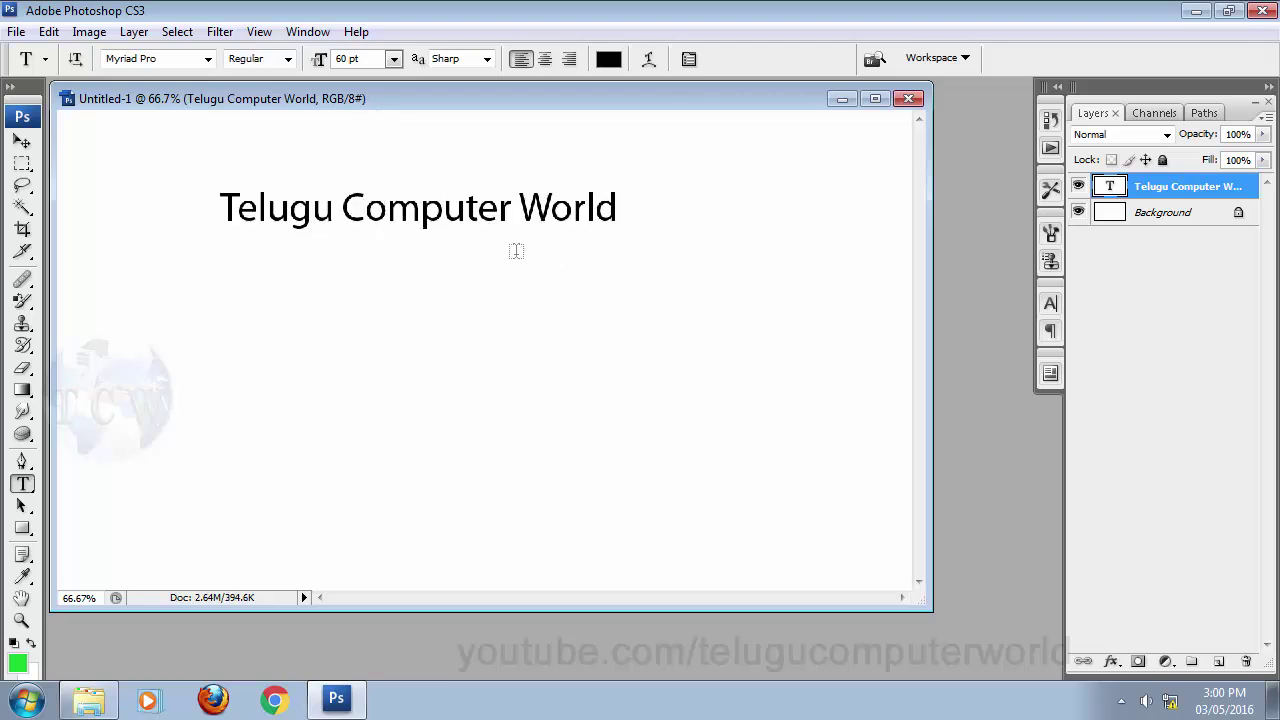
{"action": "key", "text": "Down"}
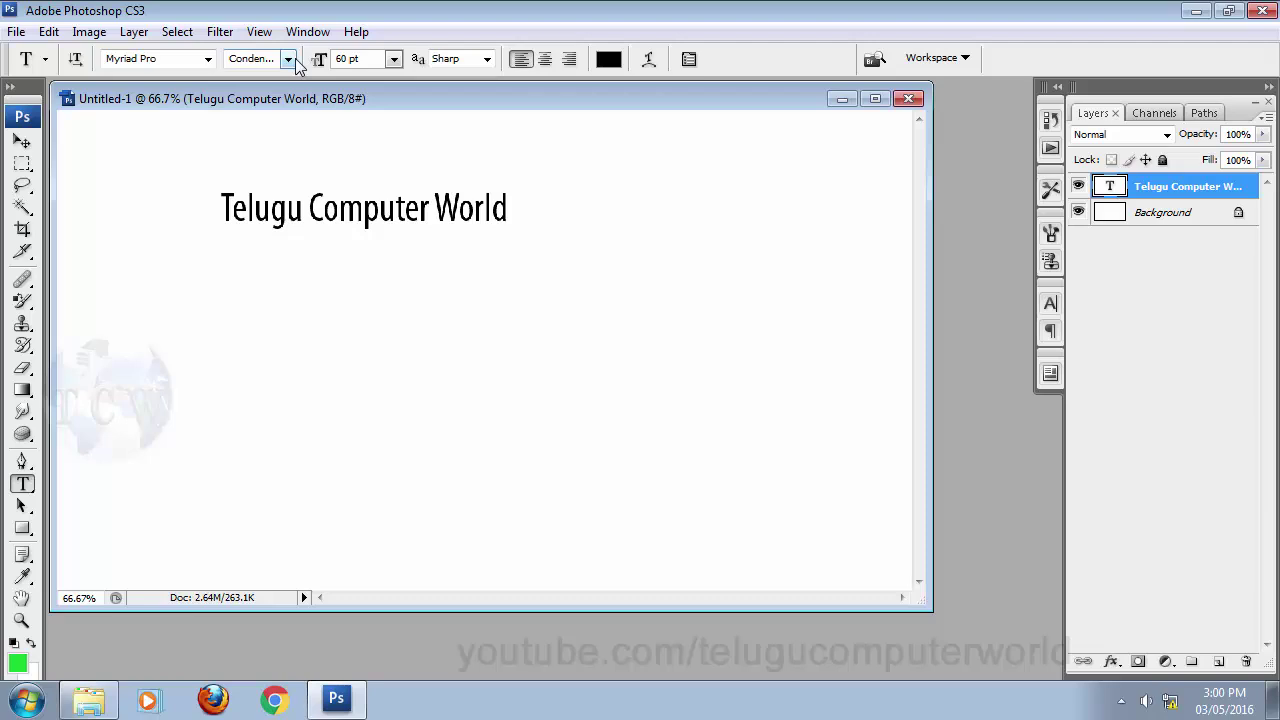
- Try the Condensed Italic, Bold Condensed and Bold Condensed Italic font styles on the text
{"action": "left_click", "coordinate": [295, 58]}
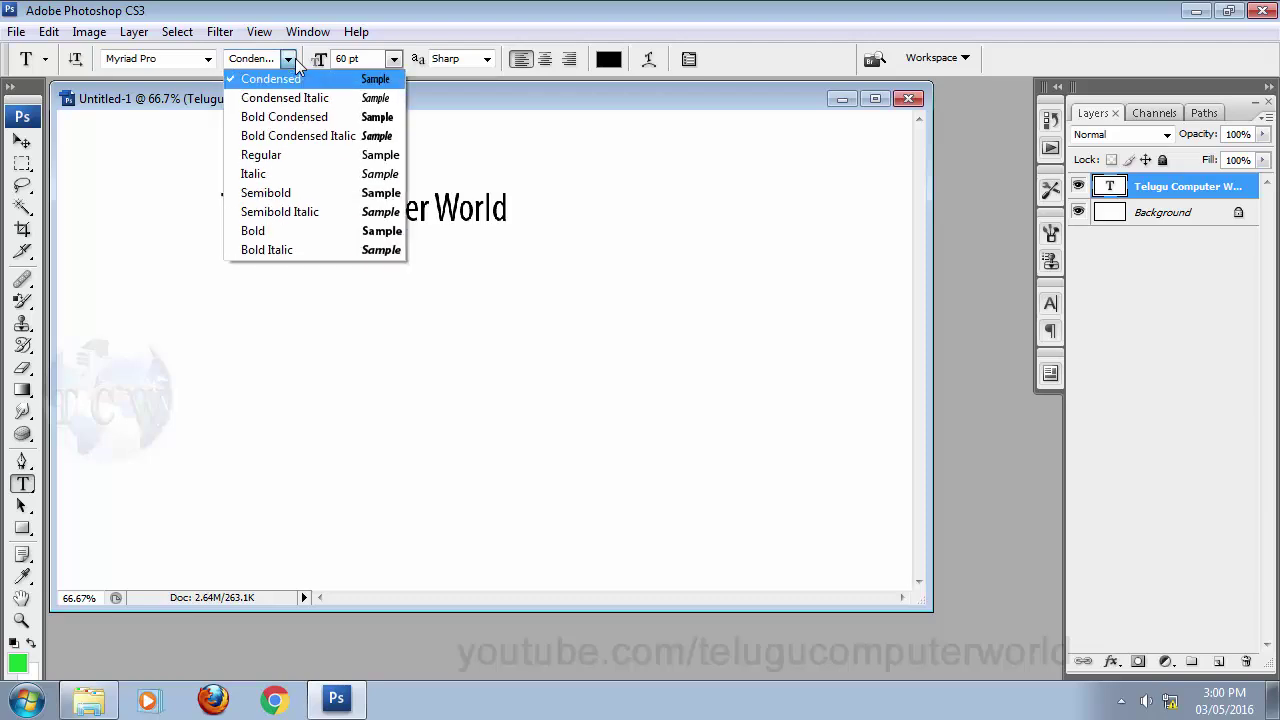
{"action": "left_click", "coordinate": [352, 107]}
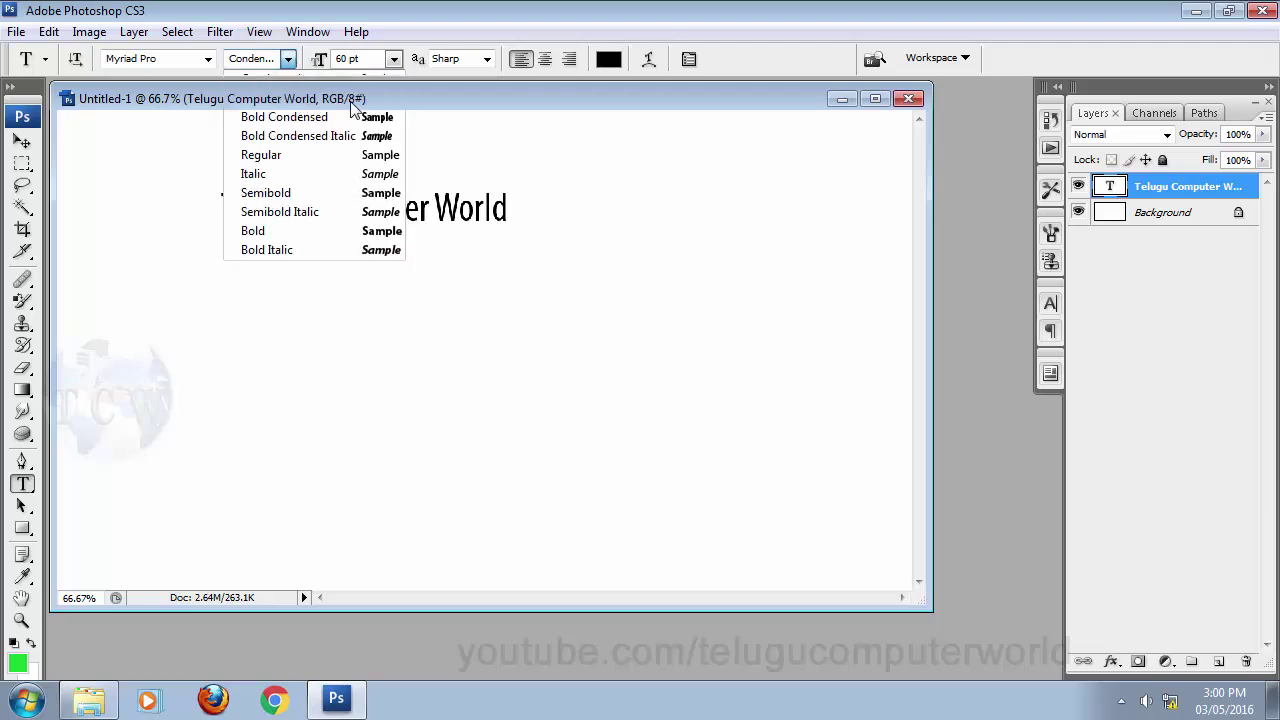
{"action": "left_click", "coordinate": [290, 59]}
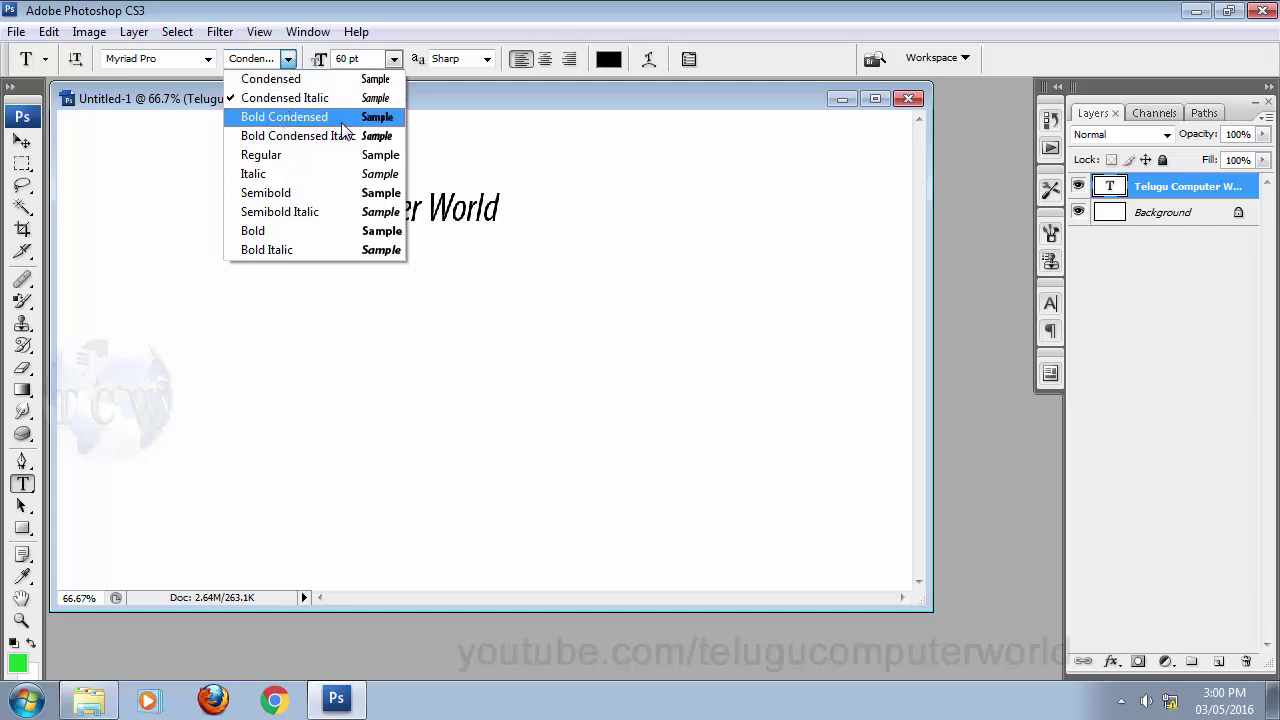
{"action": "left_click", "coordinate": [343, 118]}
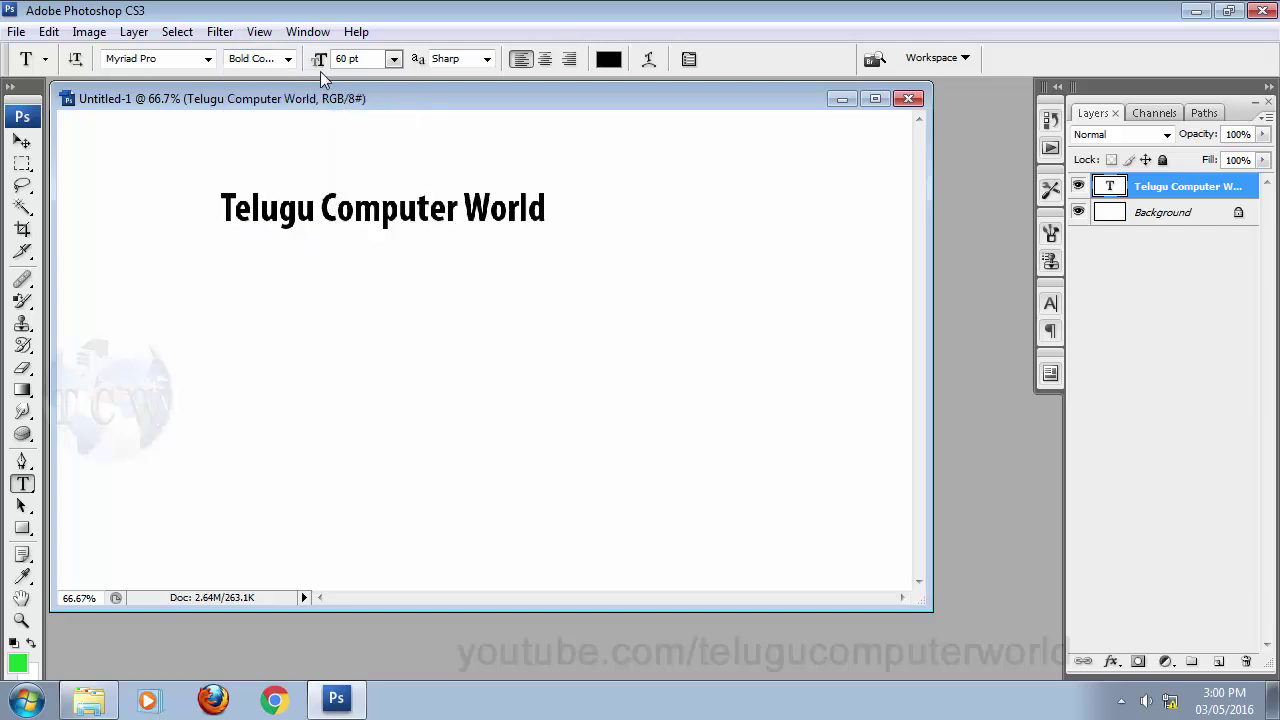
{"action": "left_click", "coordinate": [288, 59]}
{"action": "left_click", "coordinate": [294, 134]}
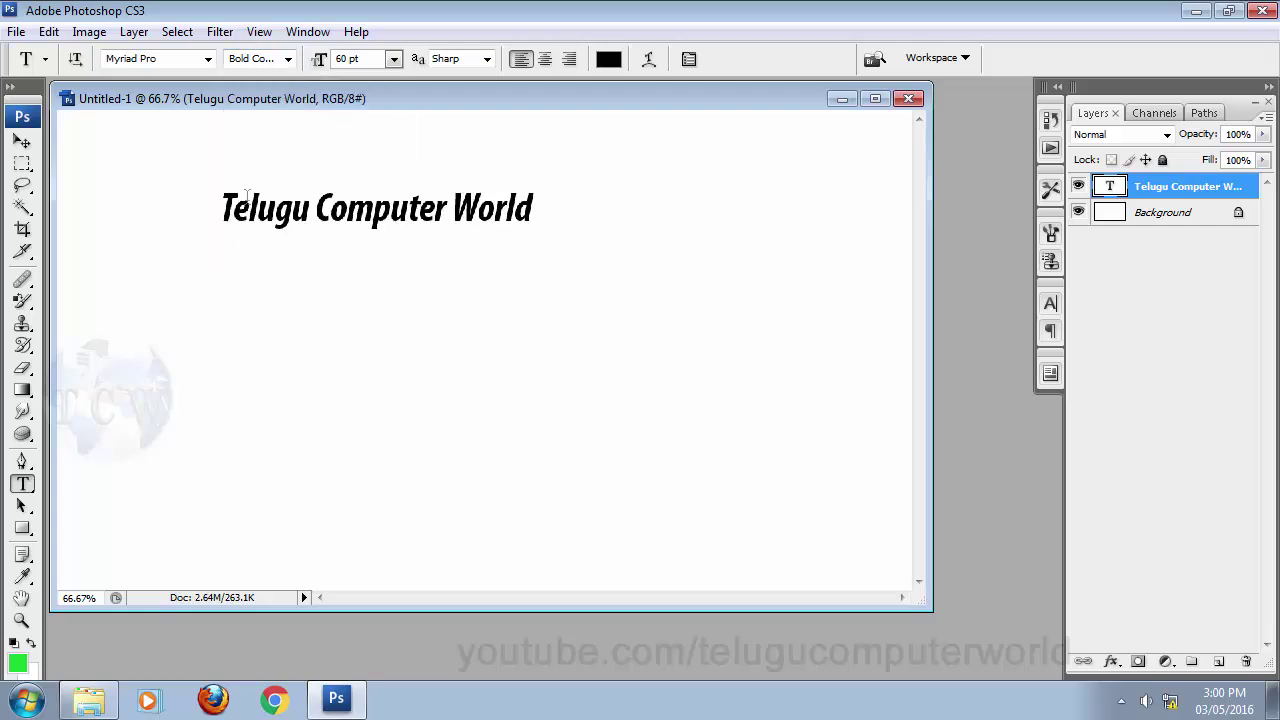
- Try the Regular, Italic, Semibold and Semibold Italic font styles on the text
{"action": "left_click", "coordinate": [288, 59]}
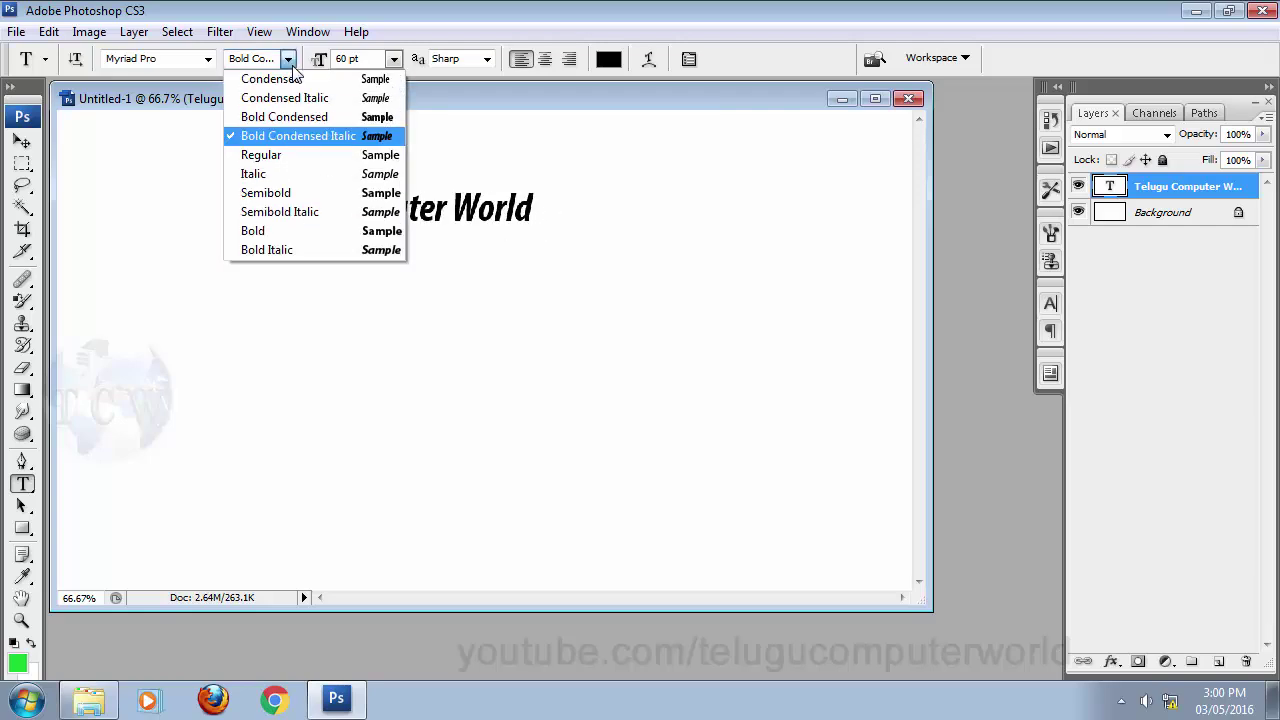
{"action": "left_click", "coordinate": [260, 155]}
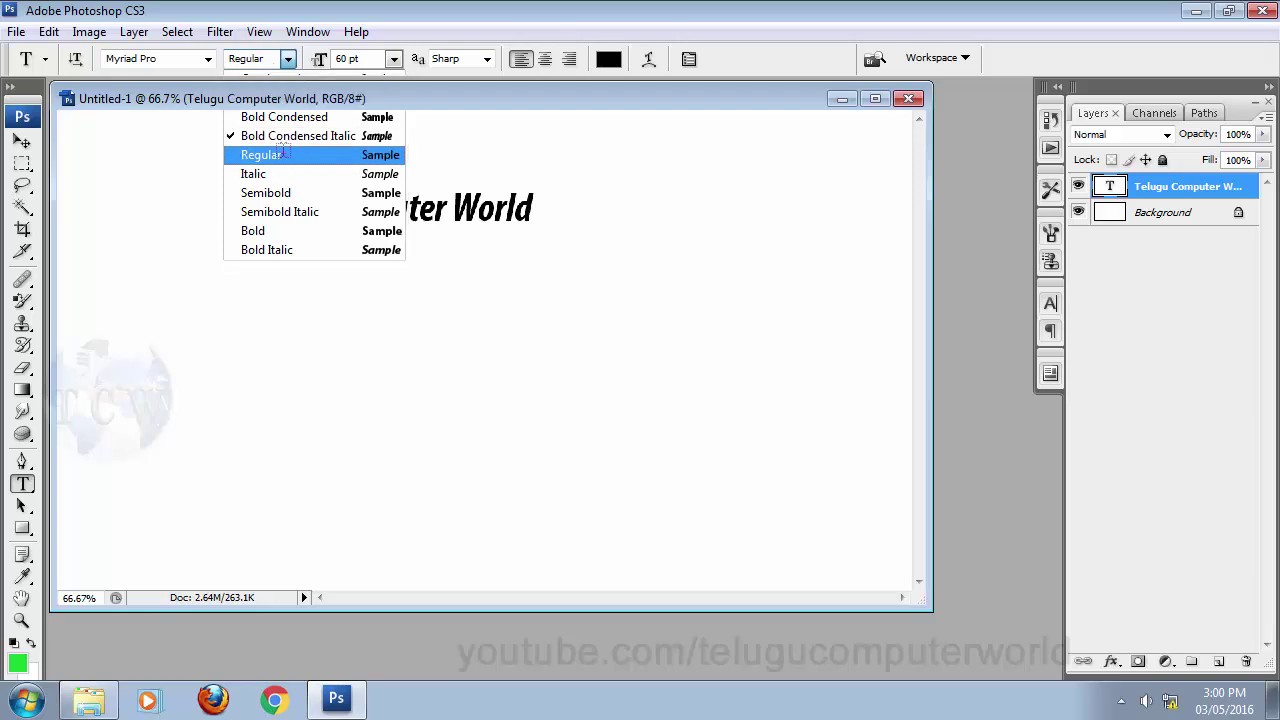
{"action": "left_click", "coordinate": [288, 59]}
{"action": "left_click", "coordinate": [272, 174]}
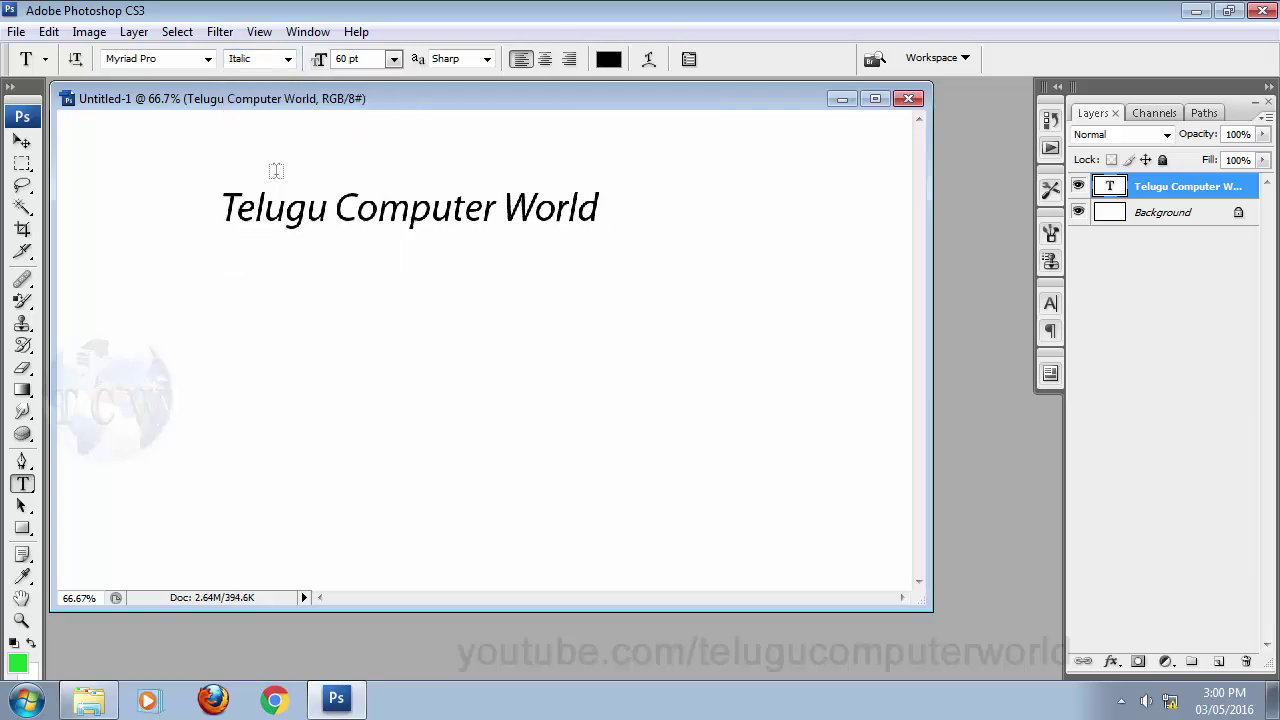
{"action": "left_click", "coordinate": [288, 59]}
{"action": "left_click", "coordinate": [300, 193]}
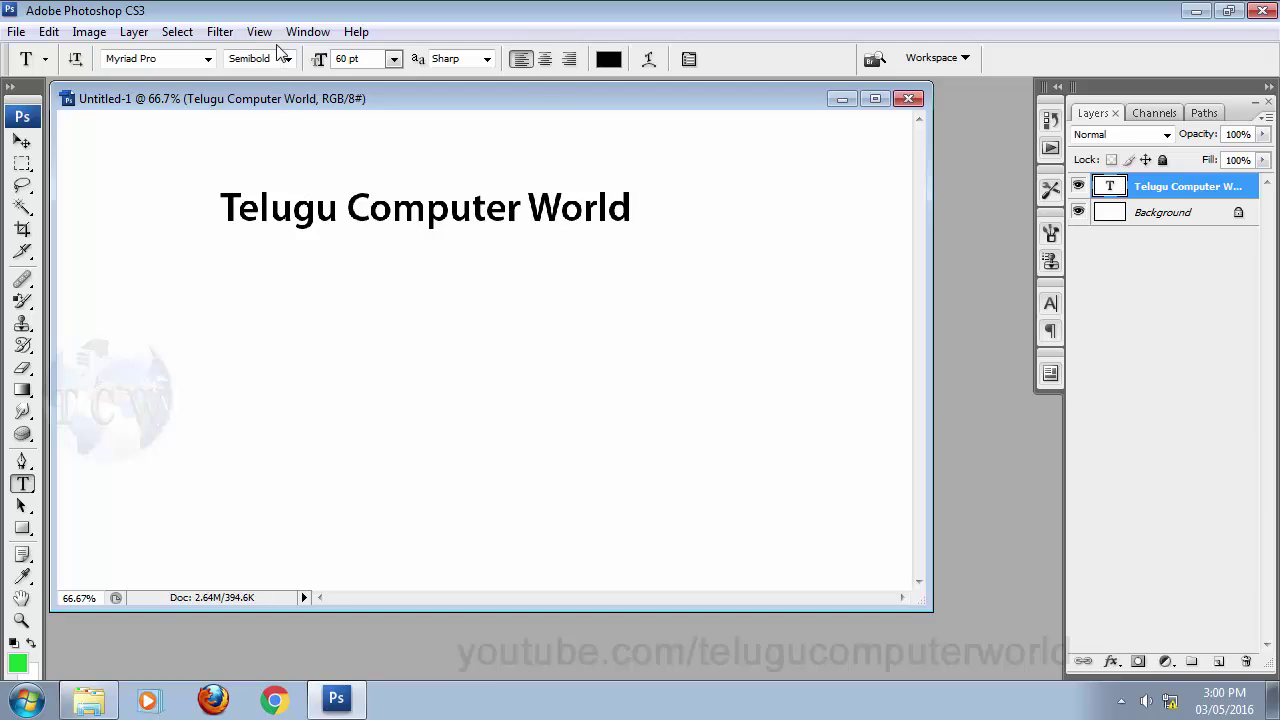
{"action": "left_click", "coordinate": [286, 60]}
{"action": "left_click", "coordinate": [286, 209]}
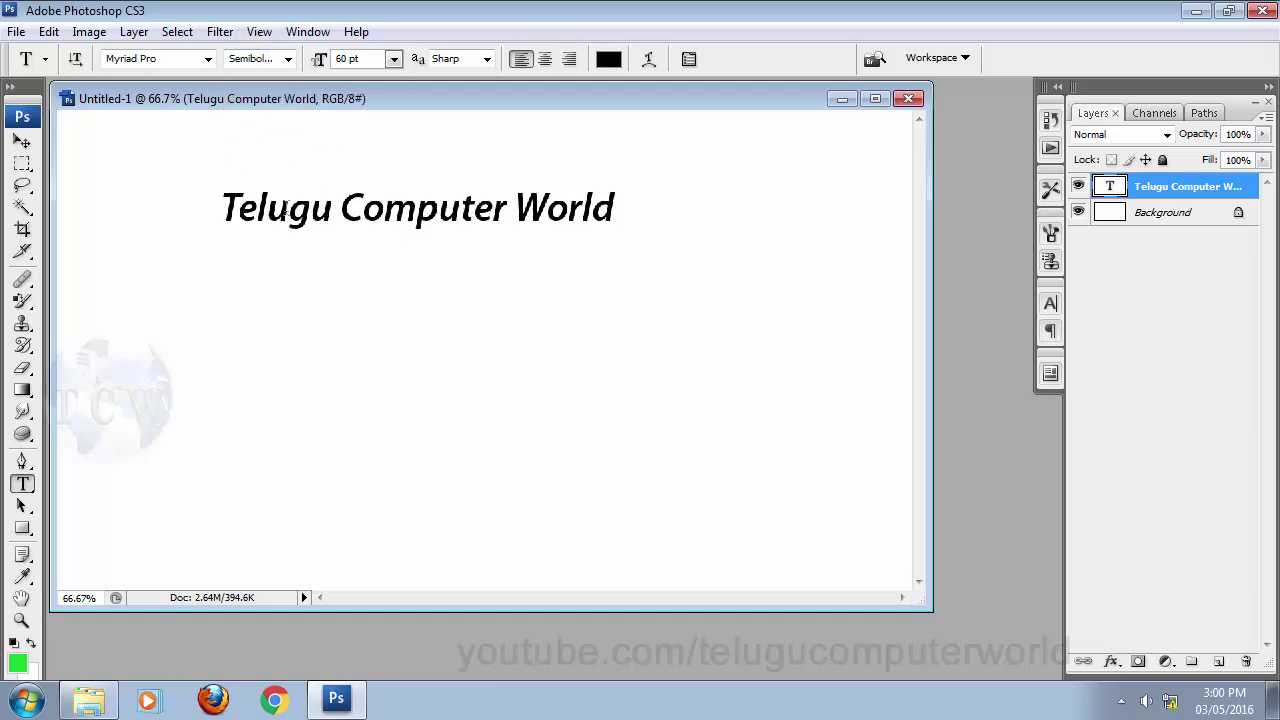
- Try the Bold and Bold Italic font styles on the text and return it to Regular
{"action": "left_click", "coordinate": [290, 62]}
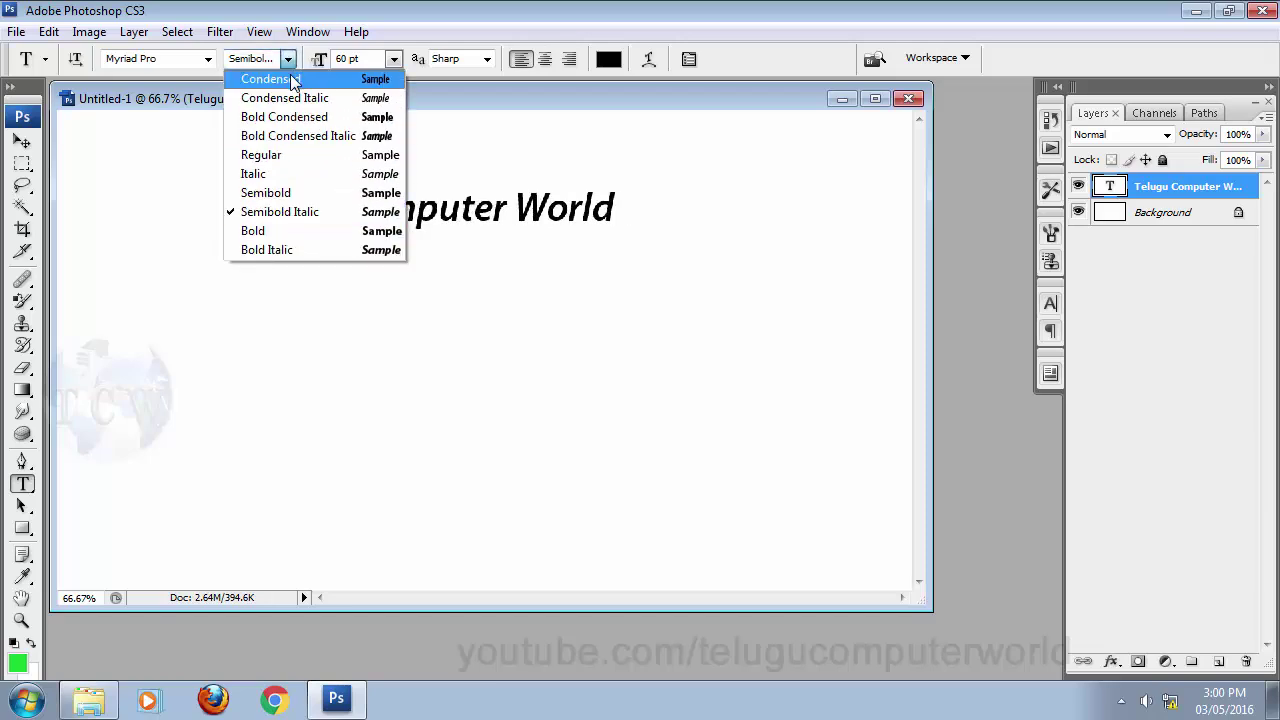
{"action": "left_click", "coordinate": [307, 230]}
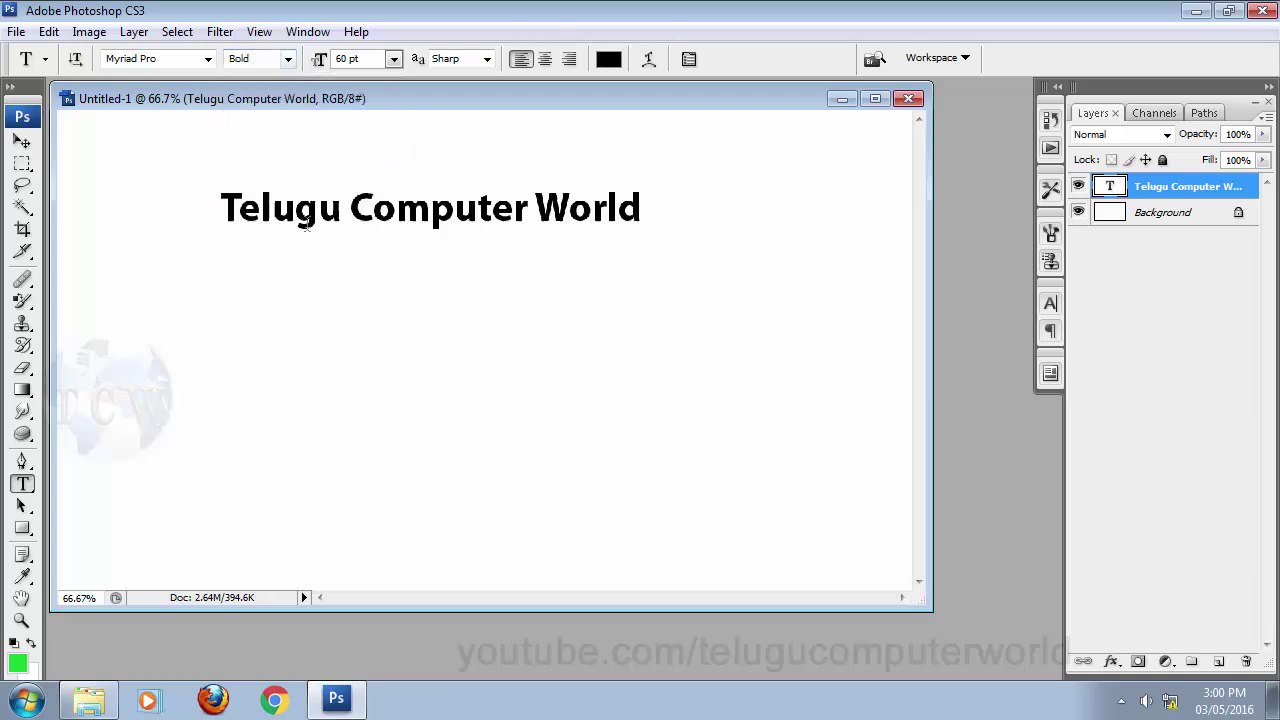
{"action": "left_click", "coordinate": [286, 63]}
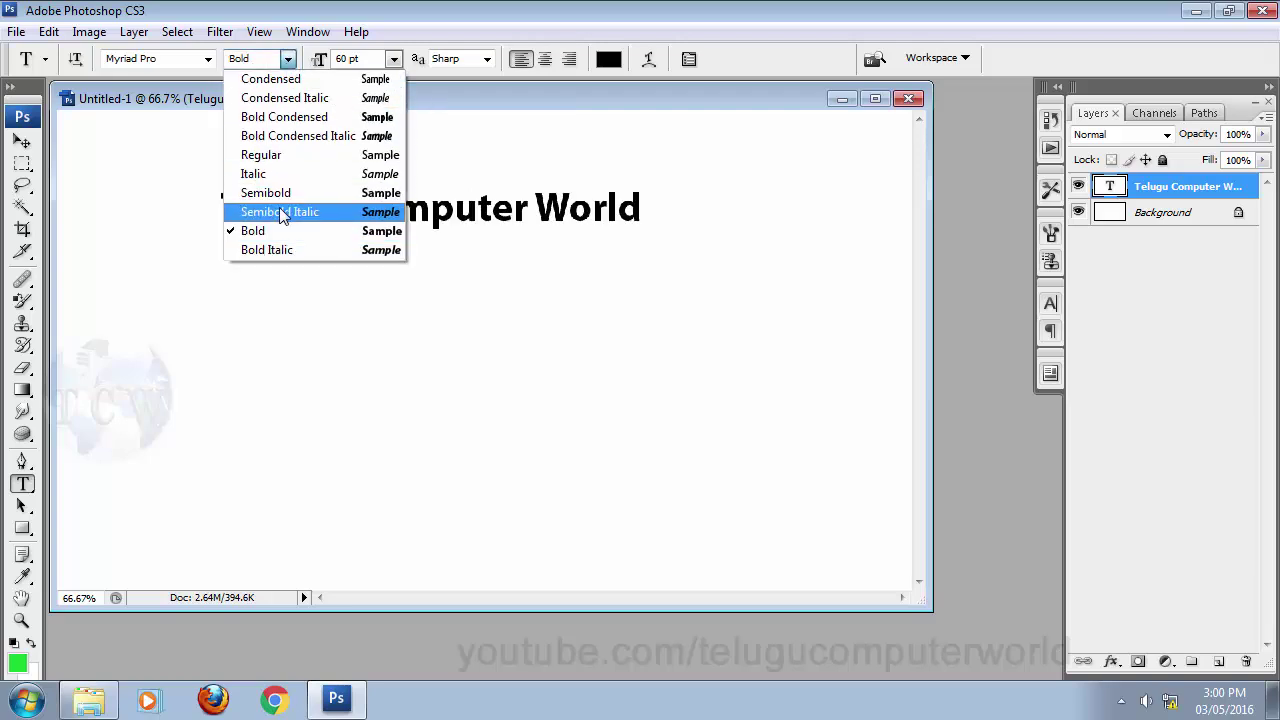
{"action": "left_click", "coordinate": [279, 243]}
{"action": "left_click", "coordinate": [289, 60]}
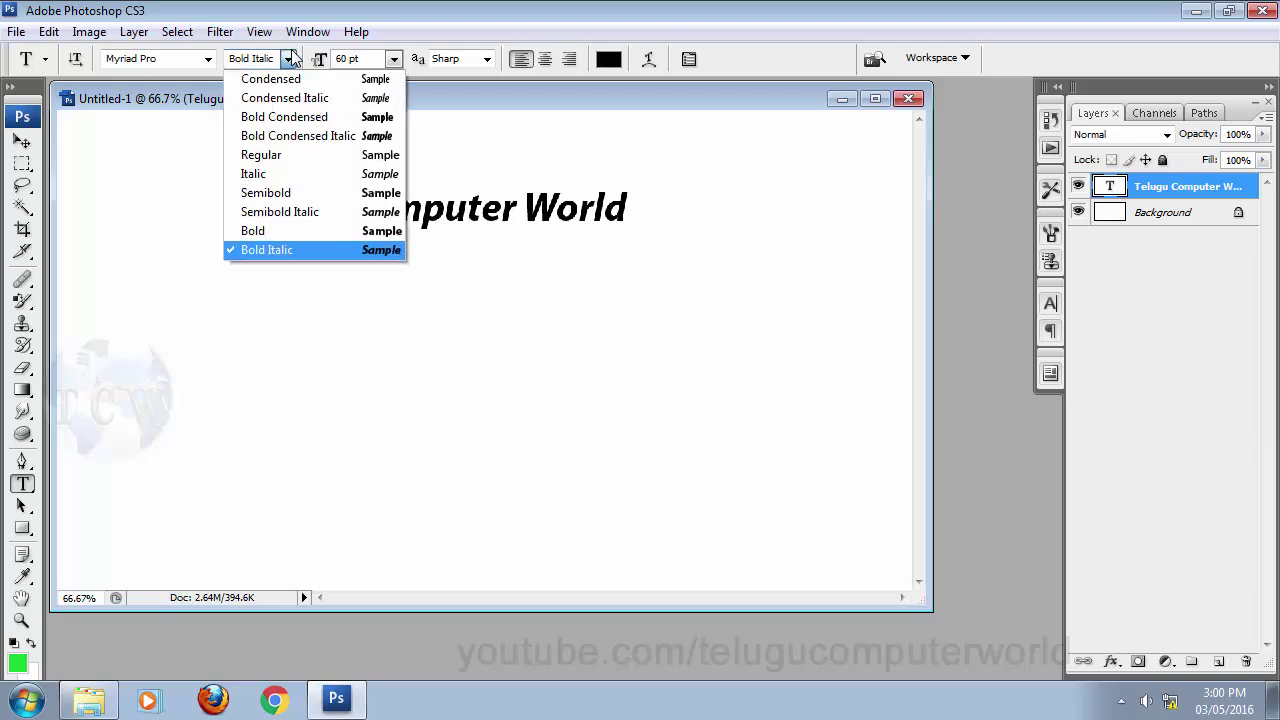
{"action": "left_click", "coordinate": [297, 155]}
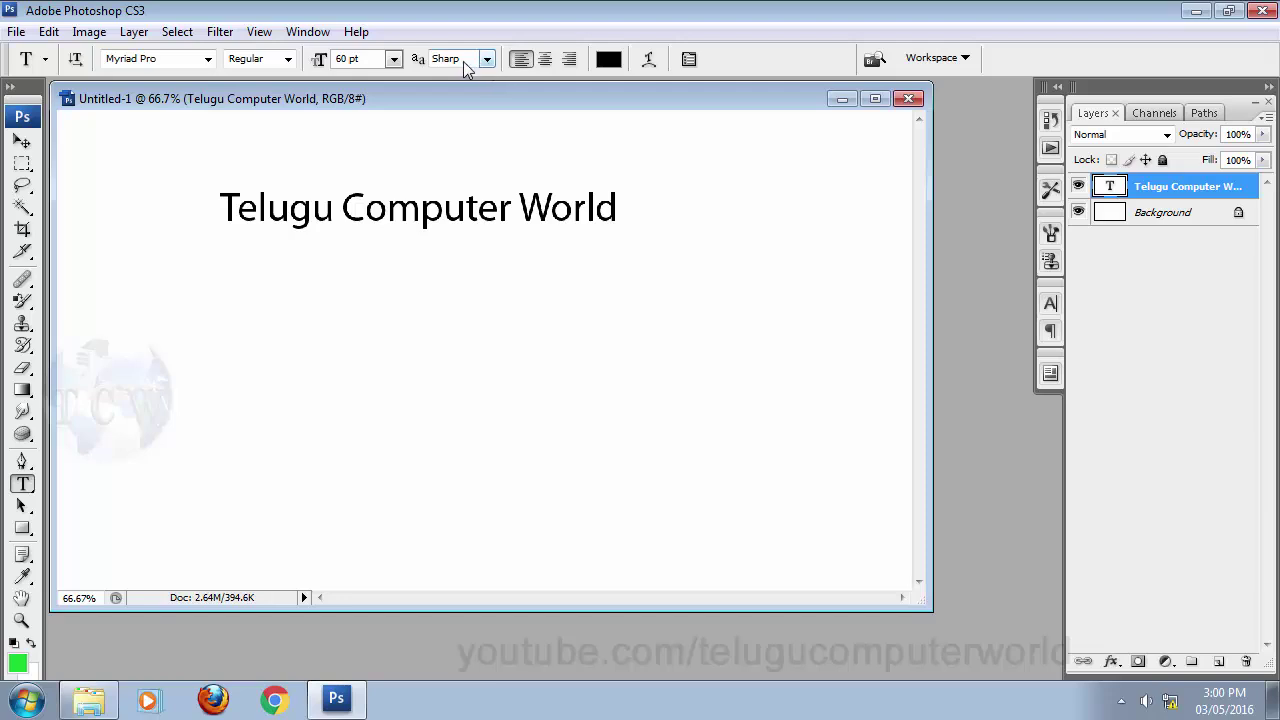
- Try the None anti-aliasing method on the text and examine the letter edges at 200% zoom
{"action": "left_click", "coordinate": [488, 59]}
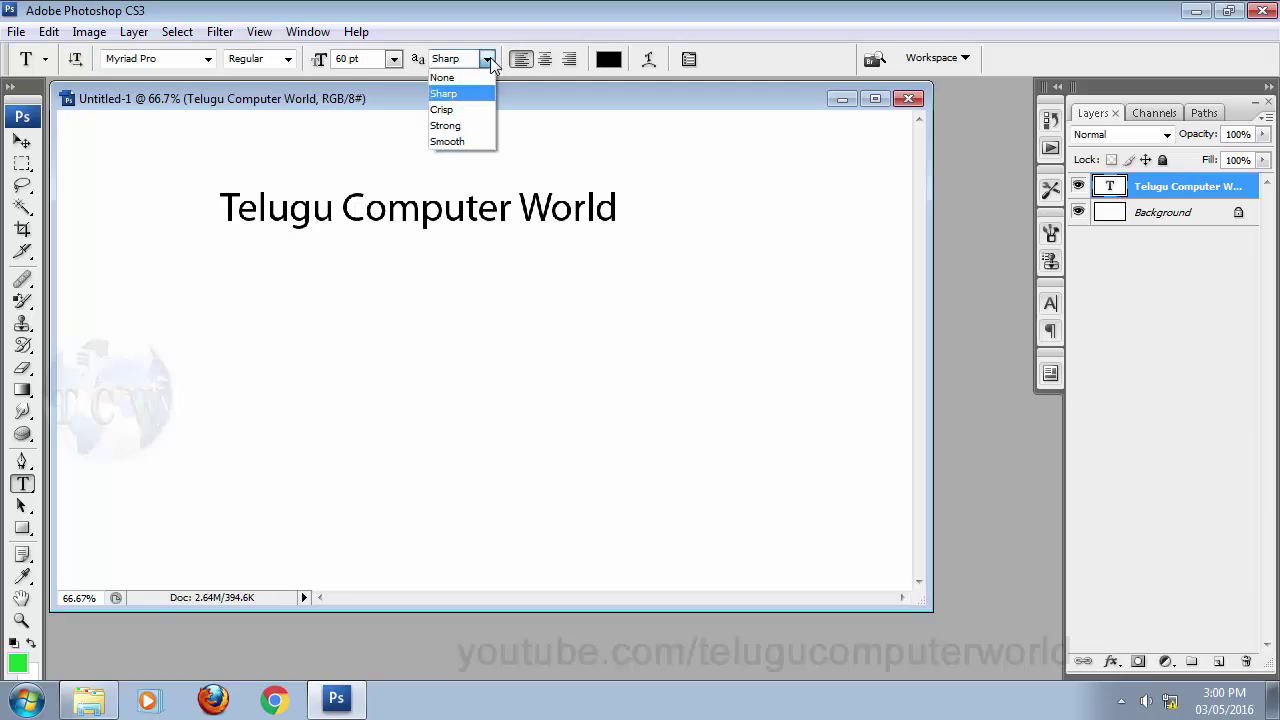
{"action": "left_click", "coordinate": [474, 75]}
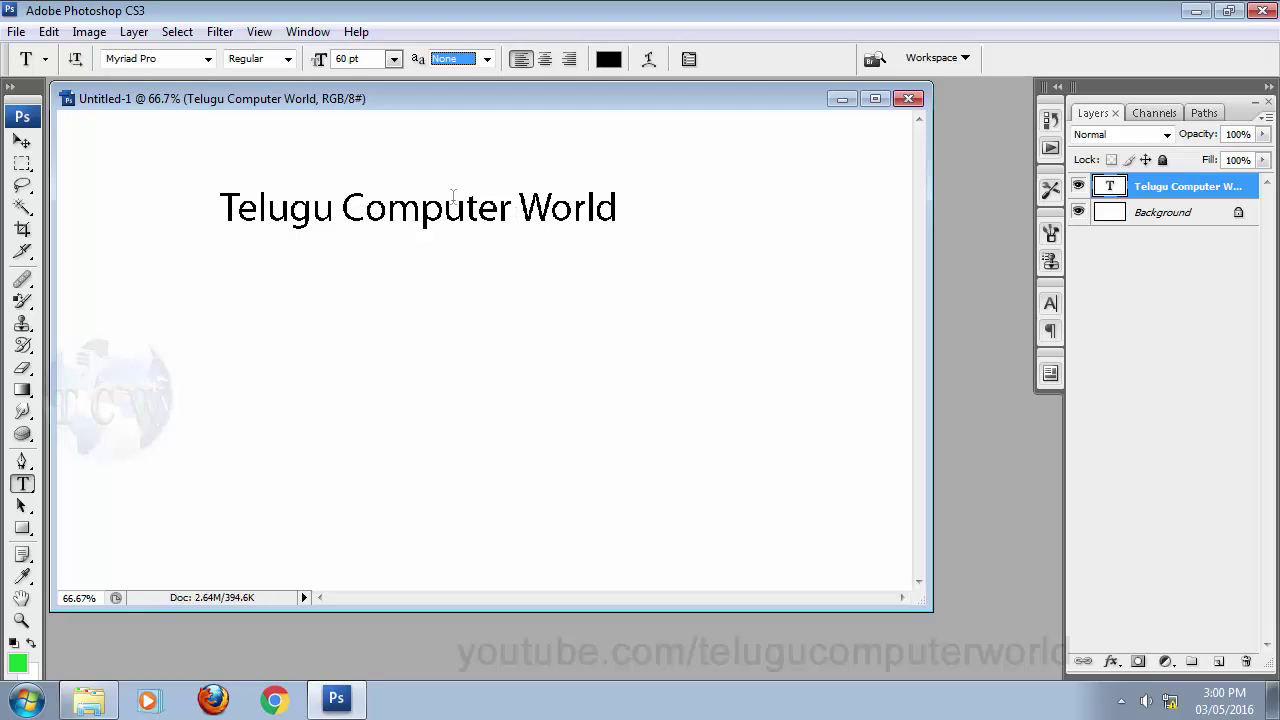
{"action": "key", "text": "ctrl+plus"}
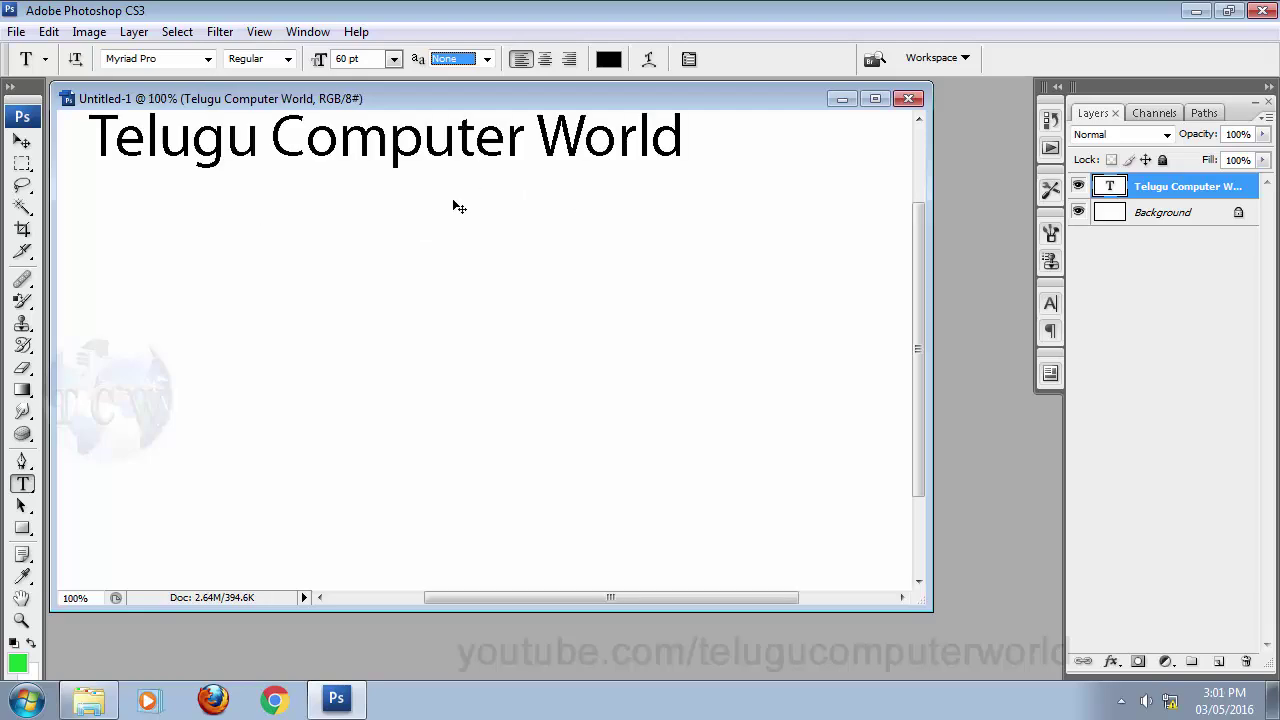
{"action": "key", "text": "ctrl+plus"}
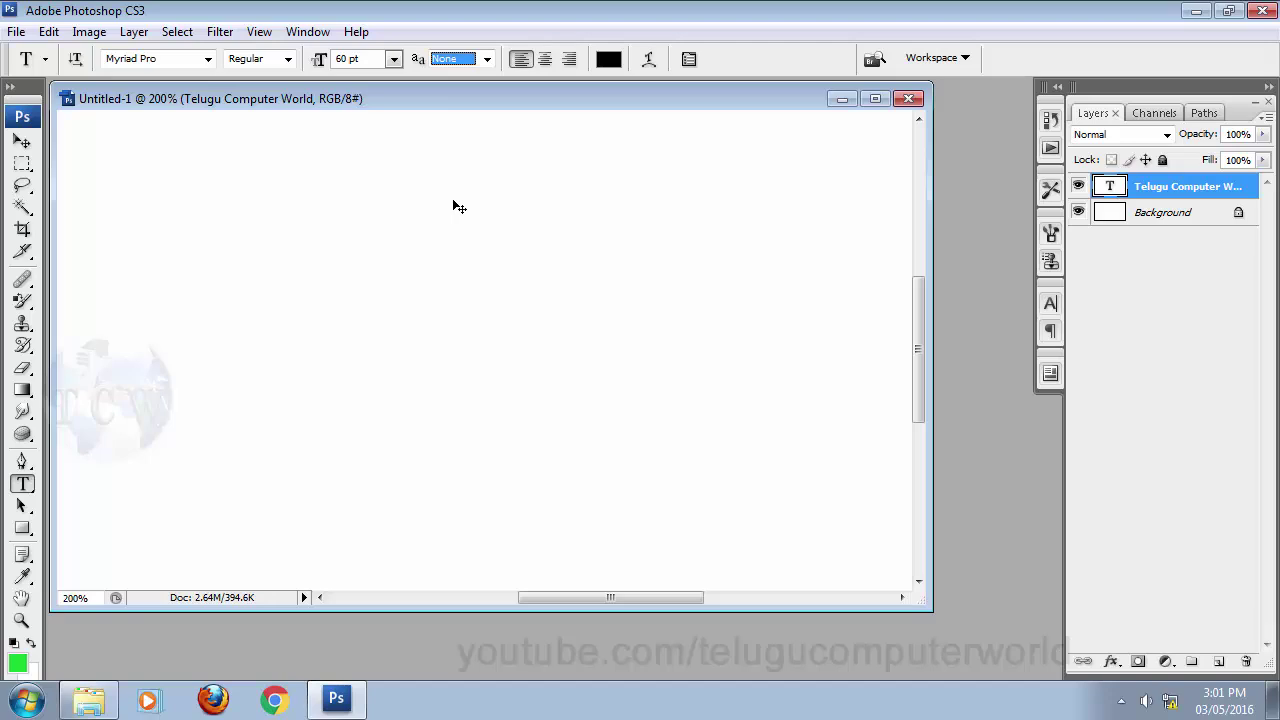
{"action": "key", "text": "v"}
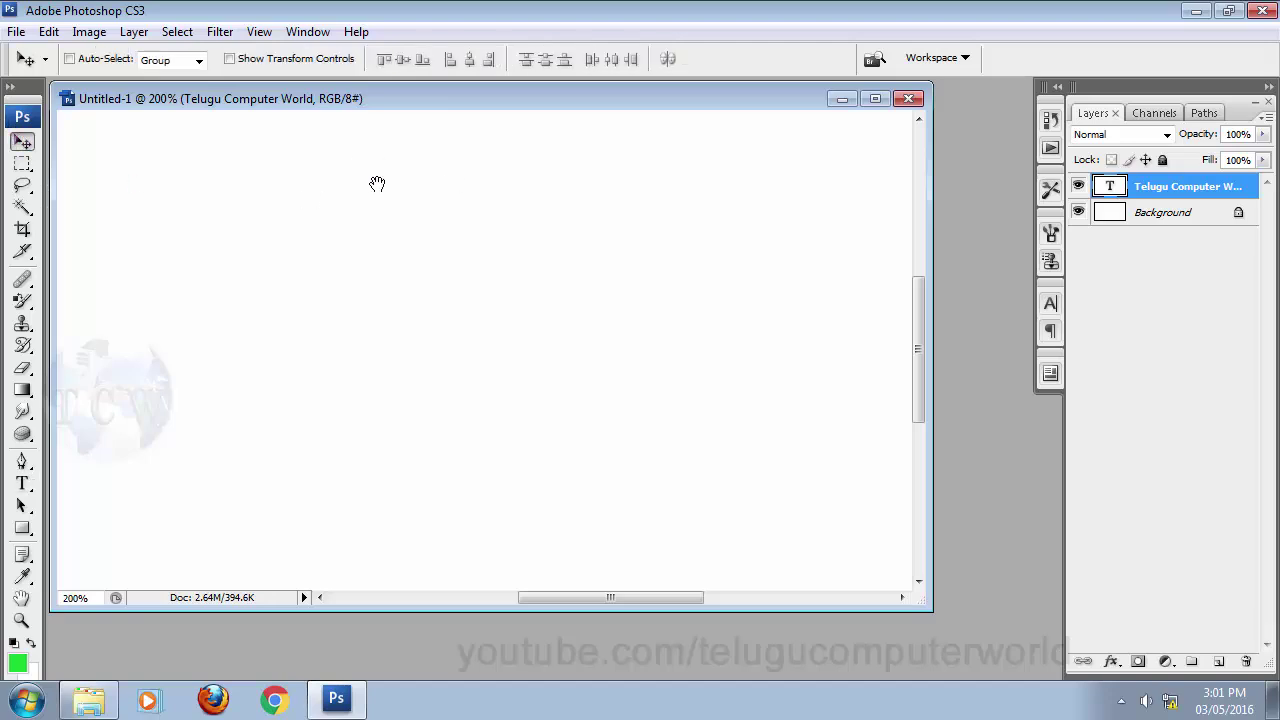
{"action": "left_click_drag", "start_coordinate": [919, 348], "coordinate": [926, 224]}
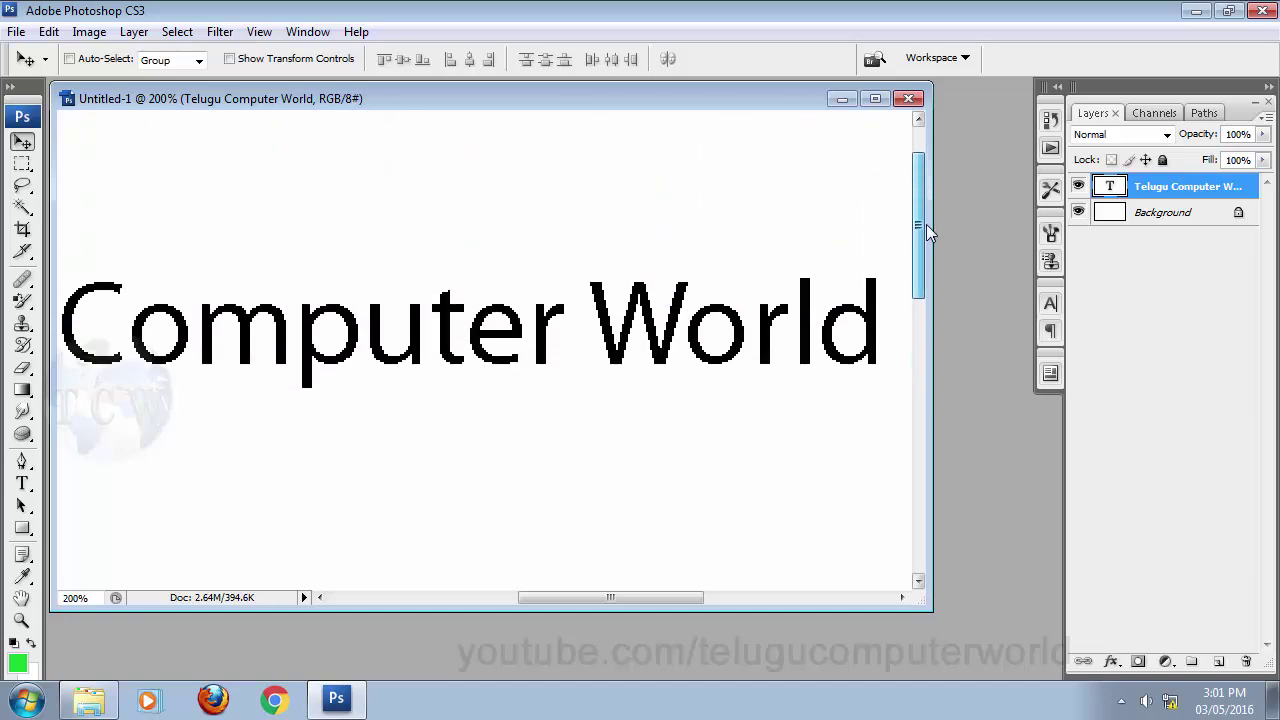
{"action": "left_click_drag", "start_coordinate": [651, 598], "coordinate": [592, 607]}
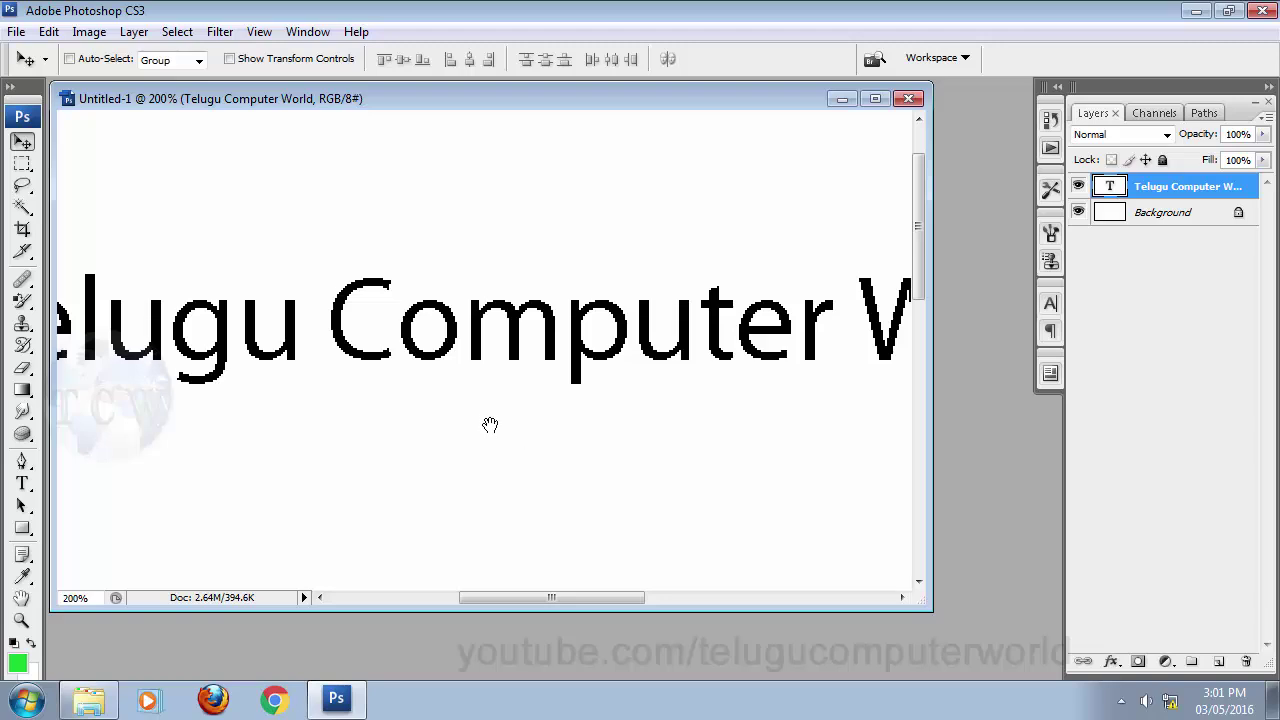
{"action": "left_click_drag", "start_coordinate": [491, 429], "coordinate": [688, 417]}
{"action": "left_click_drag", "start_coordinate": [422, 423], "coordinate": [651, 432]}
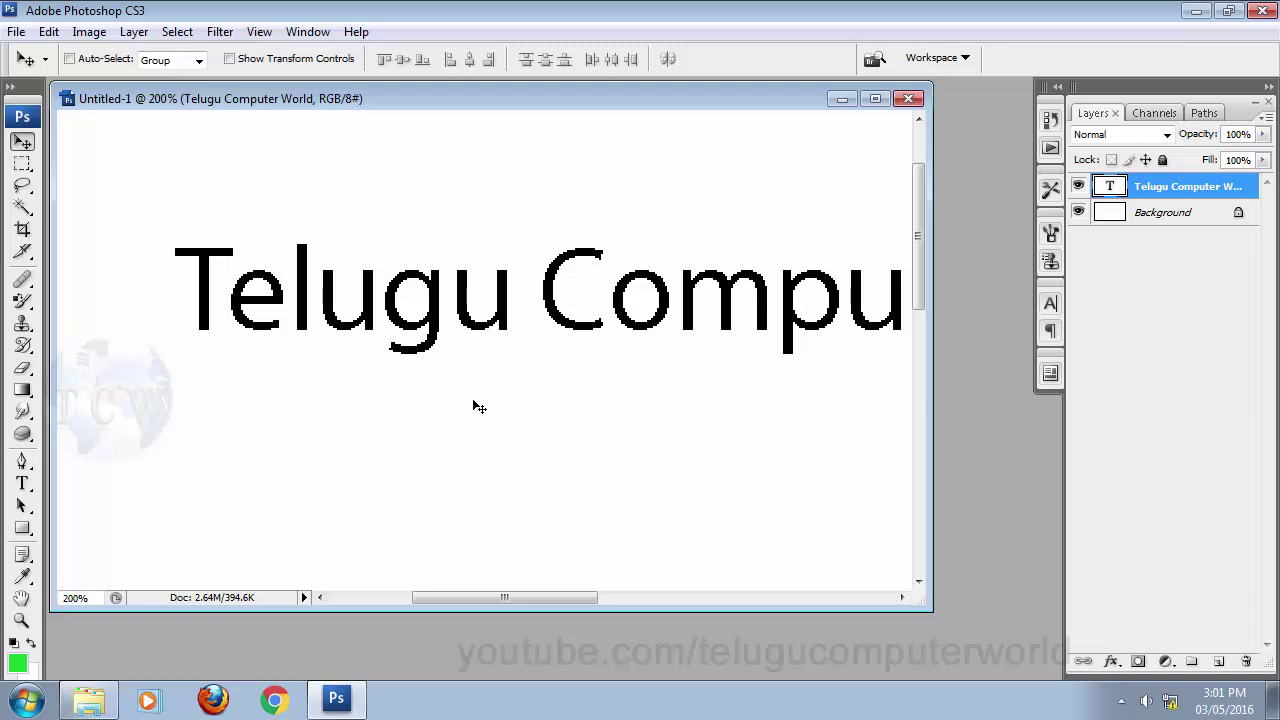
{"action": "key", "text": "space"}
{"action": "left_click_drag", "start_coordinate": [474, 401], "coordinate": [537, 396]}
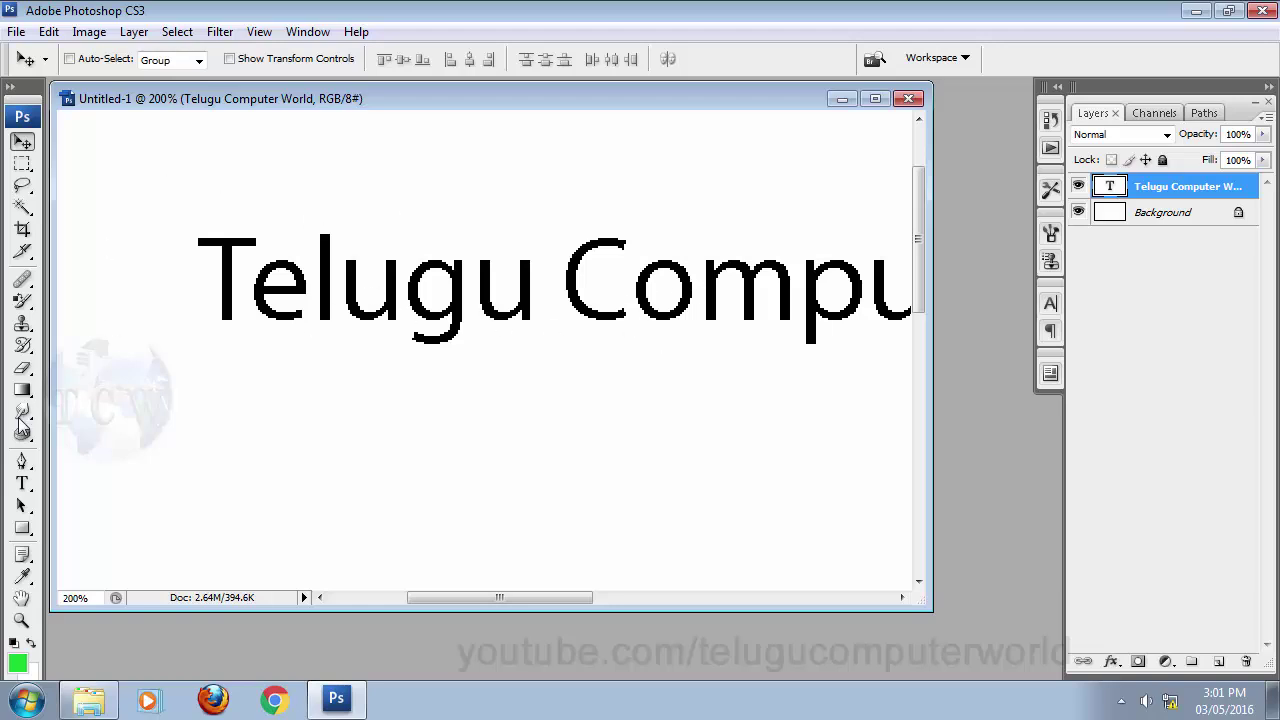
- Try the Sharp, Crisp, Strong and Smooth anti-aliasing methods on the text and return it to Sharp
{"action": "left_click", "coordinate": [23, 484]}
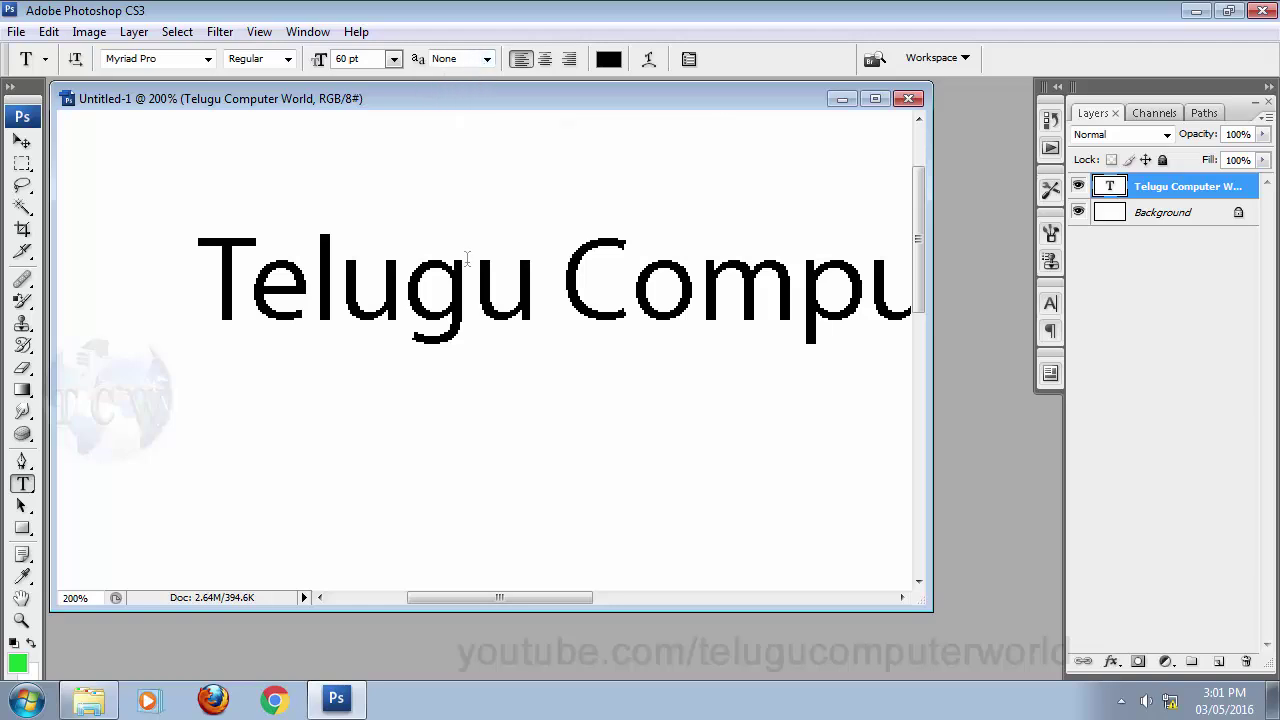
{"action": "left_click", "coordinate": [486, 60]}
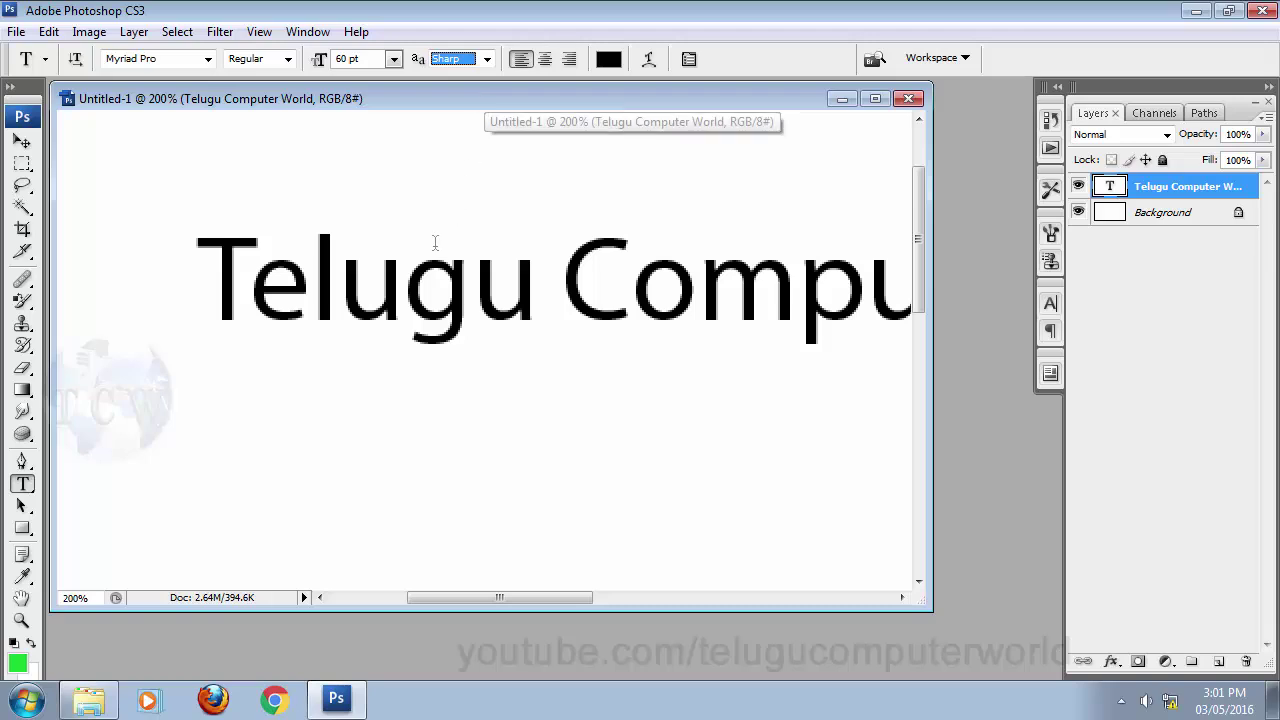
{"action": "left_click", "coordinate": [487, 59]}
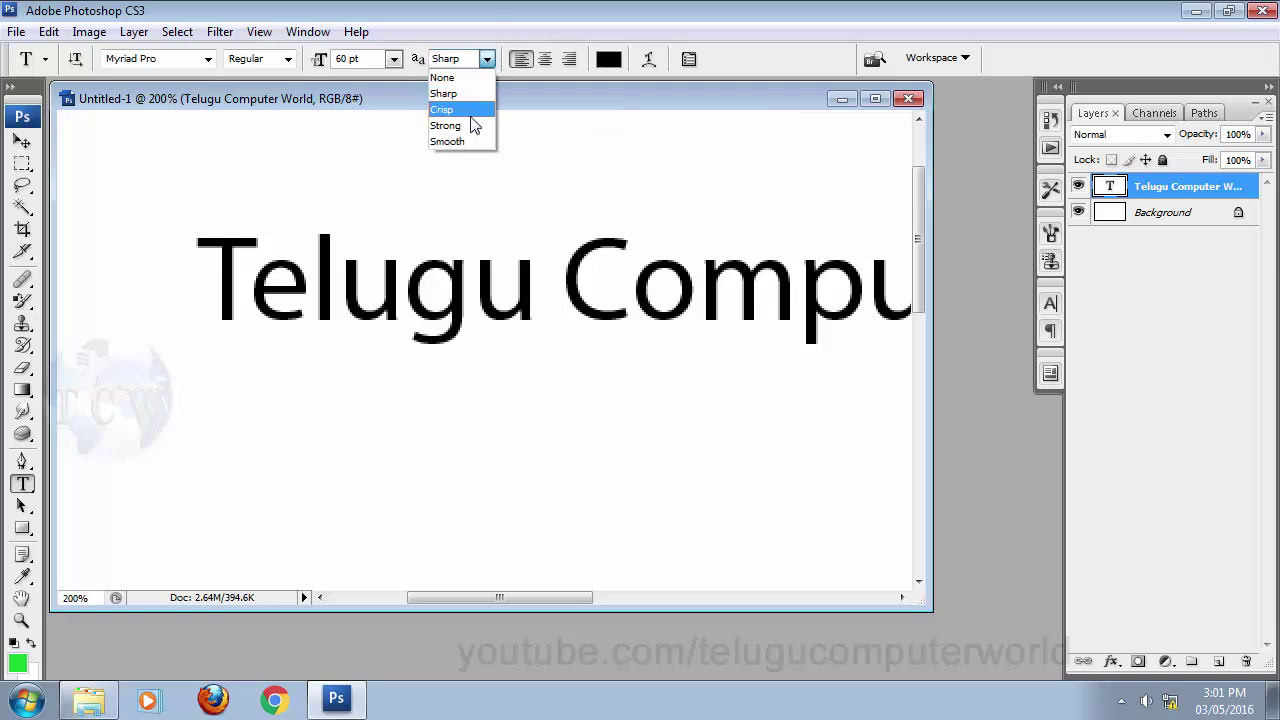
{"action": "left_click", "coordinate": [471, 112]}
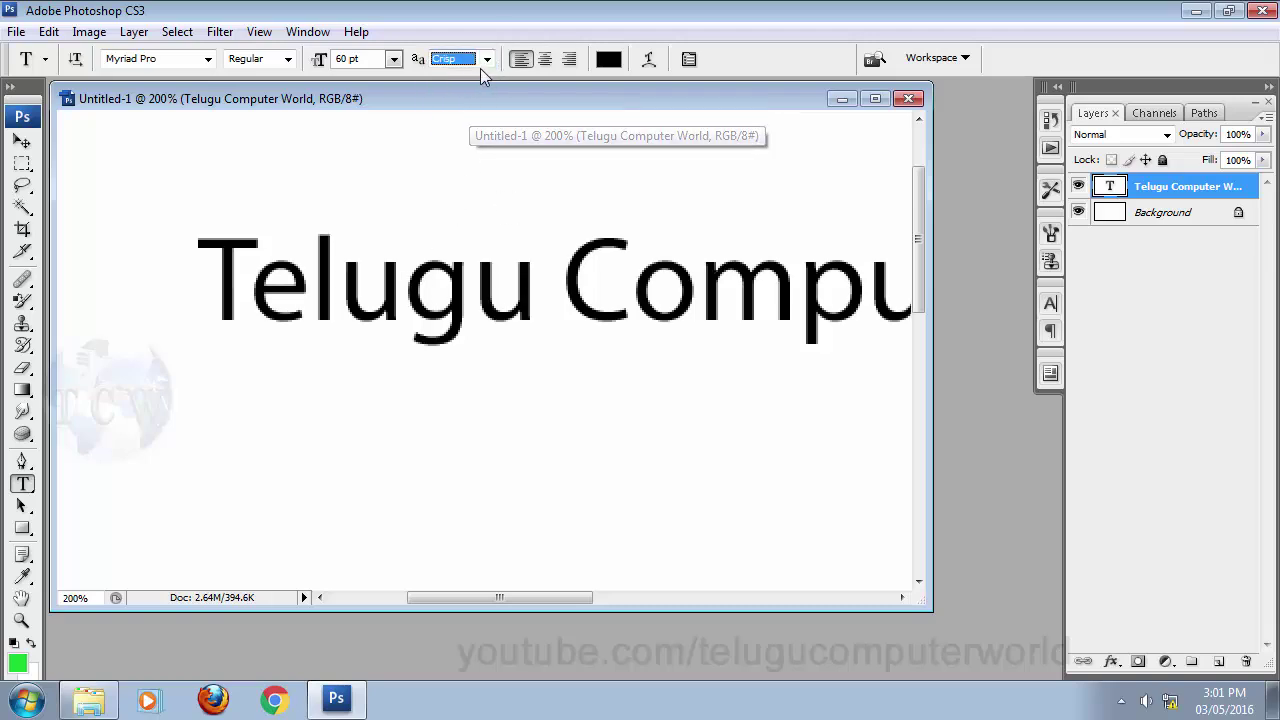
{"action": "left_click", "coordinate": [480, 62]}
{"action": "left_click", "coordinate": [473, 122]}
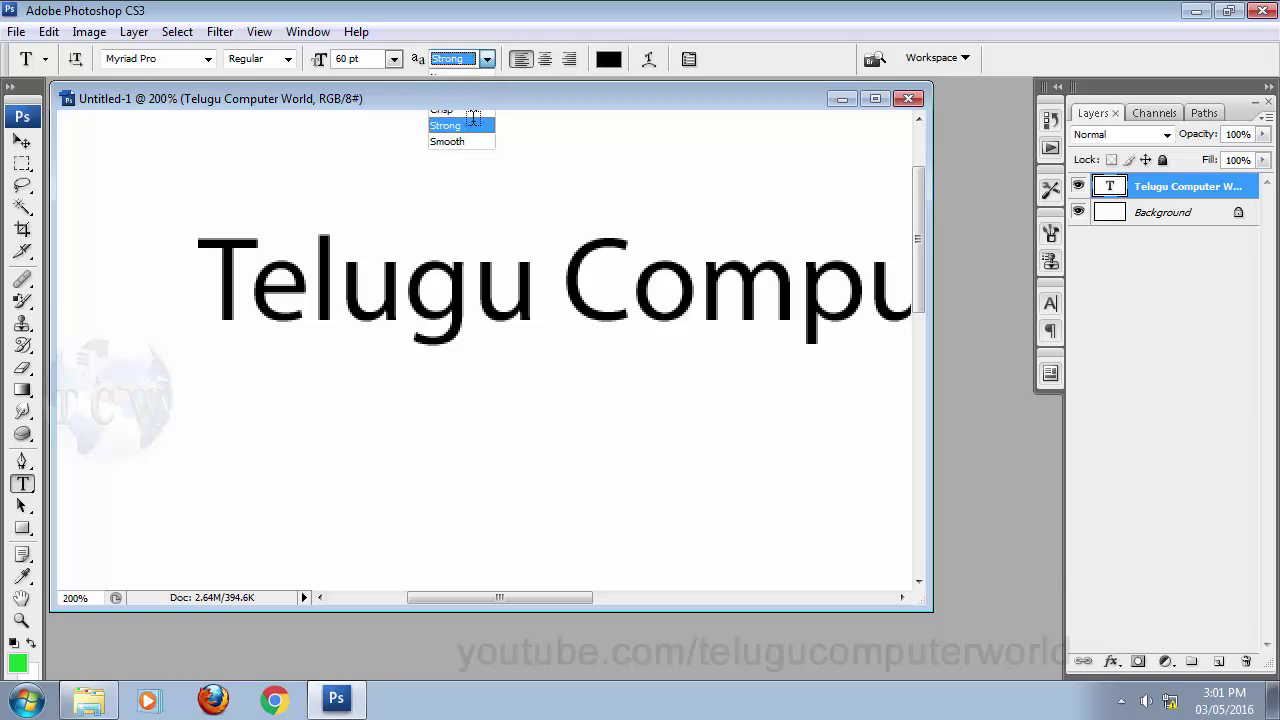
{"action": "left_click", "coordinate": [479, 62]}
{"action": "left_click", "coordinate": [482, 143]}
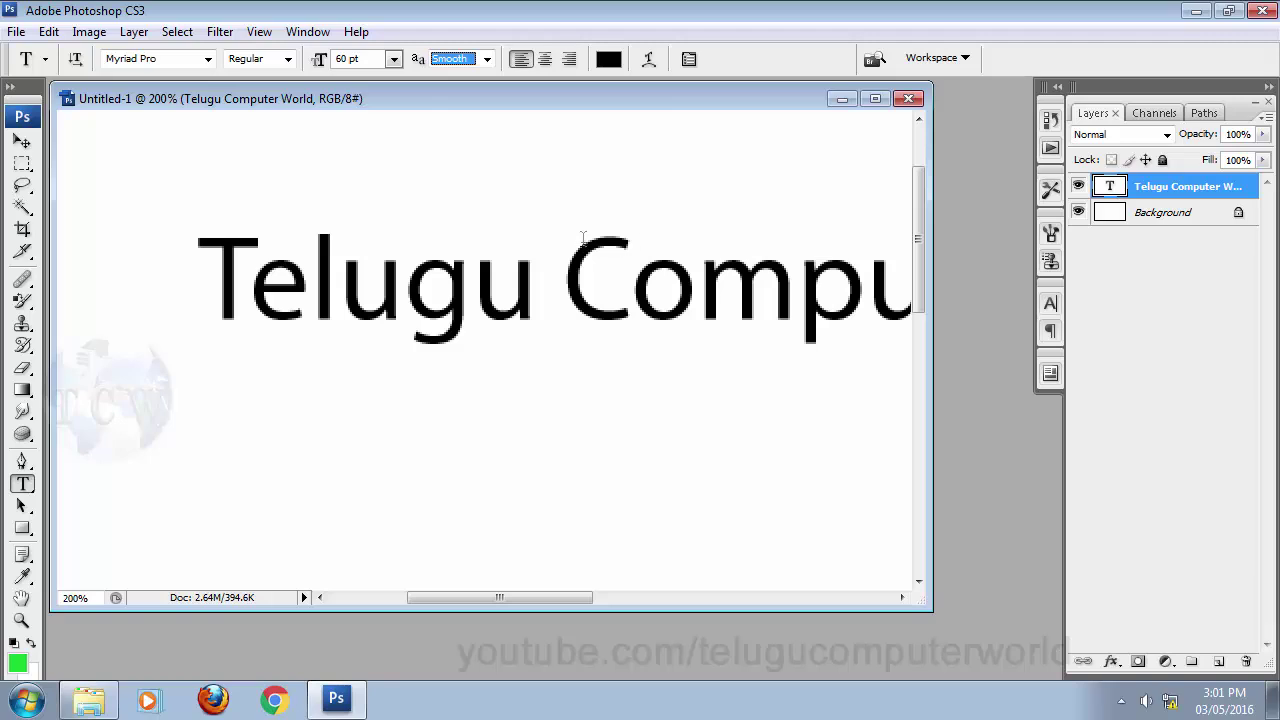
{"action": "left_click", "coordinate": [487, 60]}
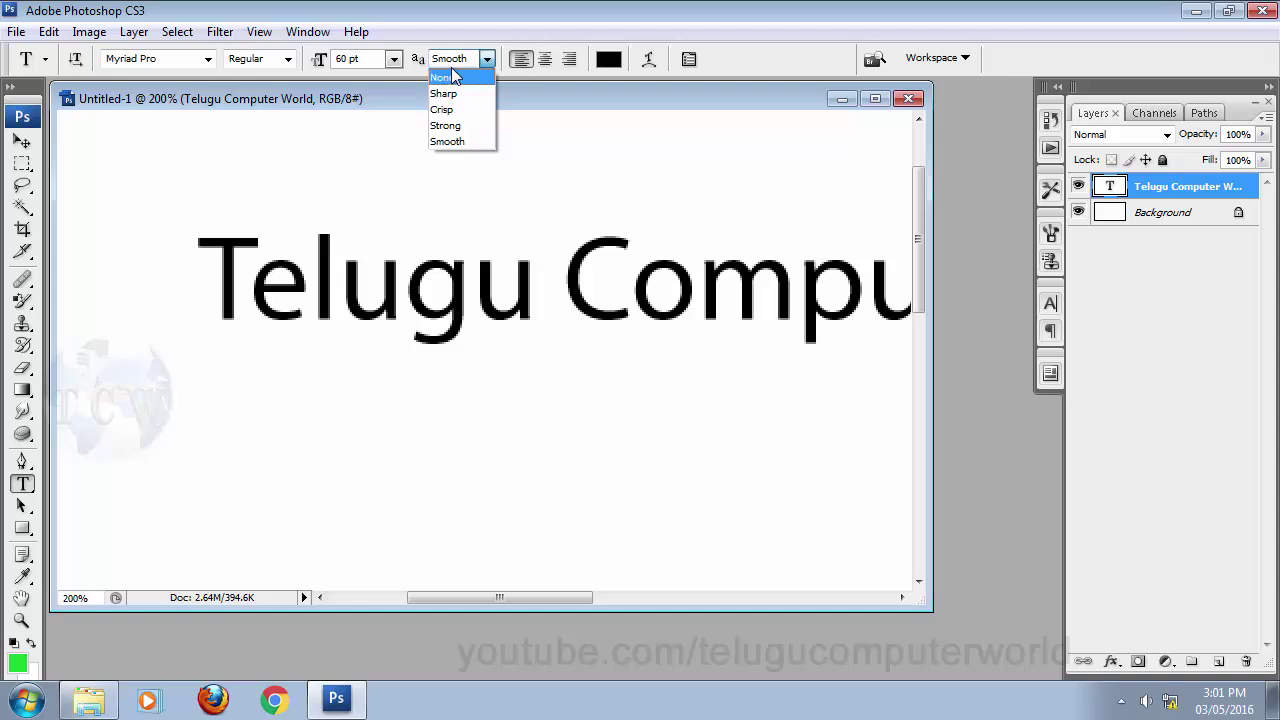
{"action": "left_click", "coordinate": [470, 108]}
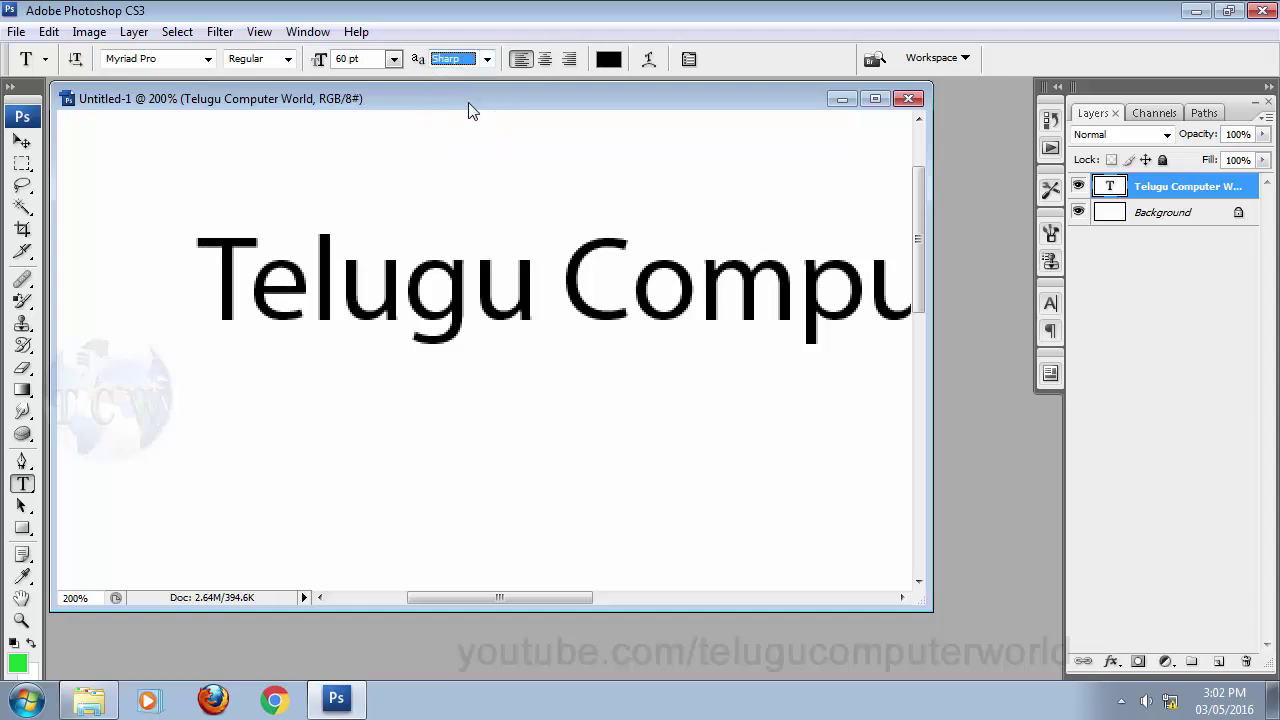
- Move the text layer left and slightly up, centring it at about X 426 px, Y 136 px
{"action": "left_click", "coordinate": [27, 145]}
{"action": "left_click", "coordinate": [875, 98]}
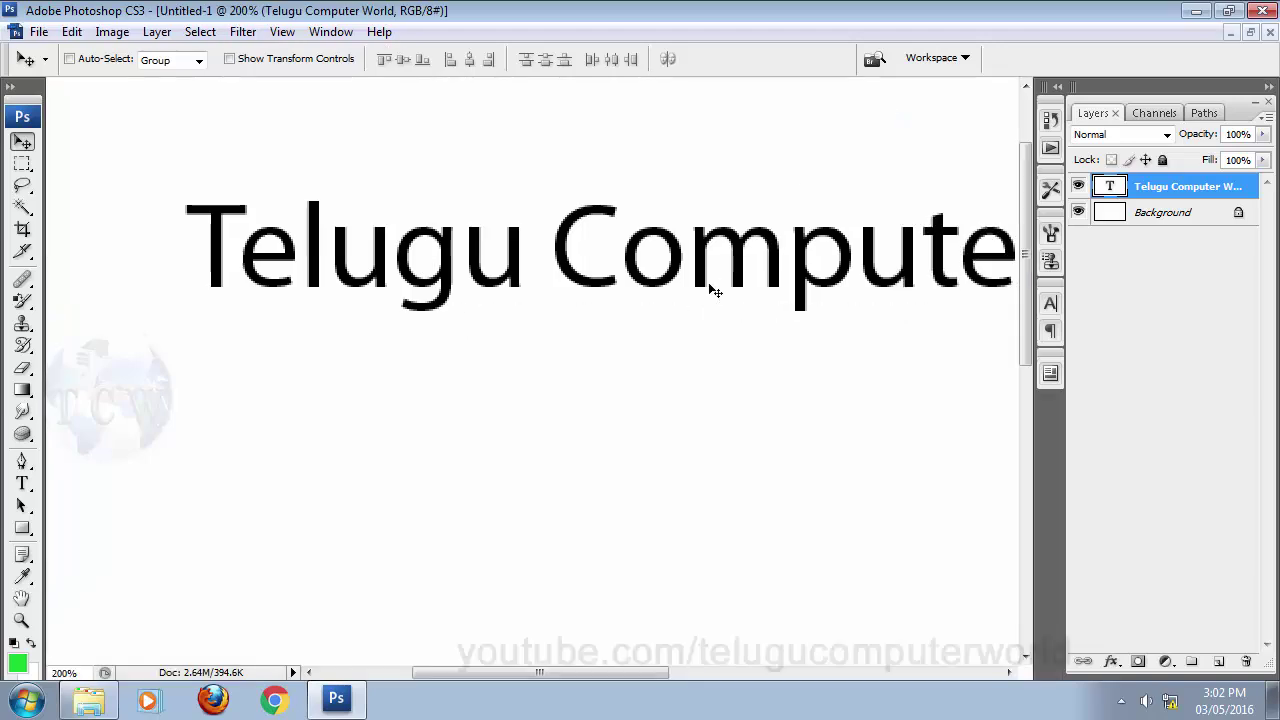
{"action": "left_click", "coordinate": [1249, 32]}
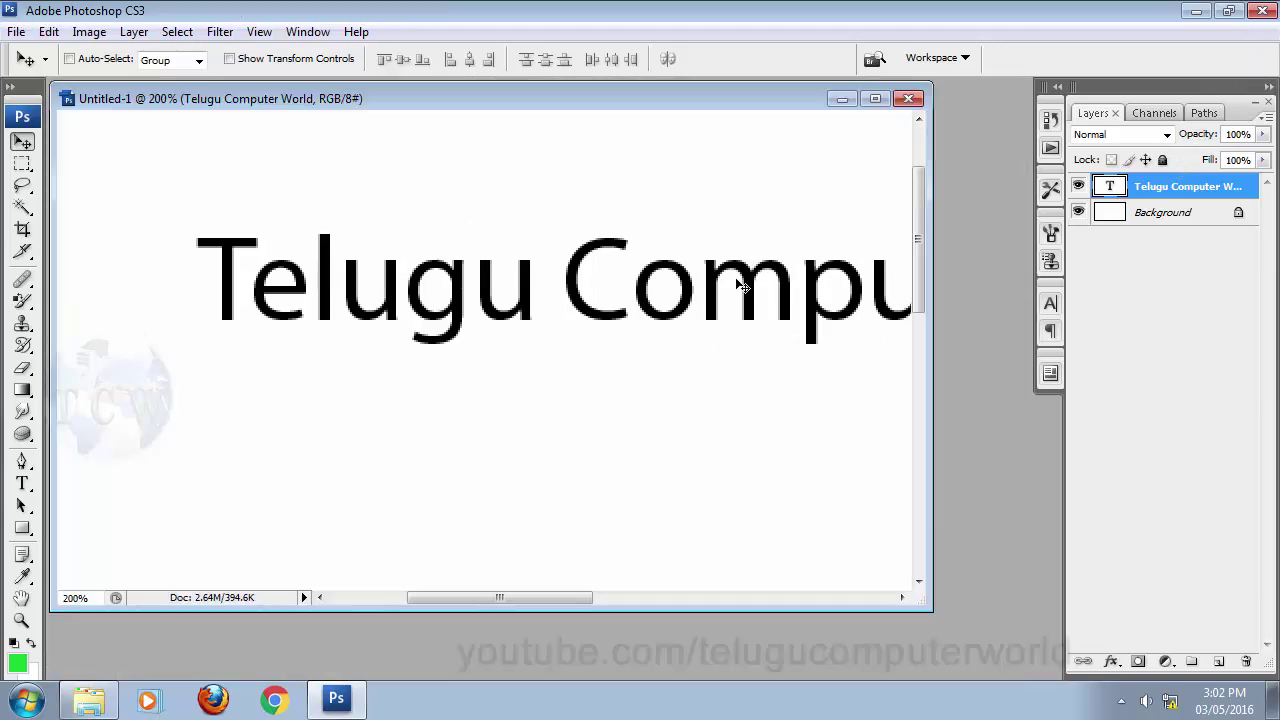
{"action": "left_click_drag", "start_coordinate": [683, 305], "coordinate": [597, 298]}
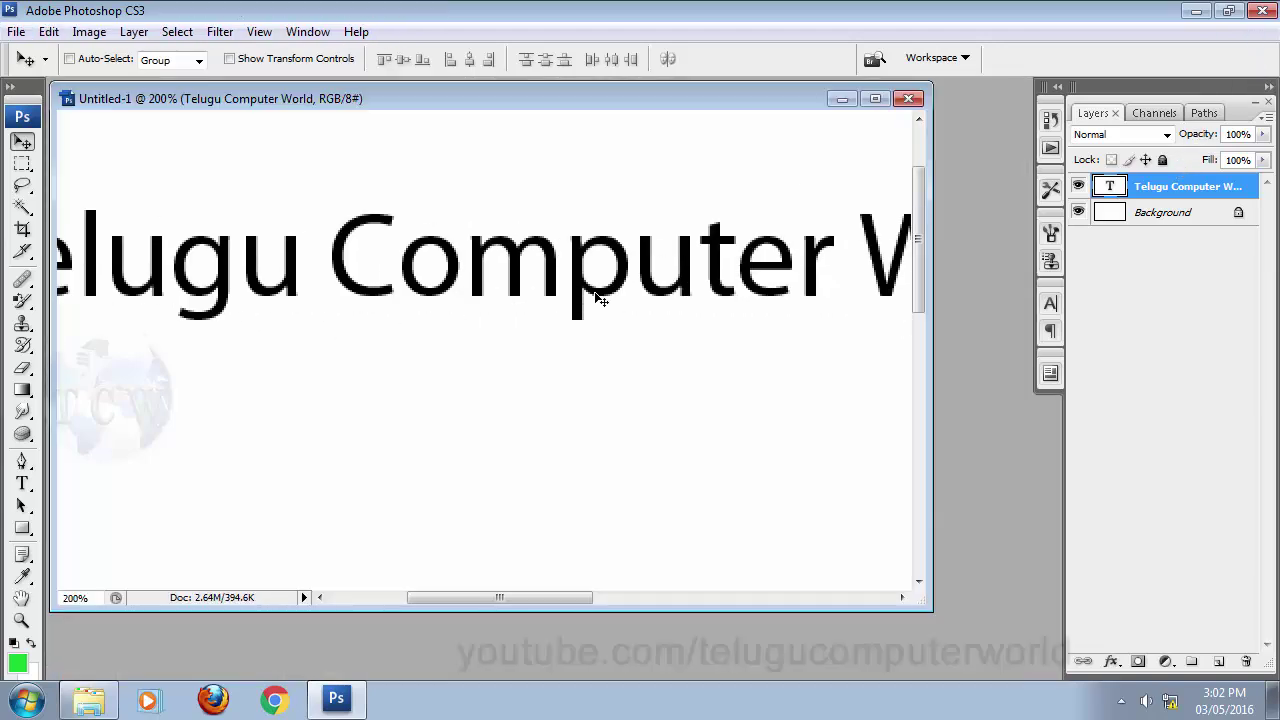
{"action": "key", "text": "ctrl+t"}
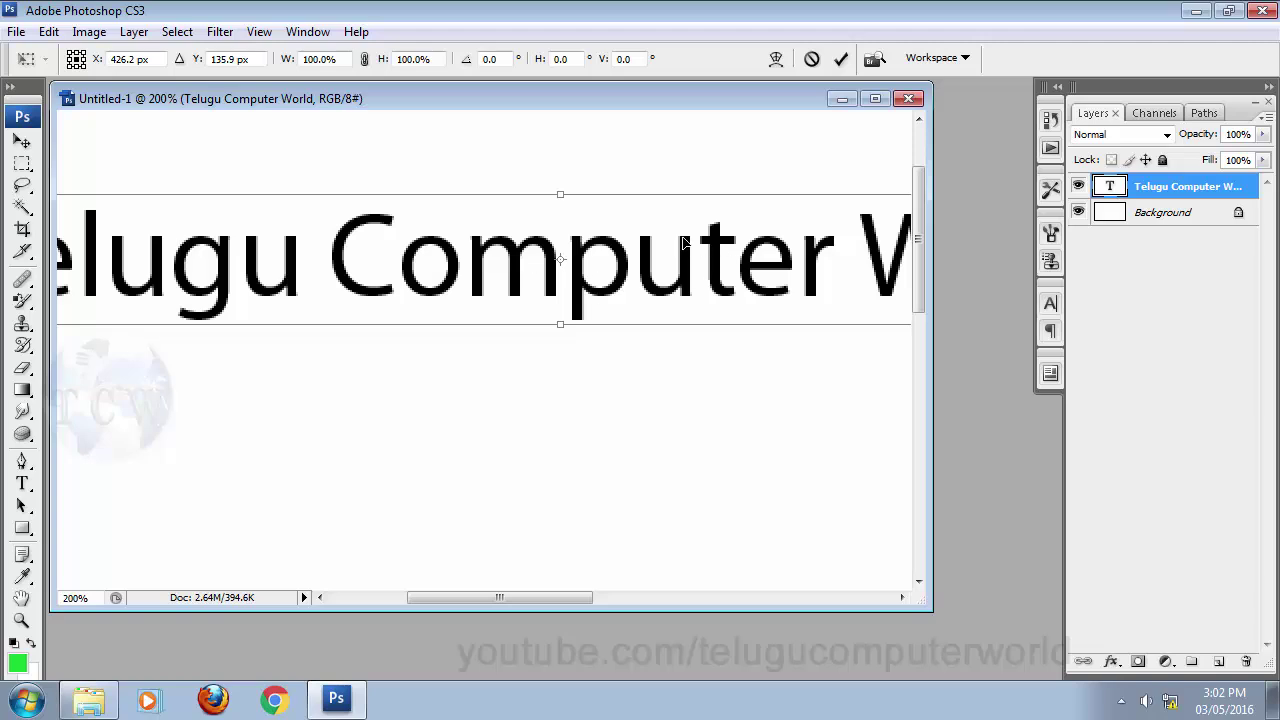
{"action": "key", "text": "Return"}
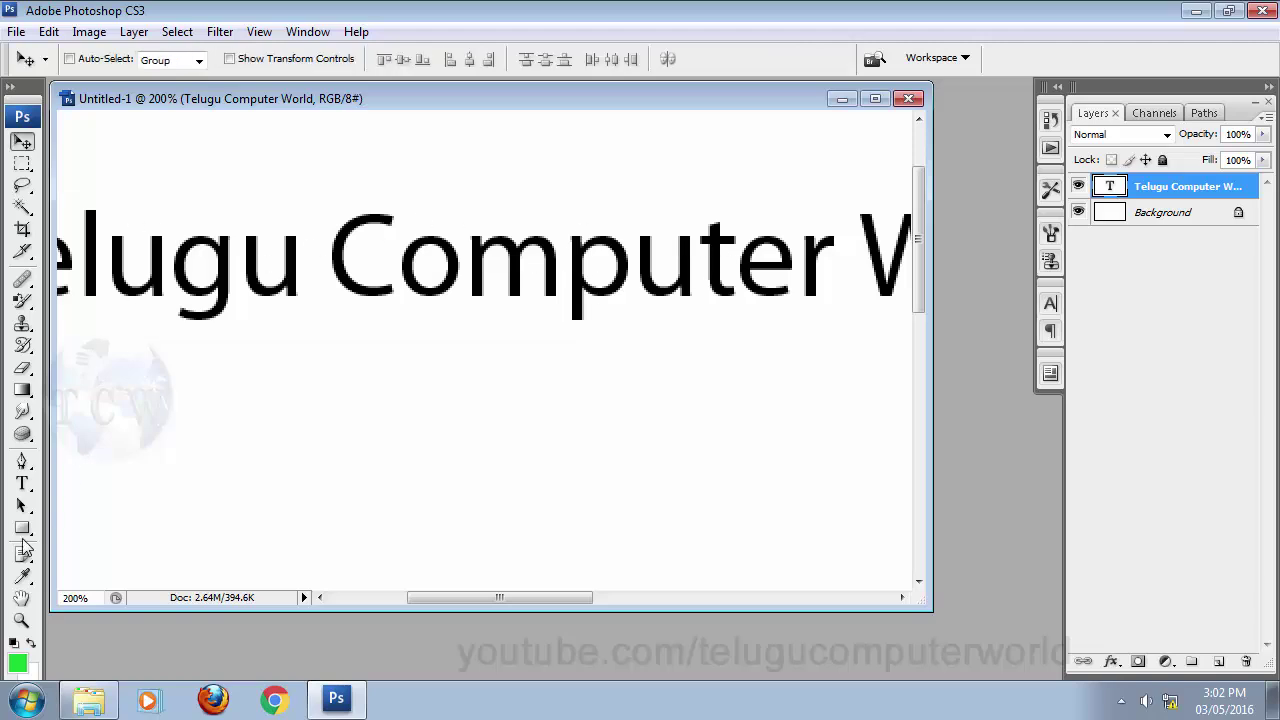
- Reduce the text's font size first to 48 pt and finally to 36 pt
{"action": "left_click", "coordinate": [24, 485]}
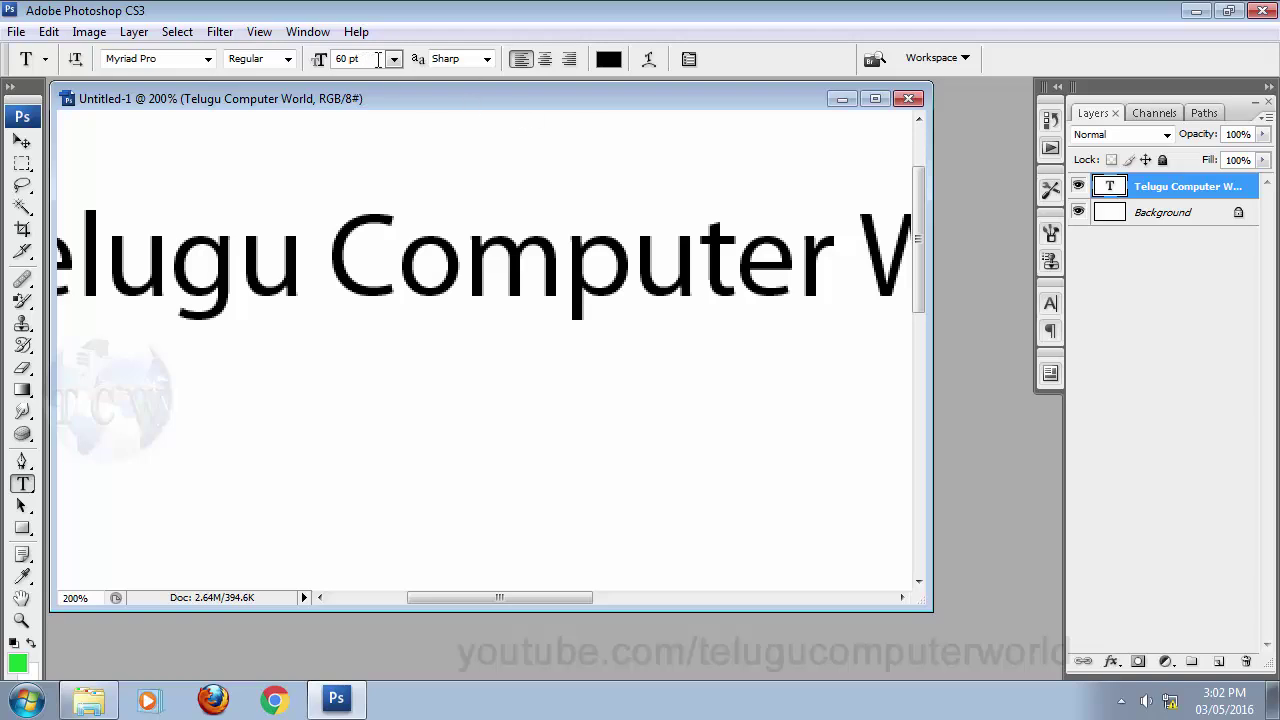
{"action": "left_click", "coordinate": [394, 59]}
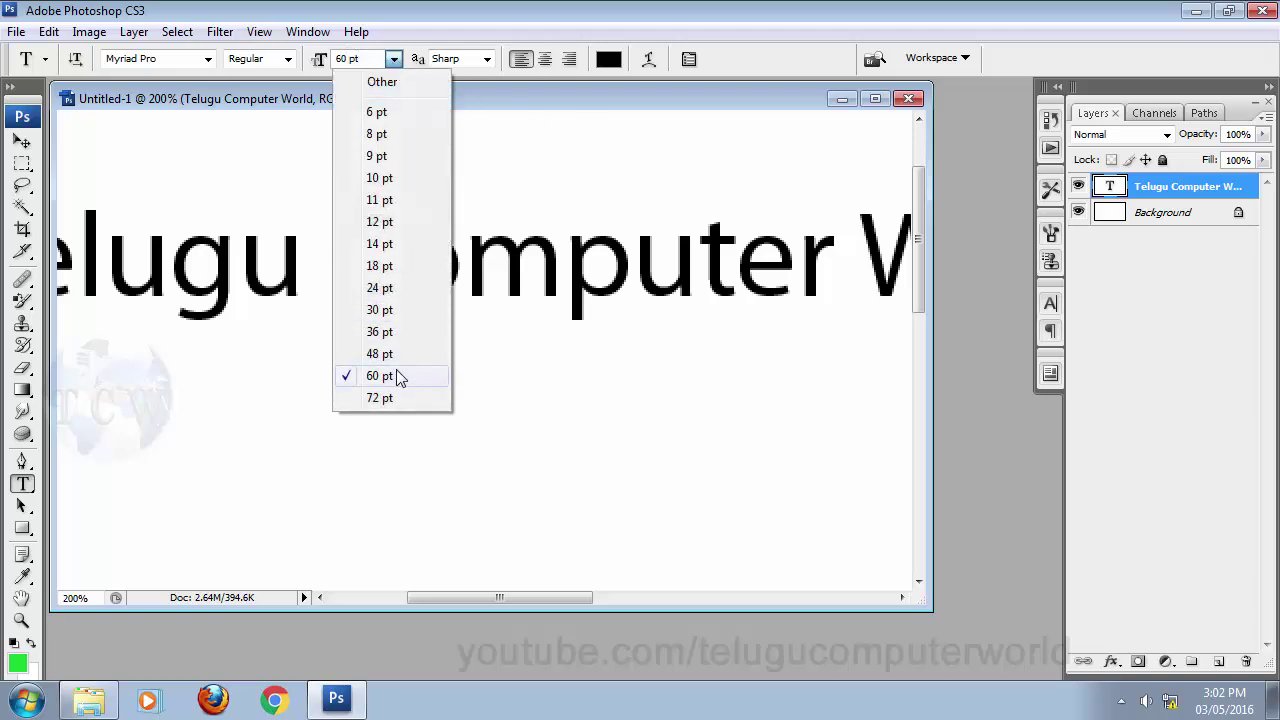
{"action": "left_click", "coordinate": [398, 352]}
{"action": "left_click", "coordinate": [394, 59]}
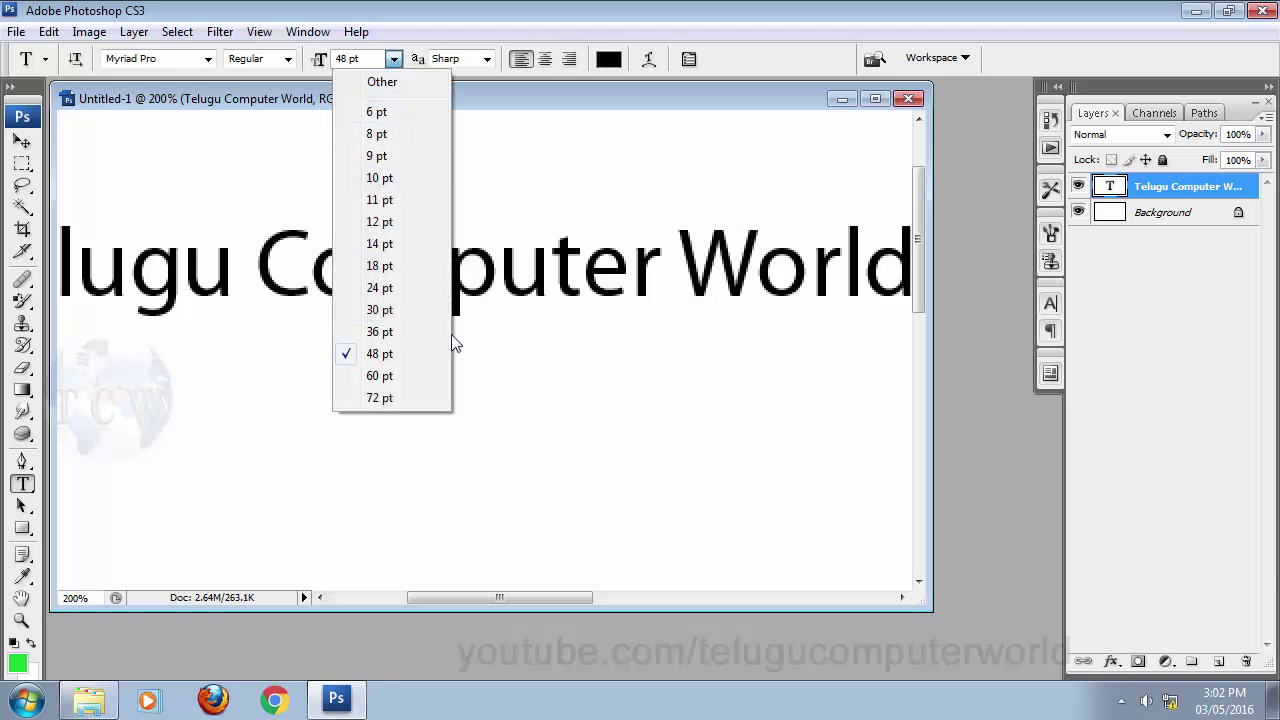
{"action": "left_click", "coordinate": [398, 336]}
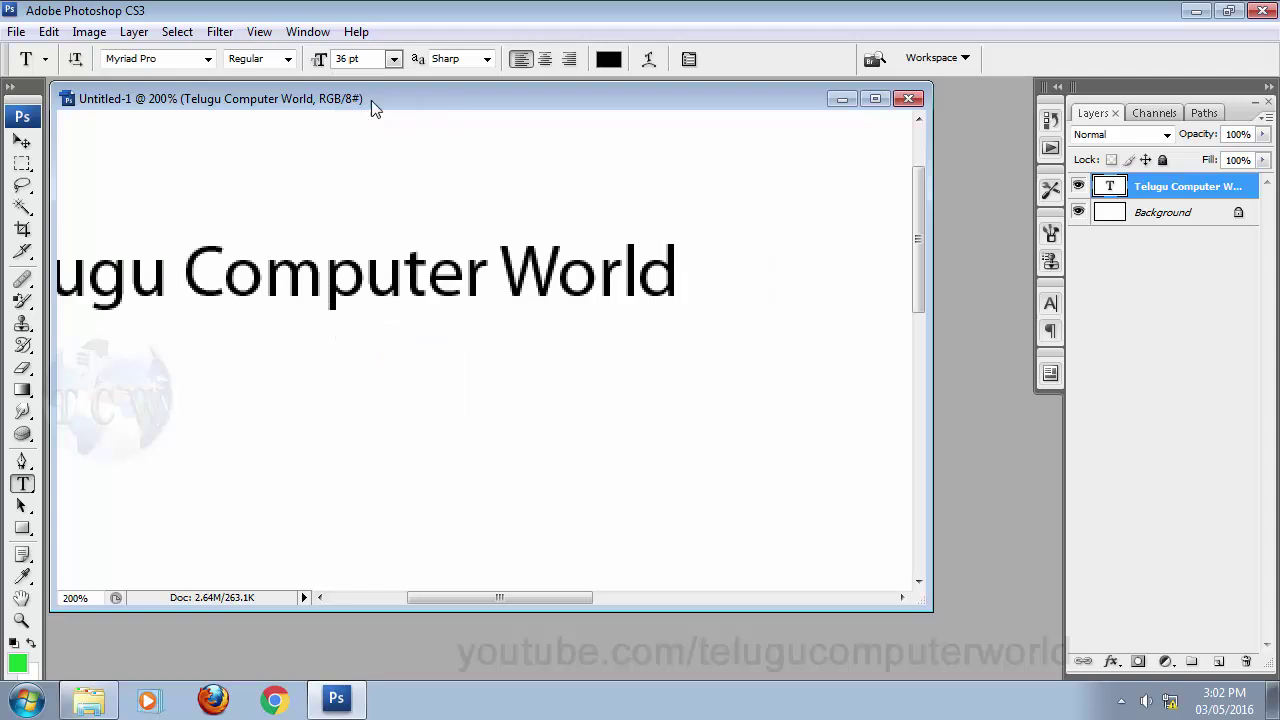
- Move the resized text so the whole phrase is in view, centred at about X 397 px, Y 147 px
{"action": "left_click", "coordinate": [22, 142]}
{"action": "left_click_drag", "start_coordinate": [212, 272], "coordinate": [337, 268]}
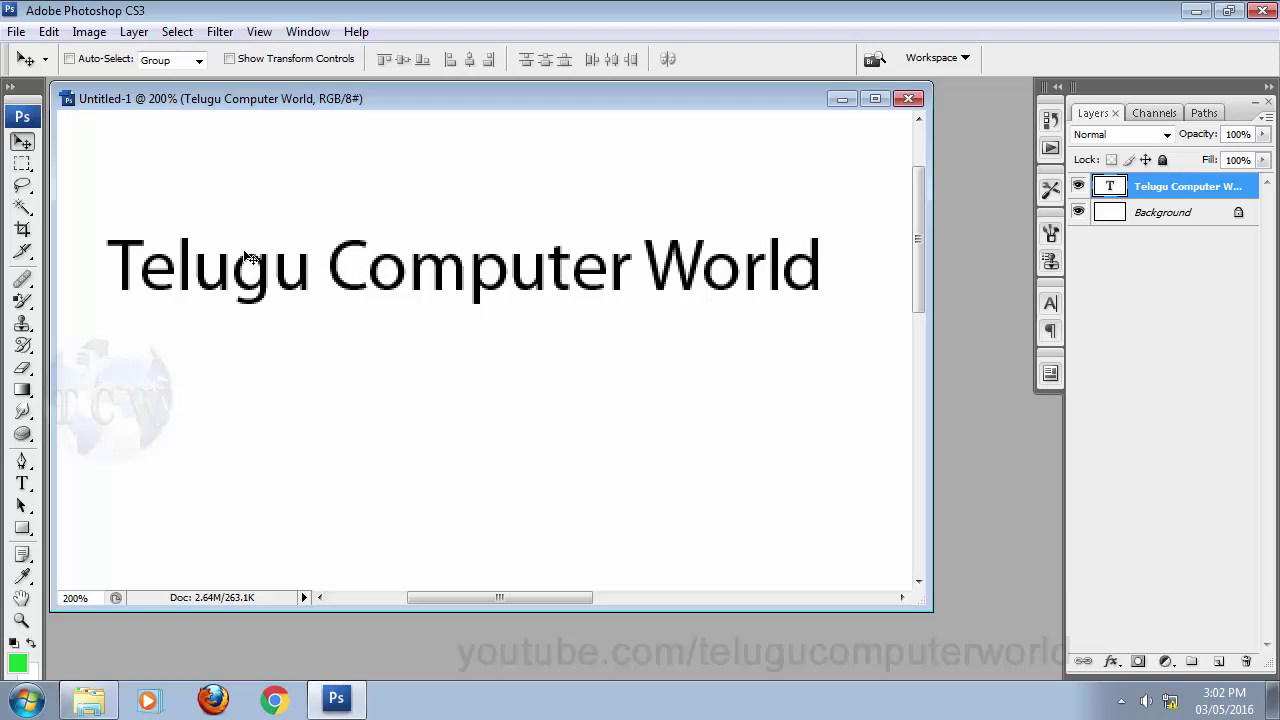
{"action": "left_click_drag", "start_coordinate": [258, 264], "coordinate": [380, 282]}
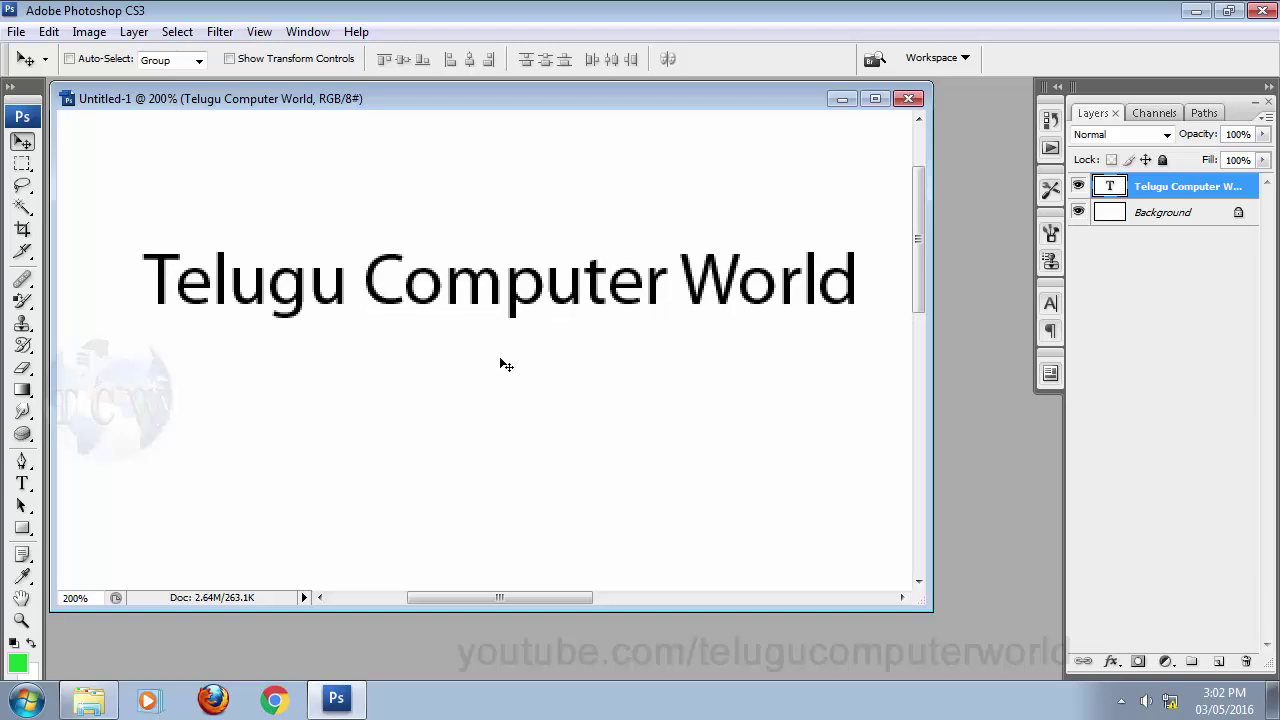
- Scale the text proportionally about its centre to about 95% with Free Transform and check the resulting font size
{"action": "key", "text": "ctrl+t"}
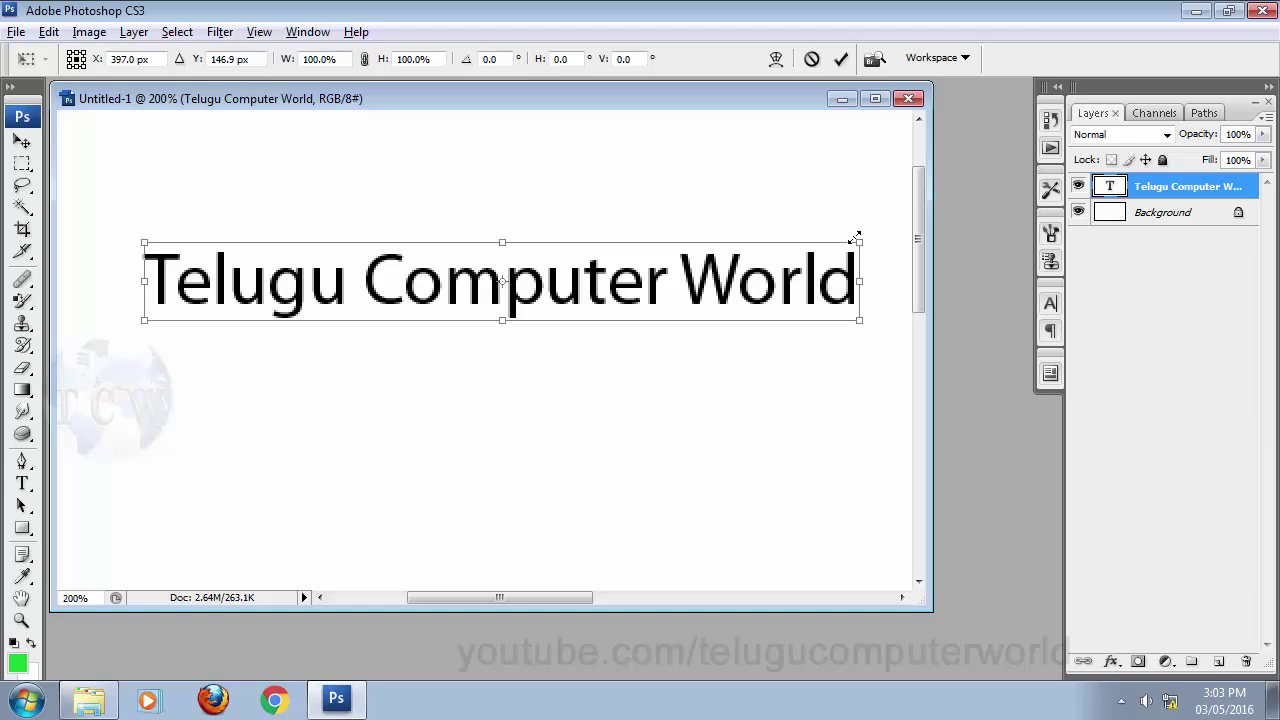
{"action": "key", "text": "alt"}
{"action": "key", "text": "alt"}
{"action": "left_click_drag", "start_coordinate": [860, 321], "coordinate": [835, 400]}
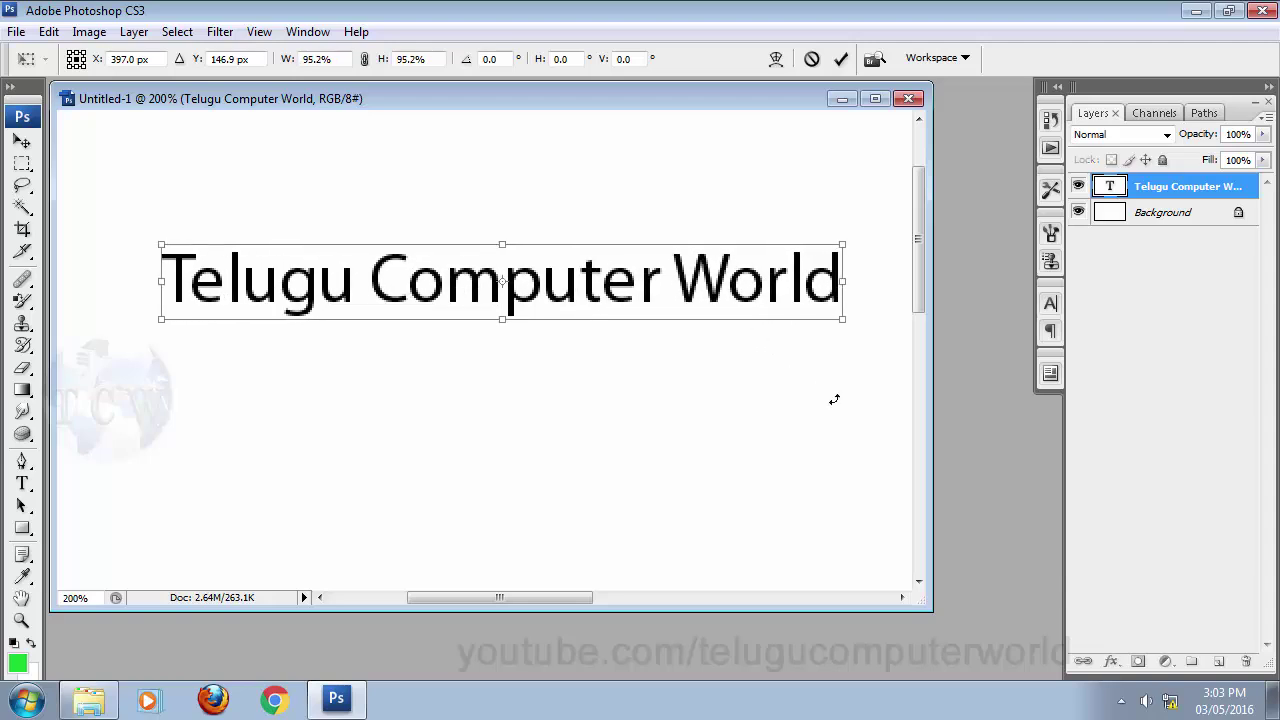
{"action": "key", "text": "Return"}
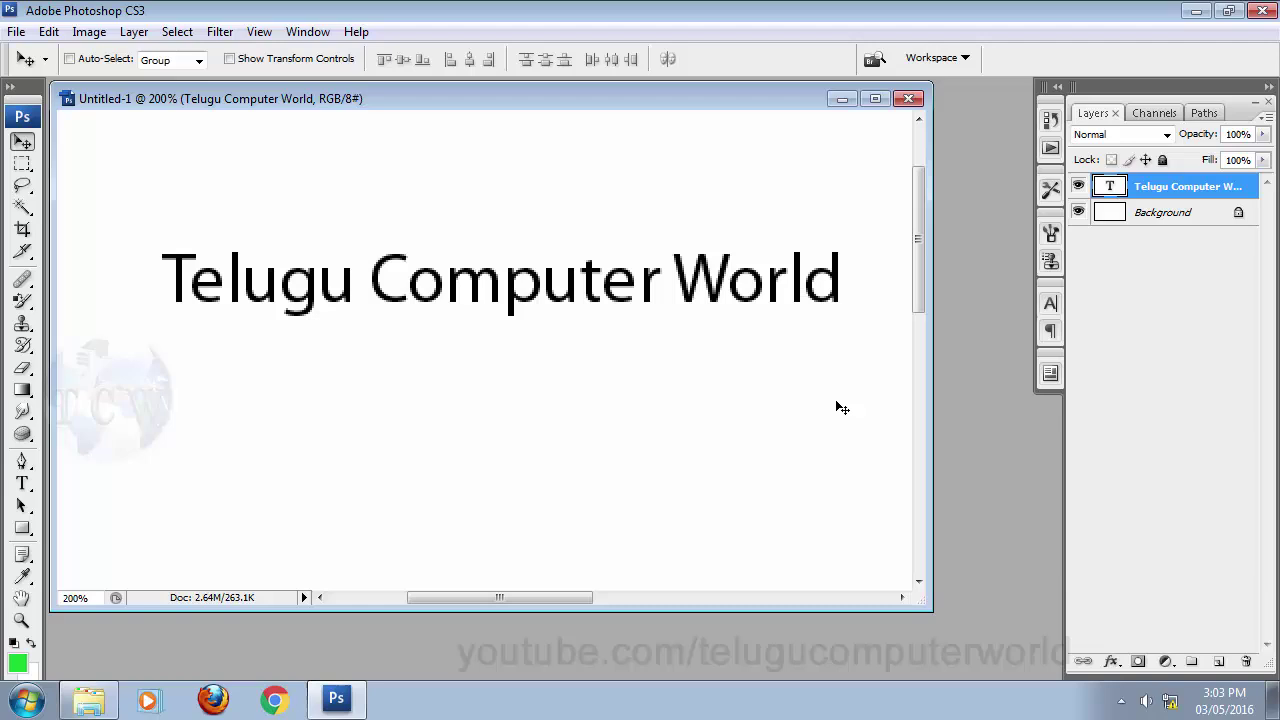
{"action": "left_click", "coordinate": [23, 484]}
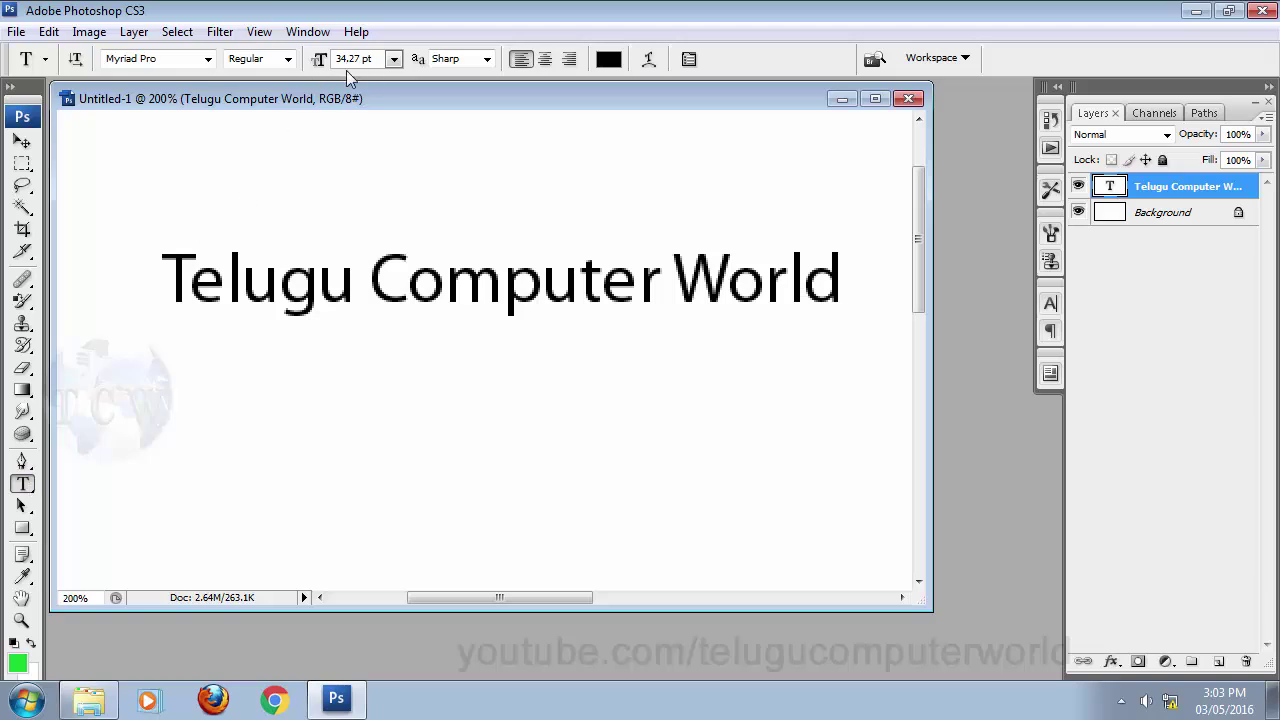
- Shrink the text proportionally about its centre to about 62% with Free Transform and check its font size again
{"action": "left_click", "coordinate": [22, 143]}
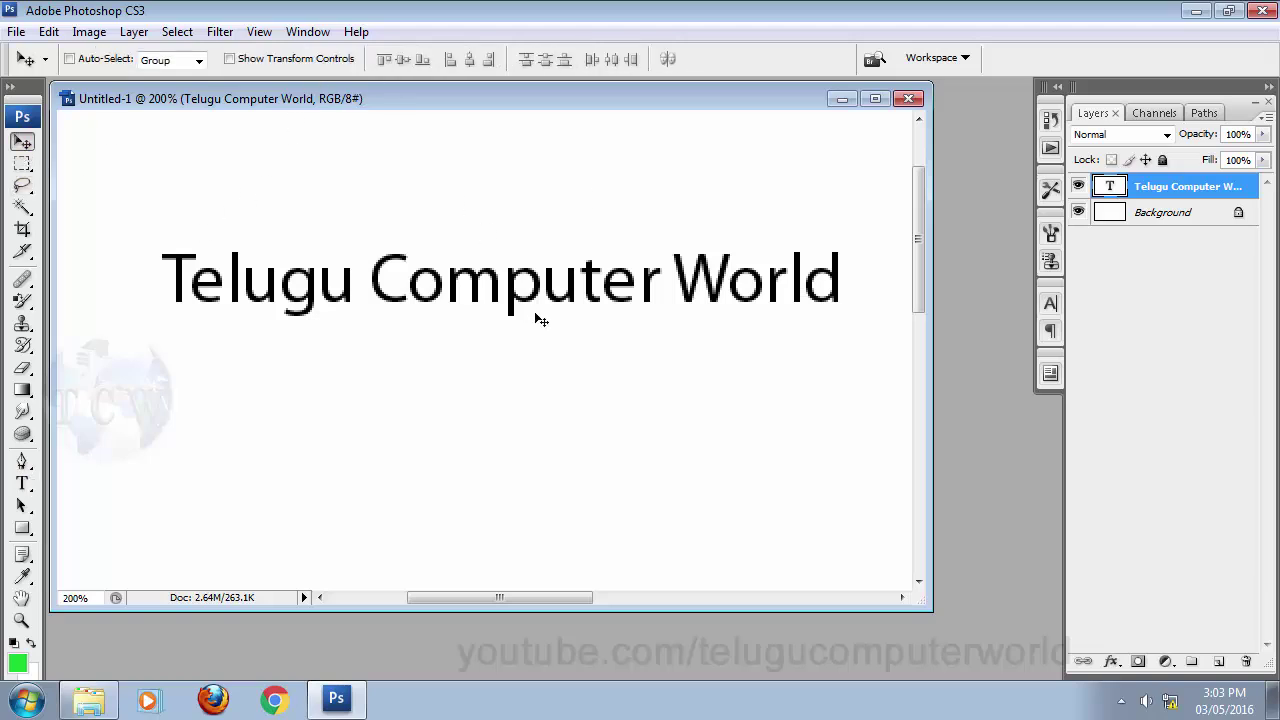
{"action": "key", "text": "ctrl+t"}
{"action": "left_click_drag", "start_coordinate": [845, 240], "coordinate": [713, 258]}
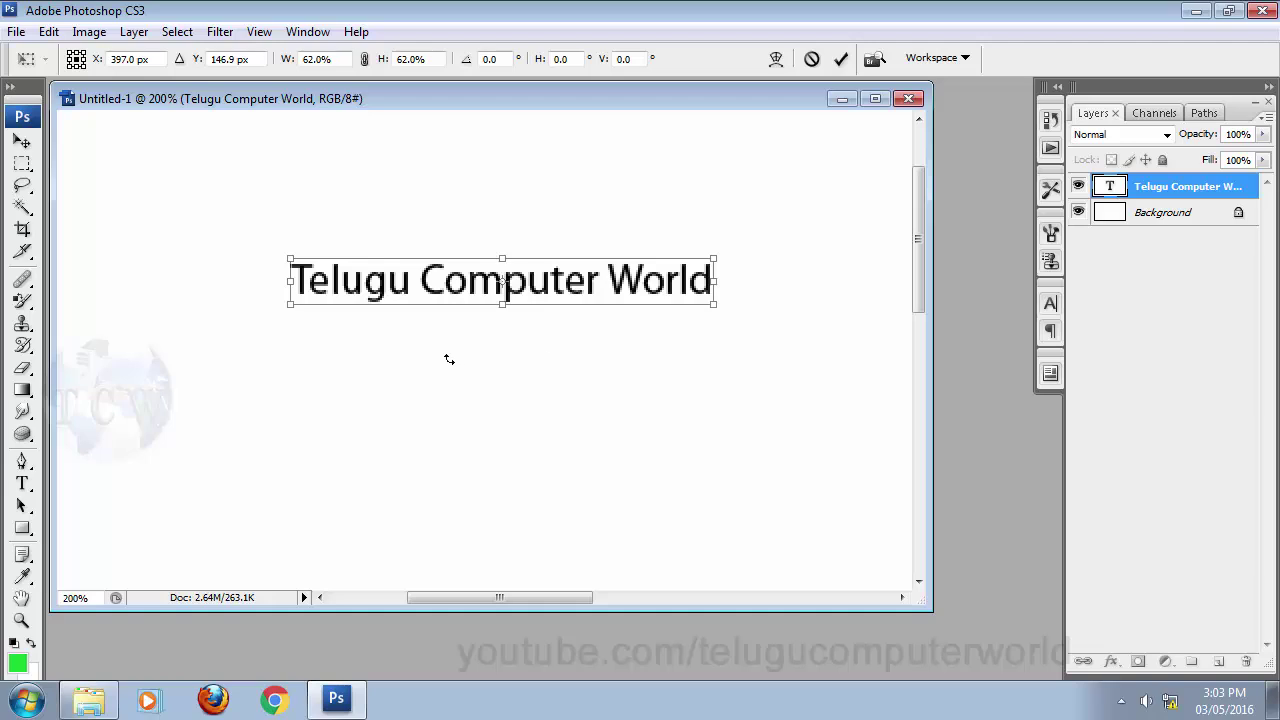
{"action": "key", "text": "Return"}
{"action": "left_click", "coordinate": [22, 483]}
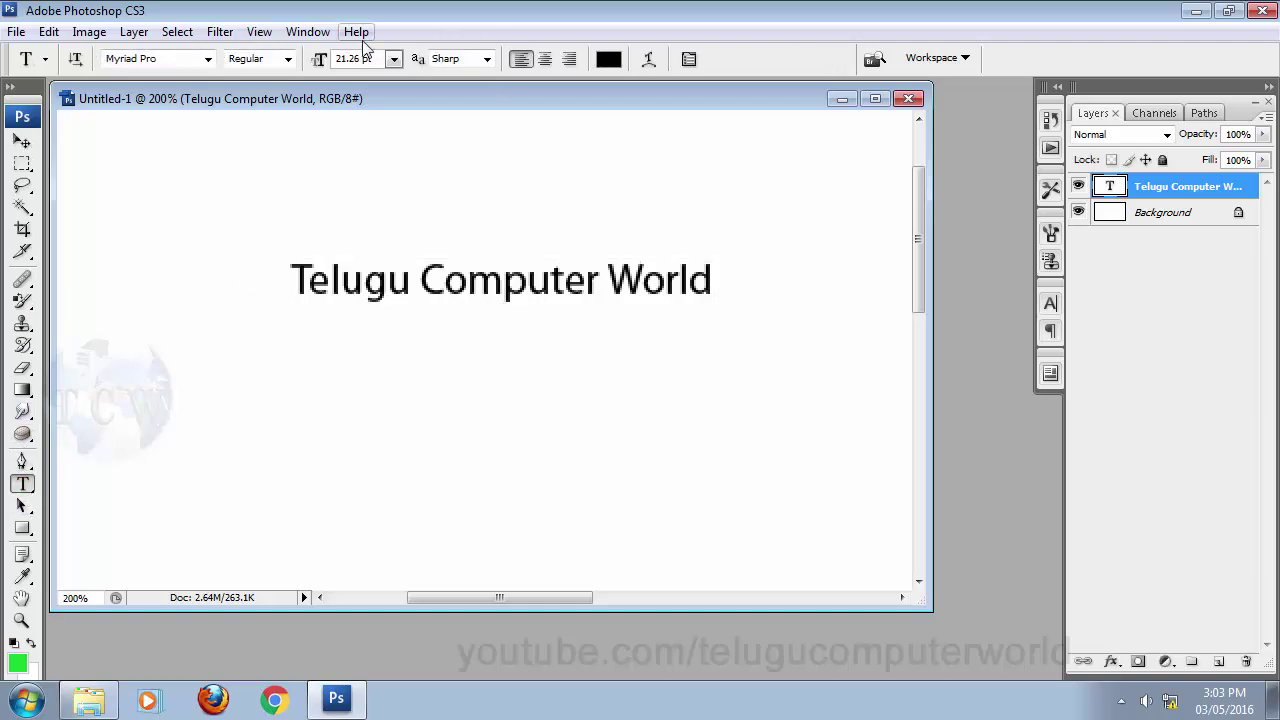
- Set the text's font size to 48 pt and move the enlarged text left across the canvas
{"action": "left_click", "coordinate": [393, 59]}
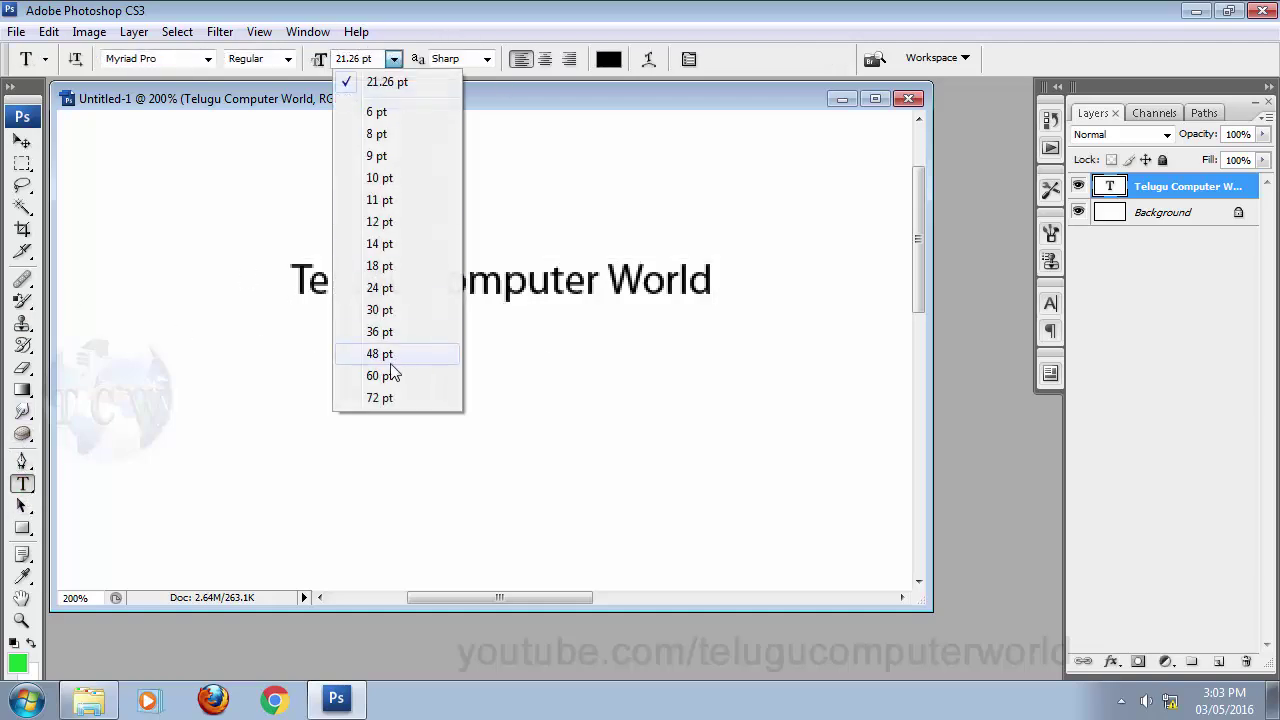
{"action": "left_click", "coordinate": [385, 352]}
{"action": "left_click", "coordinate": [22, 141]}
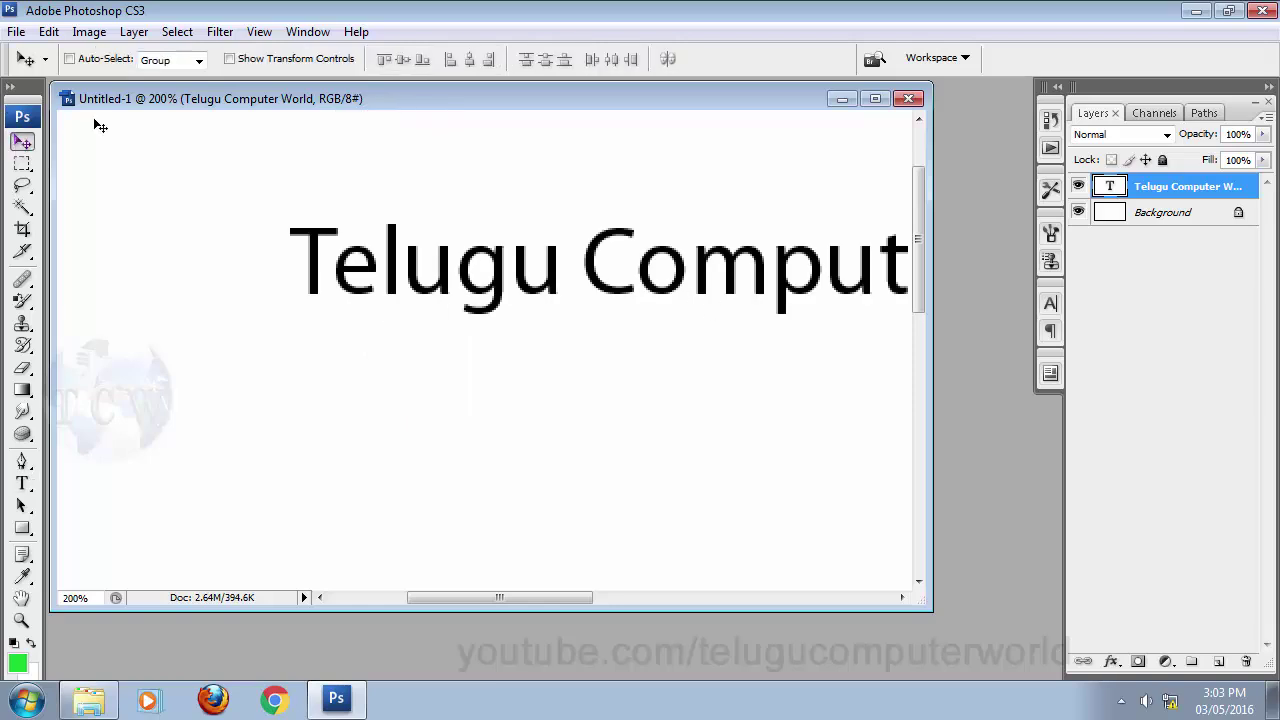
{"action": "left_click_drag", "start_coordinate": [550, 279], "coordinate": [324, 303]}
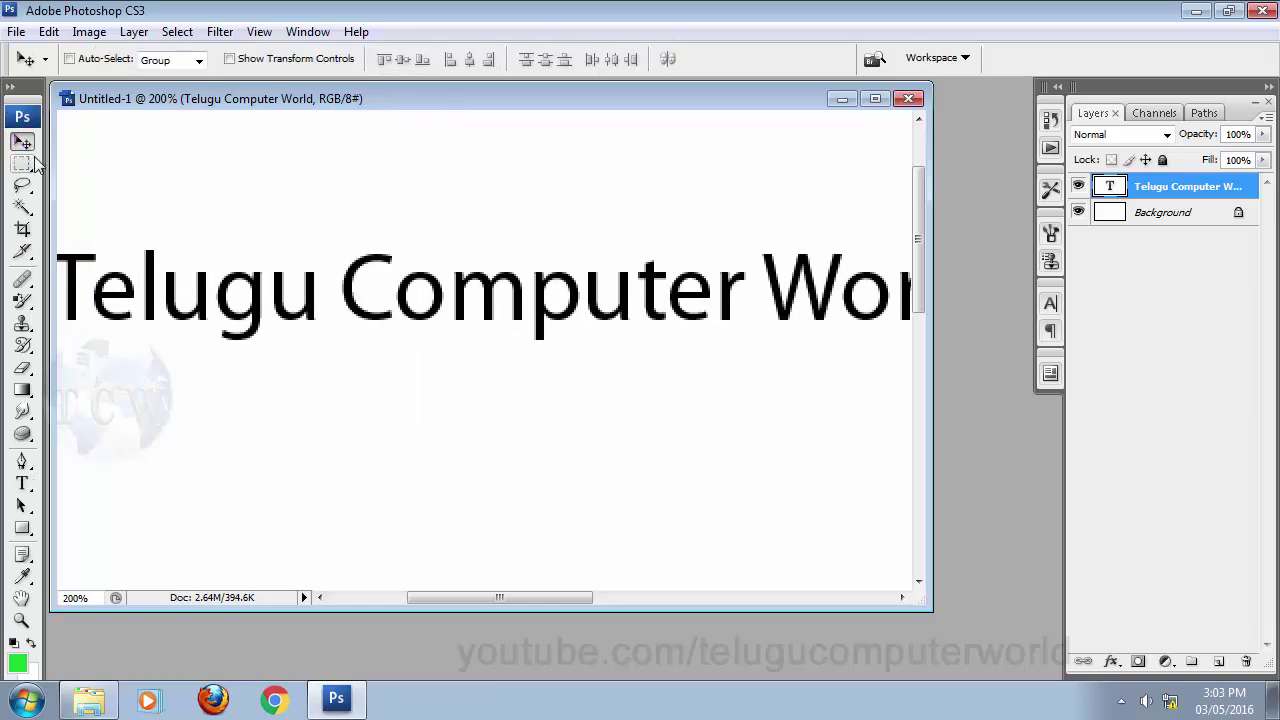
- Set the text's font size to 30 pt and move it right until the whole phrase is in view
{"action": "left_click", "coordinate": [23, 483]}
{"action": "left_click", "coordinate": [393, 59]}
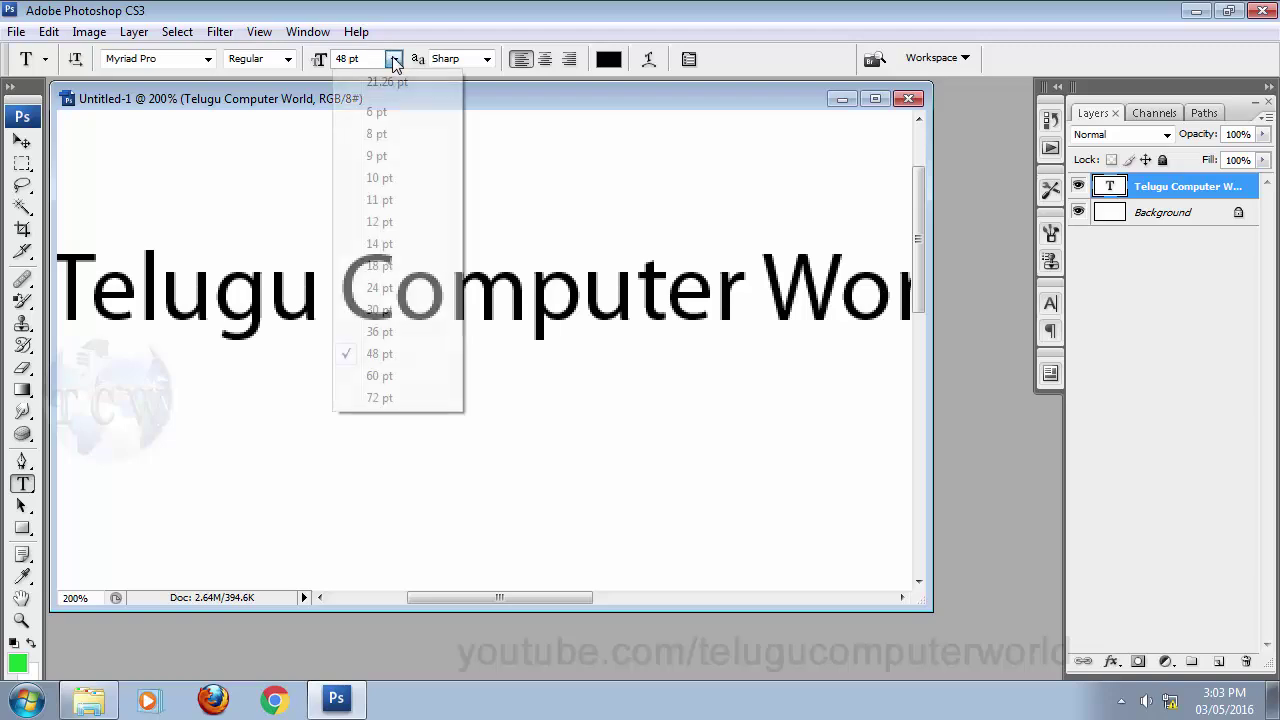
{"action": "left_click", "coordinate": [380, 309]}
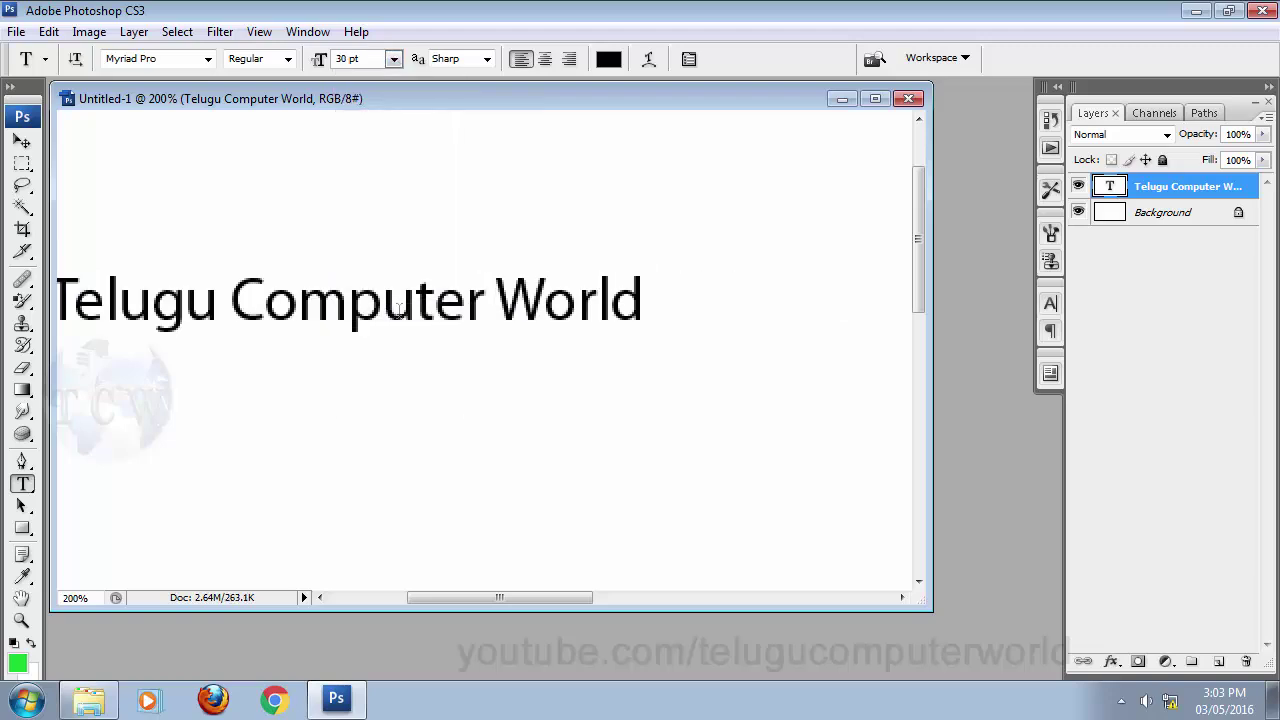
{"action": "left_click", "coordinate": [22, 141]}
{"action": "left_click_drag", "start_coordinate": [376, 300], "coordinate": [490, 299]}
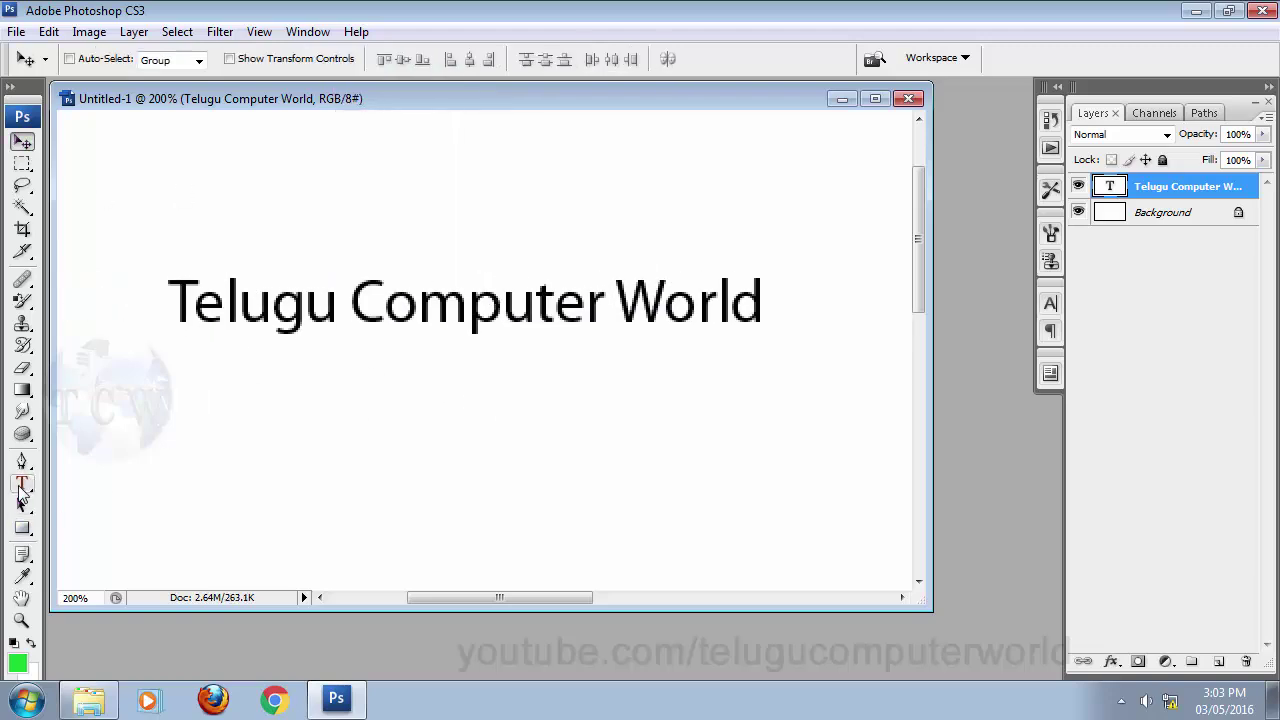
- Try centre and right alignment on the single-line text, then return it to left alignment
{"action": "left_click", "coordinate": [23, 483]}
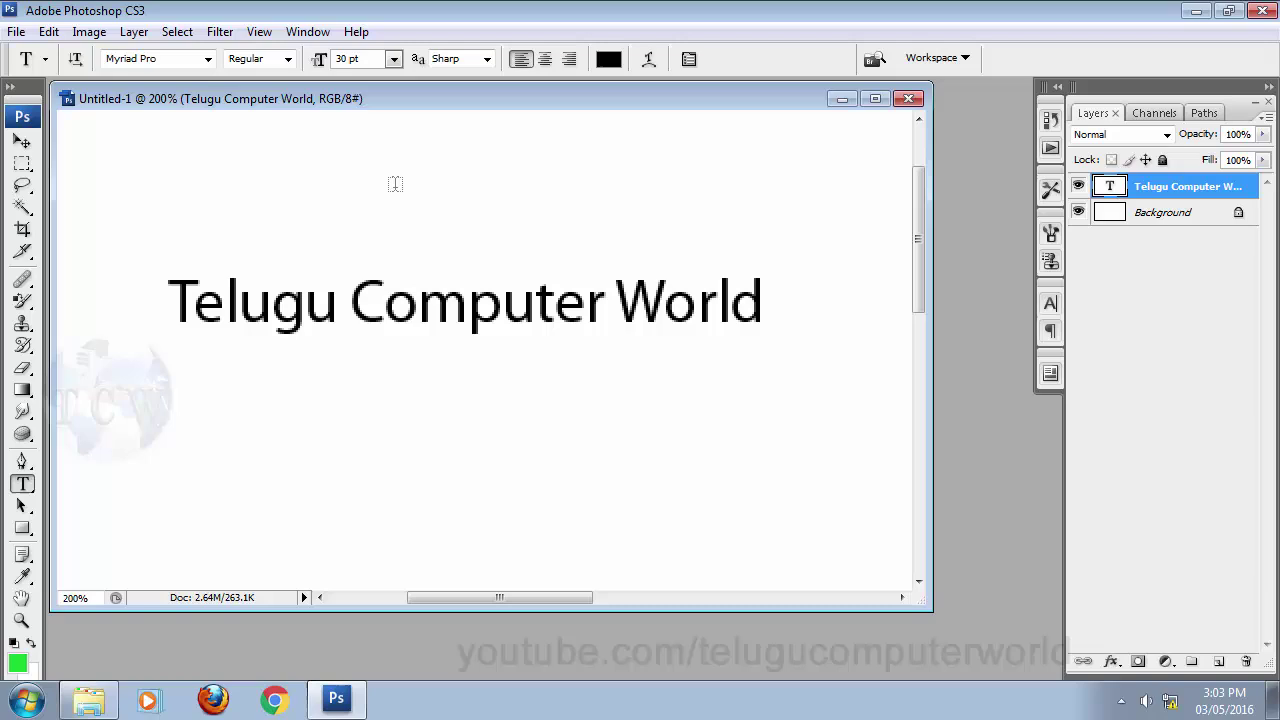
{"action": "left_click", "coordinate": [546, 59]}
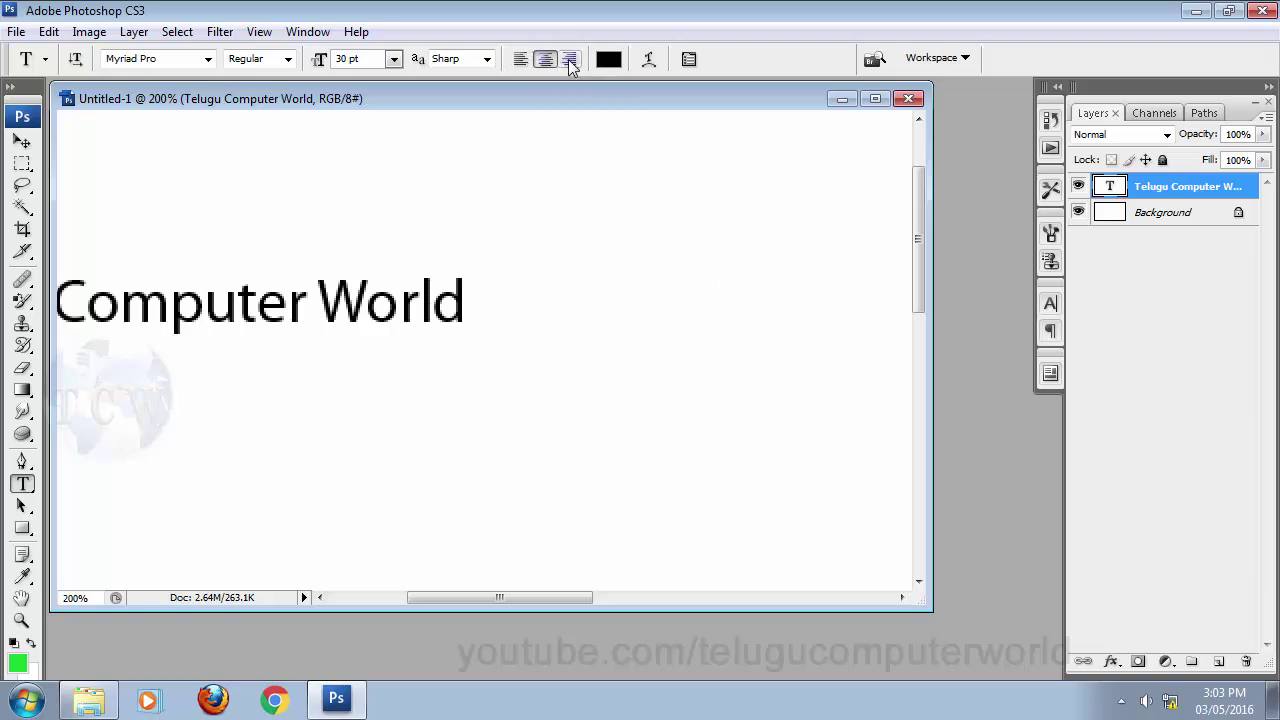
{"action": "left_click", "coordinate": [570, 59]}
{"action": "left_click", "coordinate": [546, 59]}
{"action": "left_click", "coordinate": [521, 59]}
- Split the phrase into three left-aligned lines, one word per line, and move the text block closer to the middle of the canvas
{"action": "left_click", "coordinate": [22, 141]}
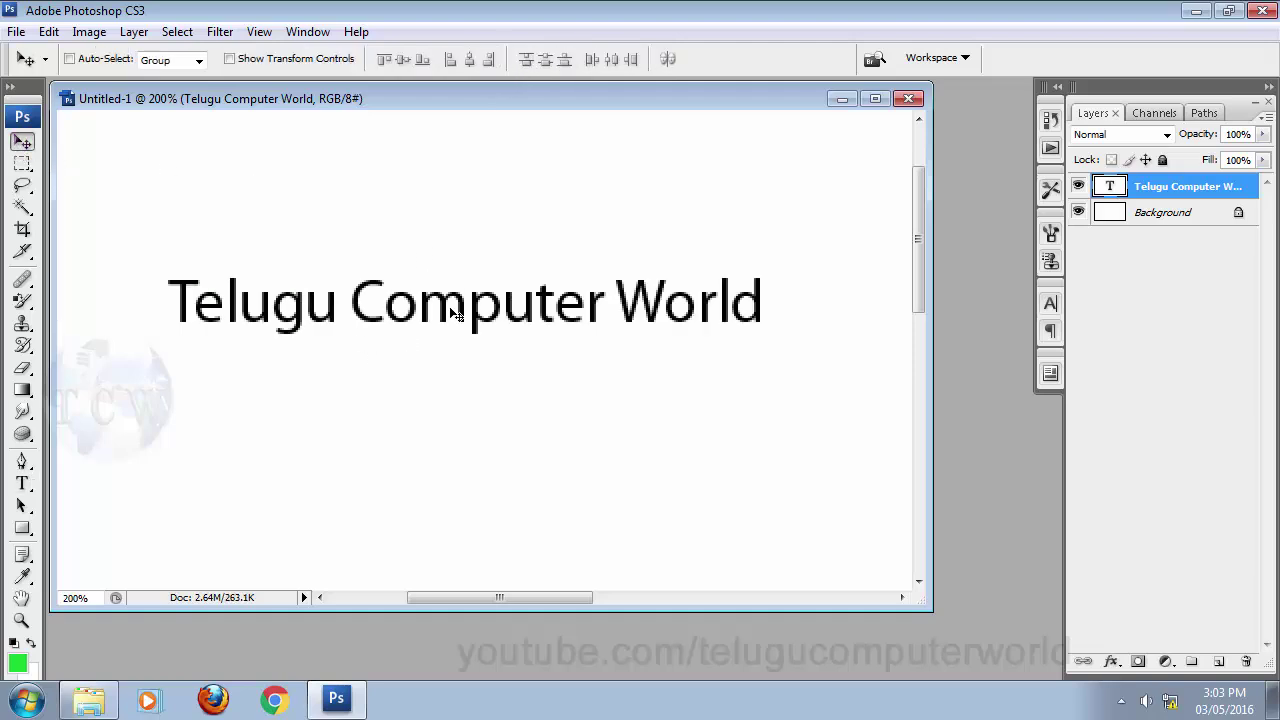
{"action": "left_click_drag", "start_coordinate": [449, 314], "coordinate": [459, 258]}
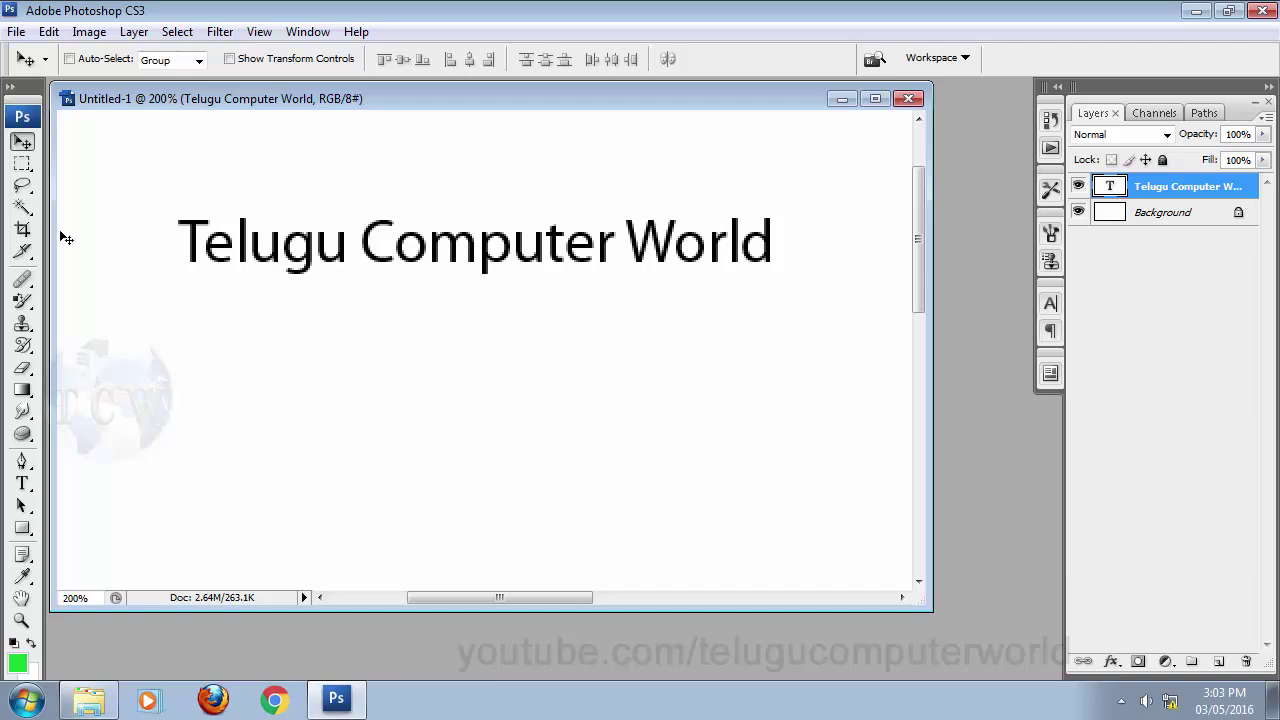
{"action": "left_click", "coordinate": [22, 483]}
{"action": "left_click", "coordinate": [354, 246]}
{"action": "key", "text": "Return"}
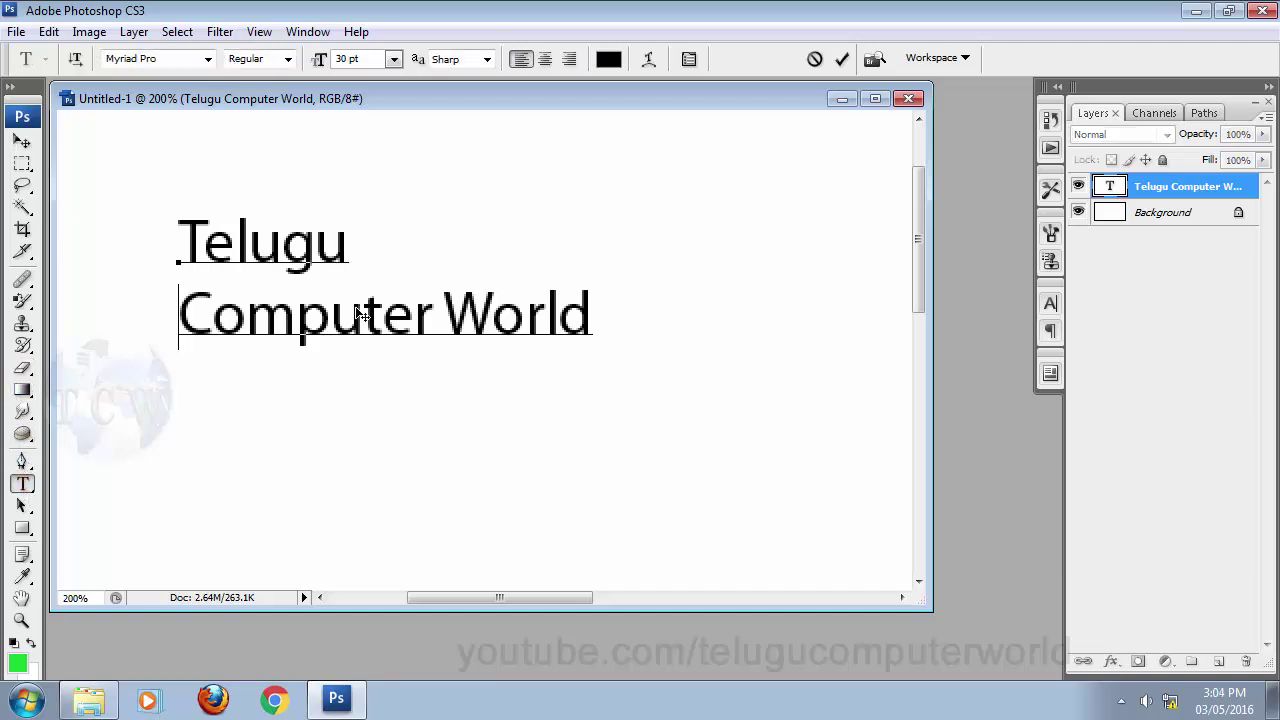
{"action": "left_click", "coordinate": [452, 320]}
{"action": "key", "text": "BackSpace"}
{"action": "key", "text": "Return"}
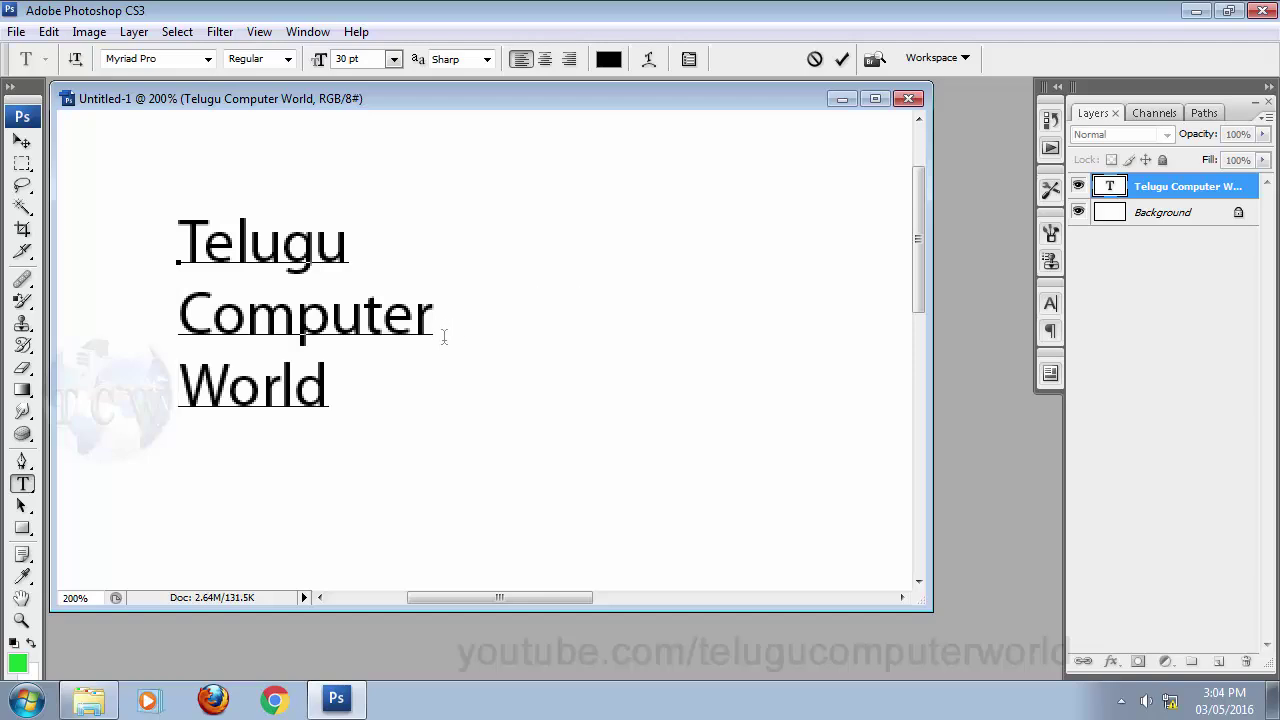
{"action": "left_click", "coordinate": [24, 145]}
{"action": "left_click_drag", "start_coordinate": [255, 283], "coordinate": [357, 265]}
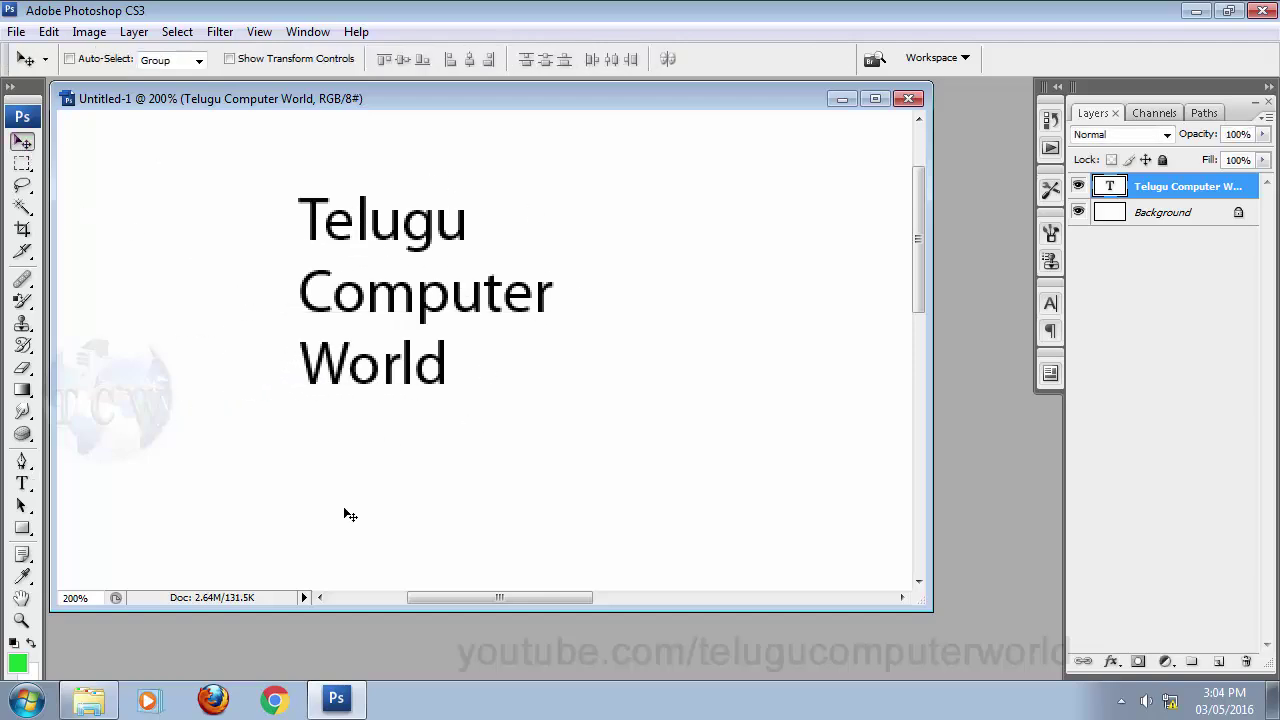
- Switch the three-line text between centre and left alignment twice, ending with left alignment
{"action": "left_click", "coordinate": [22, 484]}
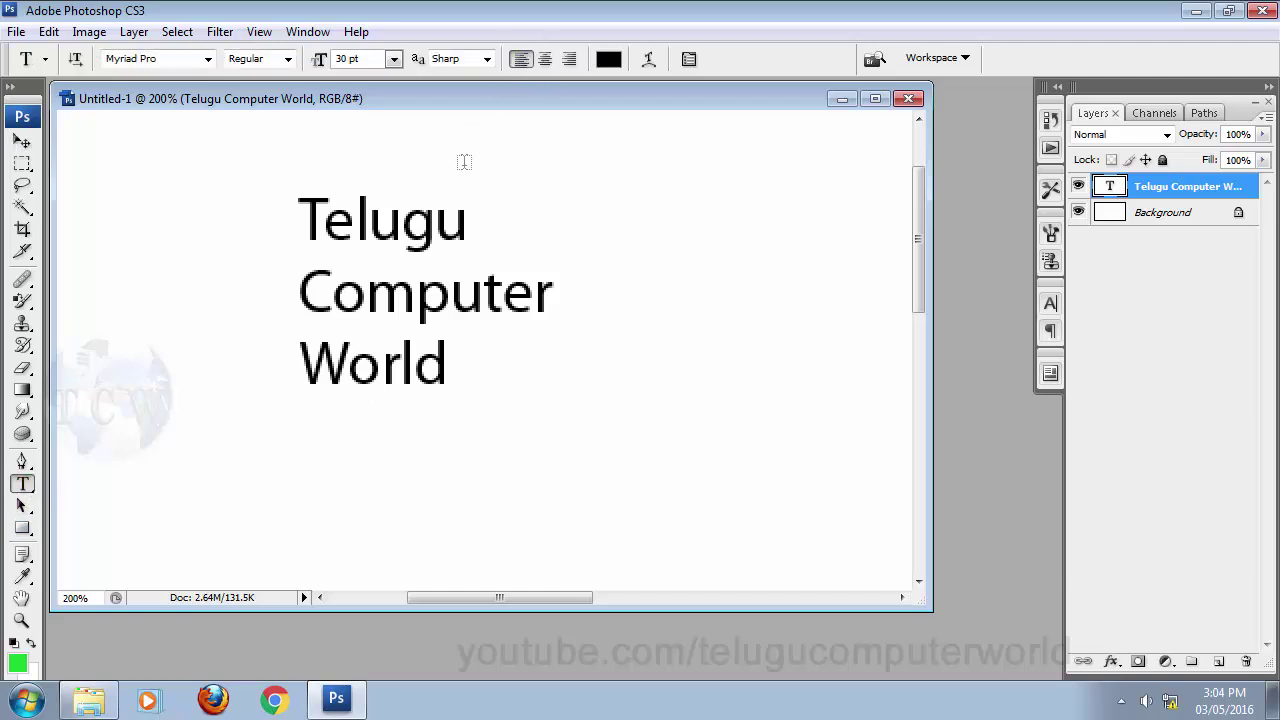
{"action": "left_click", "coordinate": [546, 60]}
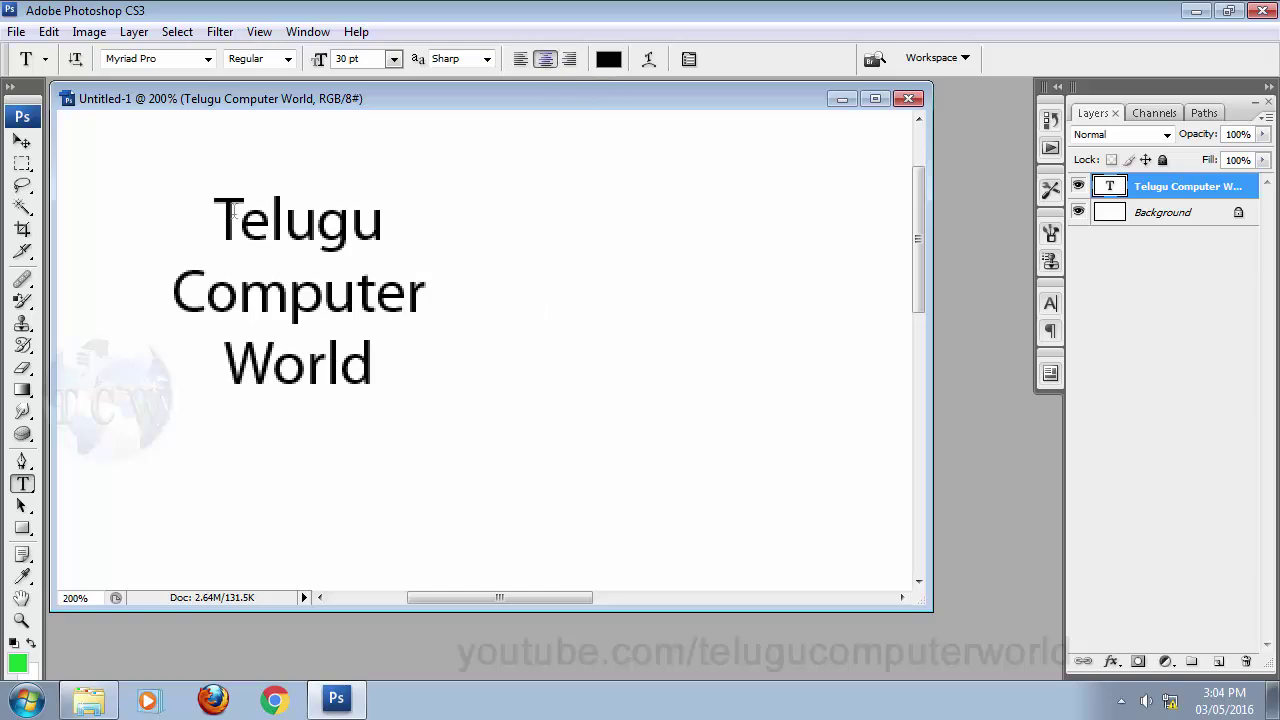
{"action": "left_click", "coordinate": [521, 59]}
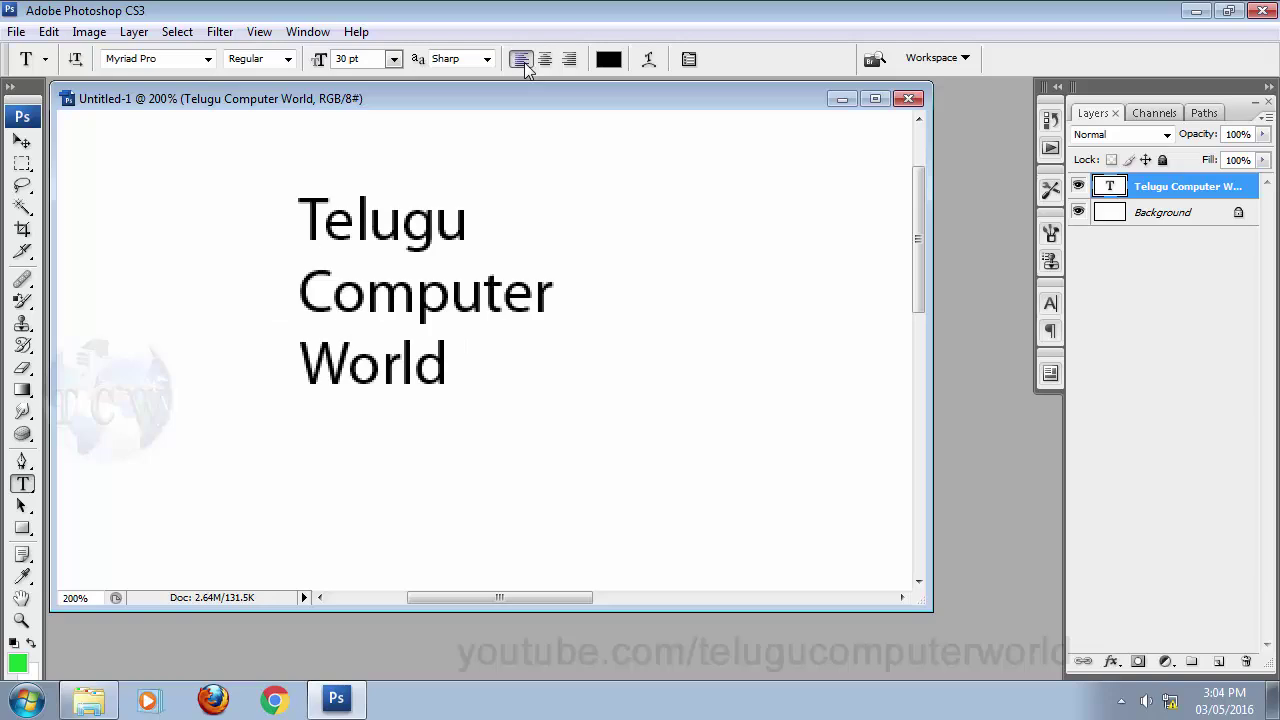
{"action": "left_click", "coordinate": [546, 60]}
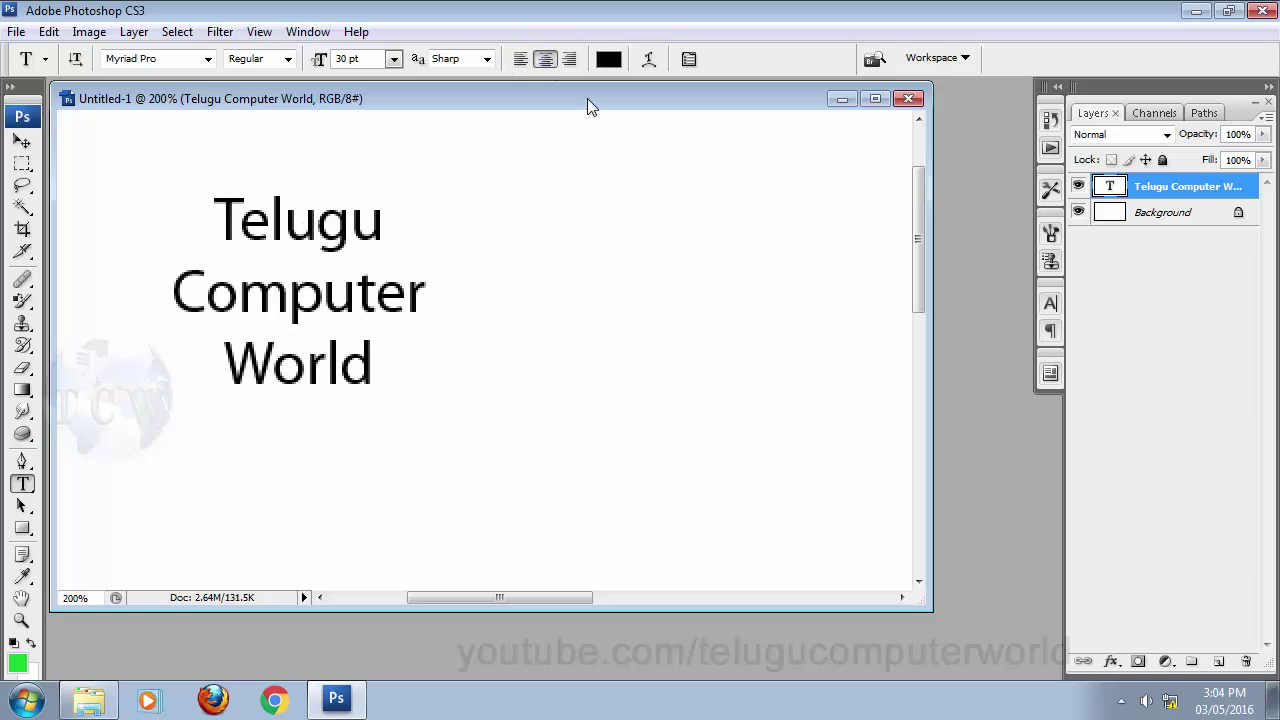
{"action": "left_click", "coordinate": [521, 59]}
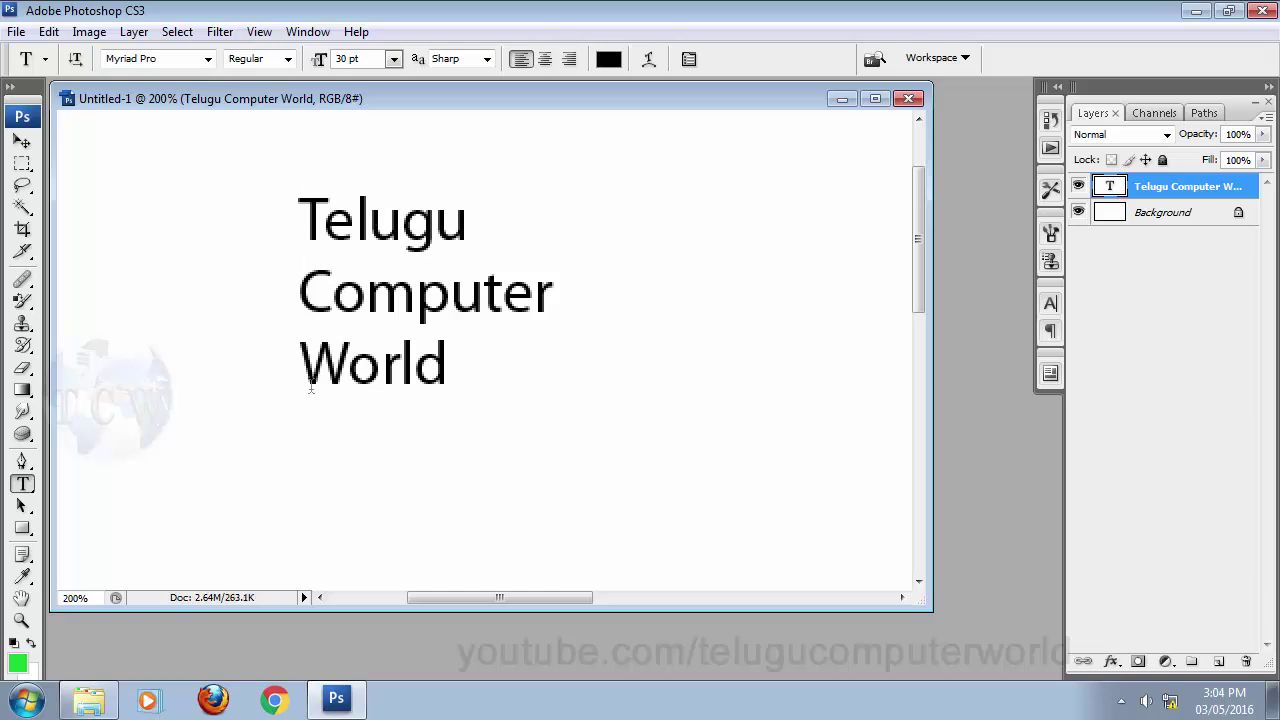
- Centre and then right-align the three-line text, and move the right-aligned block fully back into view
{"action": "left_click", "coordinate": [546, 59]}
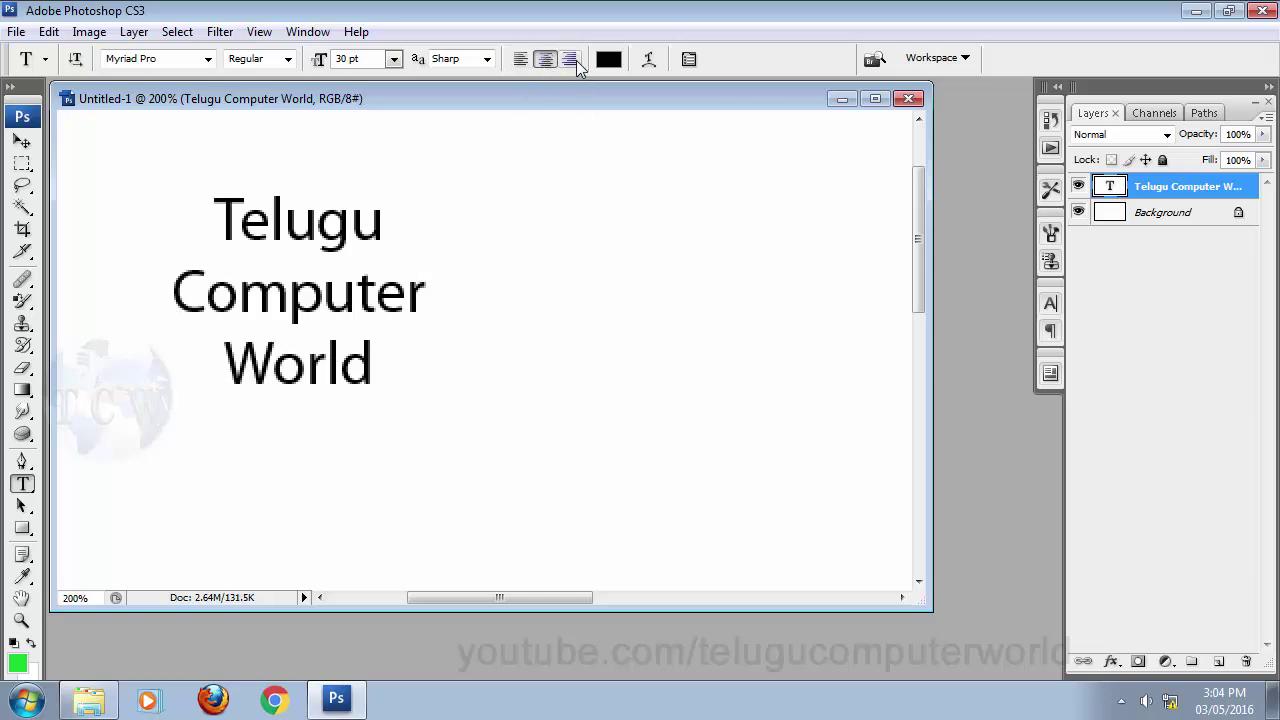
{"action": "left_click", "coordinate": [570, 60]}
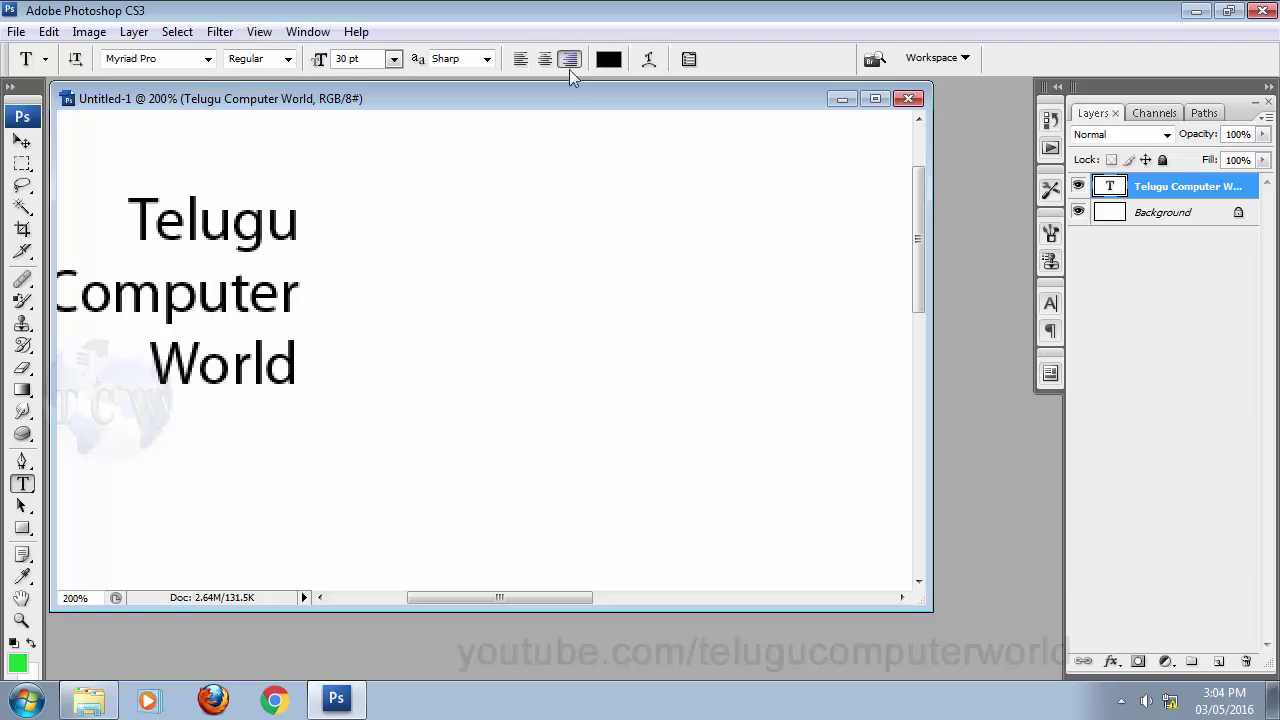
{"action": "left_click", "coordinate": [22, 144]}
{"action": "left_click_drag", "start_coordinate": [220, 340], "coordinate": [437, 334]}
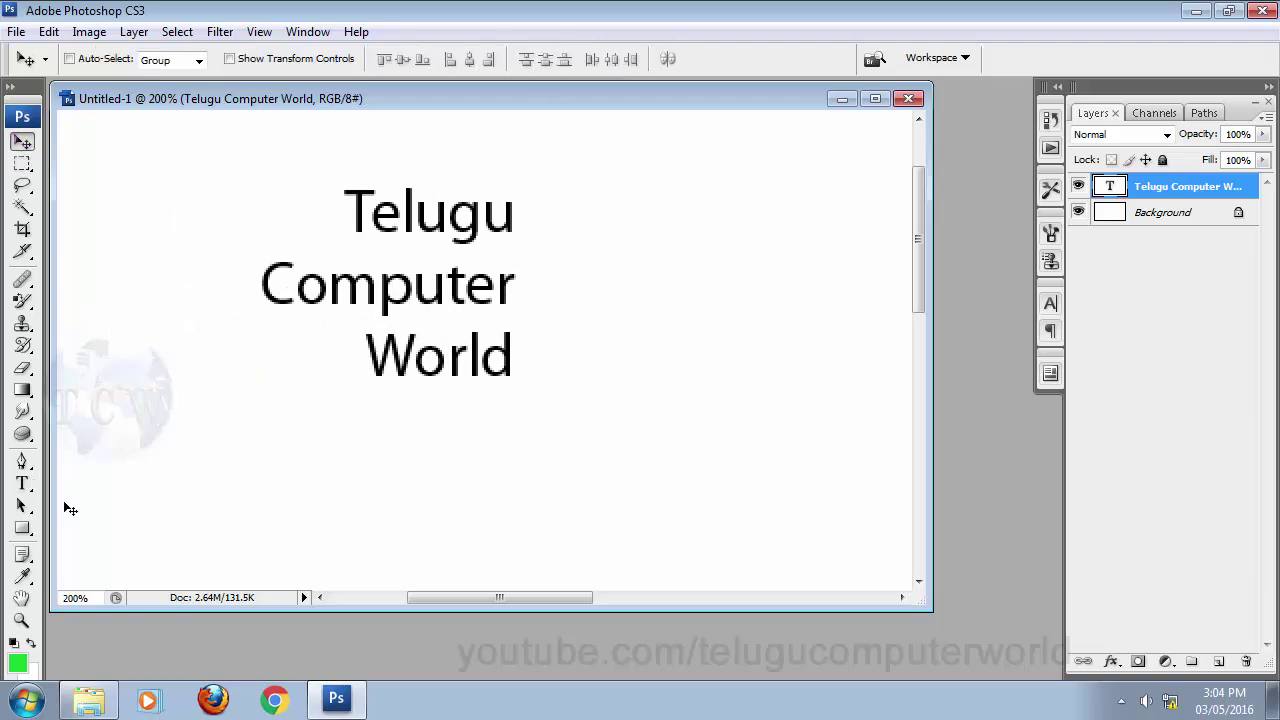
- Centre-align the three-line text and reposition the block near the middle of the visible canvas
{"action": "left_click", "coordinate": [22, 483]}
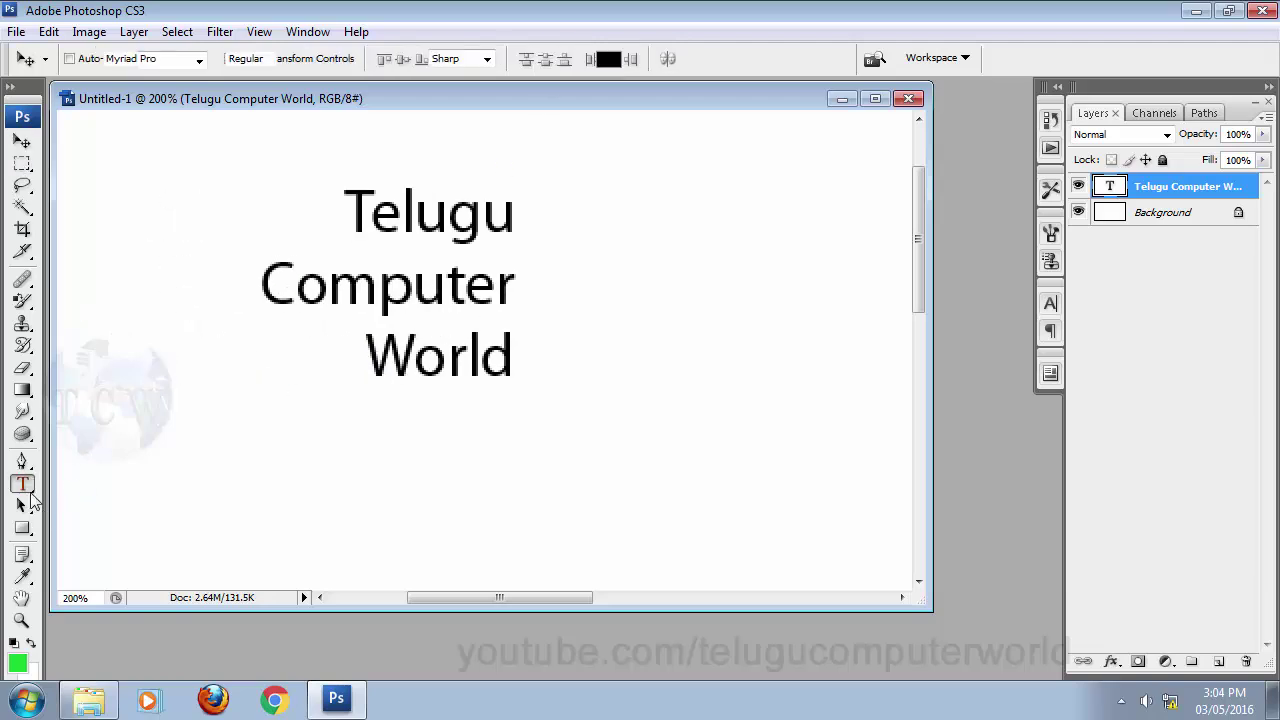
{"action": "left_click", "coordinate": [546, 60]}
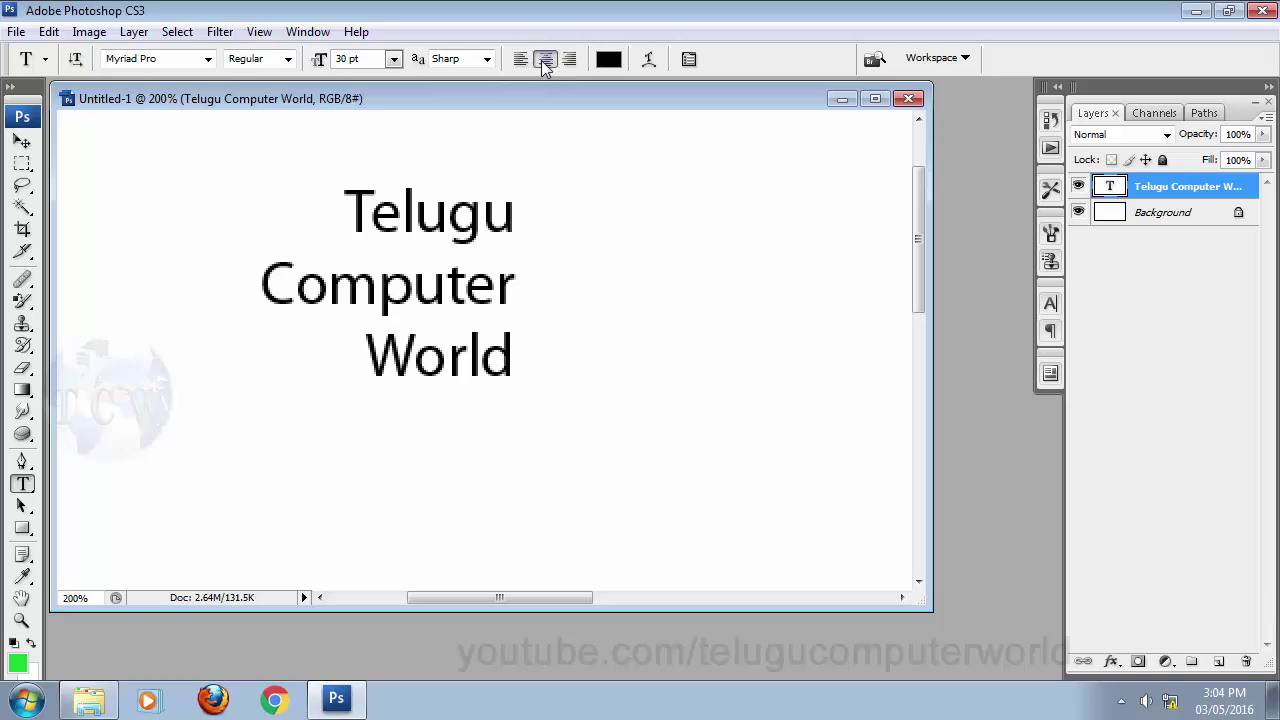
{"action": "left_click", "coordinate": [22, 143]}
{"action": "left_click_drag", "start_coordinate": [544, 302], "coordinate": [466, 312]}
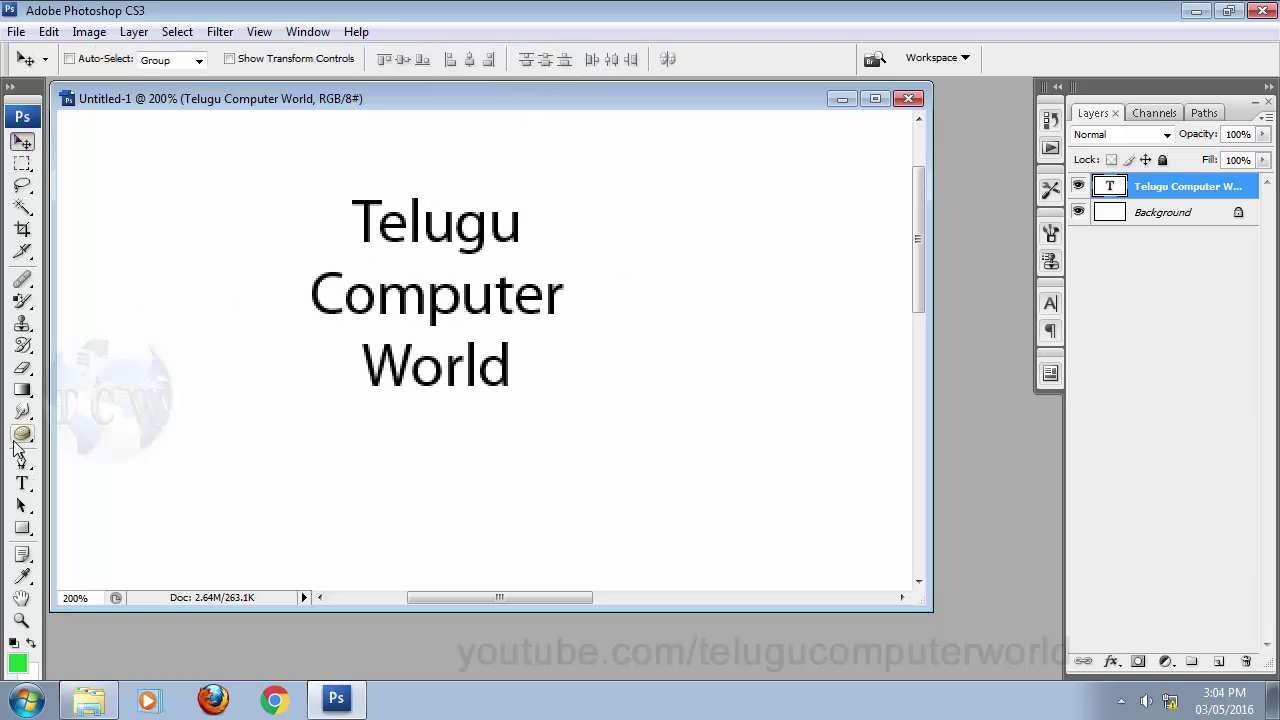
- Try pure red as the text colour, then set it to bright blue (0012ff)
{"action": "left_click", "coordinate": [22, 483]}
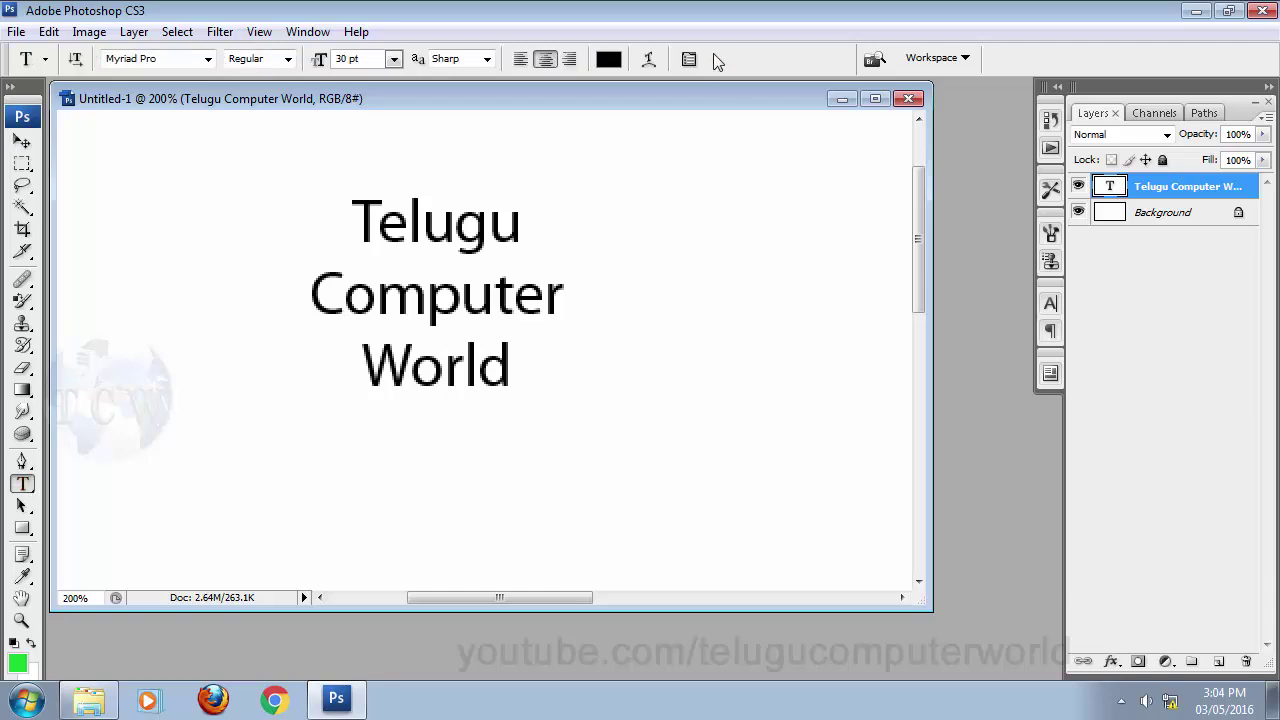
{"action": "left_click", "coordinate": [608, 60]}
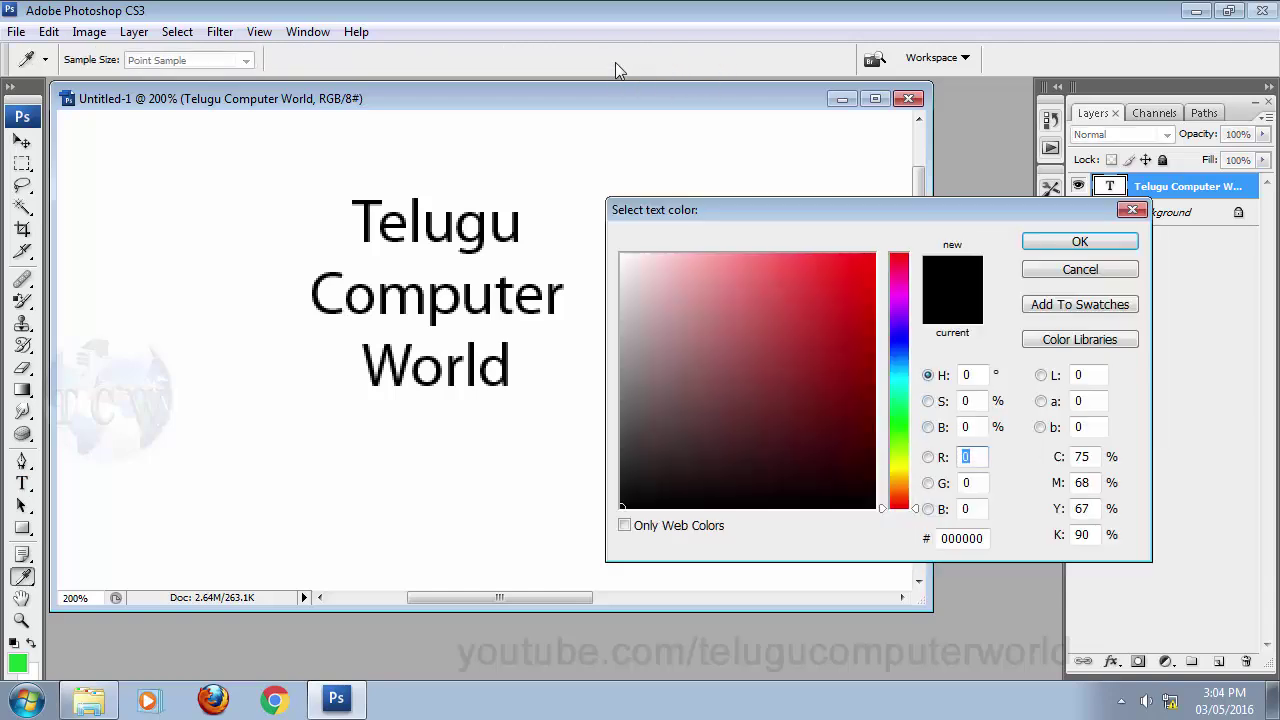
{"action": "left_click_drag", "start_coordinate": [837, 393], "coordinate": [1166, 60]}
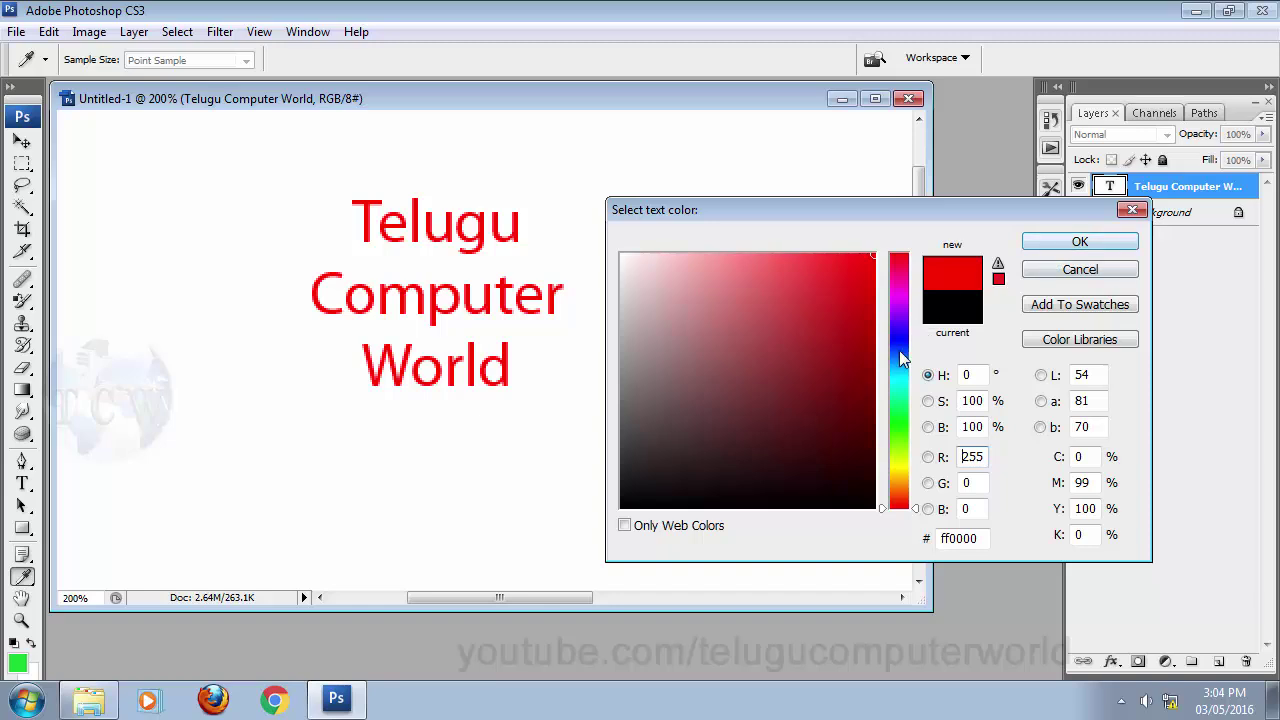
{"action": "left_click_drag", "start_coordinate": [896, 356], "coordinate": [800, 343]}
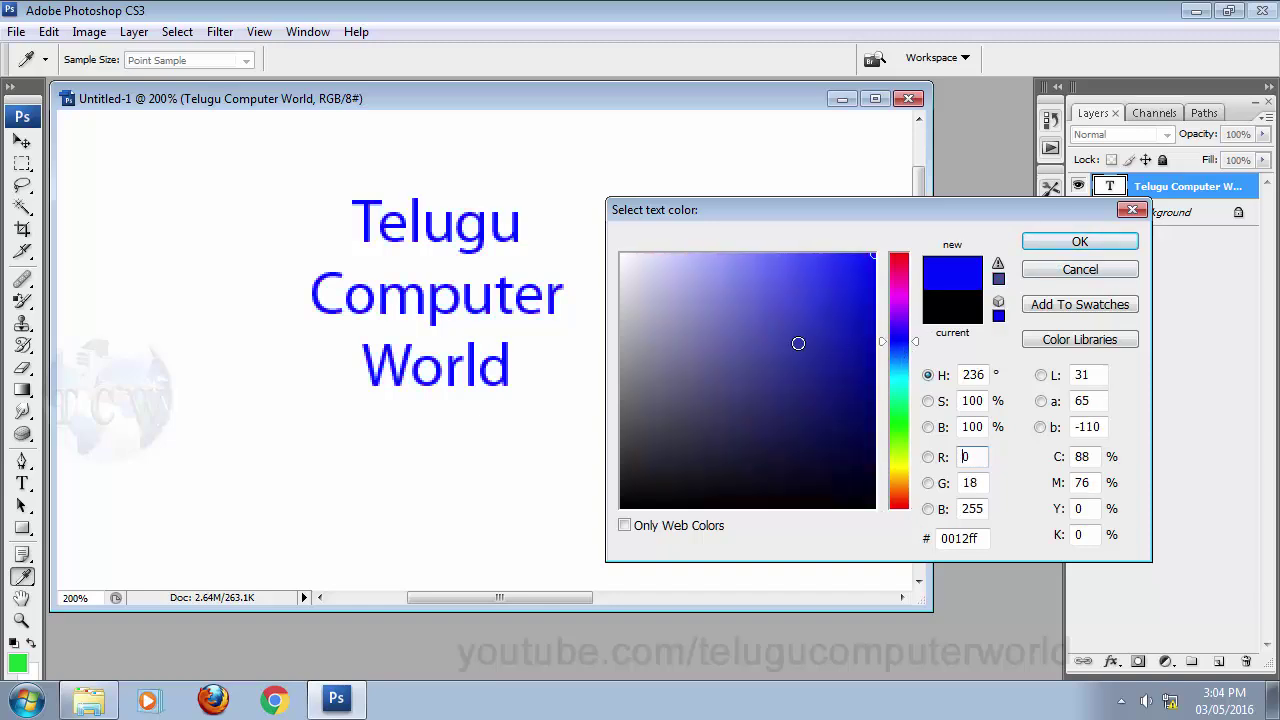
{"action": "left_click", "coordinate": [1080, 242]}
- Left-align the blue text and move the block left toward the middle of the visible canvas
{"action": "left_click", "coordinate": [520, 59]}
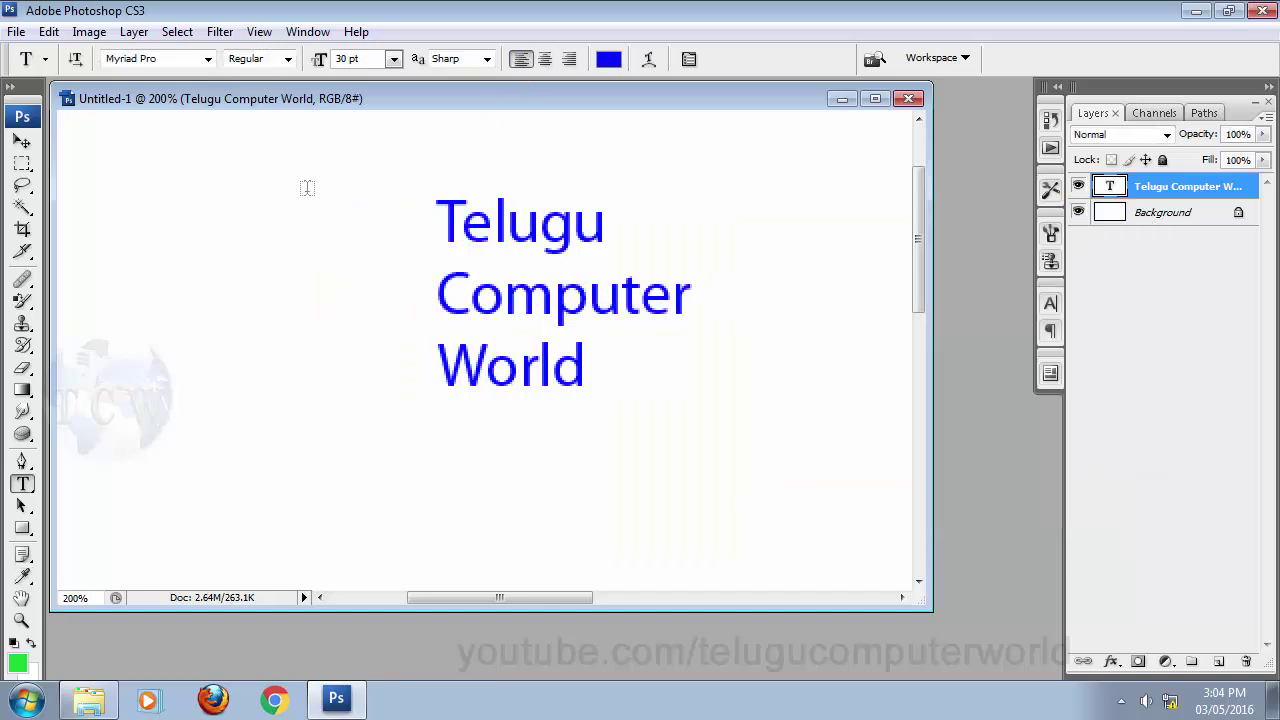
{"action": "left_click", "coordinate": [22, 141]}
{"action": "left_click_drag", "start_coordinate": [505, 312], "coordinate": [422, 306]}
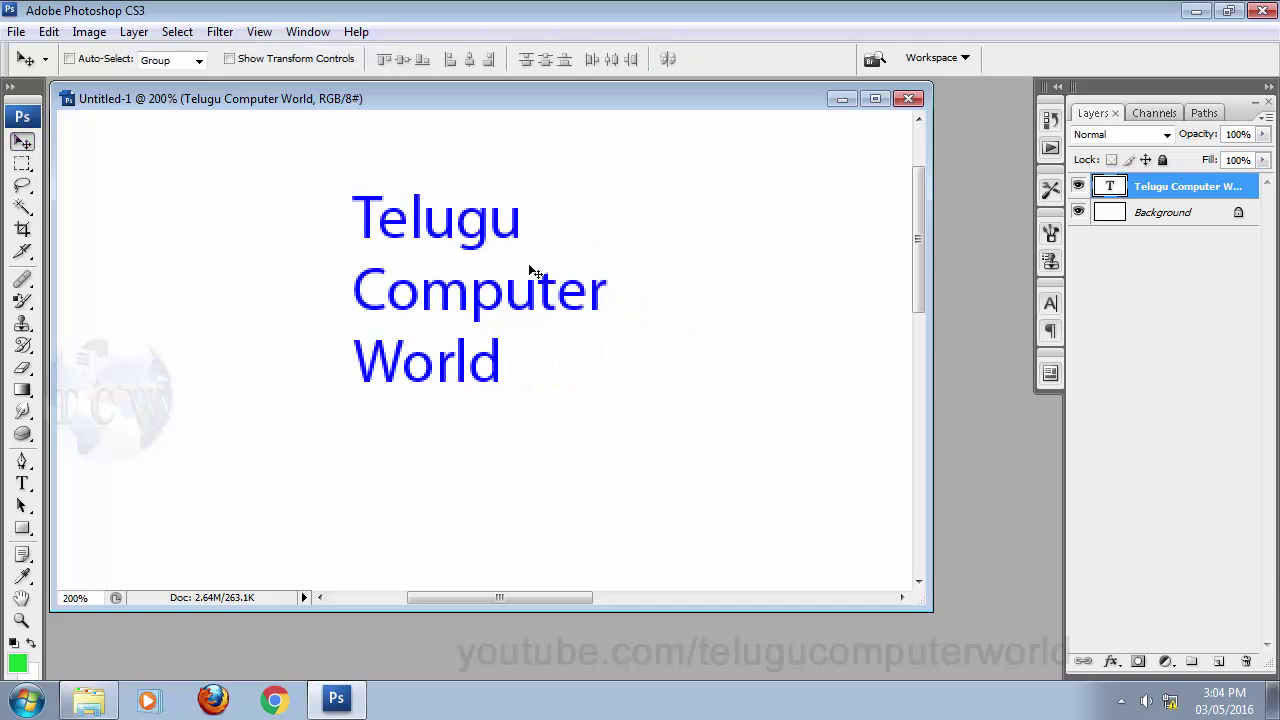
- Open the Warp Text settings while editing the text, and close them without applying a warp style
{"action": "left_click", "coordinate": [22, 483]}
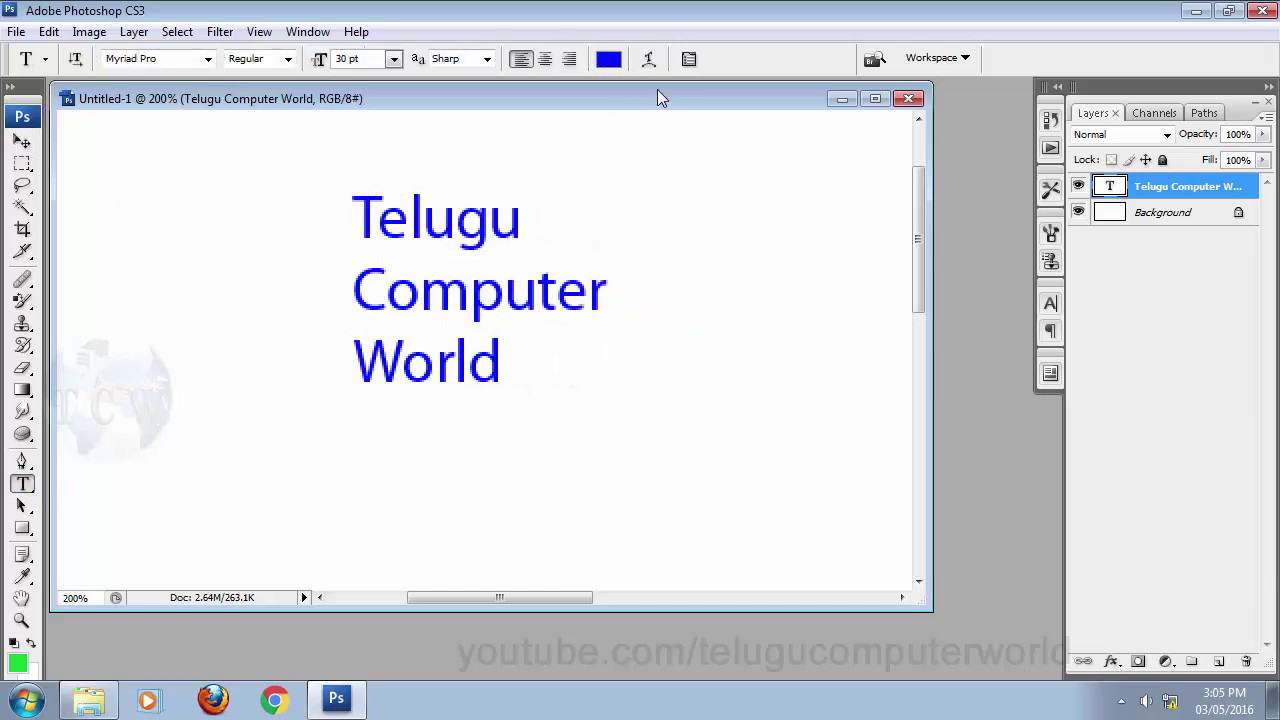
{"action": "left_click", "coordinate": [520, 228]}
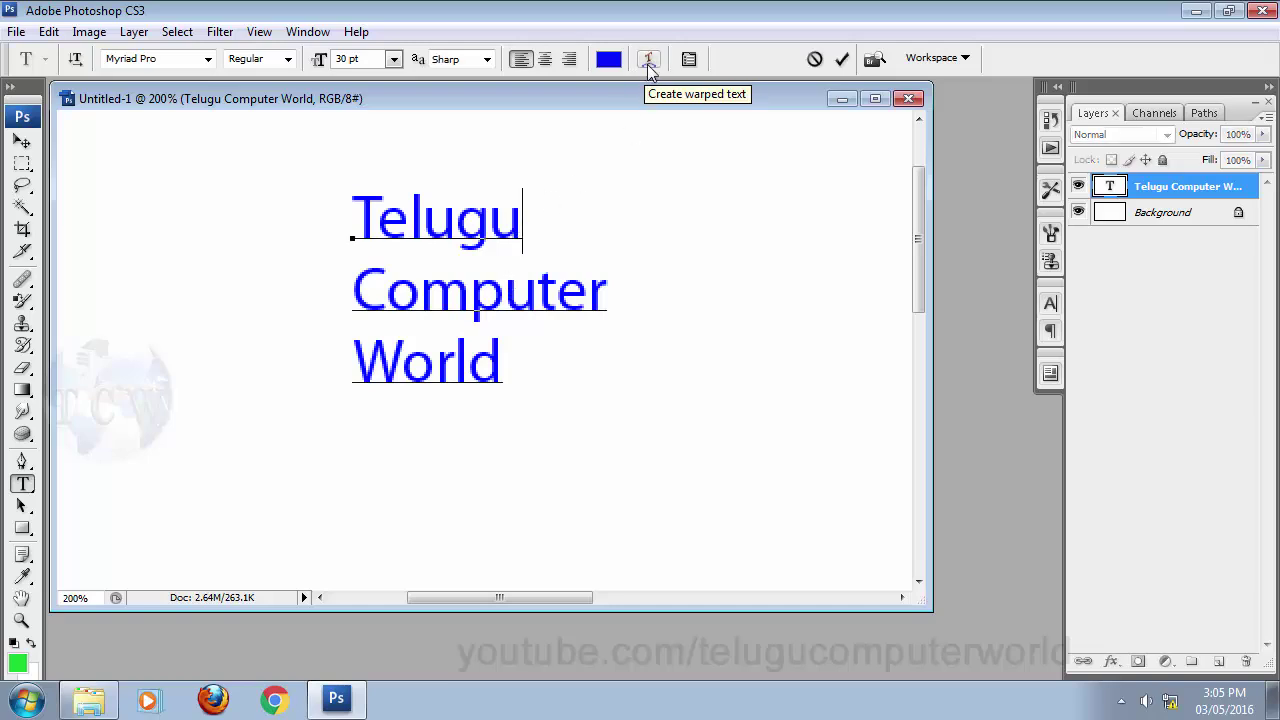
{"action": "left_click", "coordinate": [647, 62]}
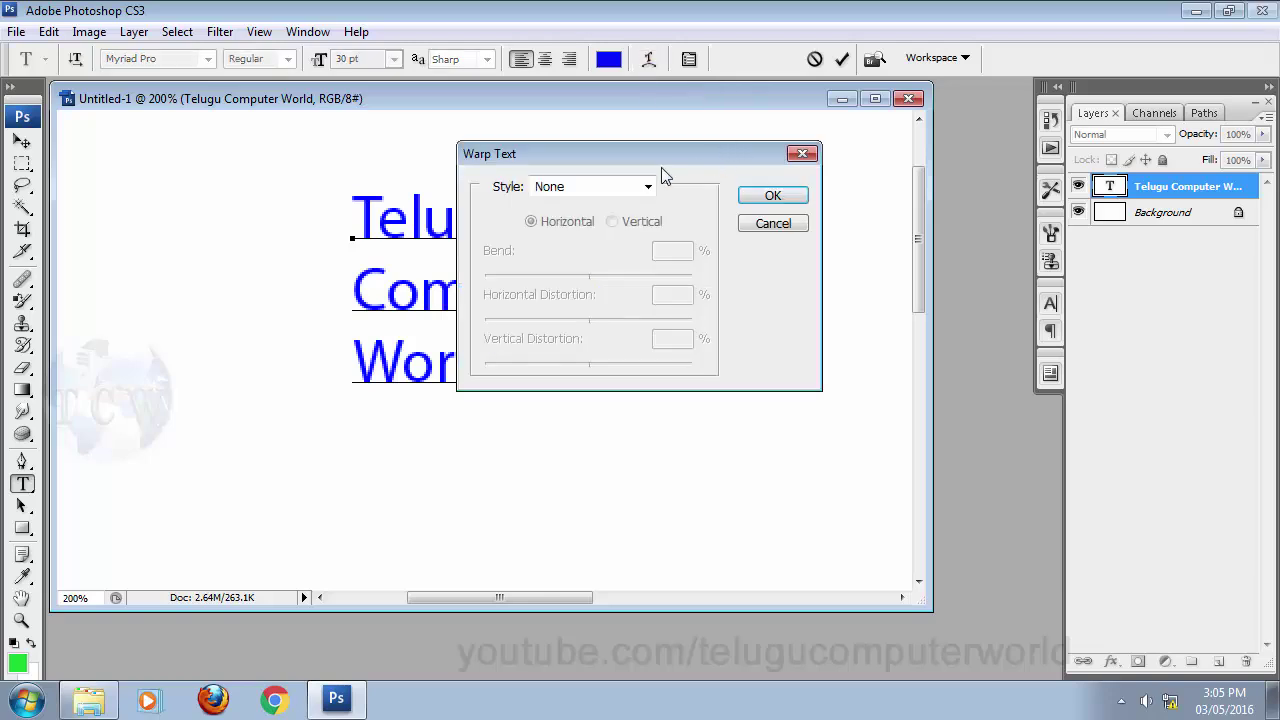
{"action": "left_click", "coordinate": [773, 223]}
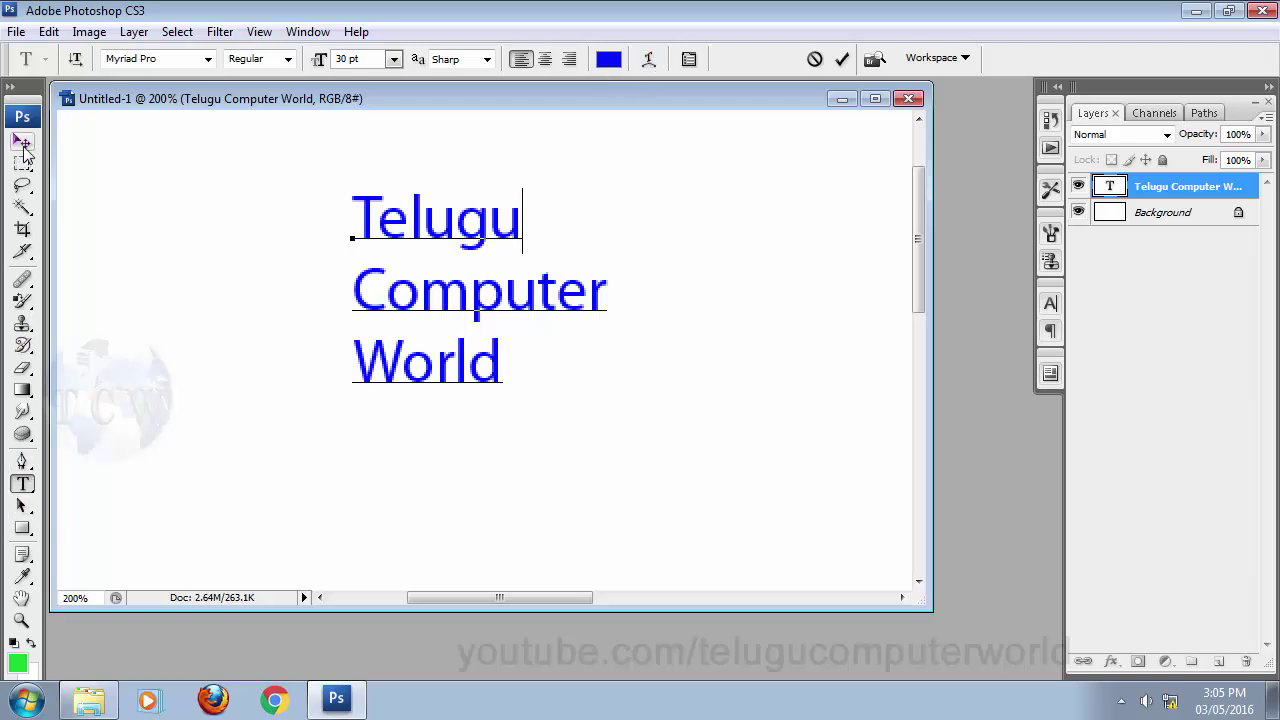
{"action": "left_click", "coordinate": [22, 143]}
{"action": "left_click", "coordinate": [22, 484]}
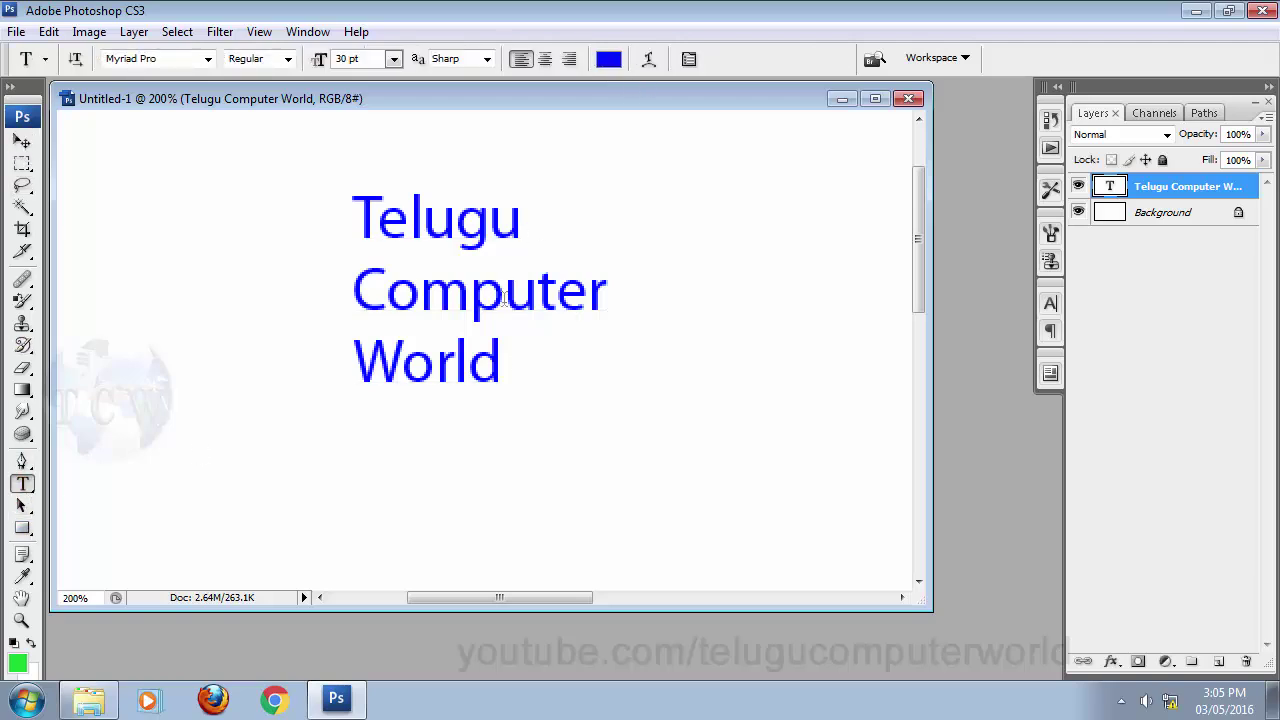
- Select the middle line and, separately, all three lines of the text, leaving text editing after each selection
{"action": "left_click", "coordinate": [522, 220]}
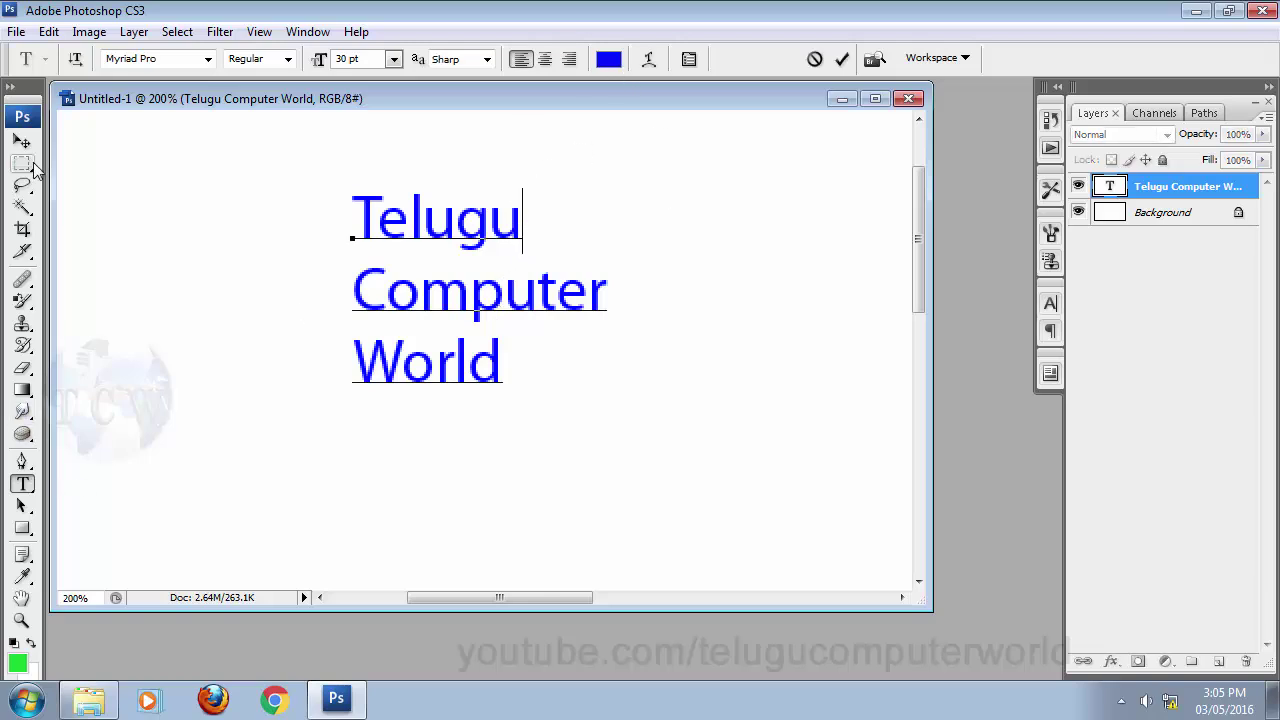
{"action": "left_click", "coordinate": [22, 141]}
{"action": "left_click", "coordinate": [22, 484]}
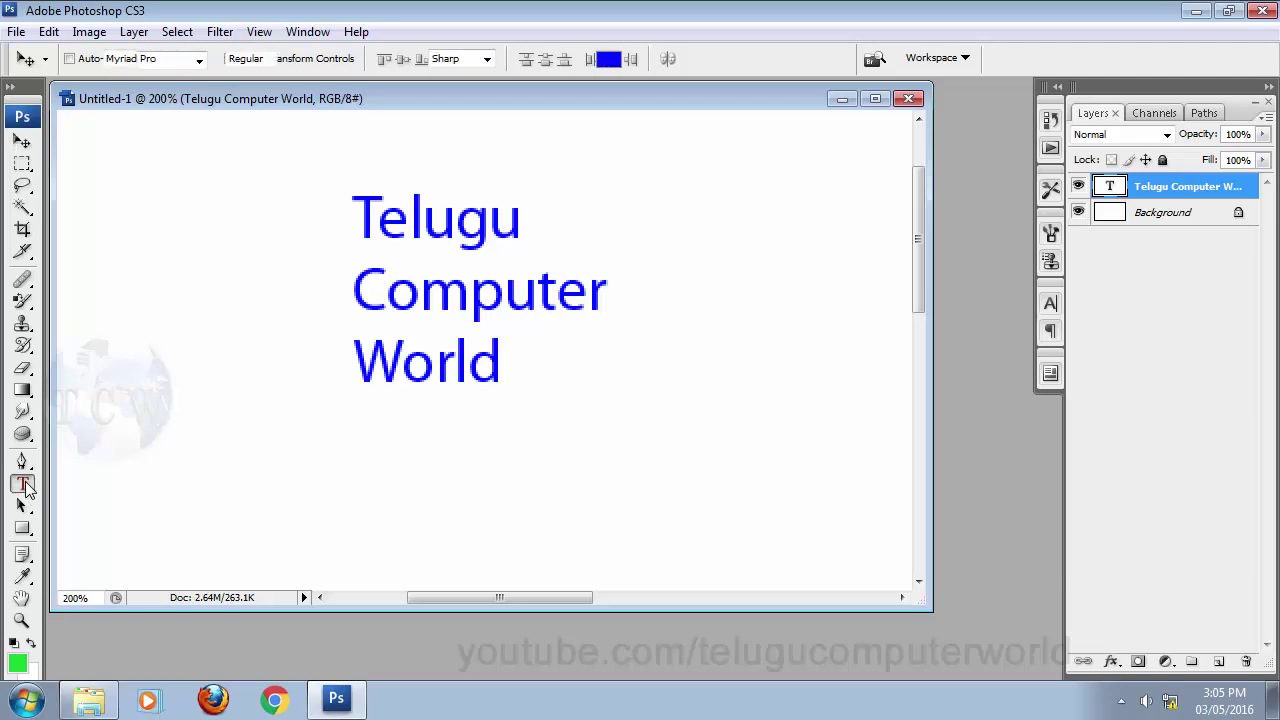
{"action": "left_click", "coordinate": [531, 222]}
{"action": "left_click_drag", "start_coordinate": [531, 222], "coordinate": [634, 323]}
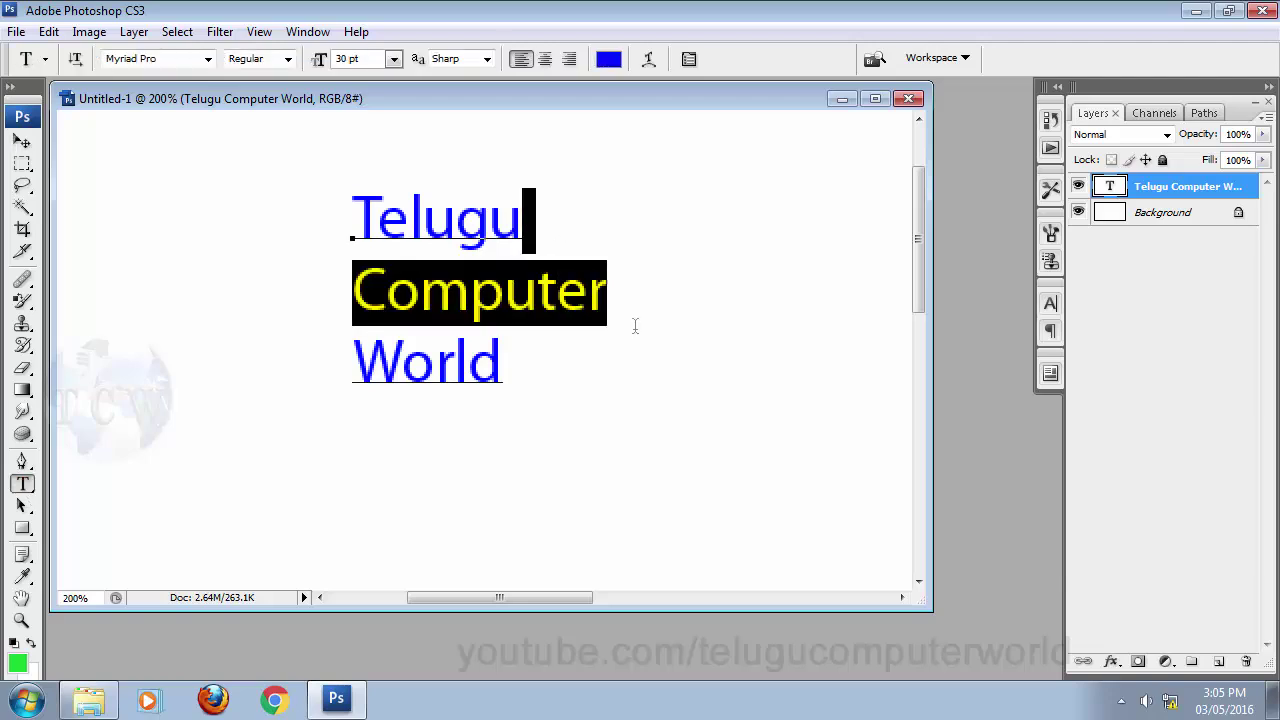
{"action": "left_click", "coordinate": [22, 141]}
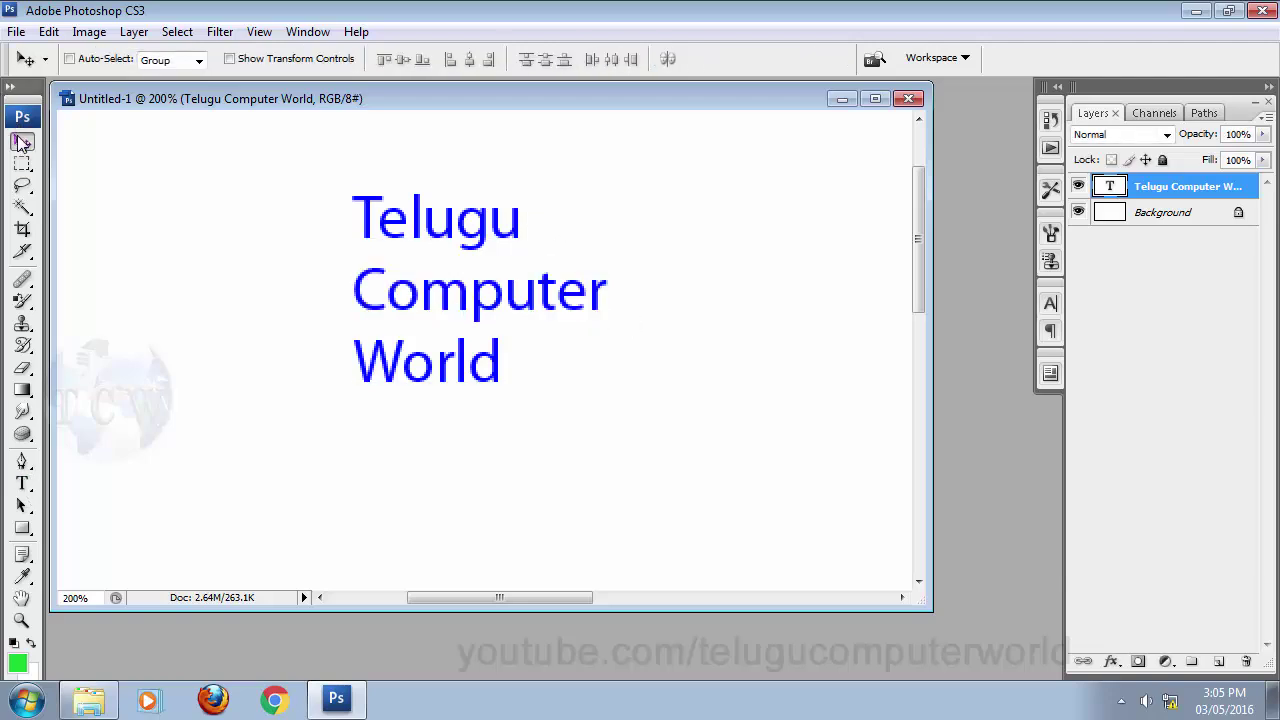
{"action": "left_click", "coordinate": [26, 481]}
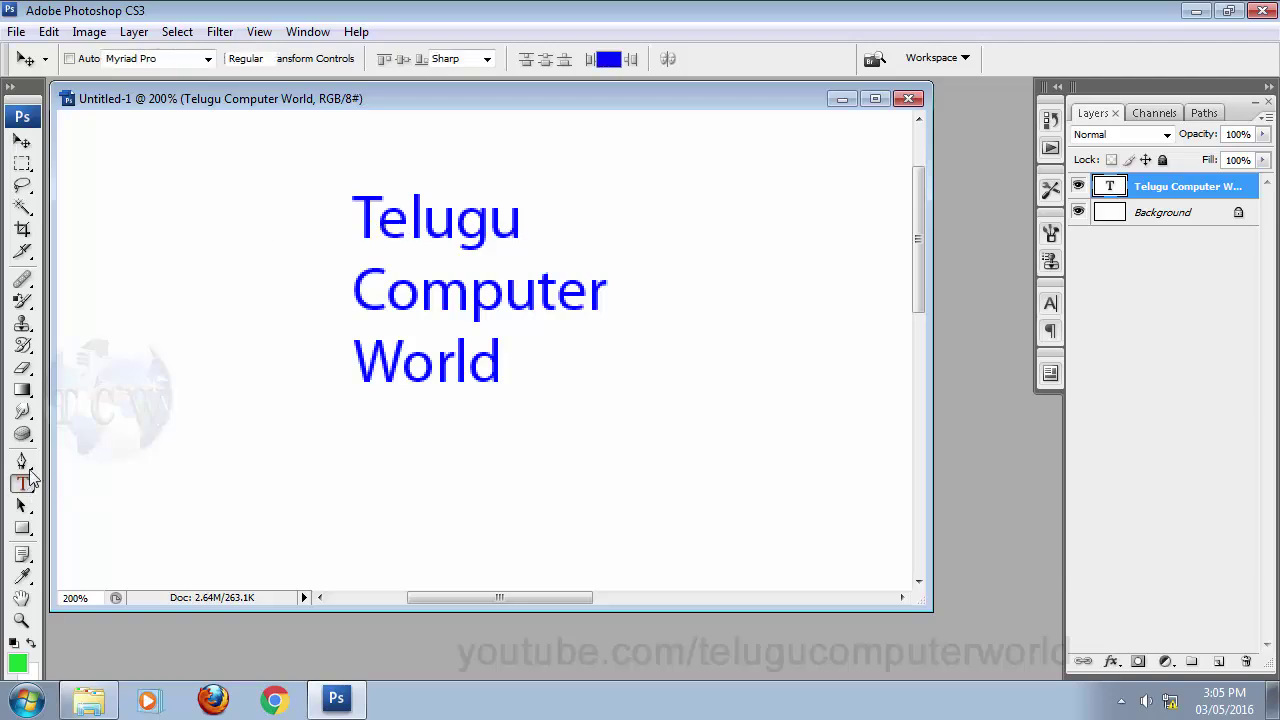
{"action": "left_click_drag", "start_coordinate": [352, 215], "coordinate": [566, 366]}
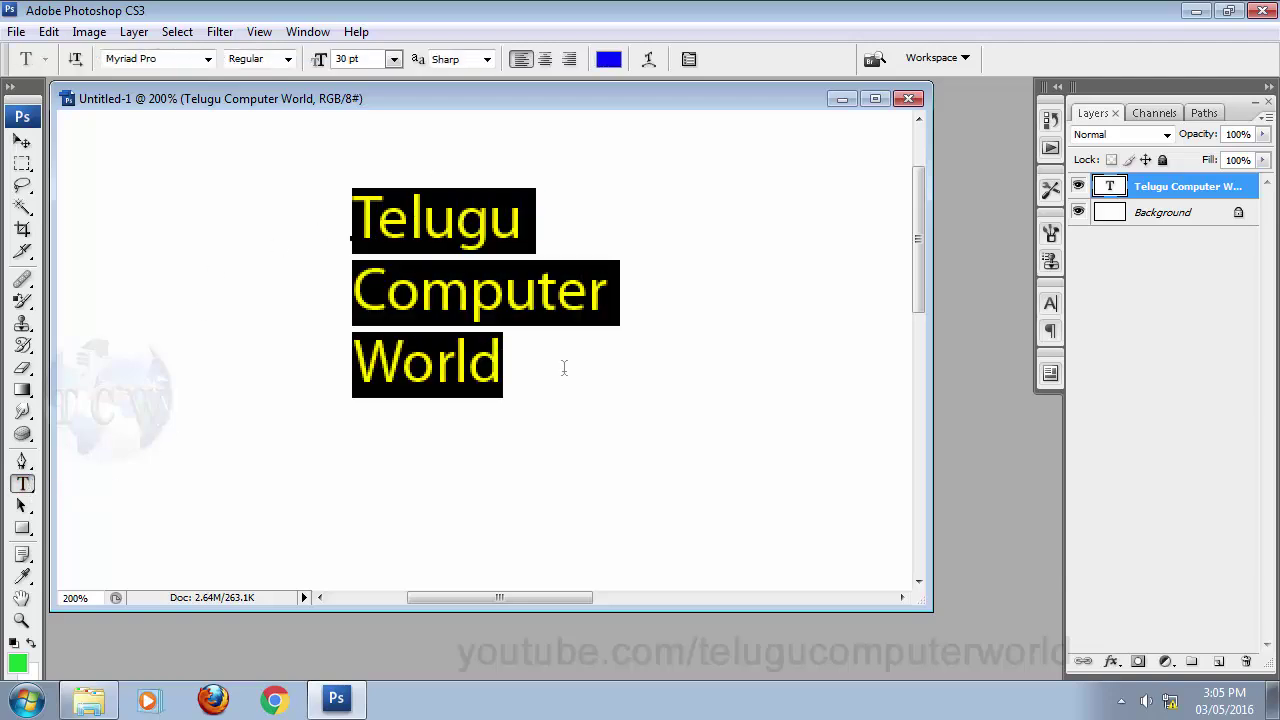
{"action": "key", "text": "ctrl+Return"}
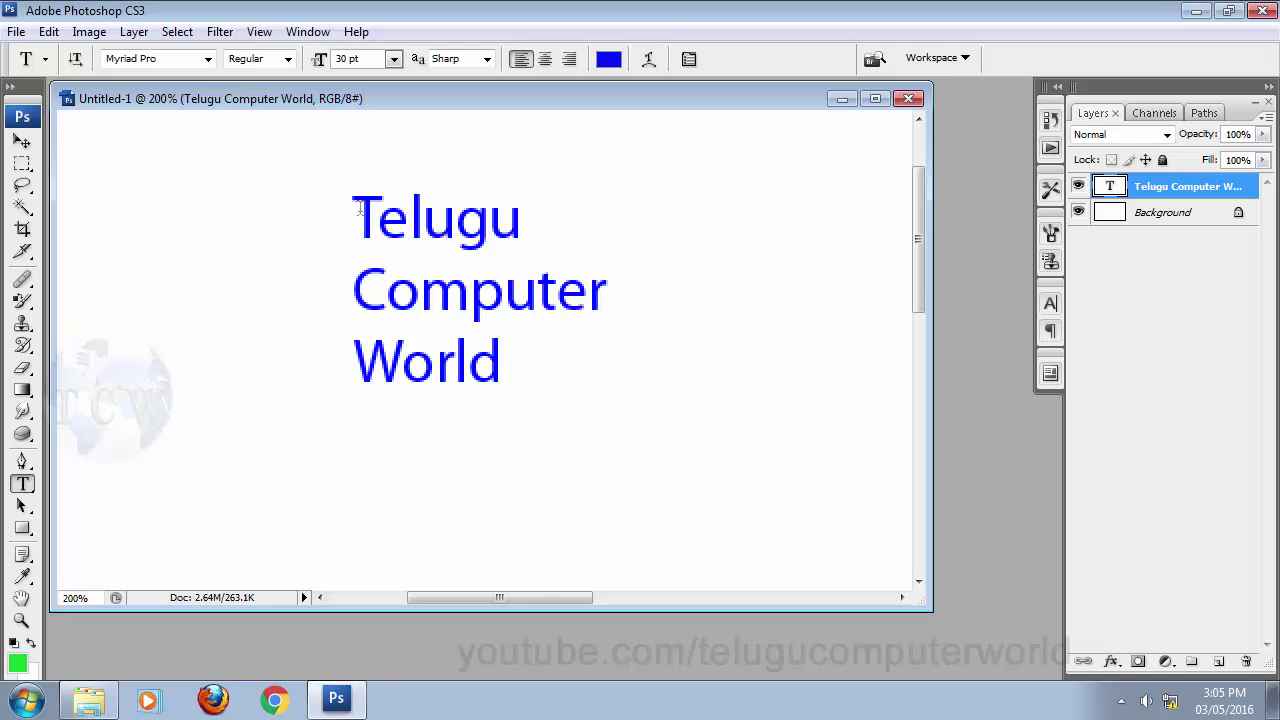
{"action": "left_click", "coordinate": [375, 240]}
{"action": "left_click", "coordinate": [501, 366]}
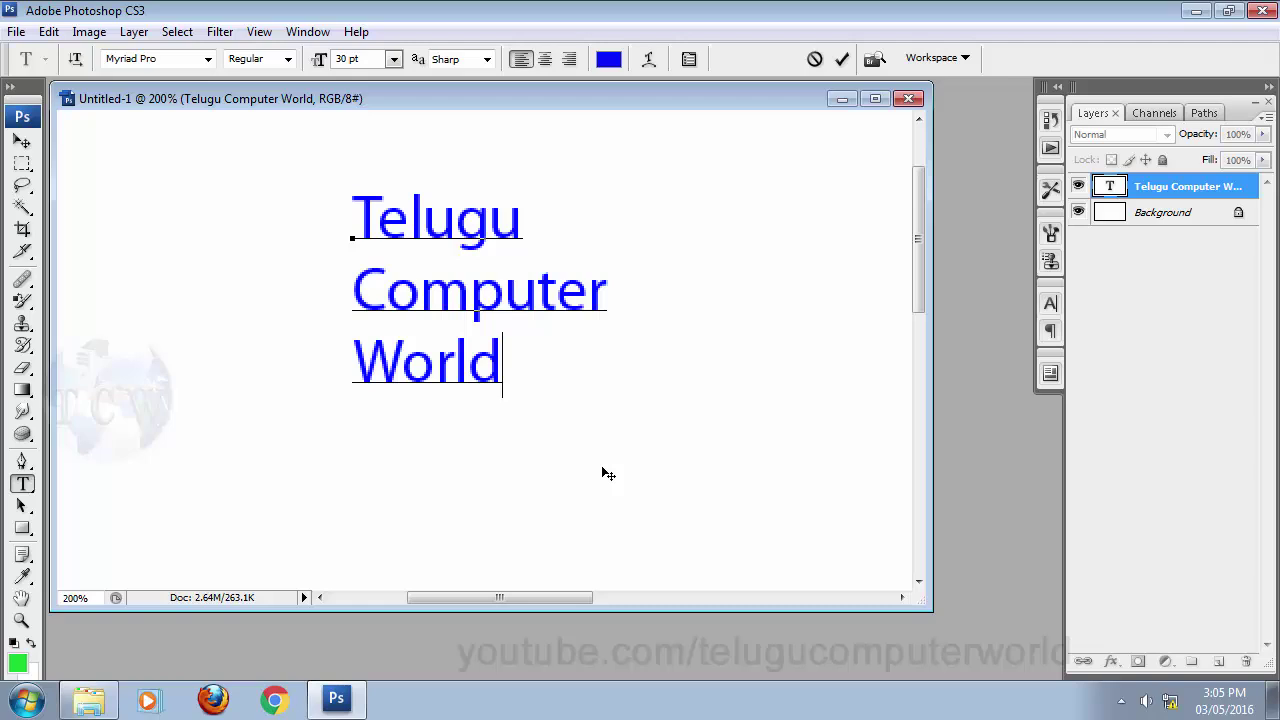
{"action": "left_click", "coordinate": [601, 465]}
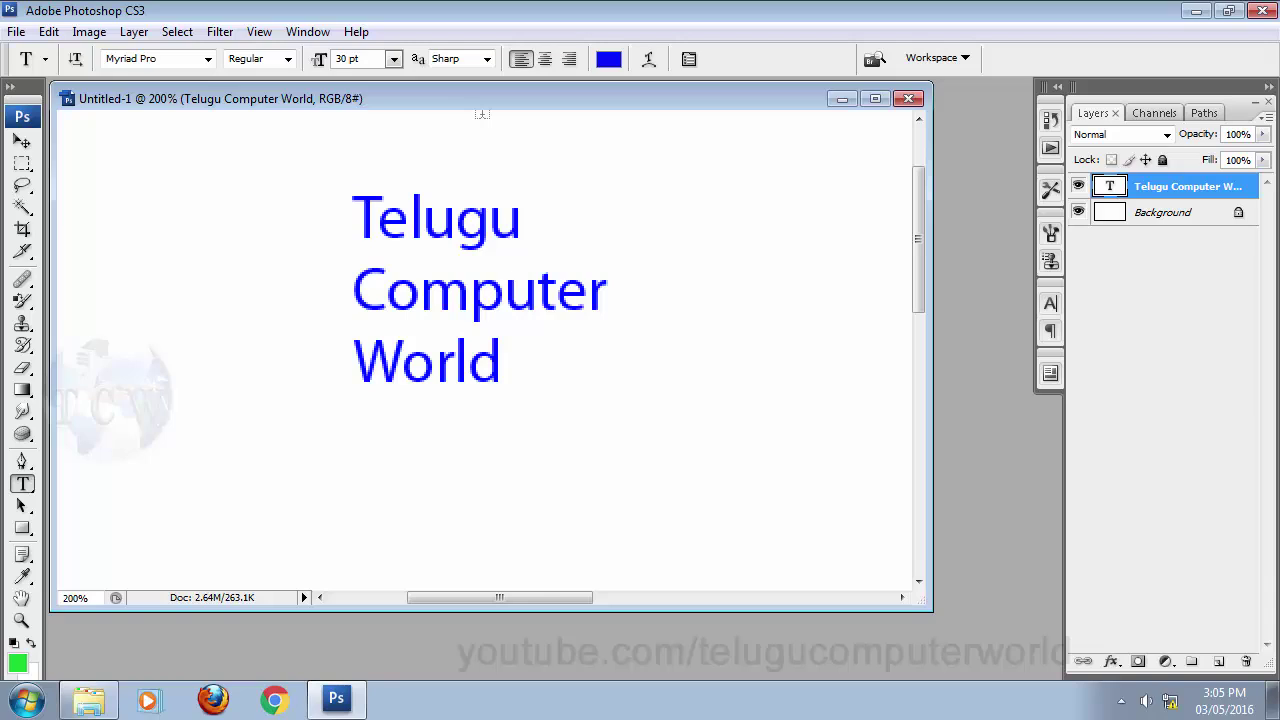
- Warp the three-line text with the horizontal Arc style at +50% bend
{"action": "left_click", "coordinate": [649, 60]}
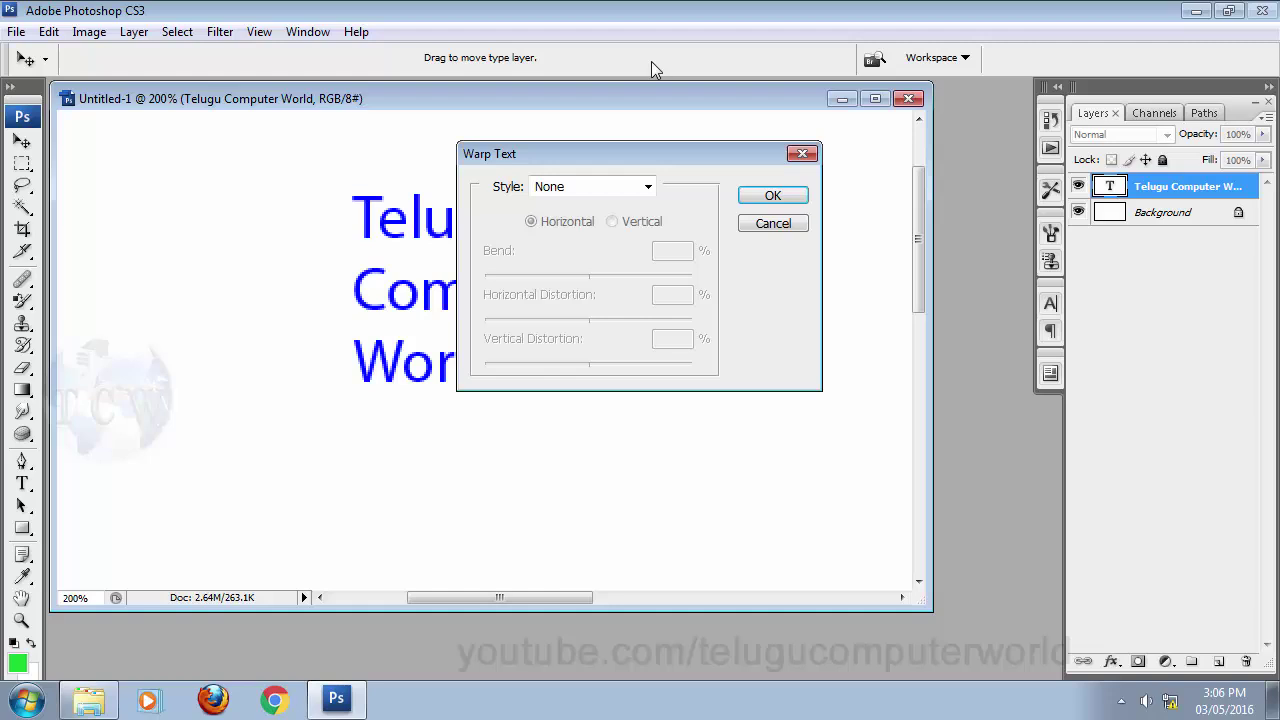
{"action": "left_click", "coordinate": [609, 186]}
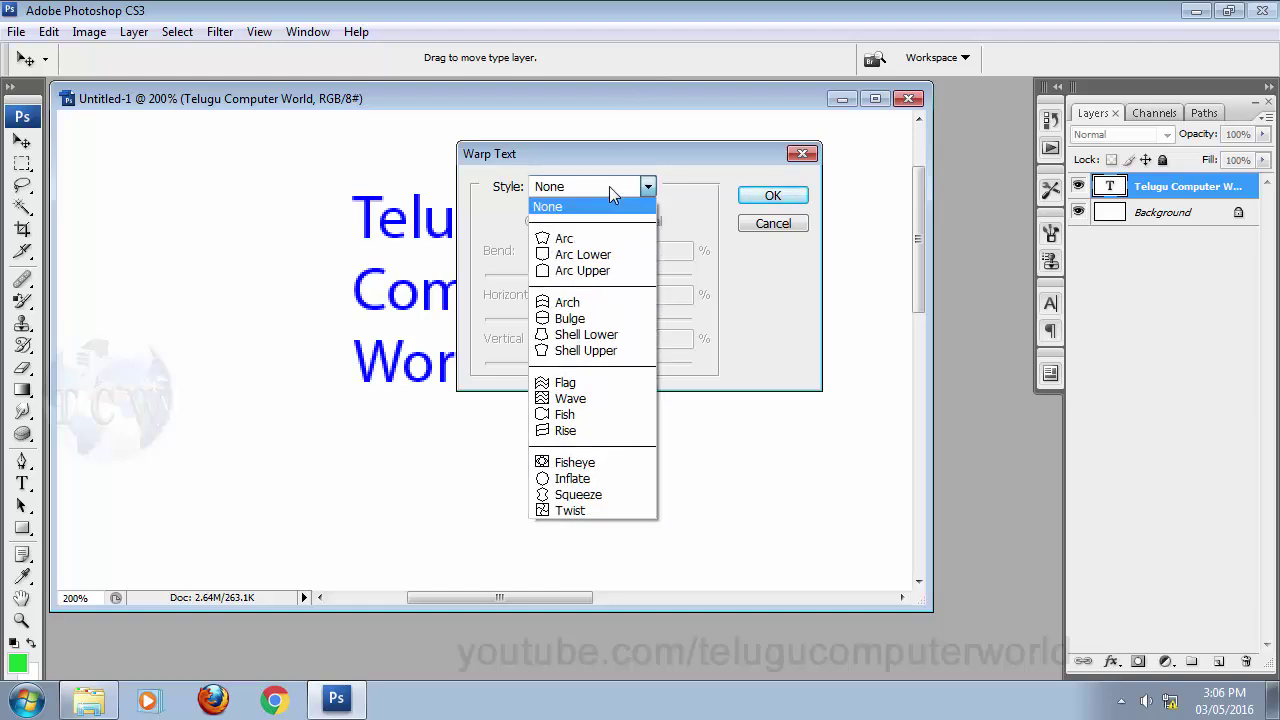
{"action": "left_click", "coordinate": [583, 235]}
{"action": "left_click_drag", "start_coordinate": [632, 141], "coordinate": [824, 370]}
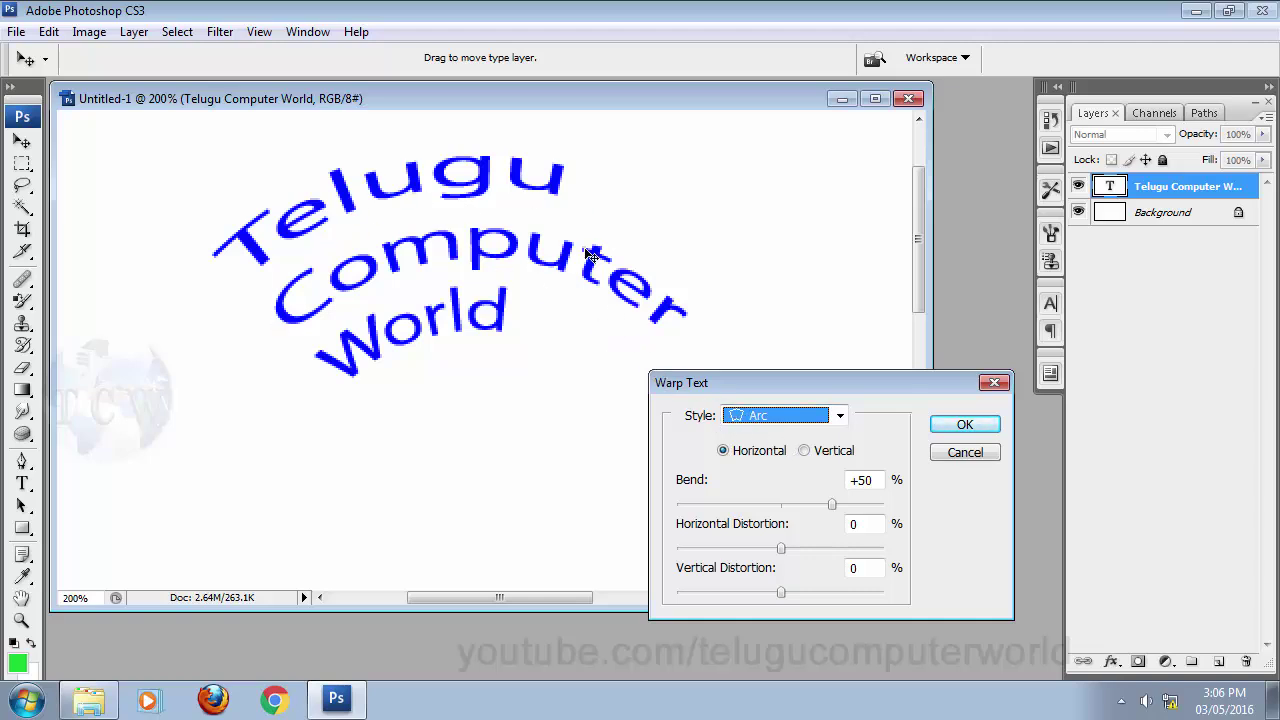
{"action": "left_click", "coordinate": [965, 426]}
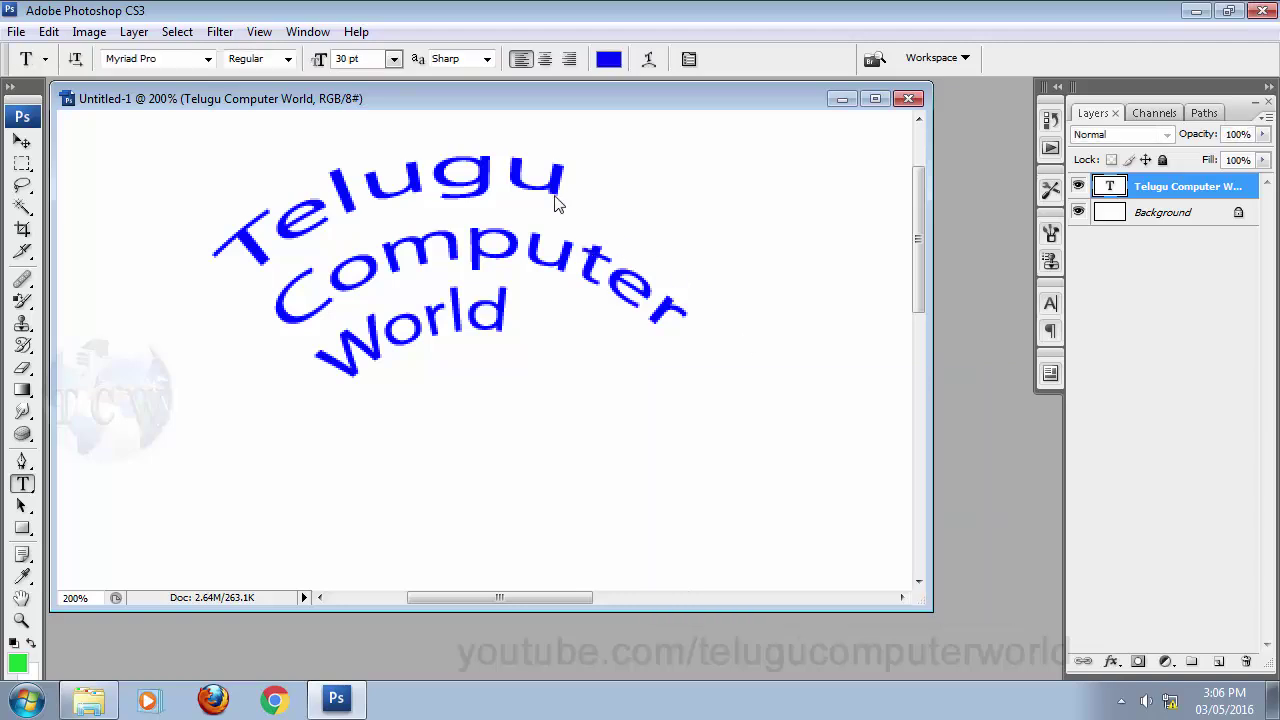
- Centre-align the arched text and move it toward the middle of the canvas, briefly comparing it with left alignment
{"action": "left_click", "coordinate": [545, 60]}
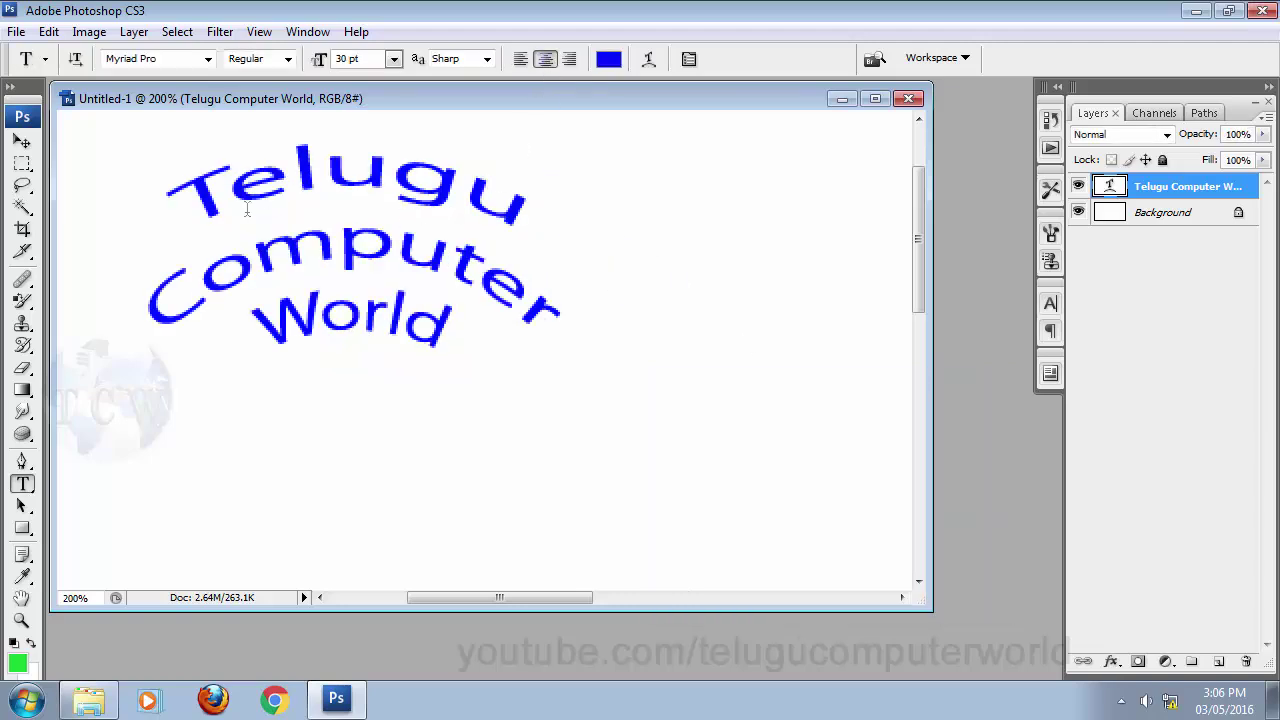
{"action": "left_click", "coordinate": [22, 141]}
{"action": "left_click_drag", "start_coordinate": [398, 298], "coordinate": [514, 322]}
{"action": "left_click", "coordinate": [22, 484]}
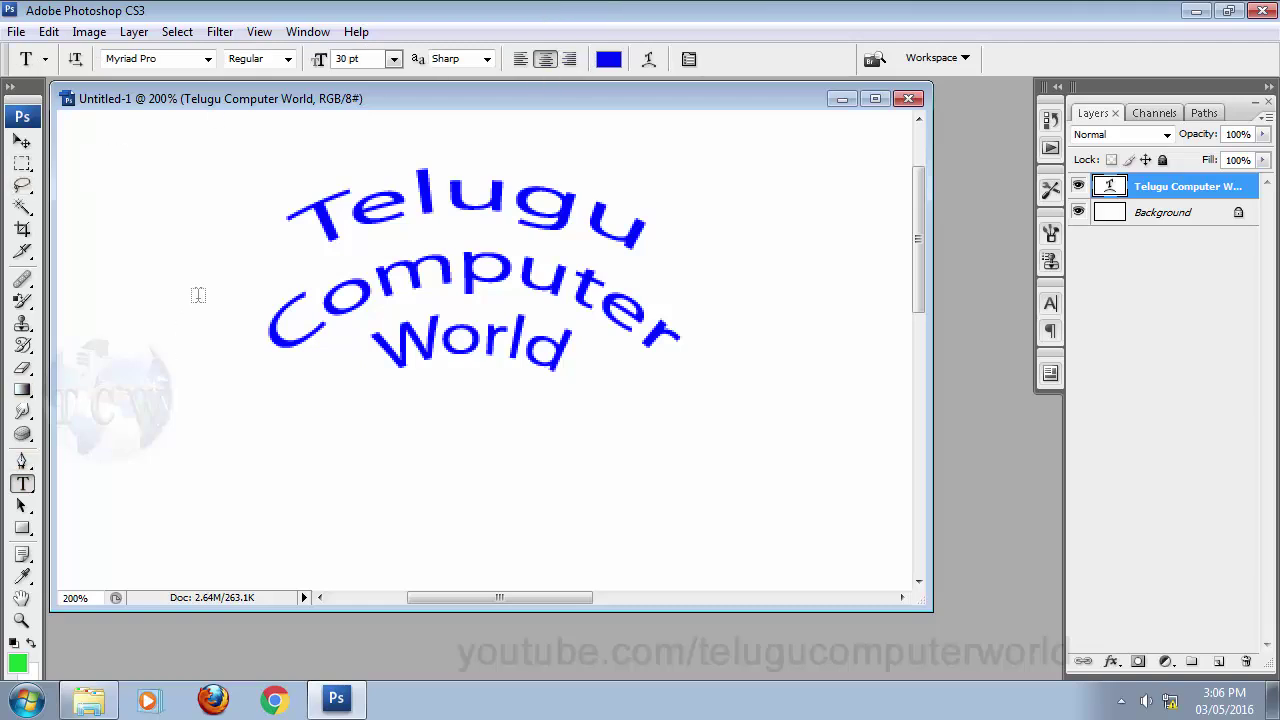
{"action": "left_click", "coordinate": [520, 59]}
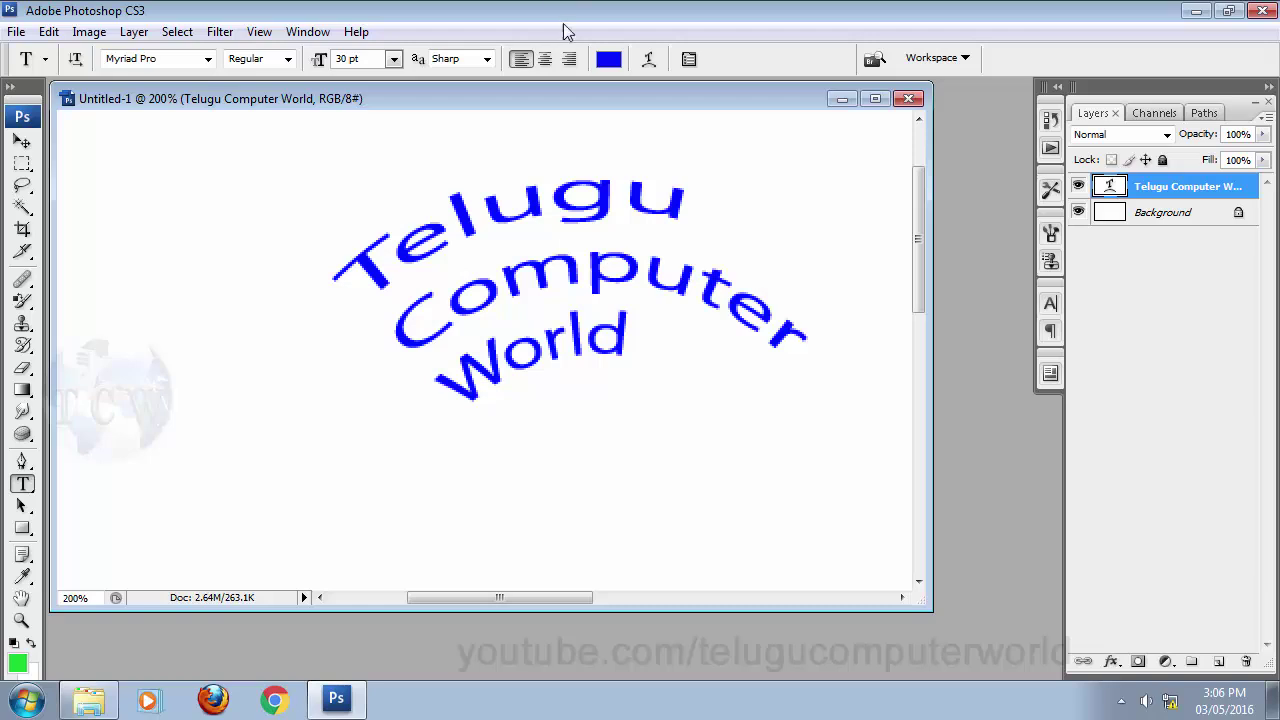
{"action": "left_click", "coordinate": [546, 60]}
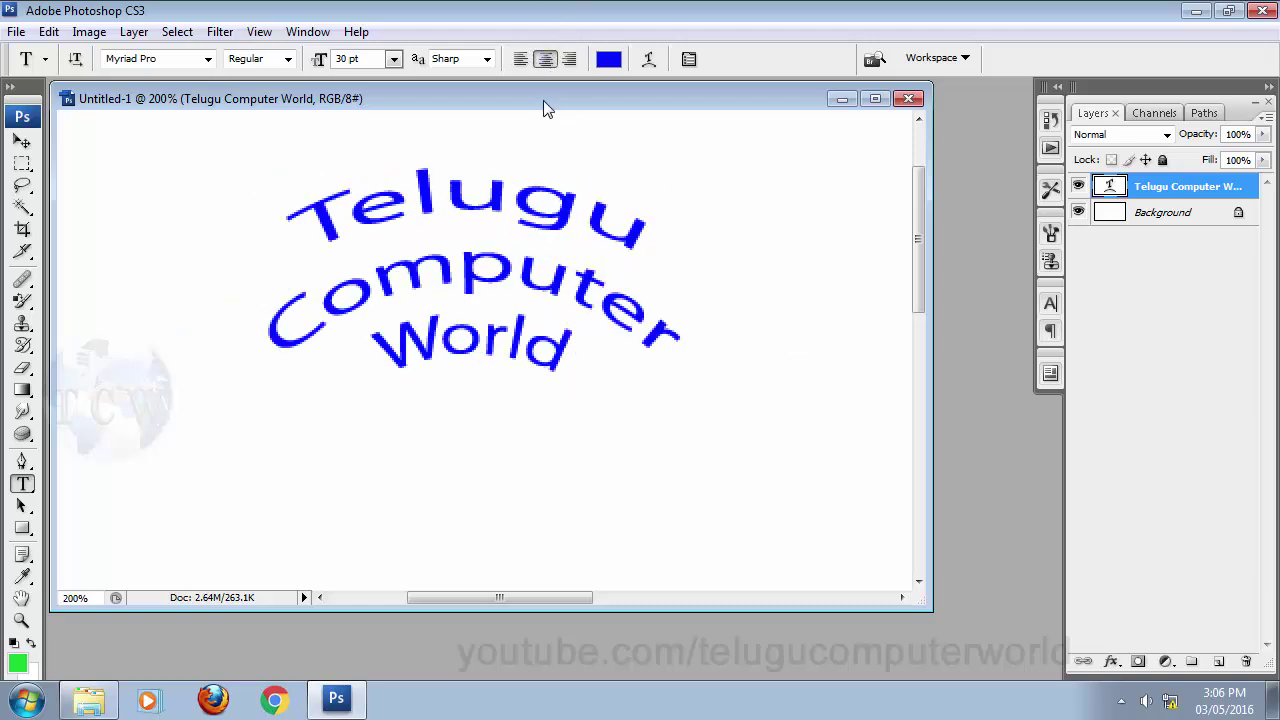
- Try the Arc warp vertically with +2% vertical distortion, and return it to horizontal with a +33% bend
{"action": "left_click", "coordinate": [649, 59]}
{"action": "left_click_drag", "start_coordinate": [791, 383], "coordinate": [804, 139]}
{"action": "left_click", "coordinate": [817, 207]}
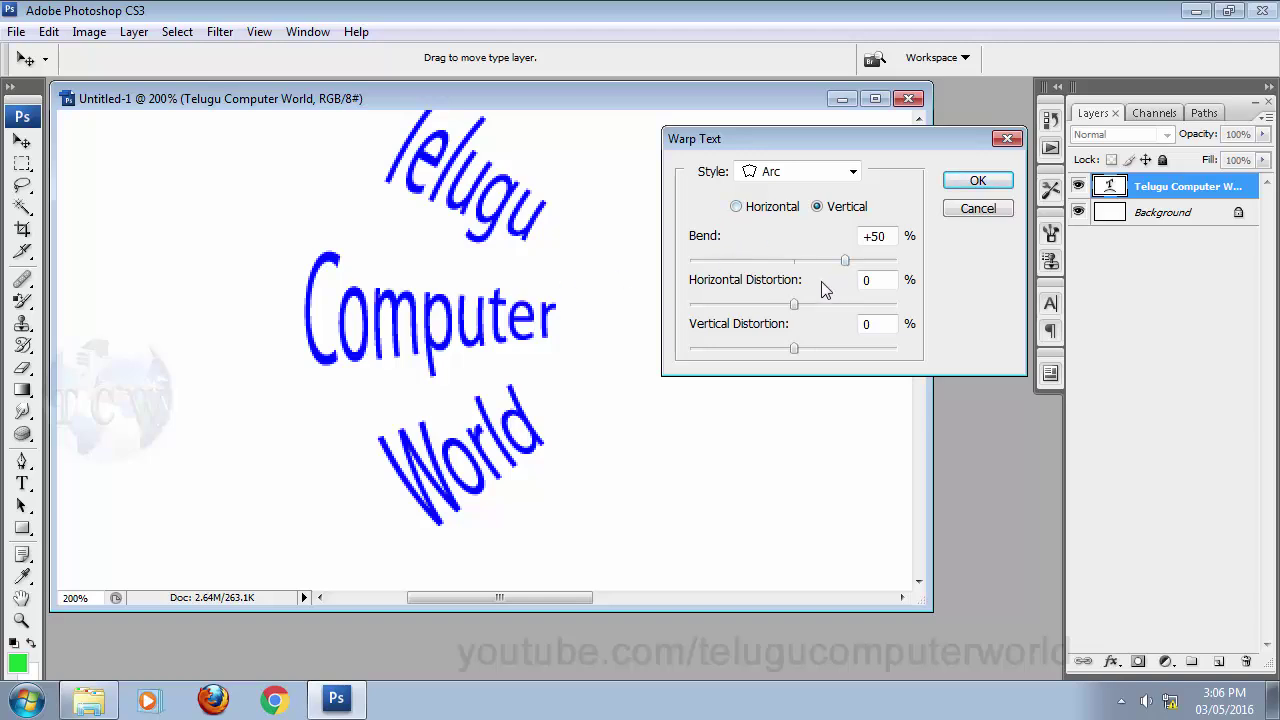
{"action": "left_click_drag", "start_coordinate": [795, 304], "coordinate": [796, 351]}
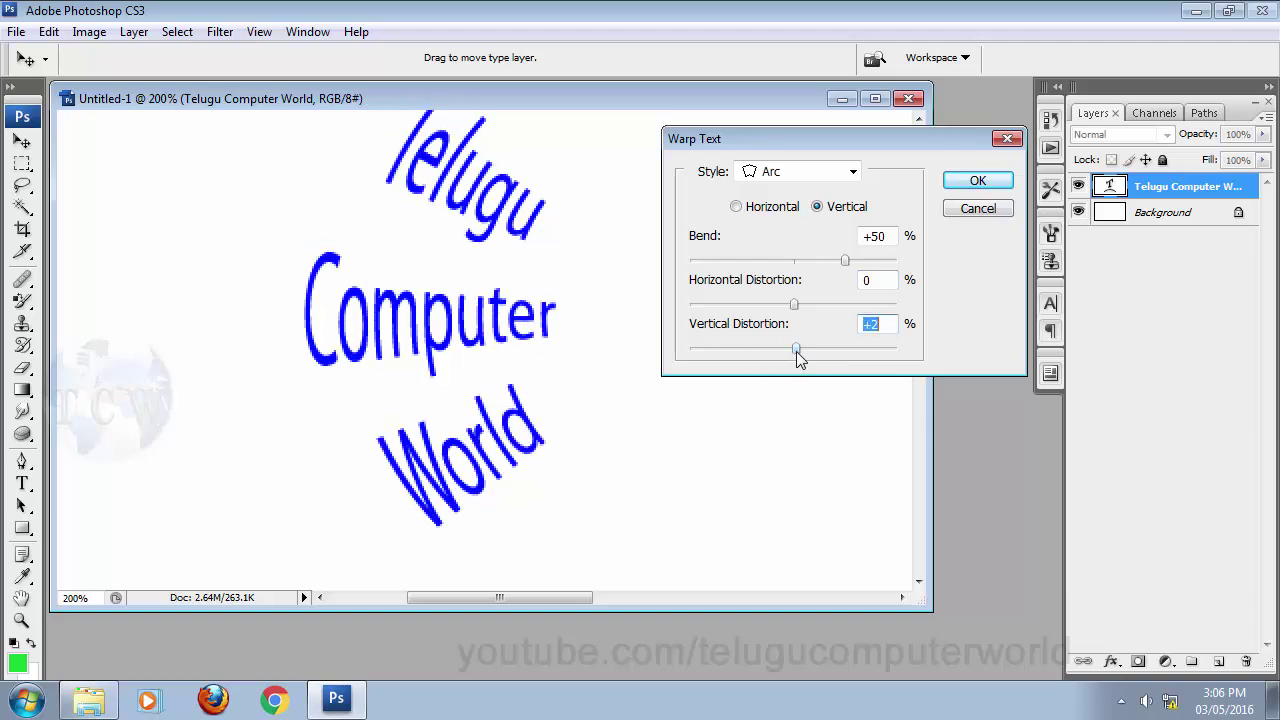
{"action": "mouse_move", "coordinate": [846, 260]}
{"action": "left_mouse_down"}
{"action": "mouse_move", "coordinate": [829, 264]}
{"action": "mouse_move", "coordinate": [845, 268]}
{"action": "left_mouse_up"}
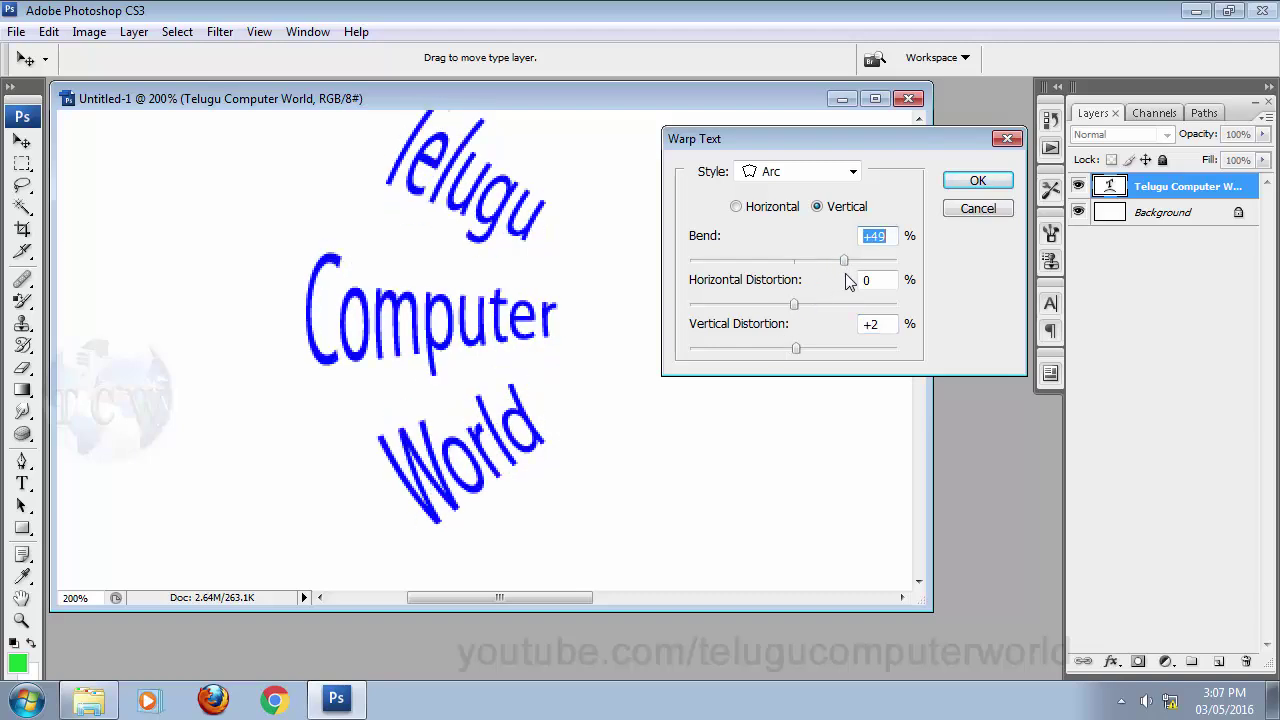
{"action": "left_click", "coordinate": [758, 208]}
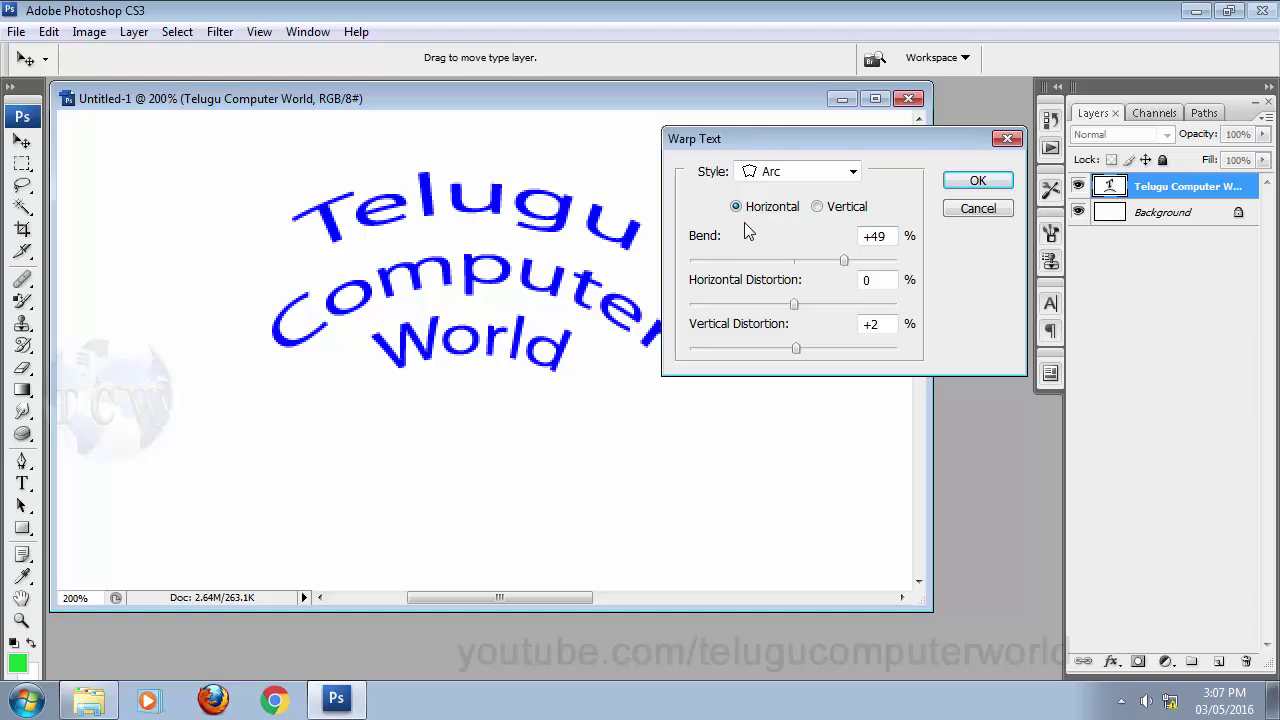
{"action": "mouse_move", "coordinate": [844, 261]}
{"action": "left_mouse_down"}
{"action": "mouse_move", "coordinate": [867, 262]}
{"action": "mouse_move", "coordinate": [830, 268]}
{"action": "left_mouse_up"}
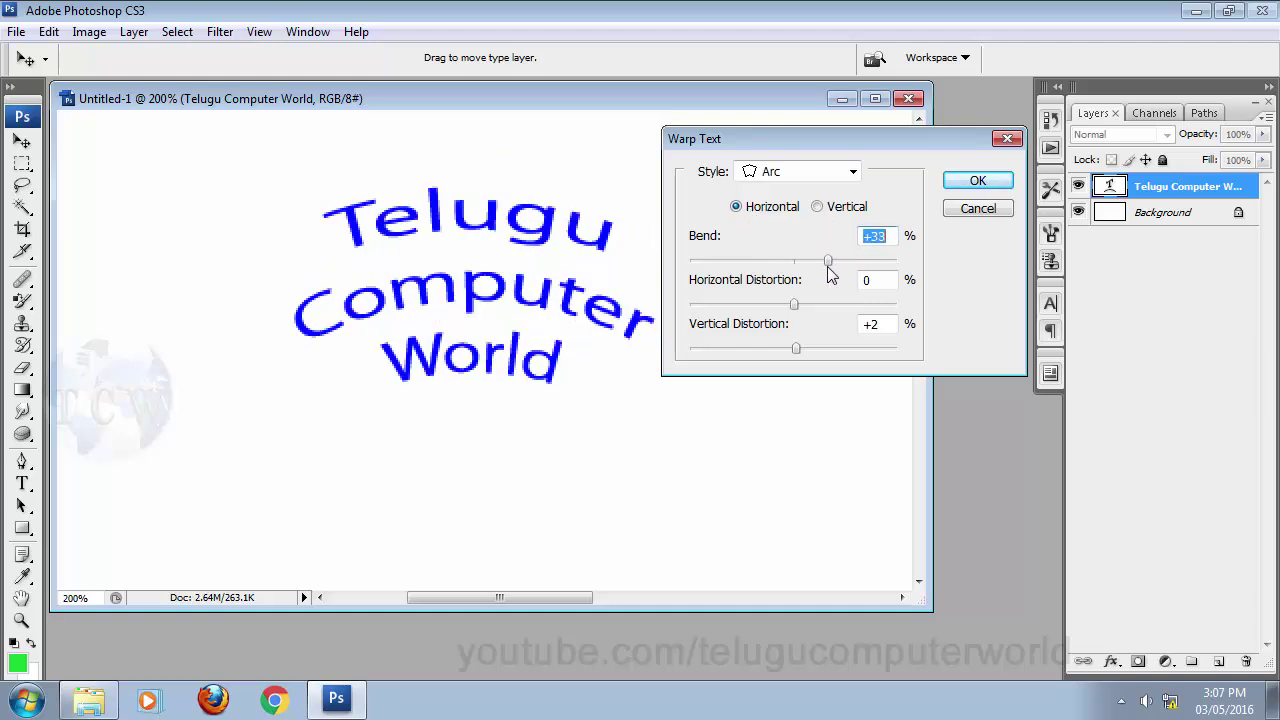
- Try the Arc Lower warp style at +60% bend, and switch to Arc Upper at +78% bend
{"action": "left_click", "coordinate": [835, 172]}
{"action": "left_click", "coordinate": [804, 240]}
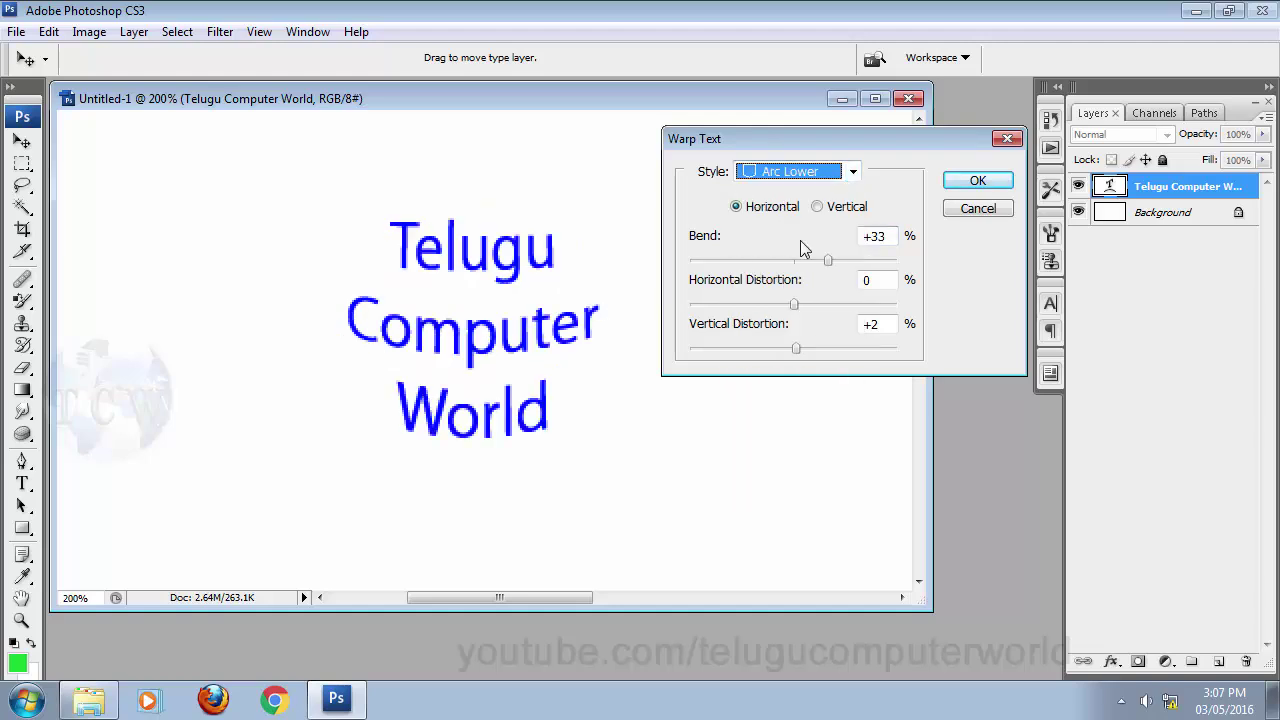
{"action": "left_click_drag", "start_coordinate": [828, 262], "coordinate": [859, 262]}
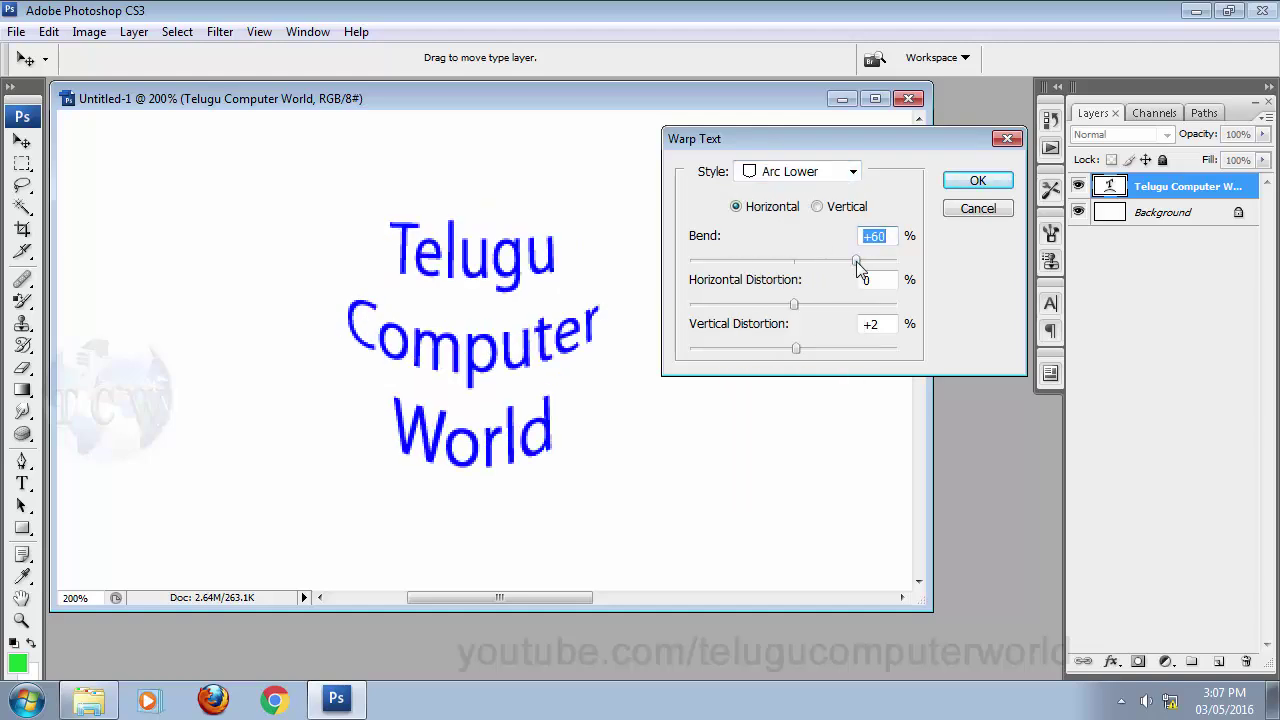
{"action": "left_click", "coordinate": [807, 166]}
{"action": "left_click", "coordinate": [803, 254]}
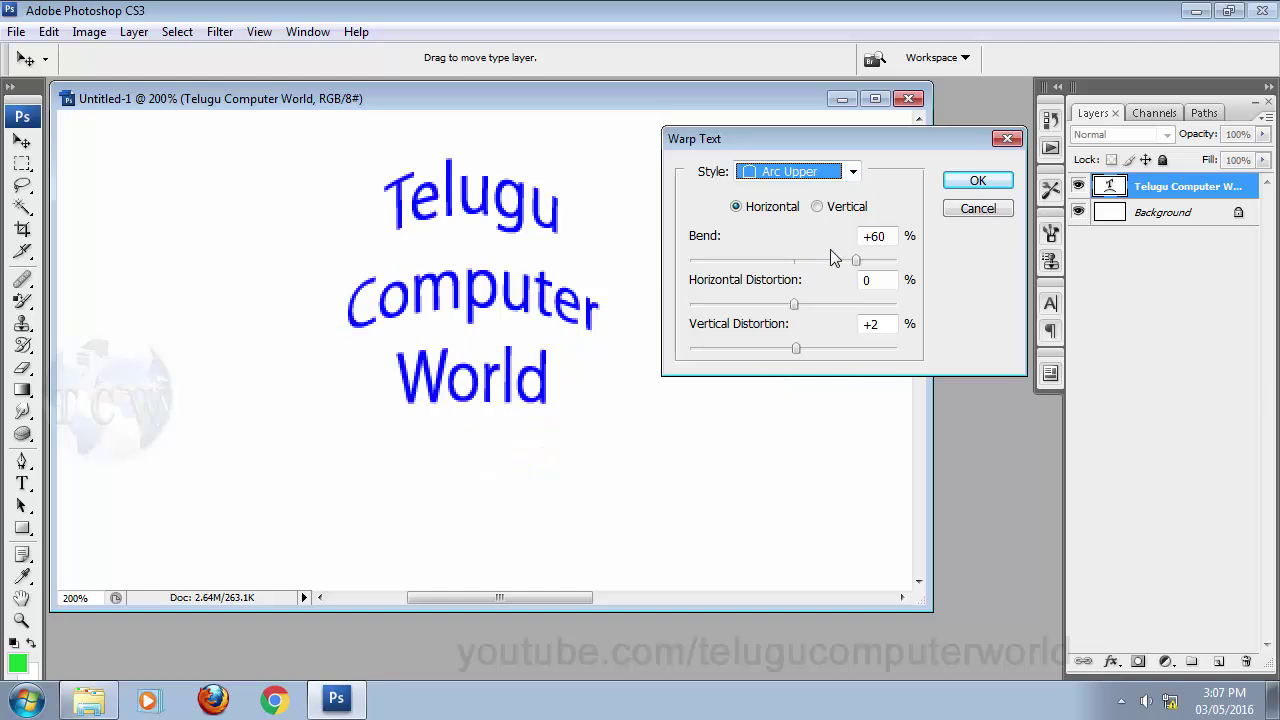
{"action": "mouse_move", "coordinate": [856, 260]}
{"action": "left_mouse_down"}
{"action": "mouse_move", "coordinate": [823, 264]}
{"action": "mouse_move", "coordinate": [877, 263]}
{"action": "left_mouse_up"}
- Preview the Arch, Bulge, Shell Lower and Shell Upper warp styles on the text
{"action": "left_click", "coordinate": [824, 174]}
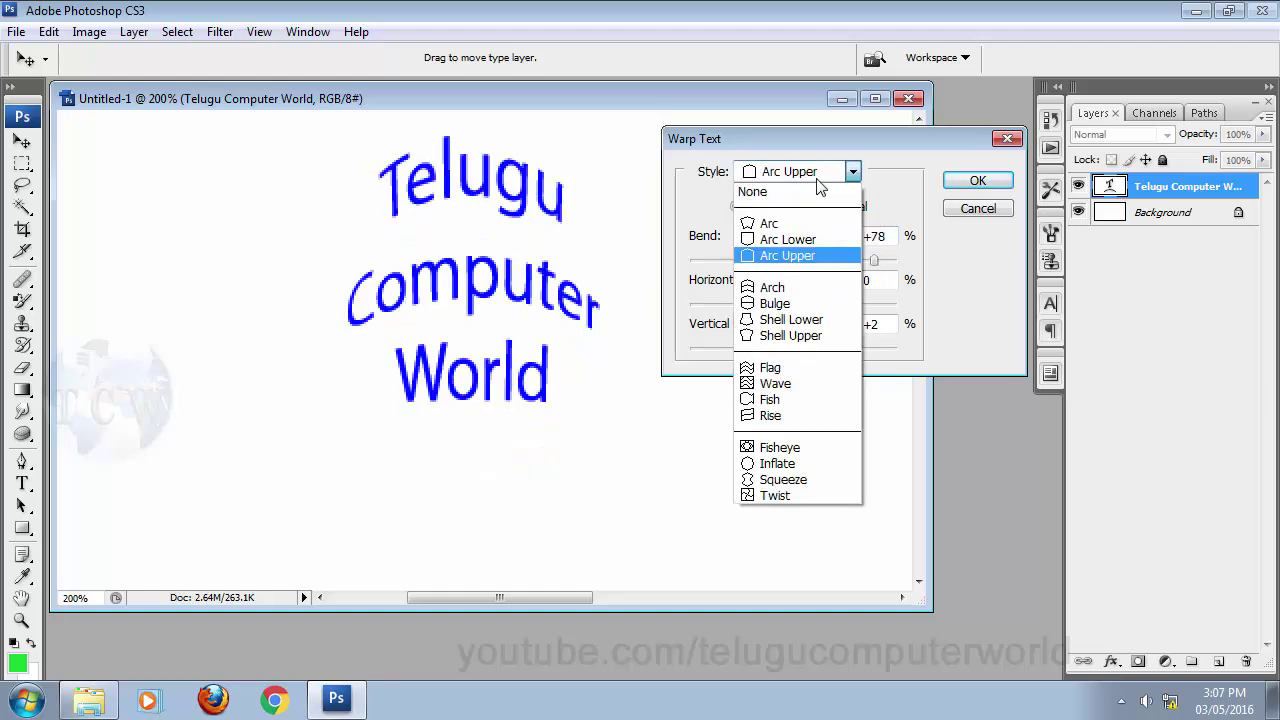
{"action": "left_click", "coordinate": [803, 287]}
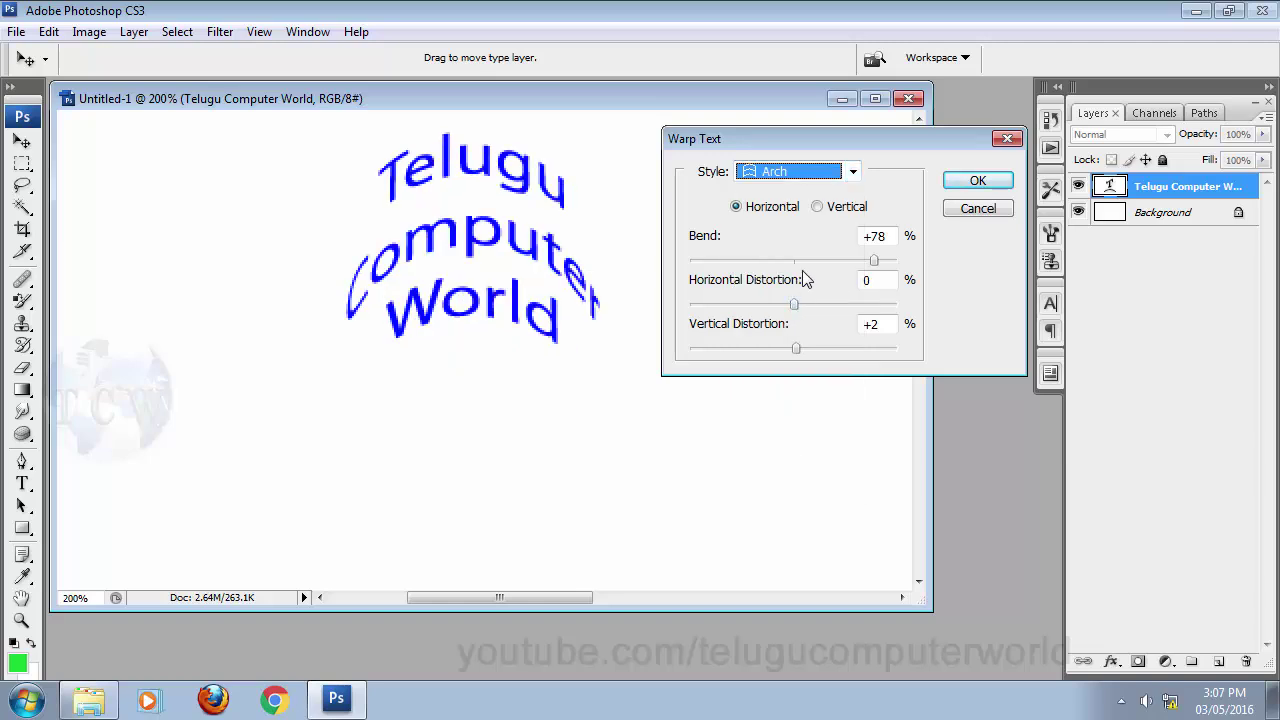
{"action": "left_click", "coordinate": [810, 172]}
{"action": "left_click", "coordinate": [806, 302]}
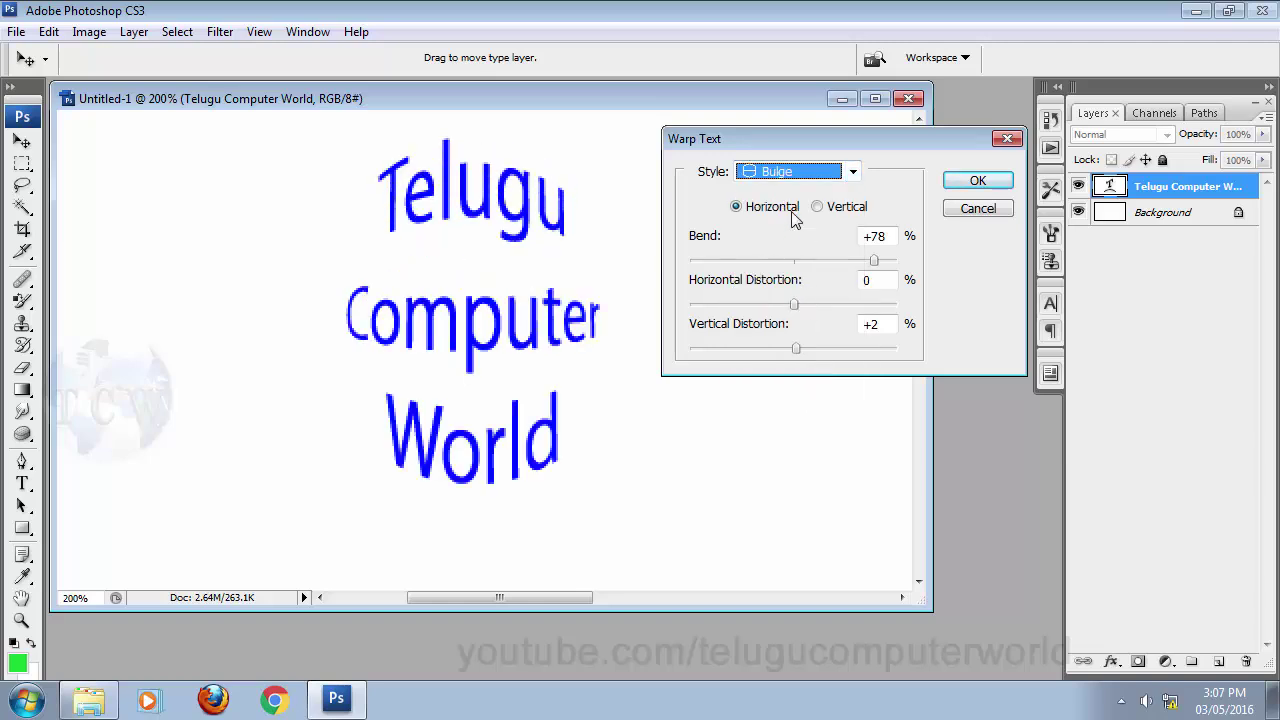
{"action": "left_click", "coordinate": [801, 179]}
{"action": "left_click", "coordinate": [815, 318]}
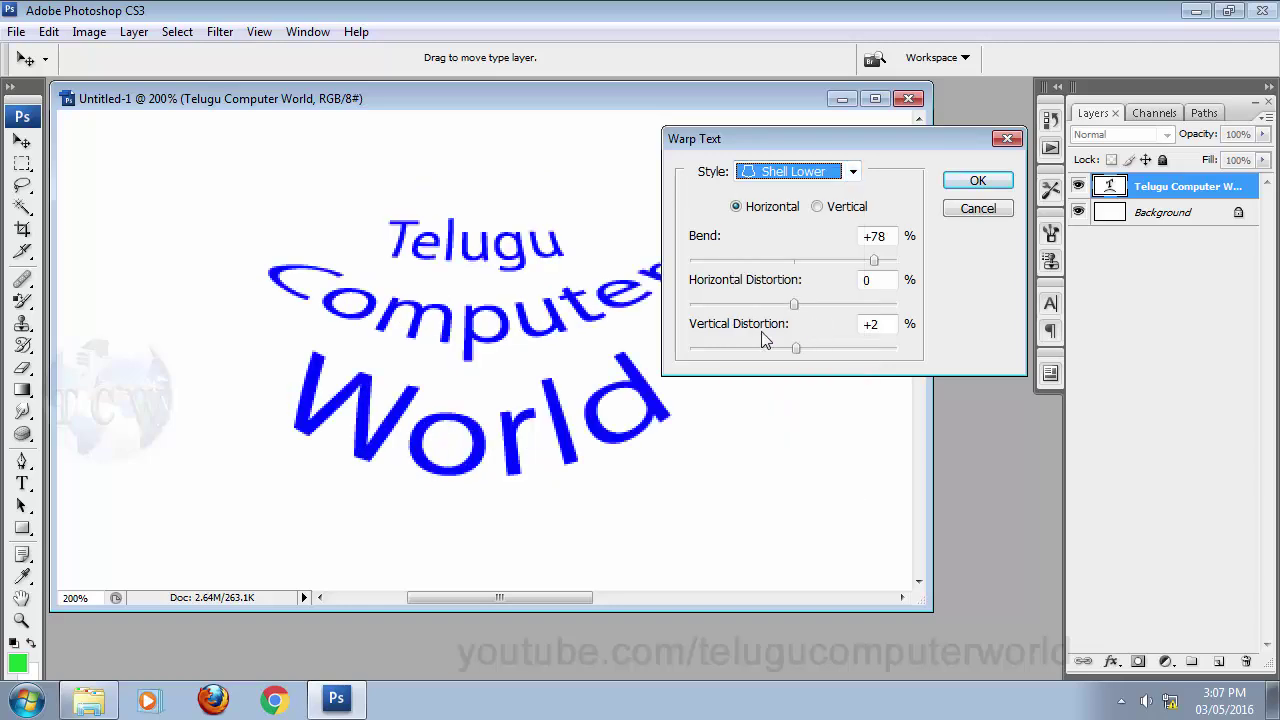
{"action": "left_click", "coordinate": [815, 172]}
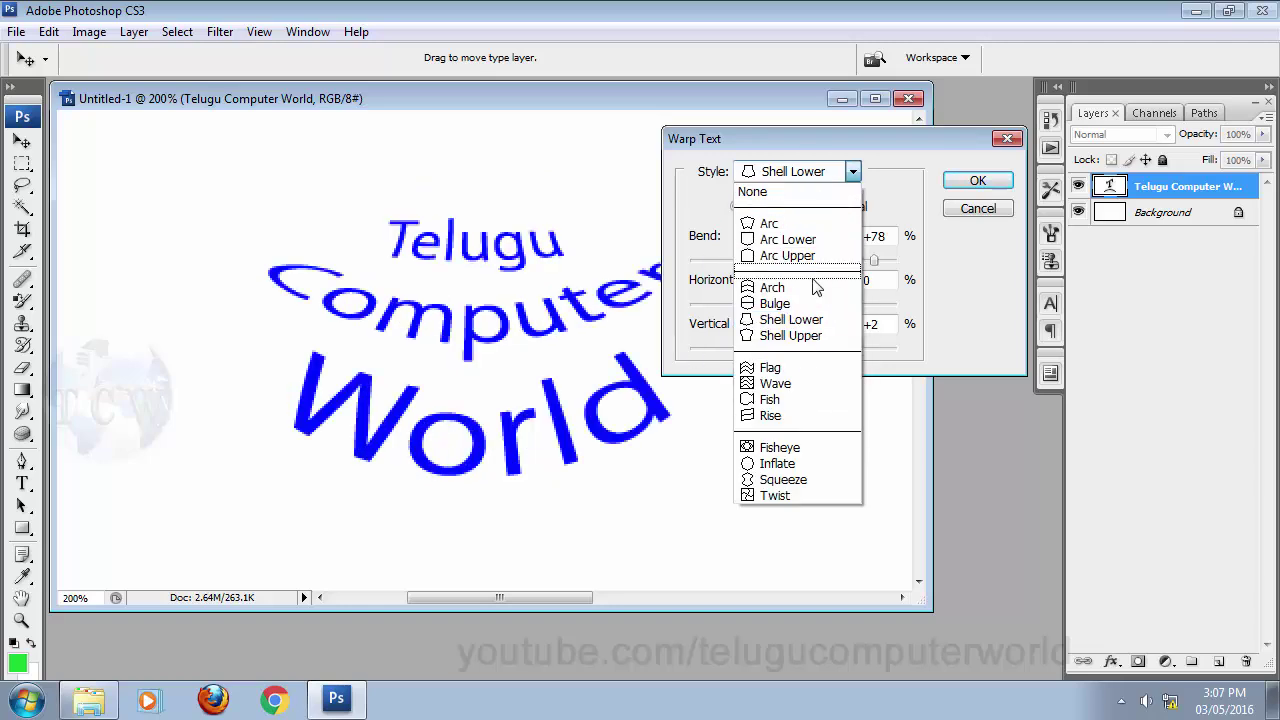
{"action": "left_click", "coordinate": [815, 334]}
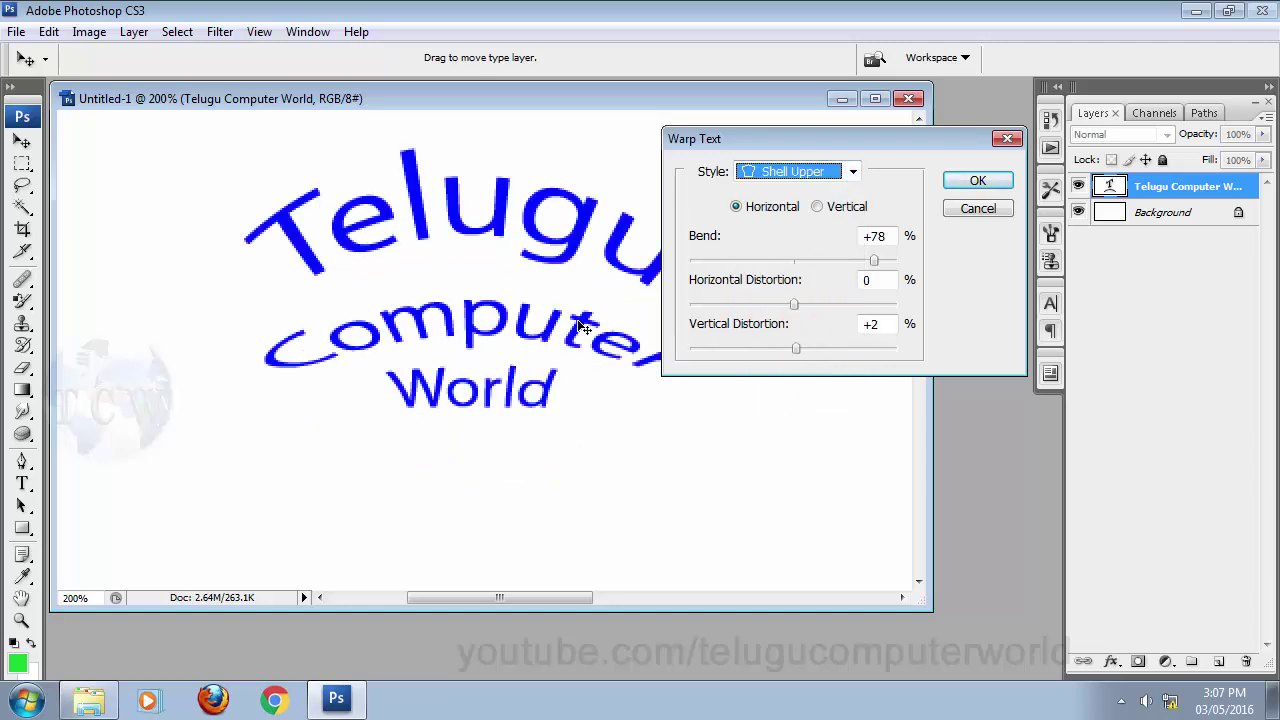
- Preview the Wave, Flag, Fish and Rise warp styles on the text at +78% bend
{"action": "left_click", "coordinate": [795, 174]}
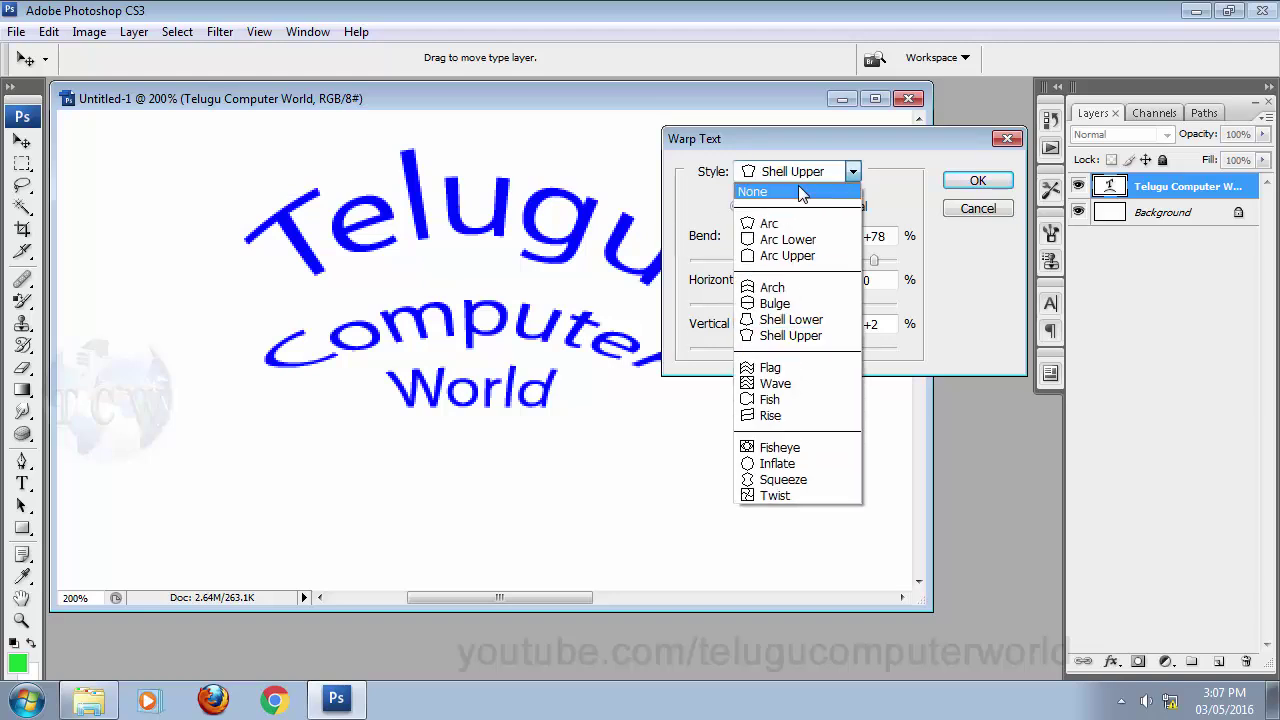
{"action": "left_click", "coordinate": [785, 382]}
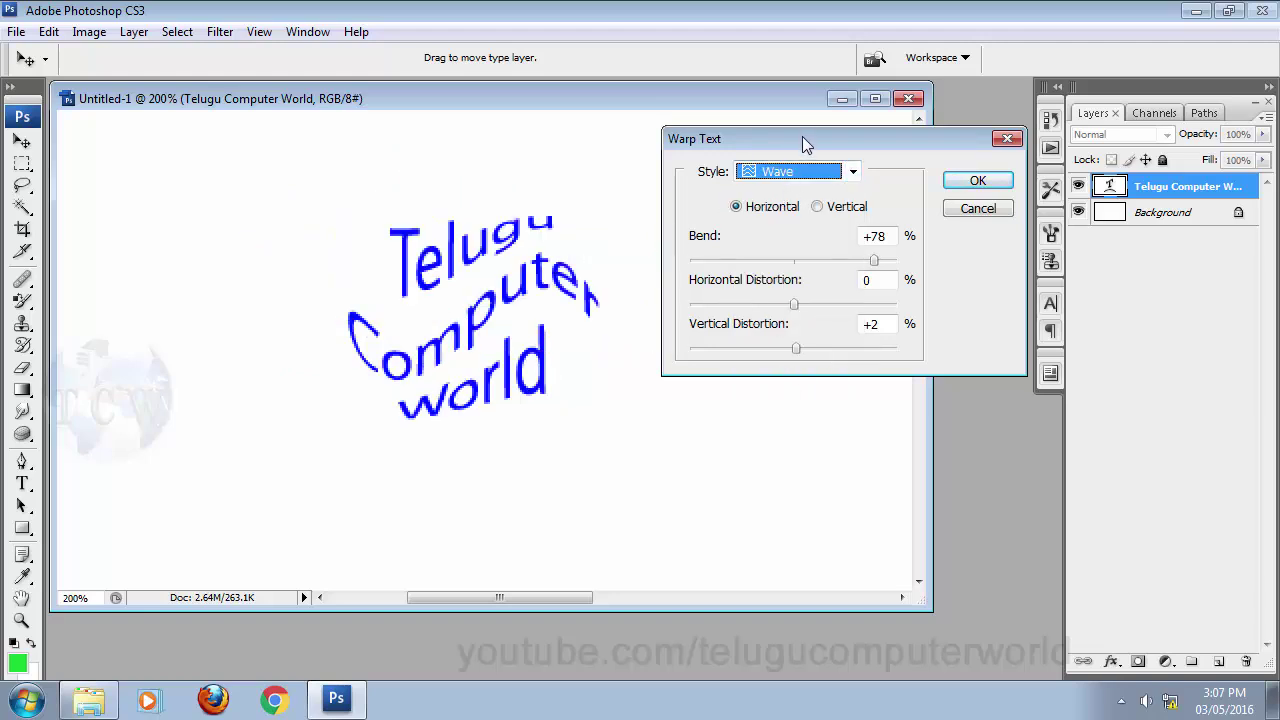
{"action": "left_click_drag", "start_coordinate": [802, 138], "coordinate": [875, 138]}
{"action": "left_click", "coordinate": [900, 172]}
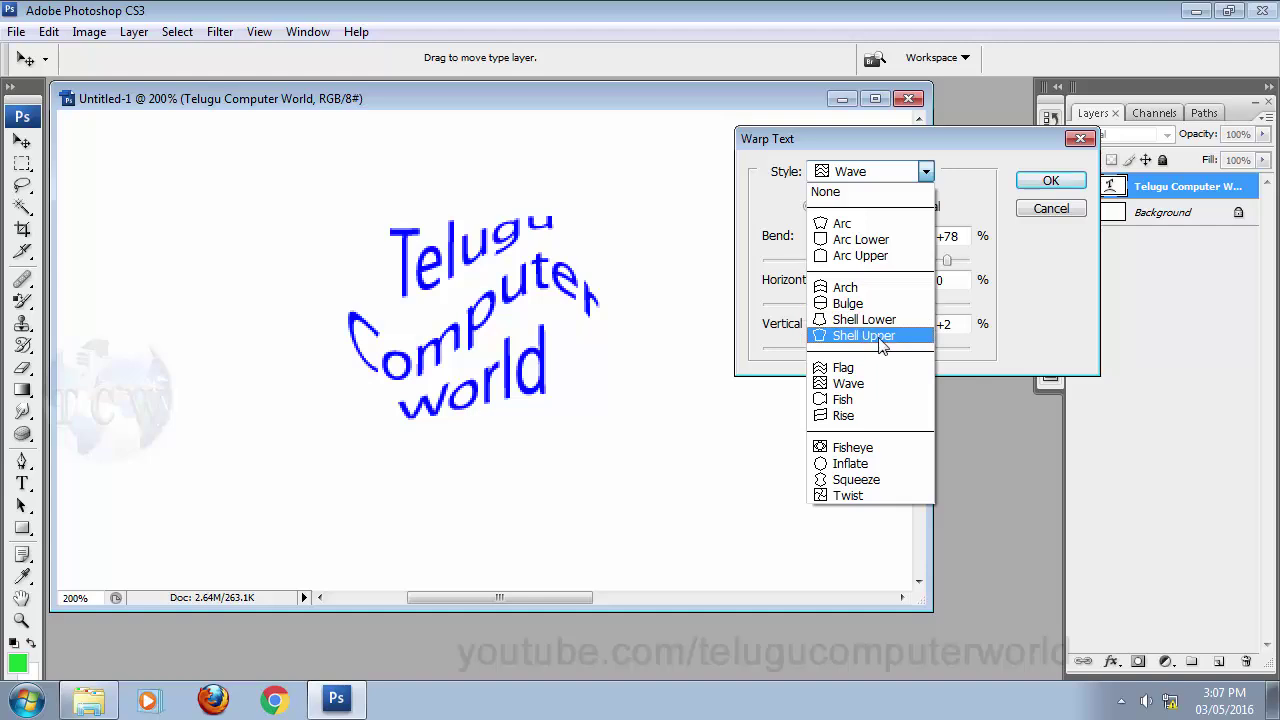
{"action": "left_click", "coordinate": [874, 367]}
{"action": "left_click", "coordinate": [874, 178]}
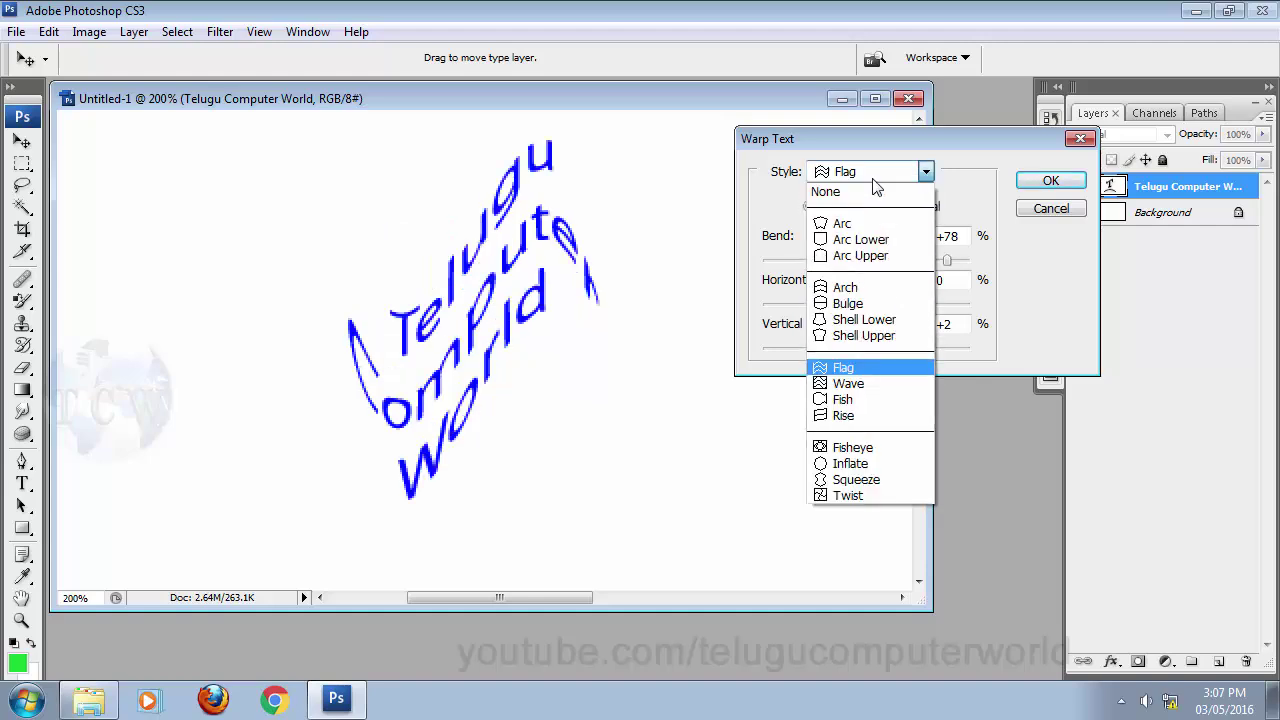
{"action": "left_click", "coordinate": [896, 398]}
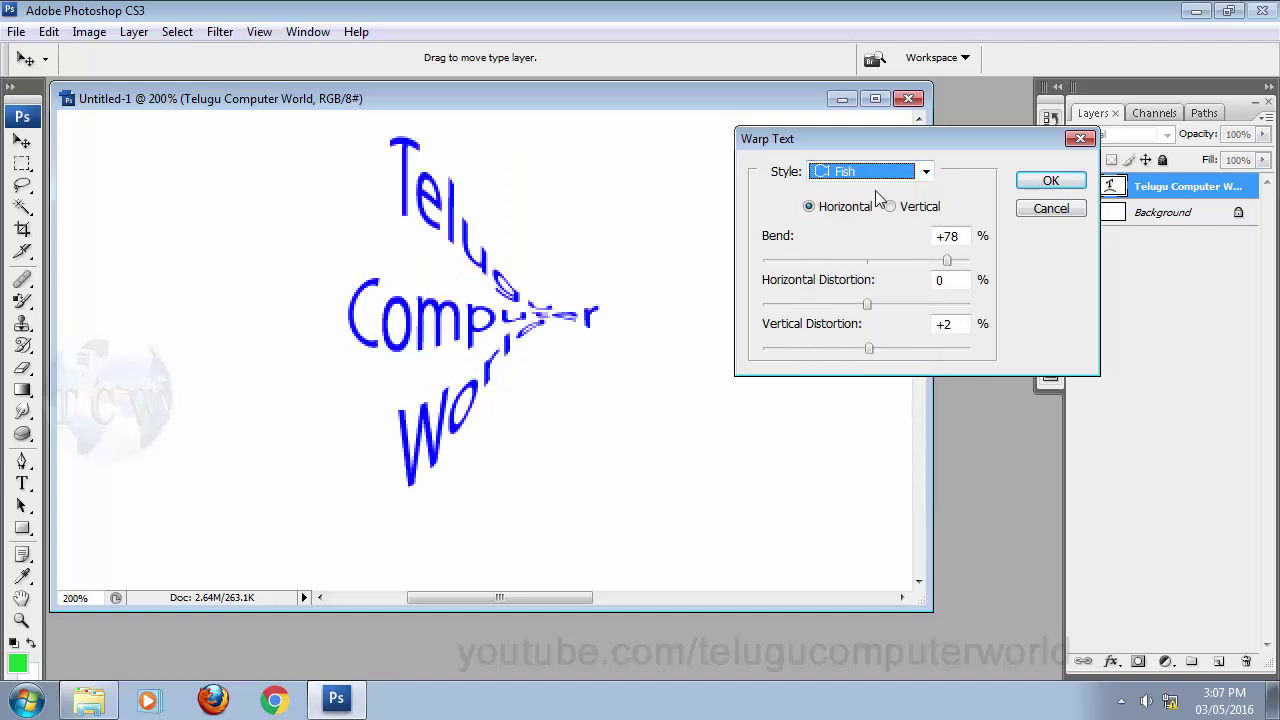
{"action": "left_click", "coordinate": [877, 174]}
{"action": "left_click", "coordinate": [894, 423]}
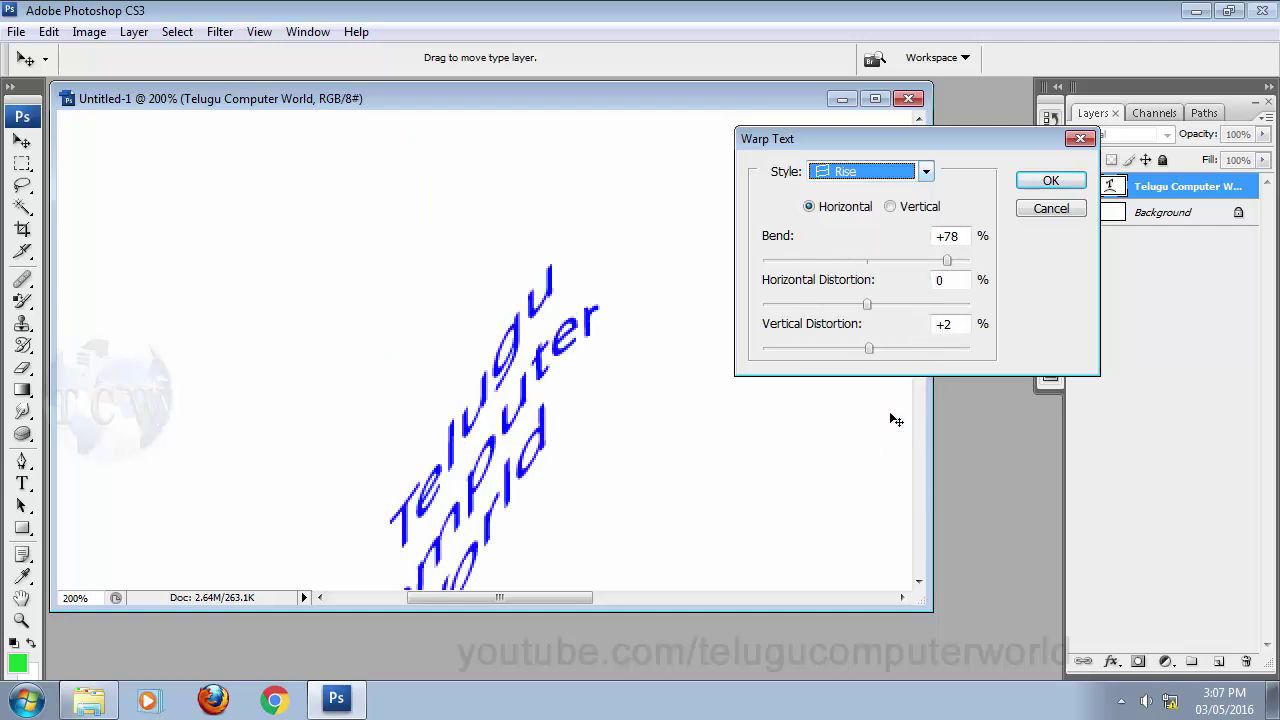
- Preview the Fisheye and Inflate warp styles, and apply the Arc style at +78% bend to the text
{"action": "left_click", "coordinate": [886, 175]}
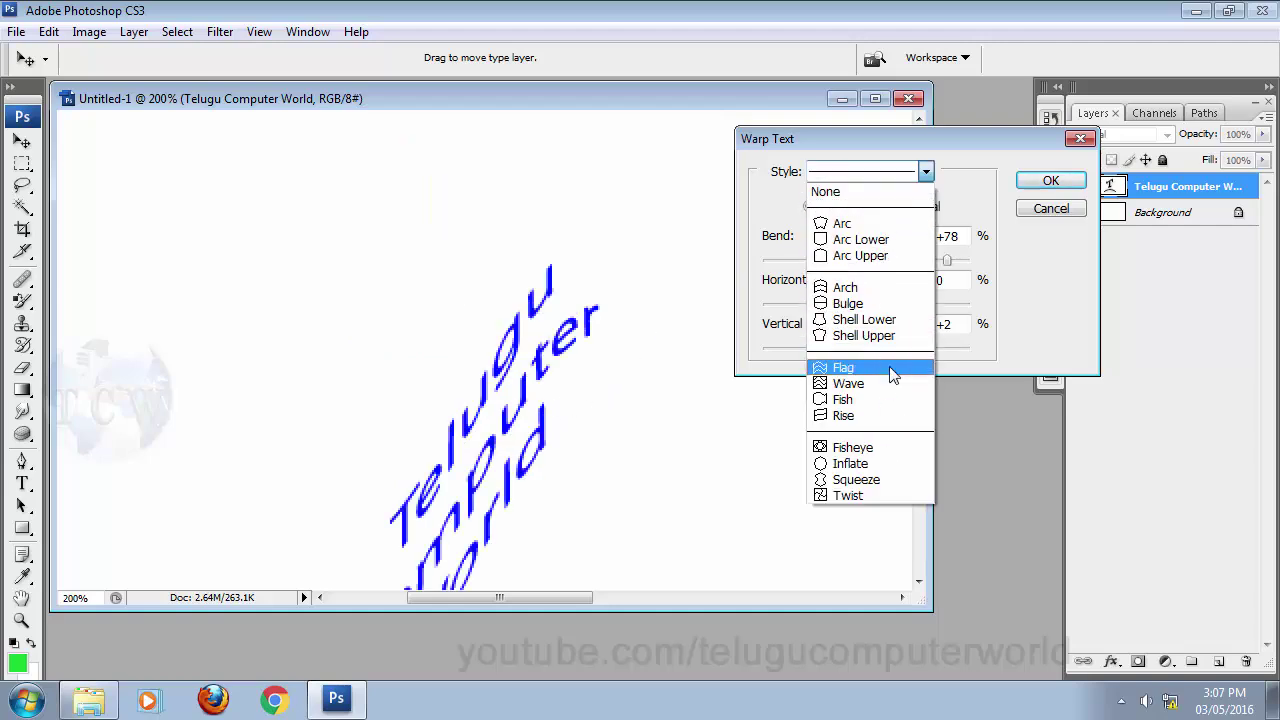
{"action": "left_click", "coordinate": [892, 446]}
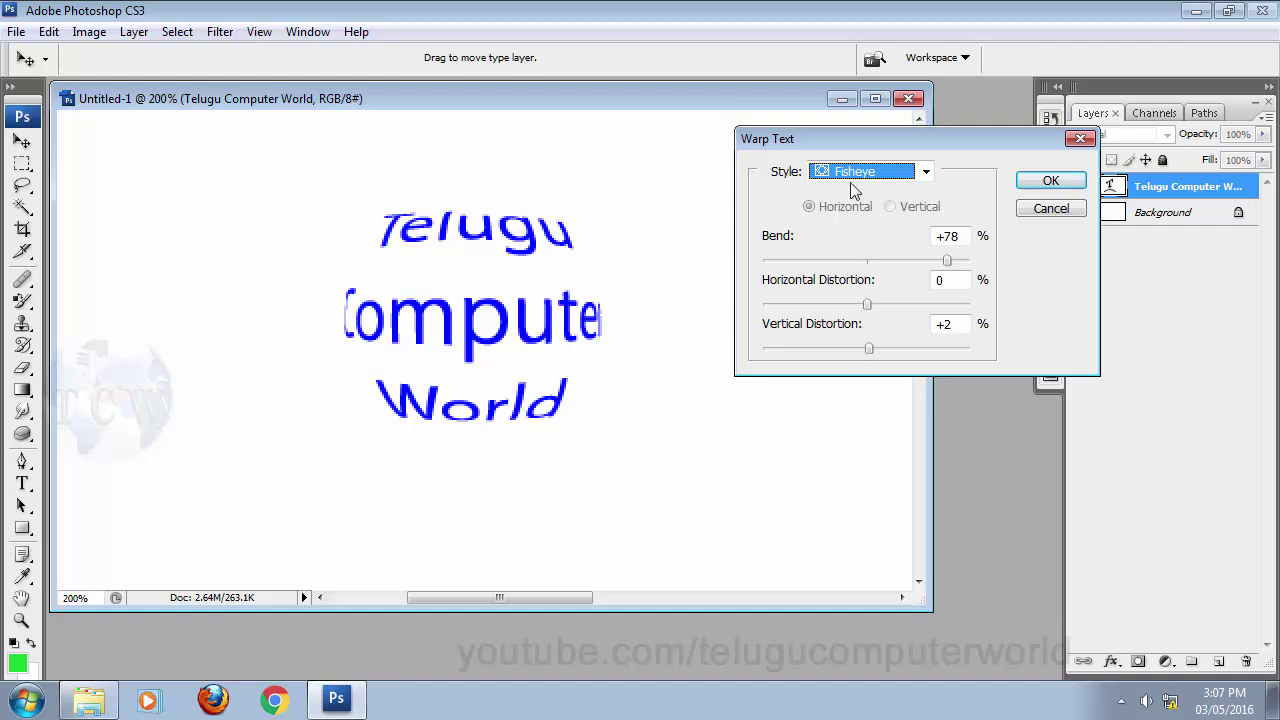
{"action": "left_click", "coordinate": [851, 178]}
{"action": "left_click", "coordinate": [884, 463]}
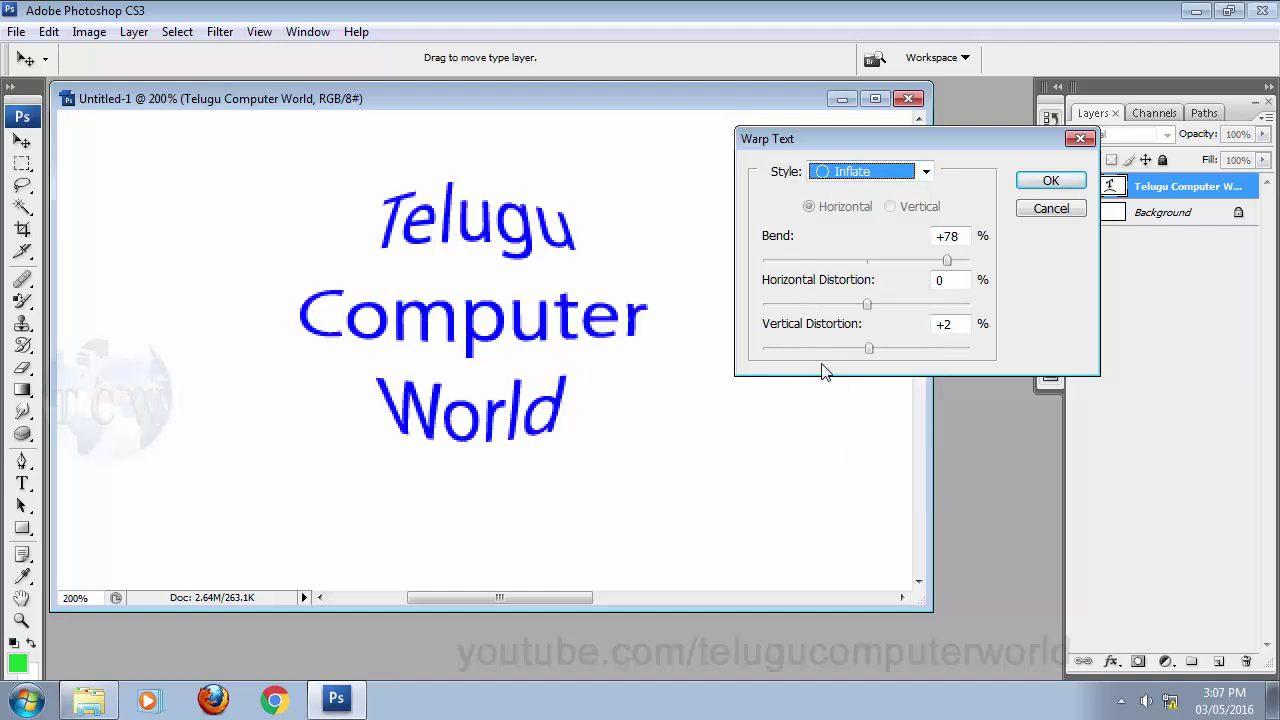
{"action": "left_click", "coordinate": [840, 177]}
{"action": "left_click", "coordinate": [848, 221]}
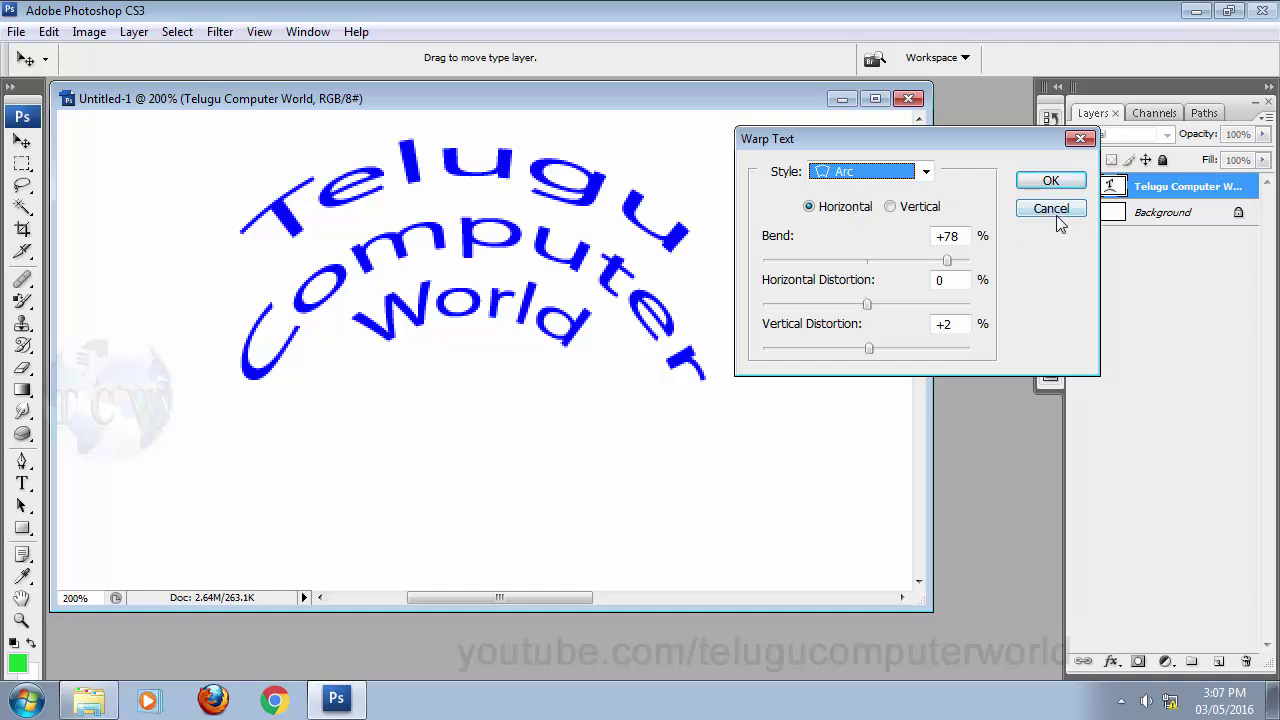
{"action": "left_click", "coordinate": [1050, 181]}
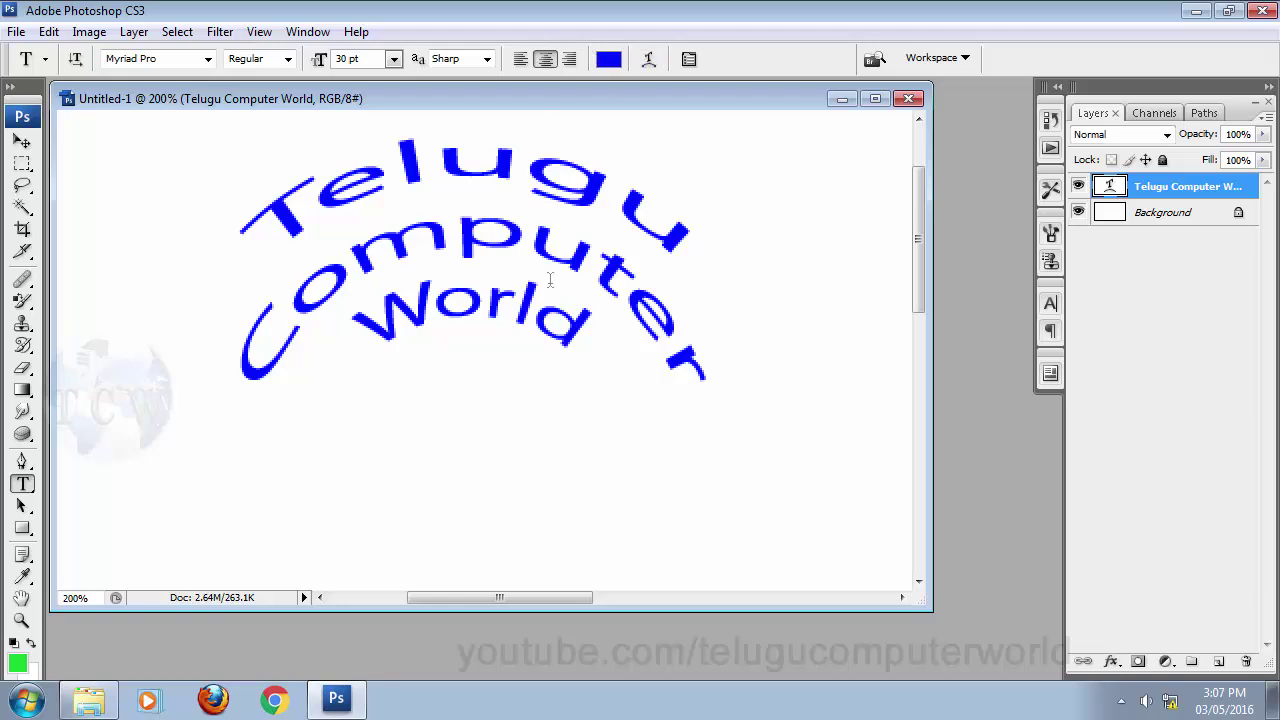
- Remove the warp from the text layer by setting its warp style to None
{"action": "left_click", "coordinate": [653, 59]}
{"action": "left_click", "coordinate": [926, 173]}
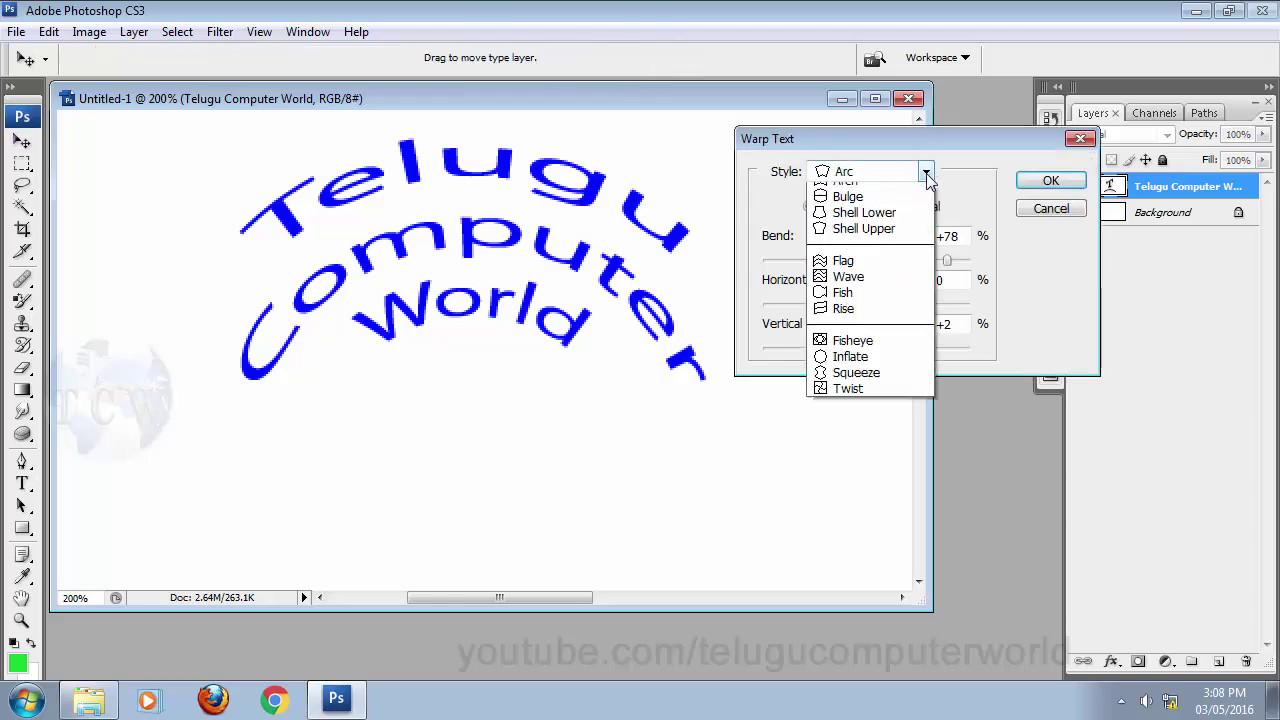
{"action": "left_click", "coordinate": [830, 191]}
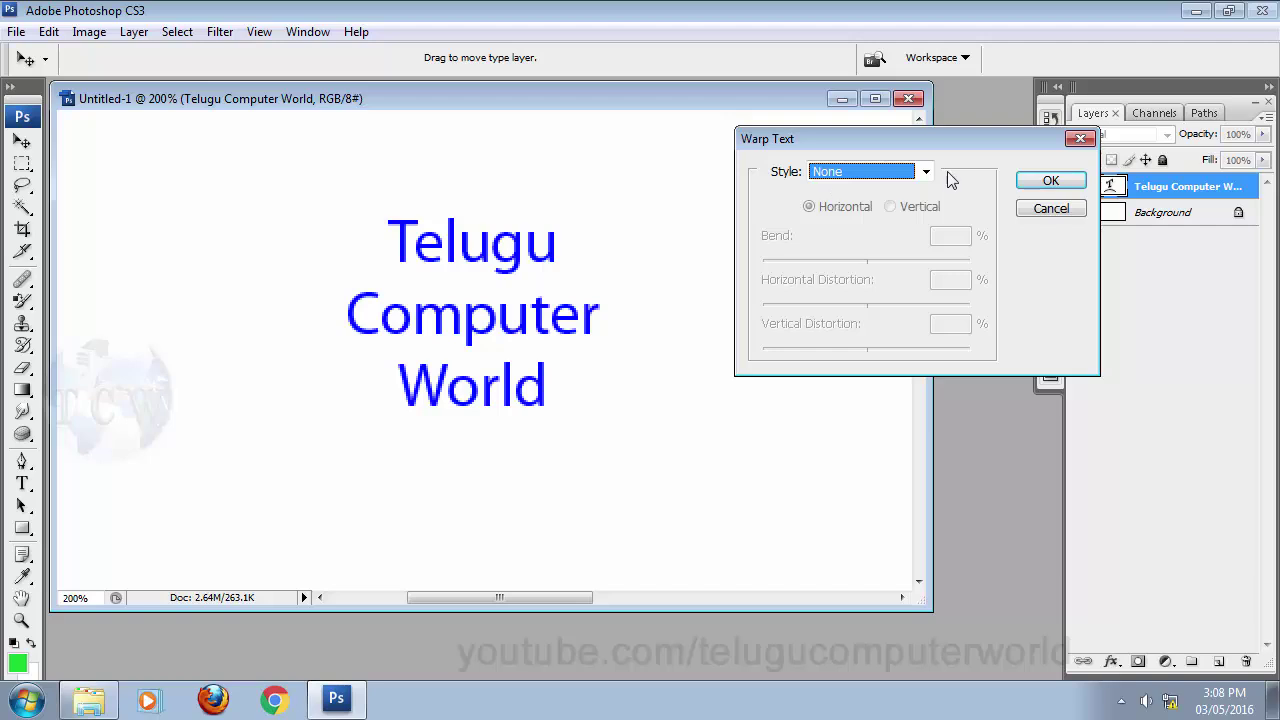
{"action": "left_click", "coordinate": [1051, 180]}
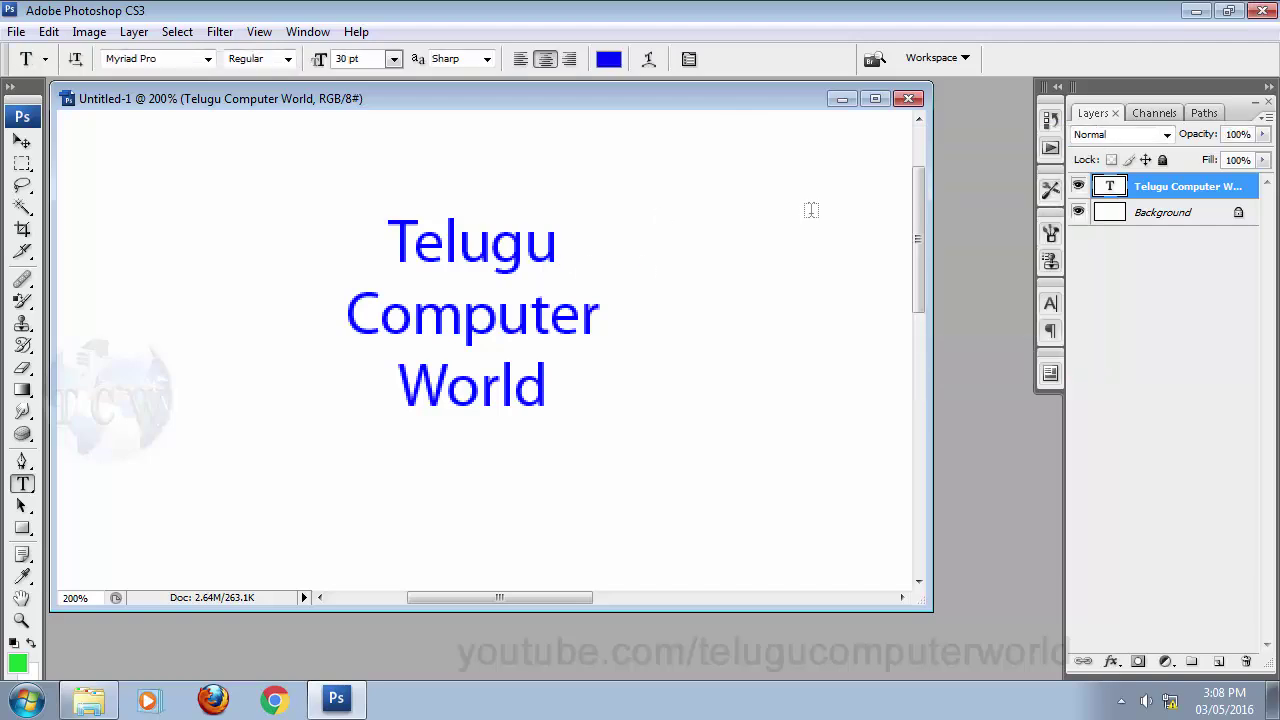
- Review the Warp Text settings of the type layer and close them without applying a warp
{"action": "left_click", "coordinate": [22, 143]}
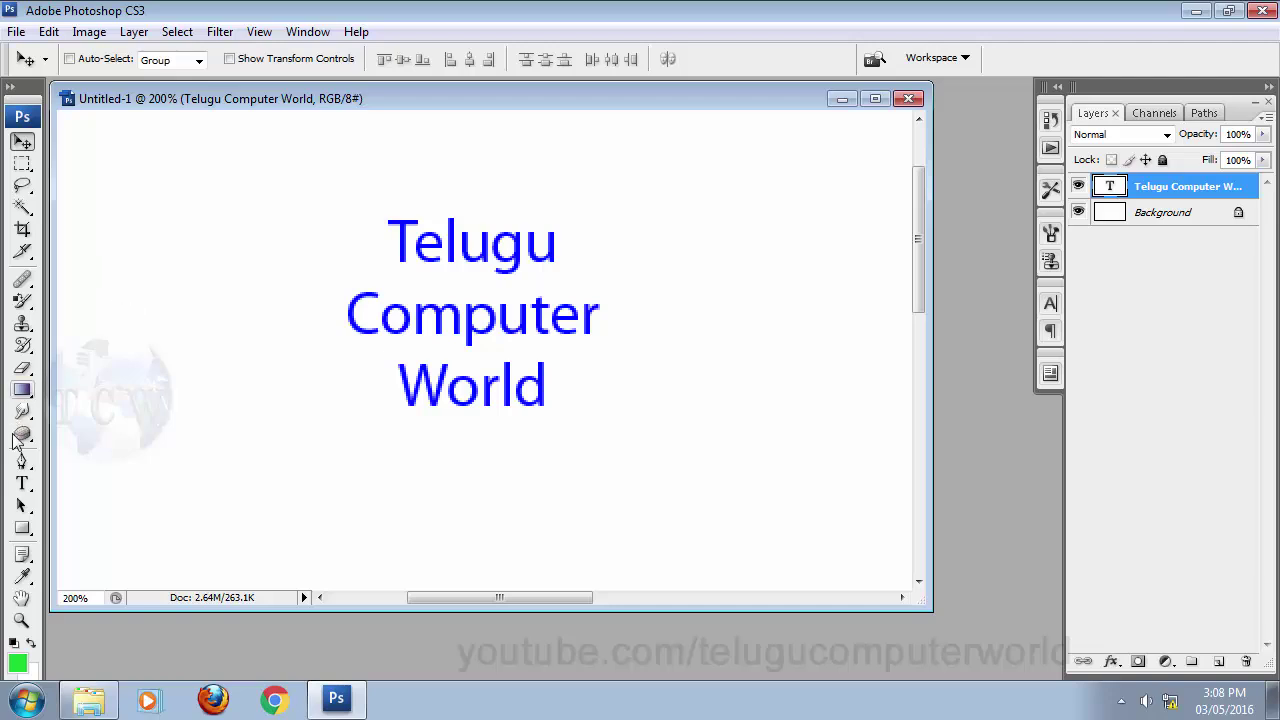
{"action": "left_click", "coordinate": [22, 483]}
{"action": "left_click", "coordinate": [649, 61]}
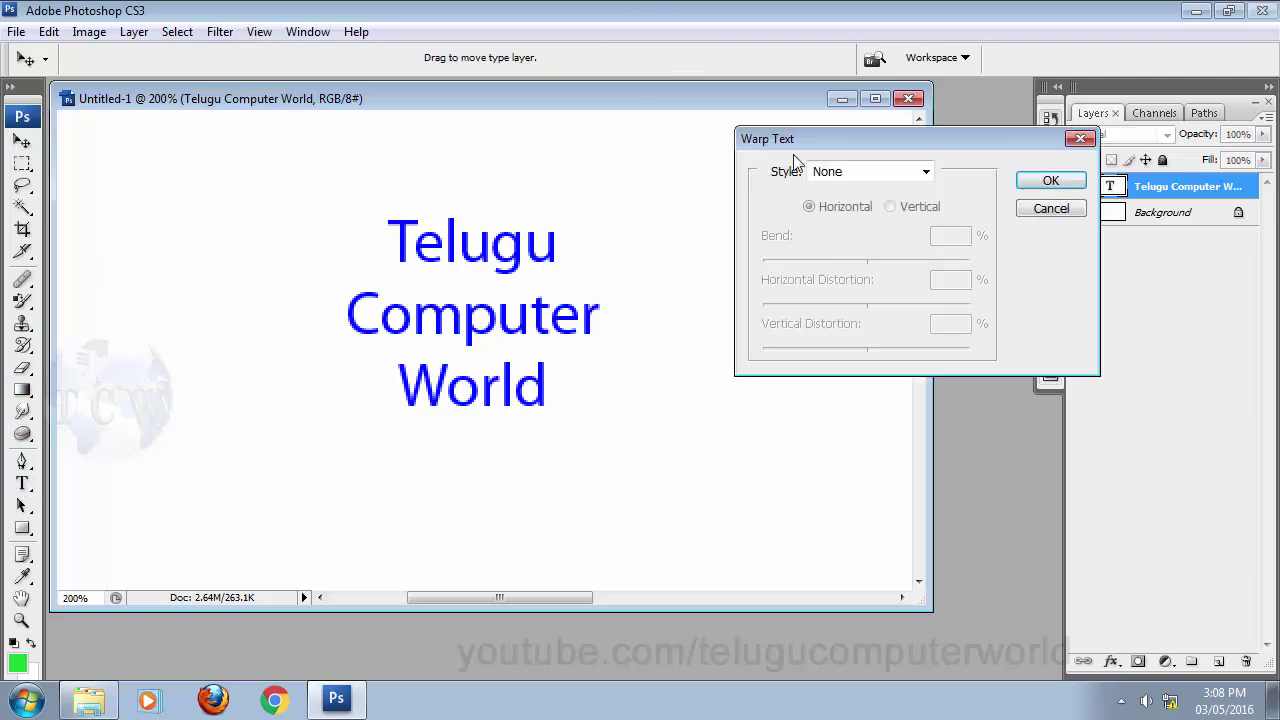
{"action": "left_click", "coordinate": [1080, 139]}
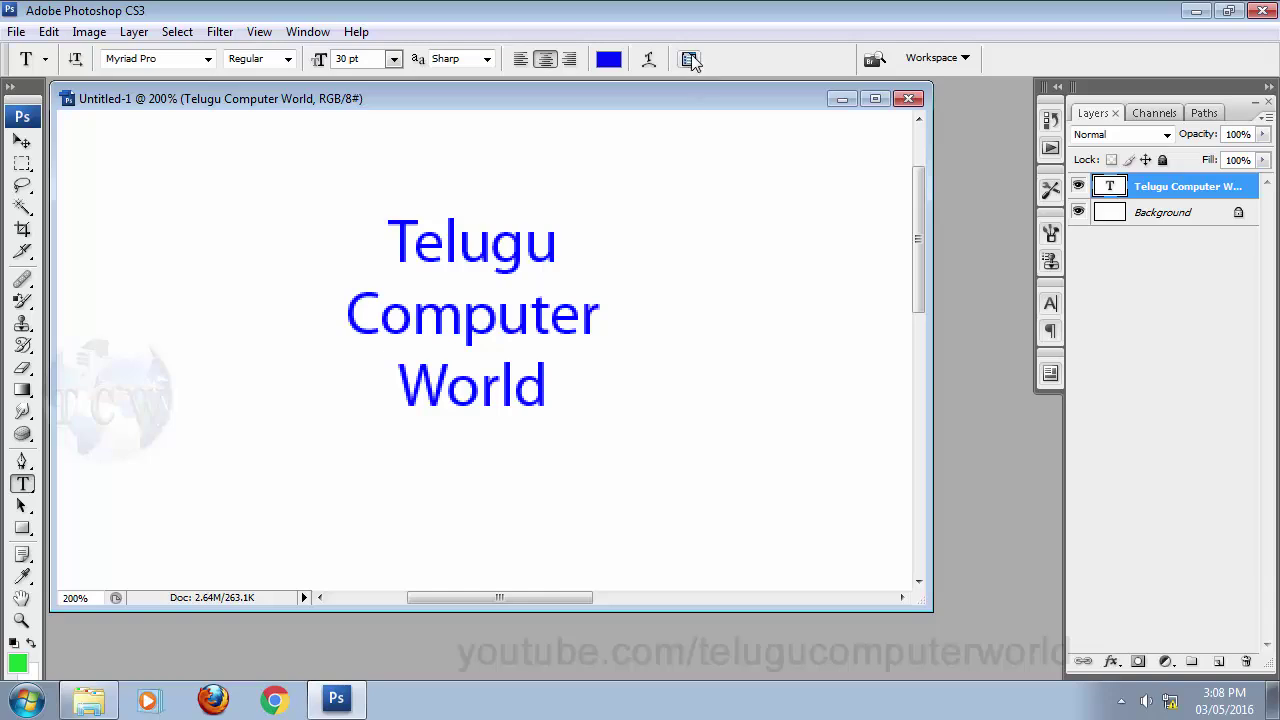
- Bring up the character settings beside the text and step through nearby fonts from Mysterious back to MuseeItalic
{"action": "left_click", "coordinate": [692, 61]}
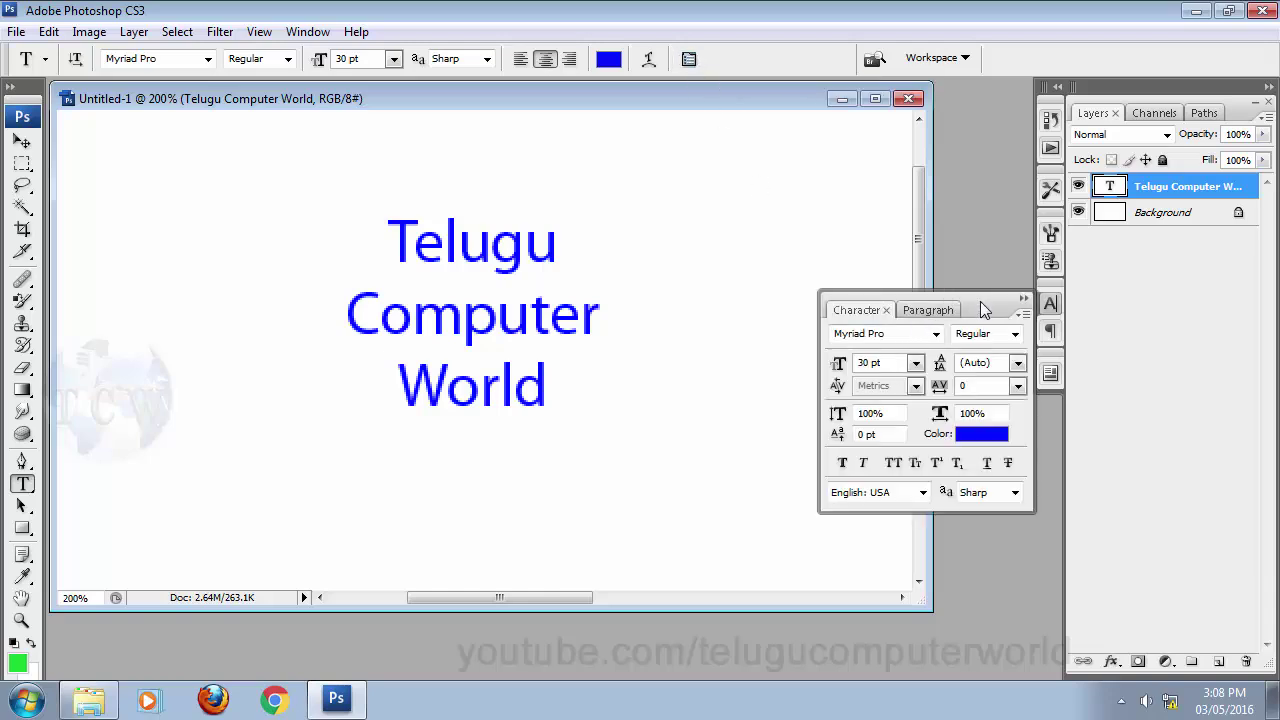
{"action": "left_click_drag", "start_coordinate": [972, 292], "coordinate": [871, 140]}
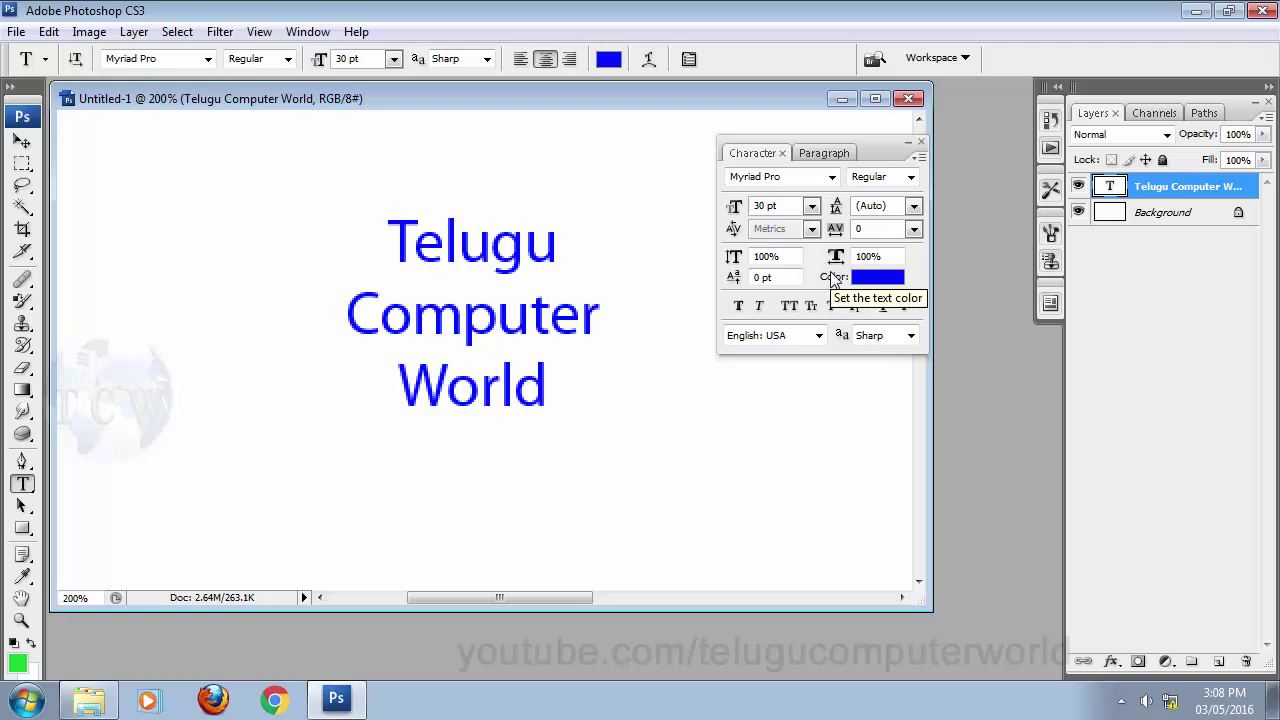
{"action": "left_click", "coordinate": [795, 178]}
{"action": "key", "text": "Down"}
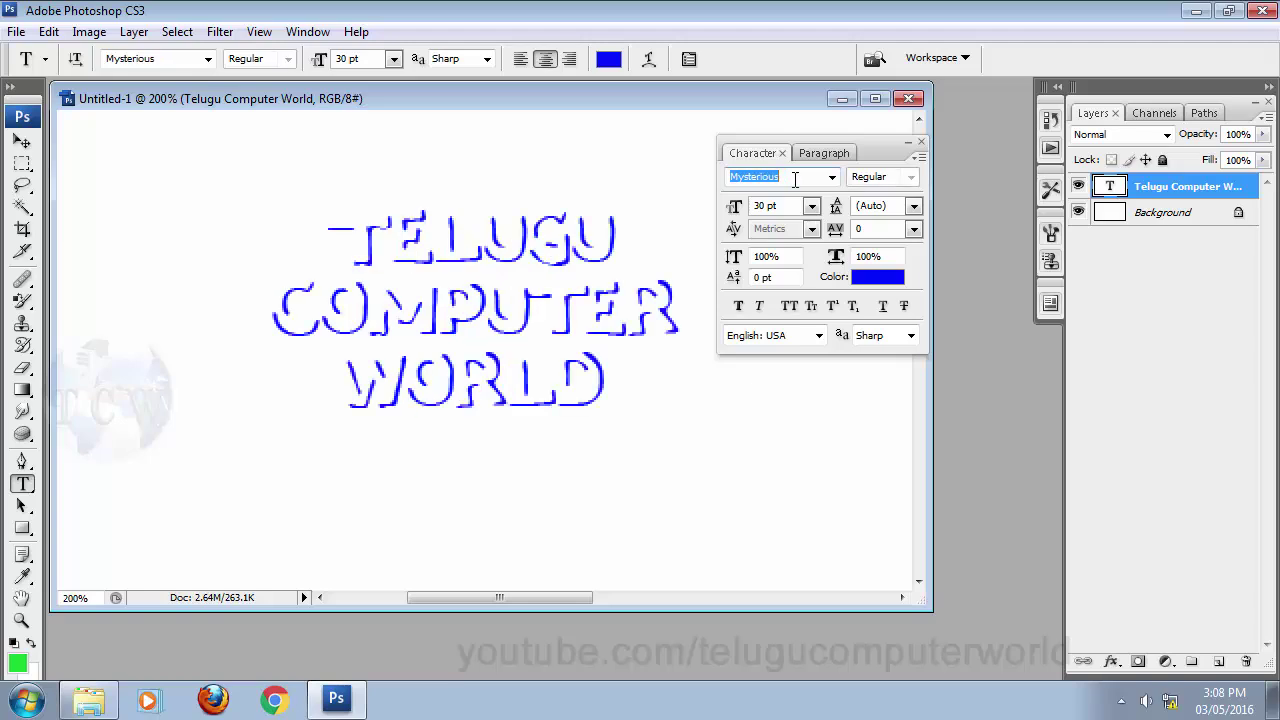
{"action": "key", "text": "Up"}
{"action": "key", "text": "Up"}
{"action": "key", "text": "Up"}
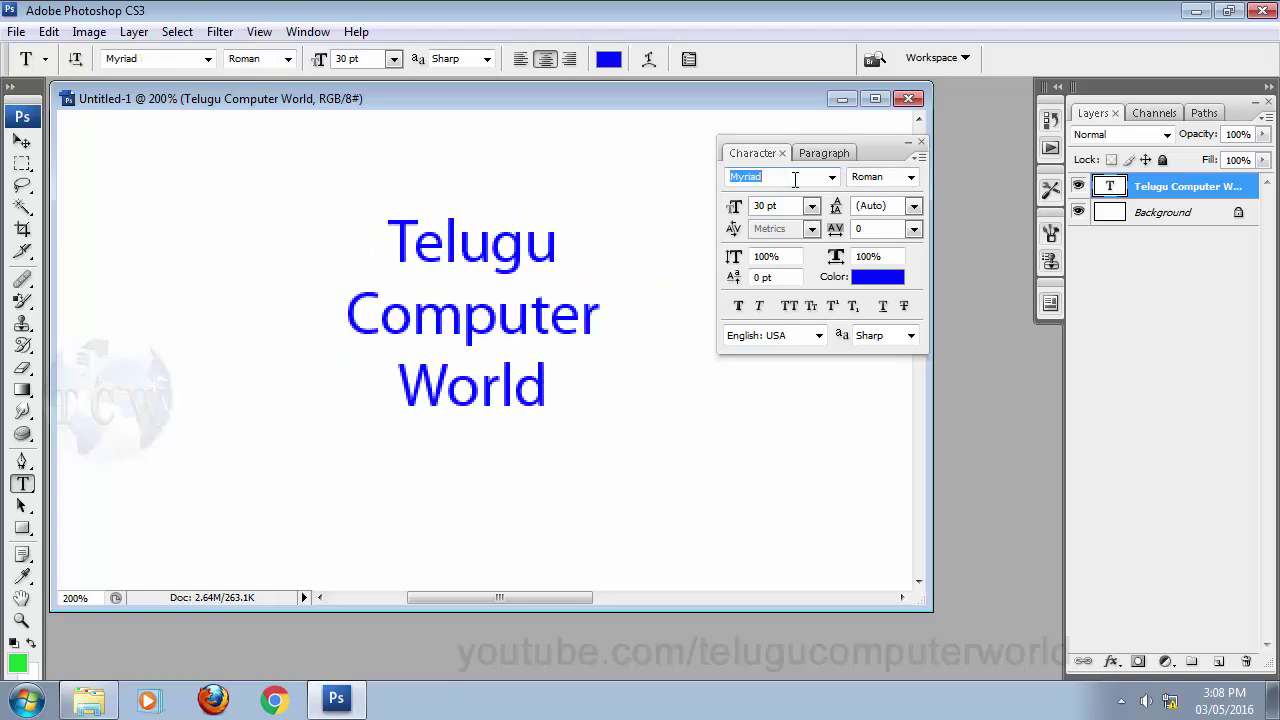
{"action": "key", "text": "Up"}
{"action": "key", "text": "Up"}
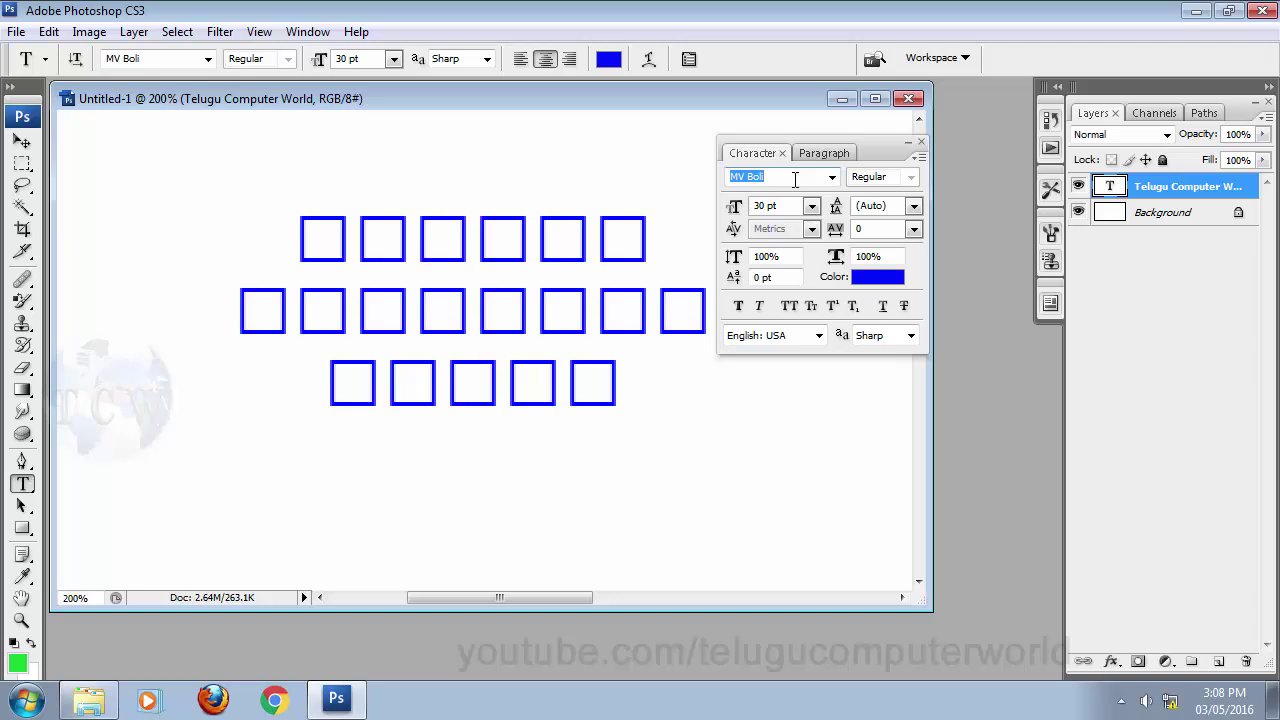
{"action": "key", "text": "Up"}
{"action": "key", "text": "Up"}
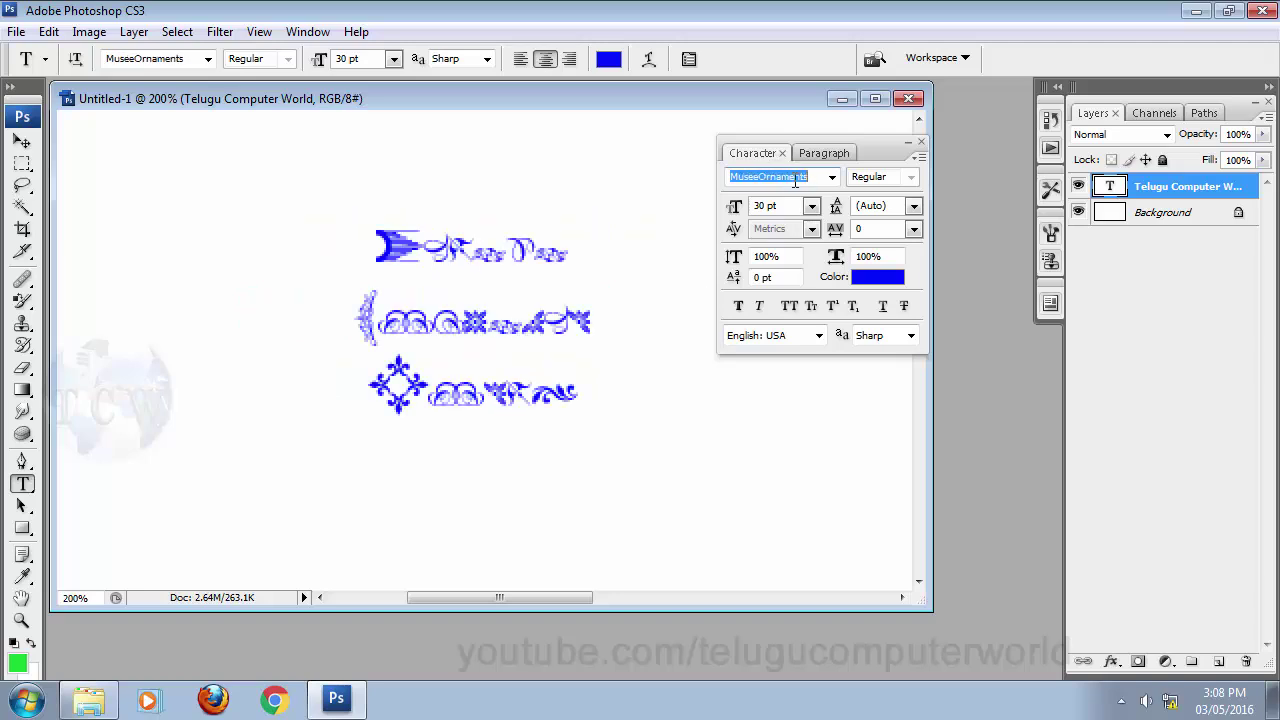
{"action": "key", "text": "Up"}
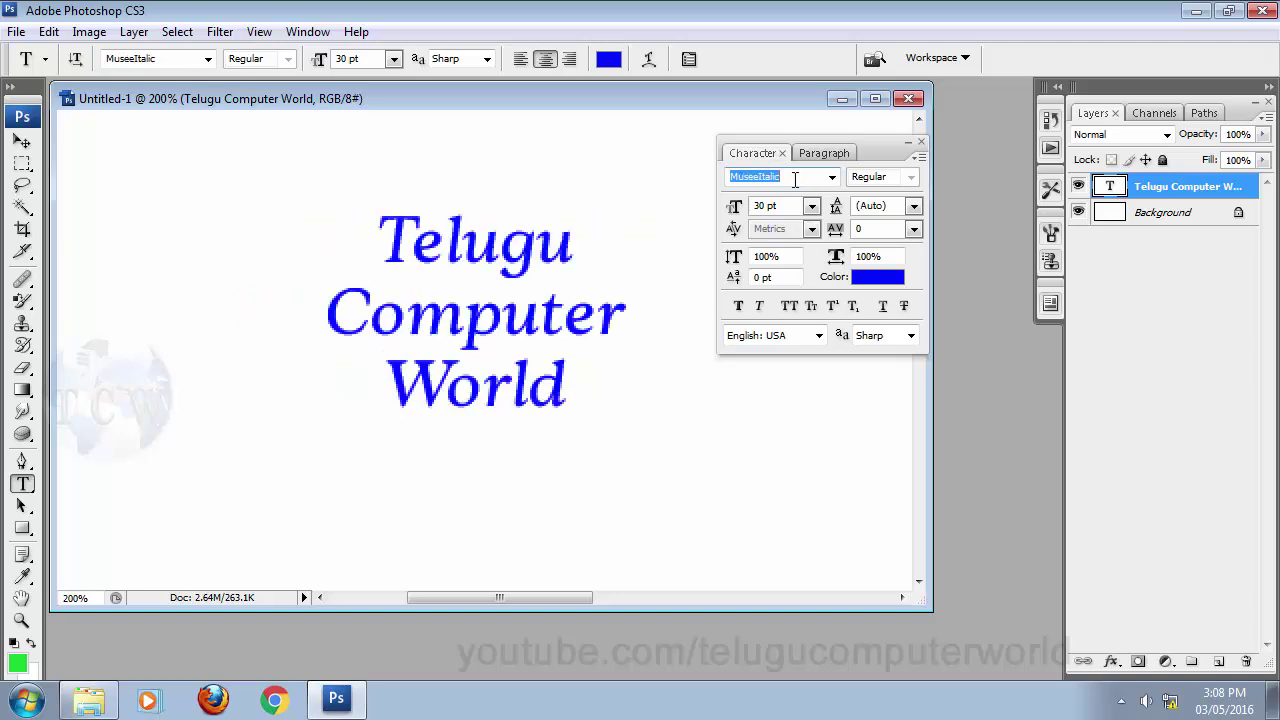
- Try the Mystic font in its Italic style on the text, and switch to the Mystik Orbs font
{"action": "left_click", "coordinate": [795, 179]}
{"action": "left_click", "coordinate": [831, 177]}
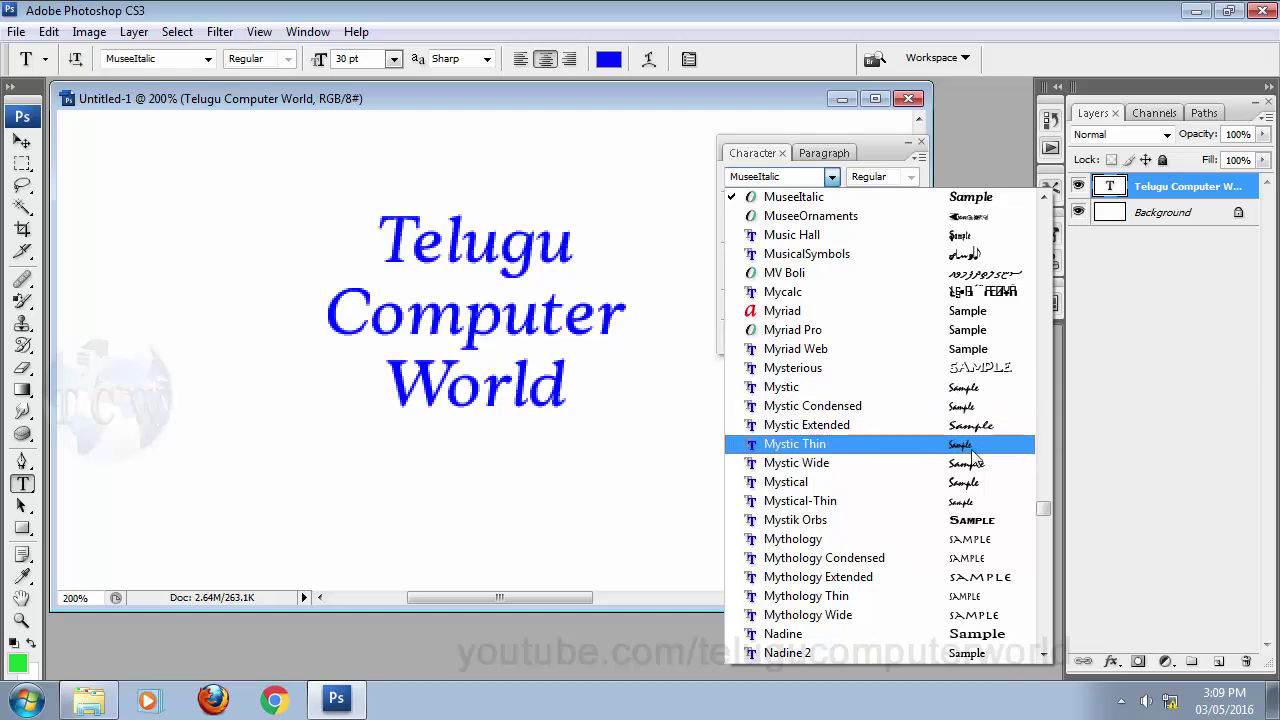
{"action": "left_click", "coordinate": [962, 386]}
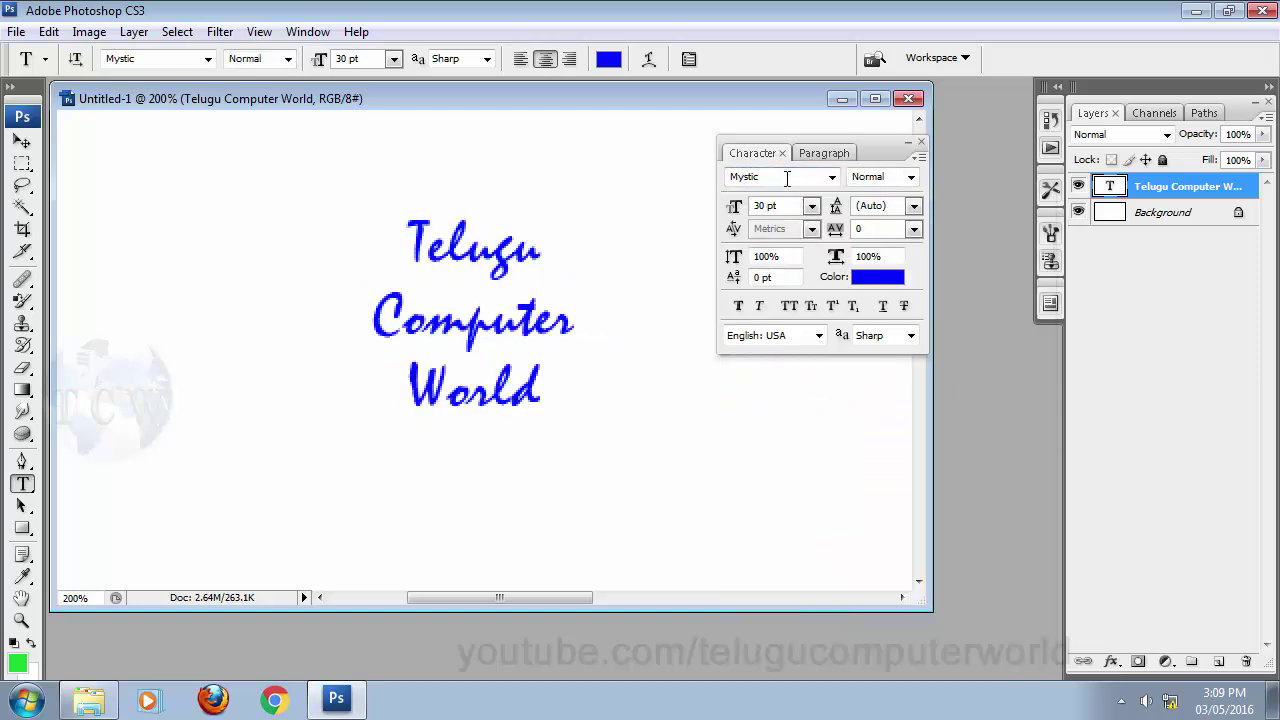
{"action": "left_click", "coordinate": [911, 177]}
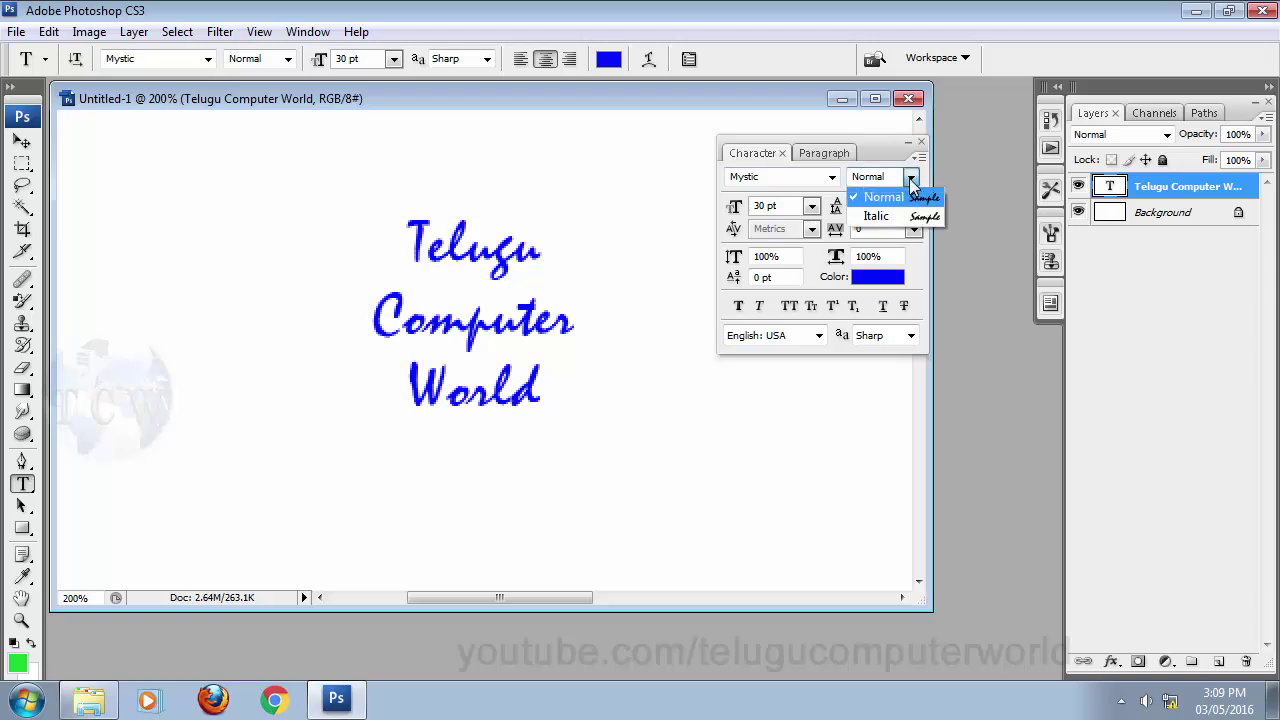
{"action": "left_click", "coordinate": [884, 217]}
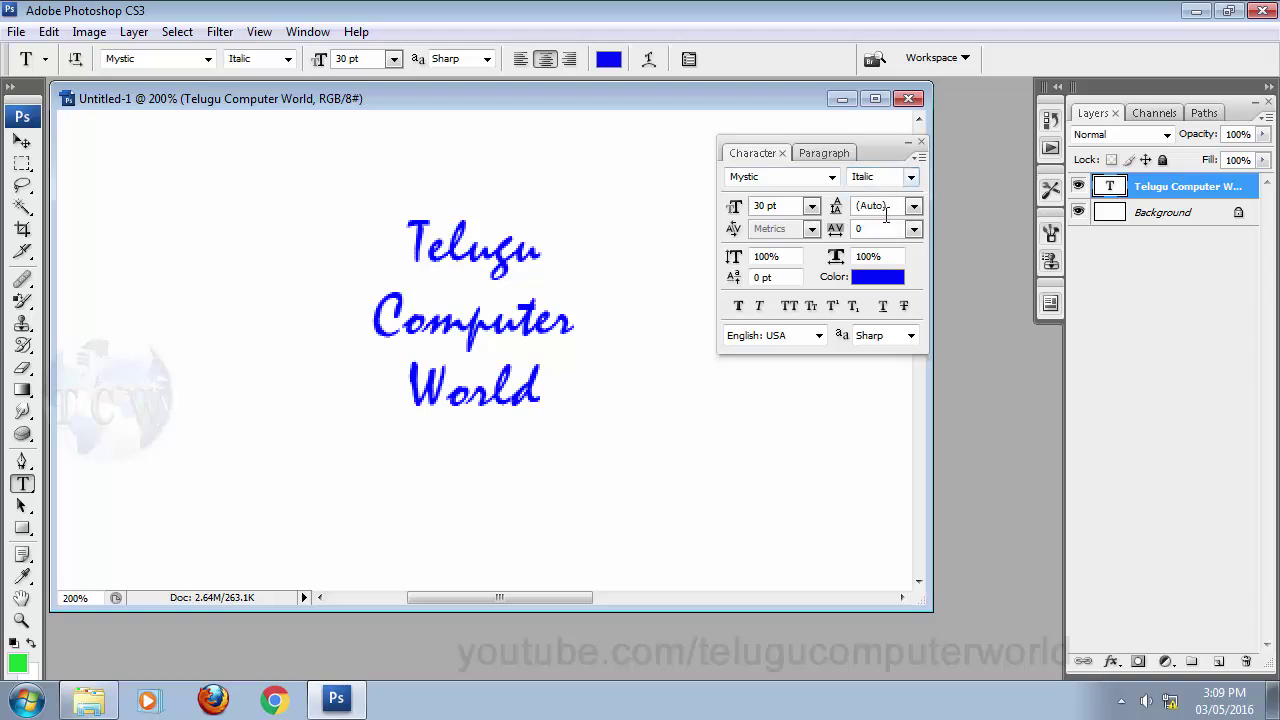
{"action": "left_click", "coordinate": [832, 177]}
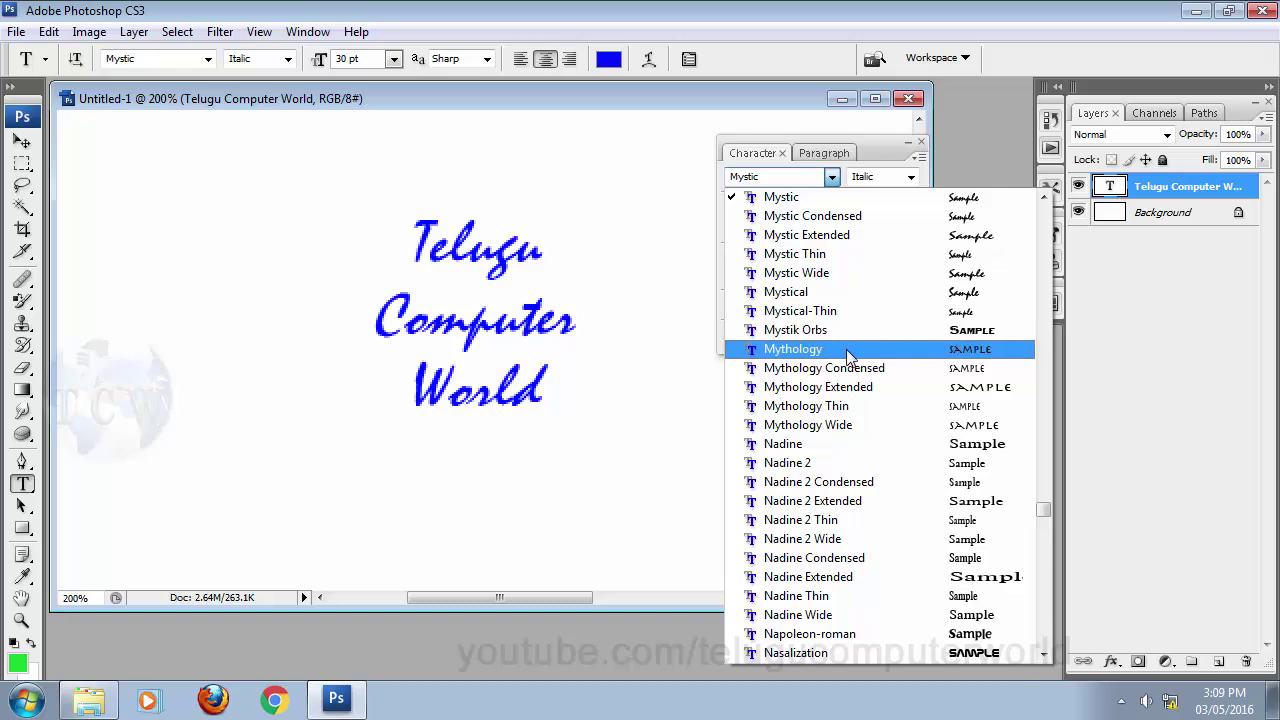
{"action": "left_click", "coordinate": [845, 330]}
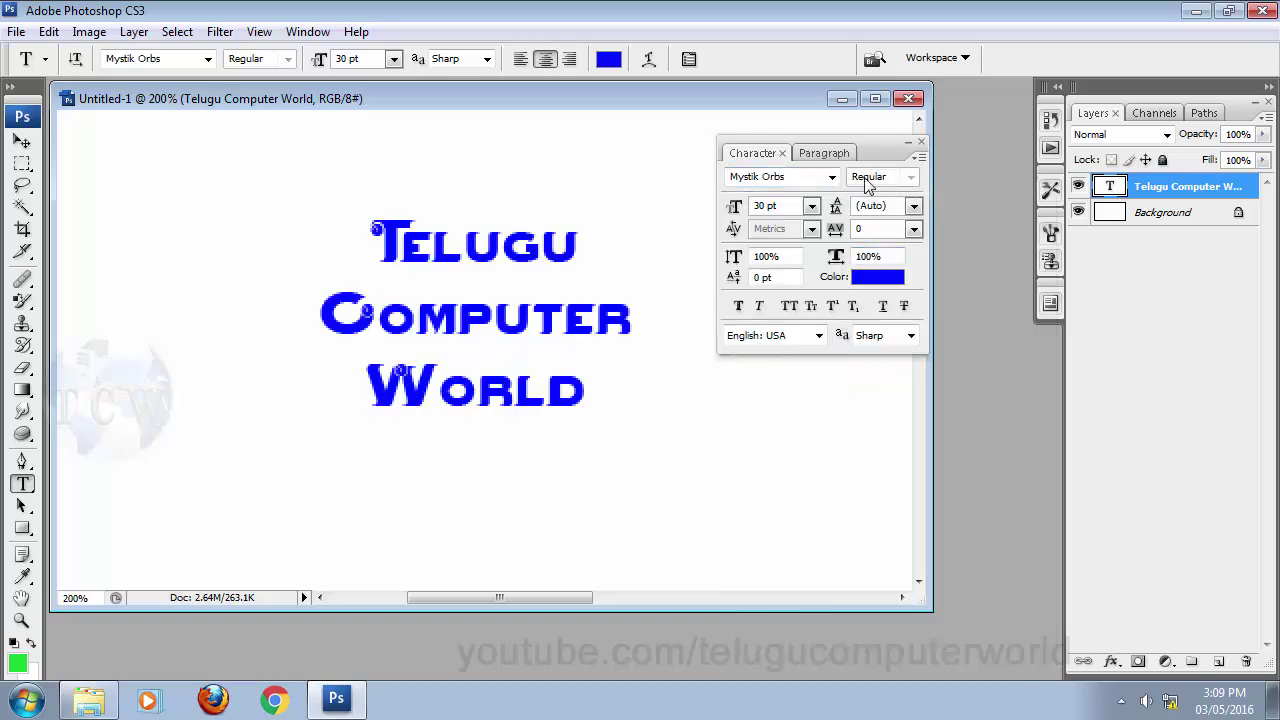
- Change the text font to Nadine Extended, try its Bold style, and return the style to Normal
{"action": "left_click", "coordinate": [831, 176]}
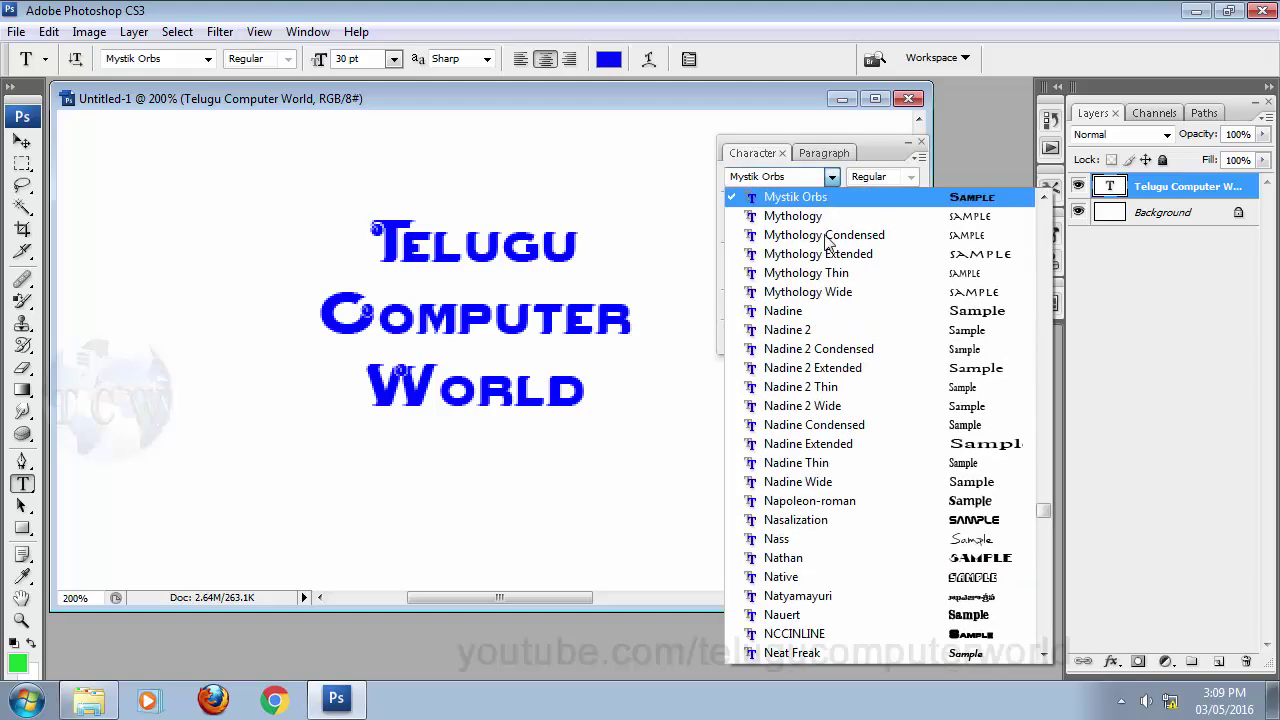
{"action": "left_click", "coordinate": [824, 440]}
{"action": "left_click", "coordinate": [910, 177]}
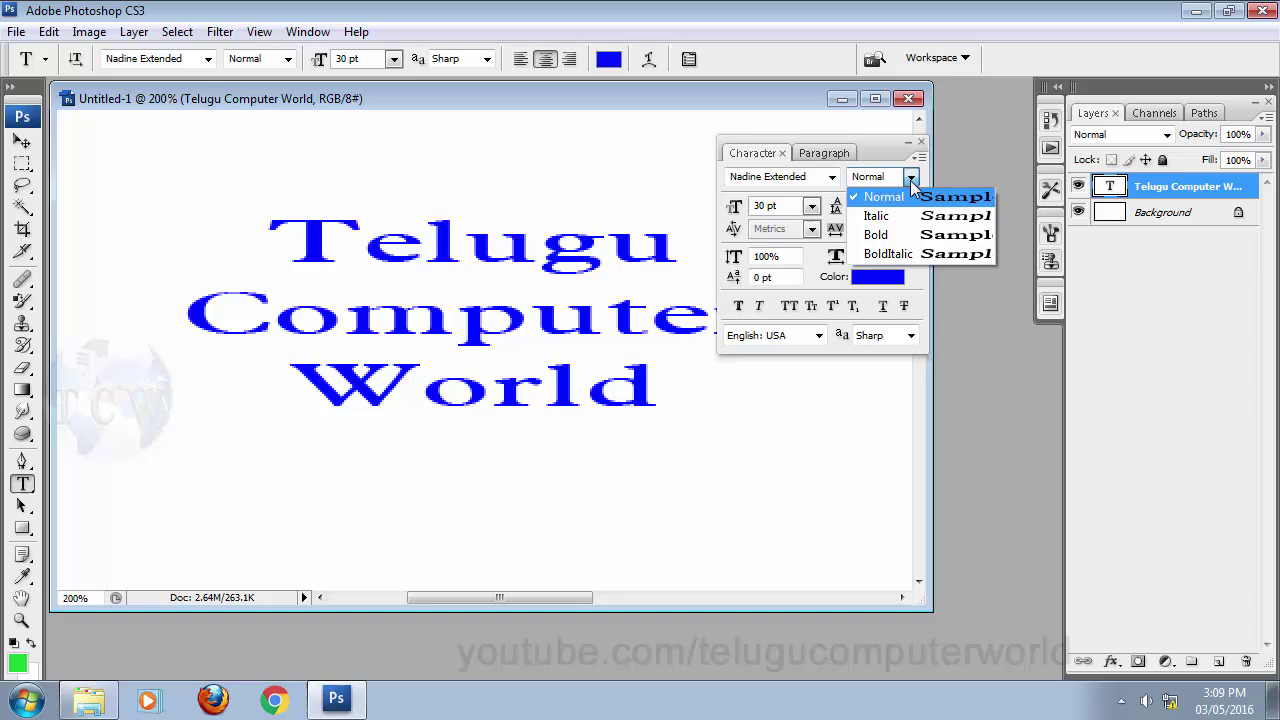
{"action": "left_click", "coordinate": [883, 234]}
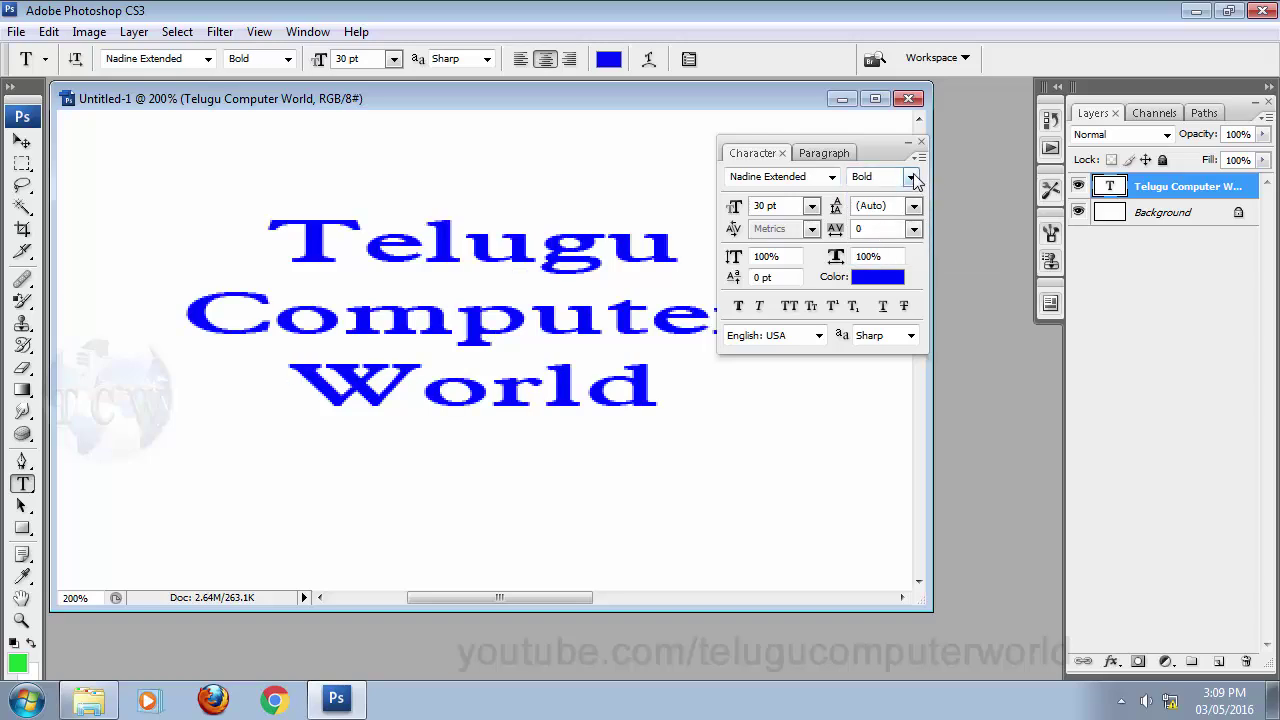
{"action": "left_click", "coordinate": [910, 177]}
{"action": "left_click", "coordinate": [883, 197]}
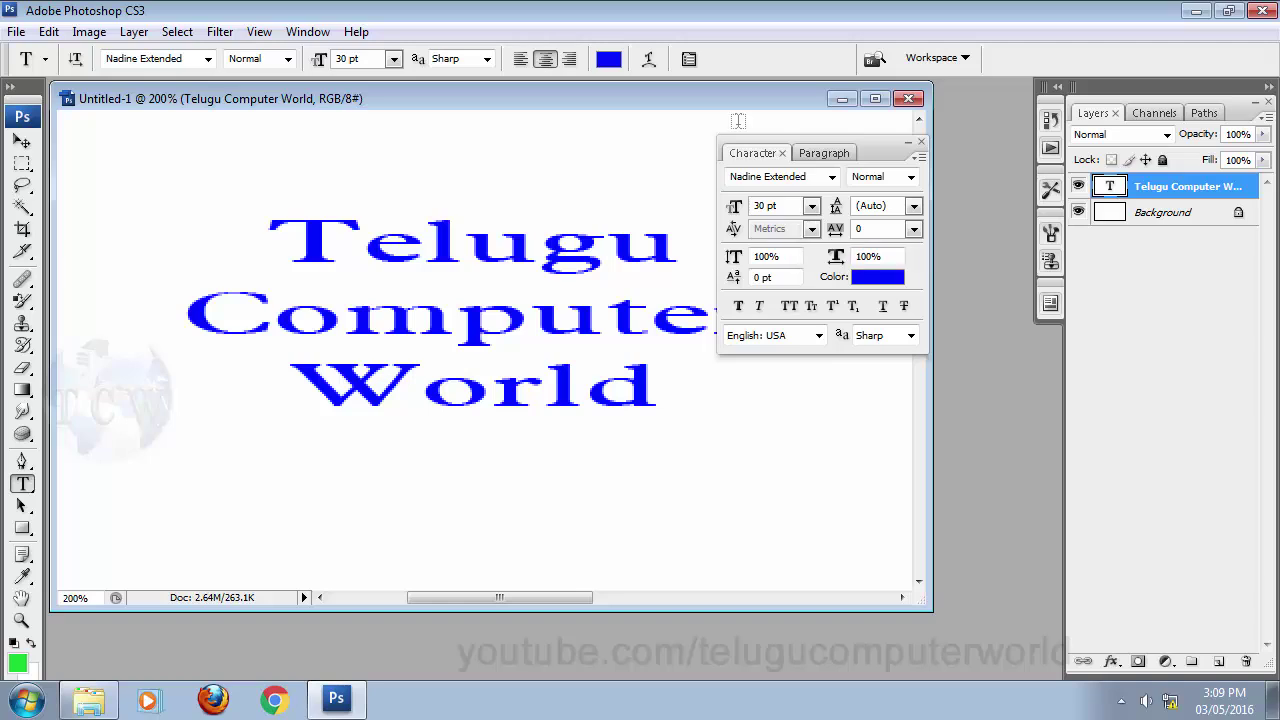
{"action": "left_click", "coordinate": [285, 59]}
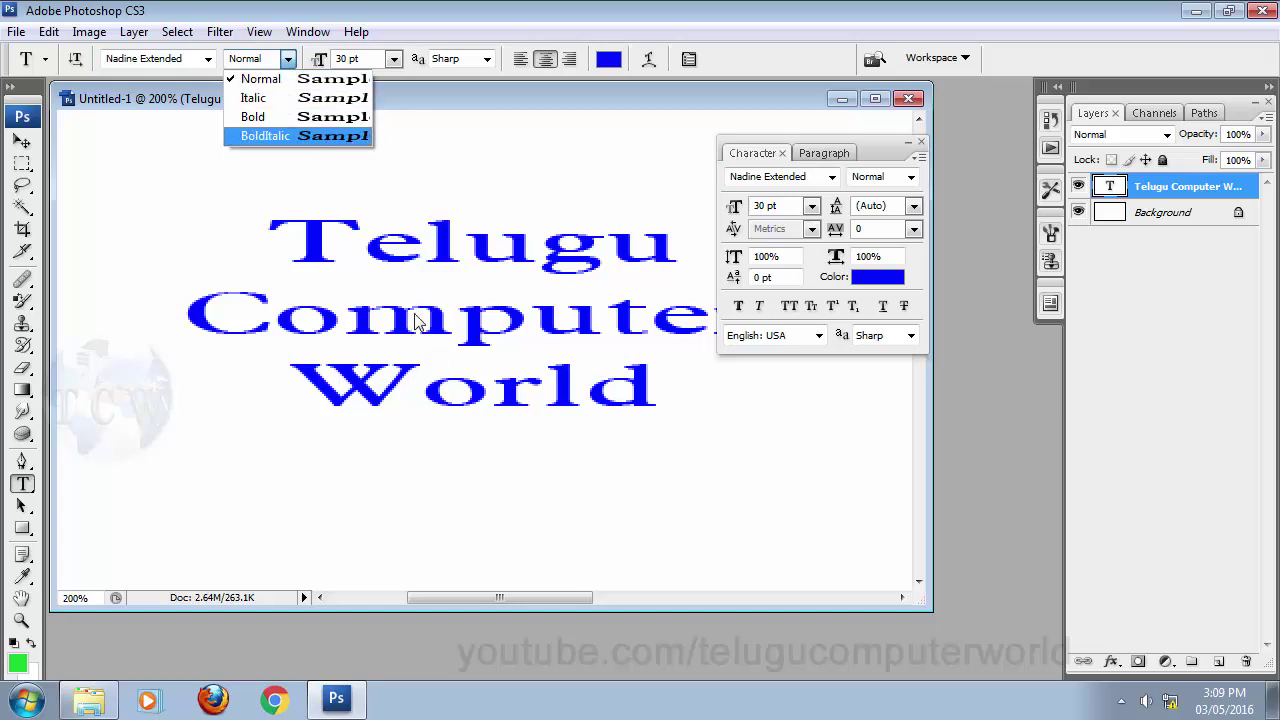
{"action": "left_click", "coordinate": [815, 62]}
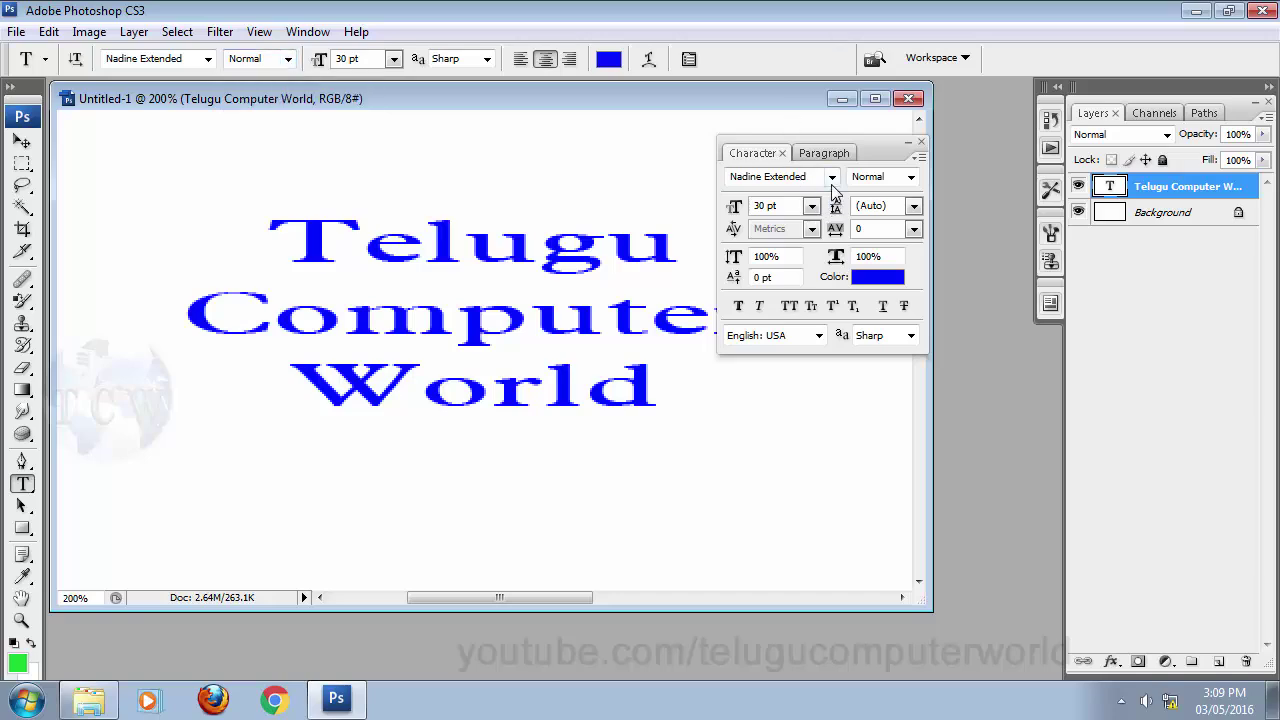
- Try the Nebraska font and the NeonDerthaw font on the "Telugu Computer World" text layer
{"action": "left_click", "coordinate": [831, 176]}
{"action": "left_click", "coordinate": [820, 425]}
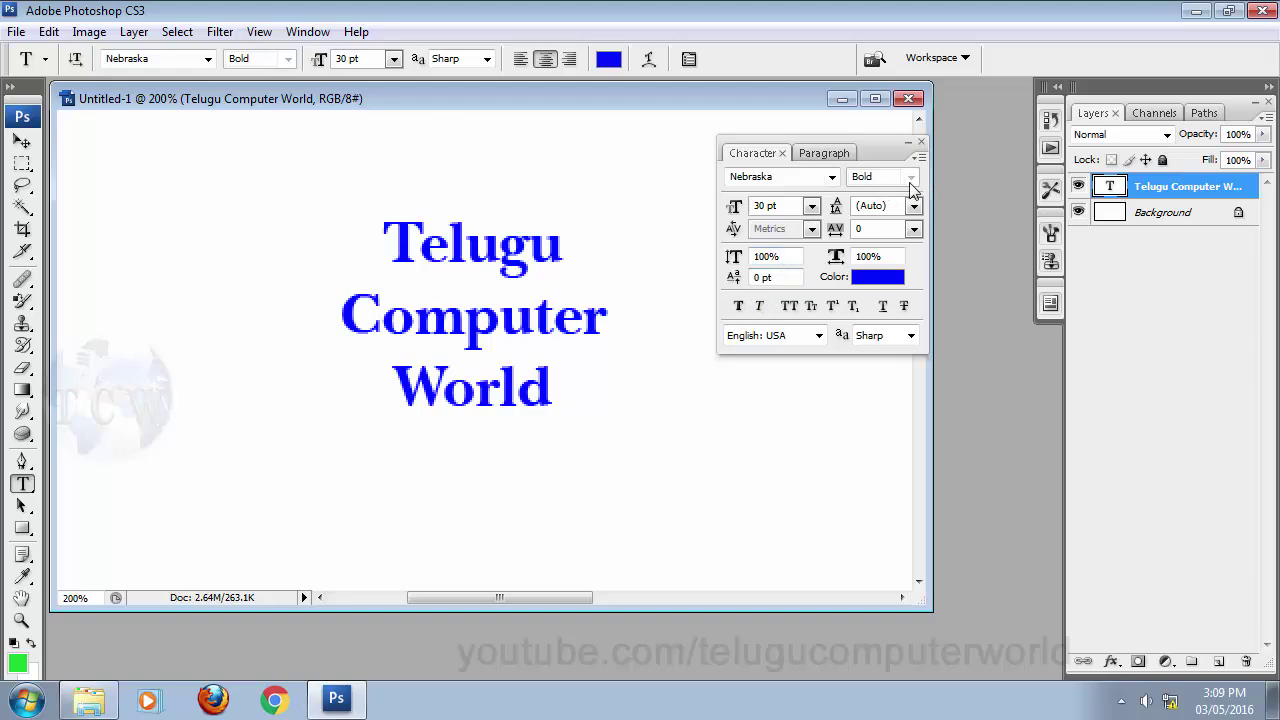
{"action": "left_click", "coordinate": [831, 176]}
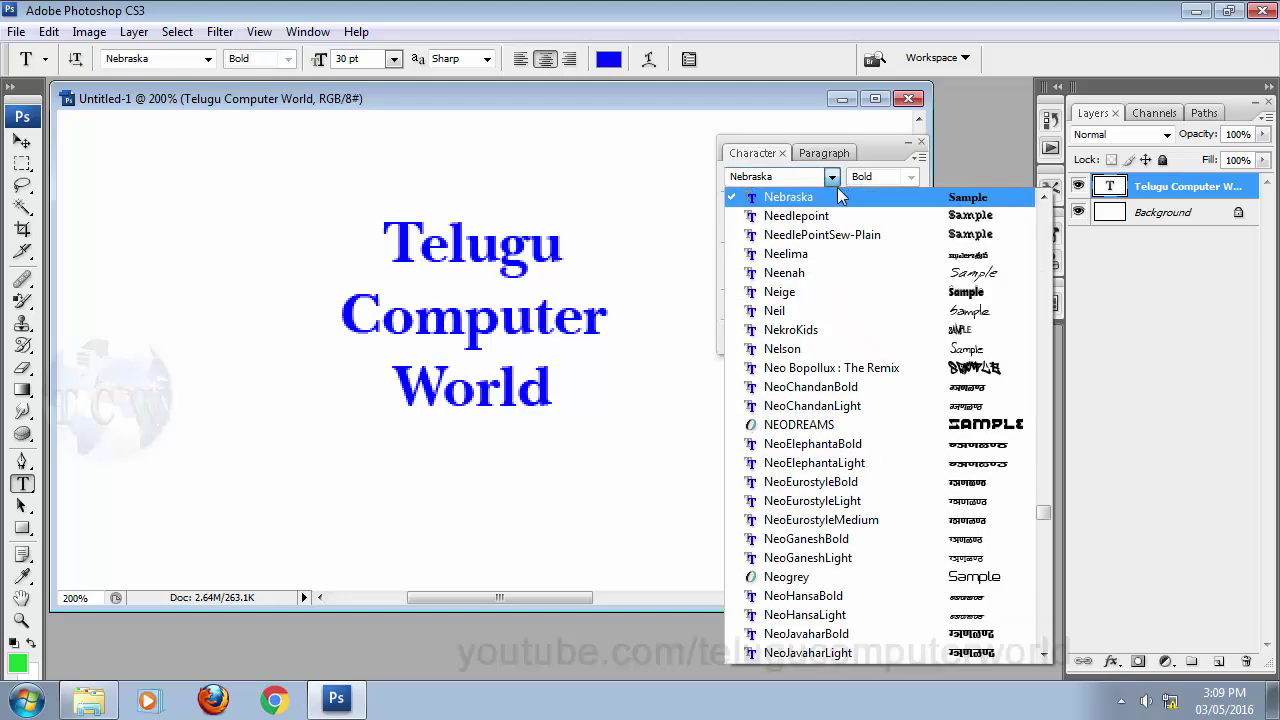
{"action": "scroll", "coordinate": [870, 500], "scroll_direction": "down", "scroll_amount": 8}
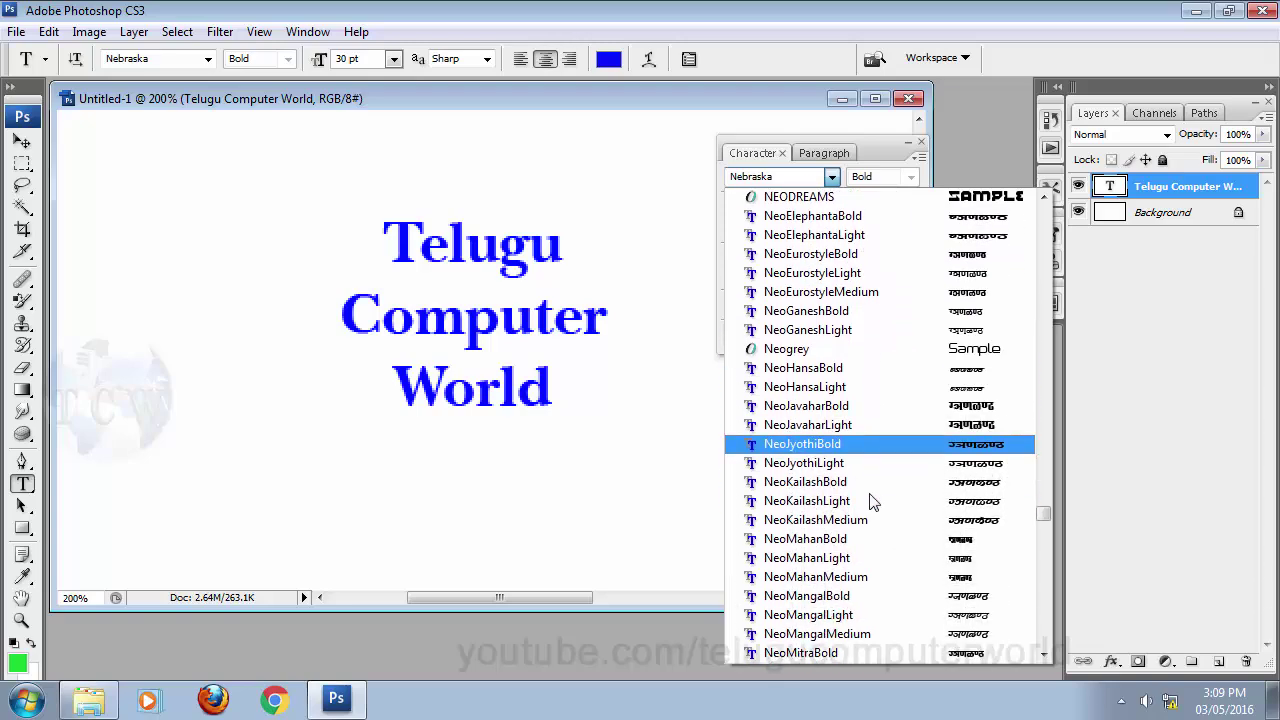
{"action": "scroll", "coordinate": [870, 500], "scroll_direction": "down", "scroll_amount": 4}
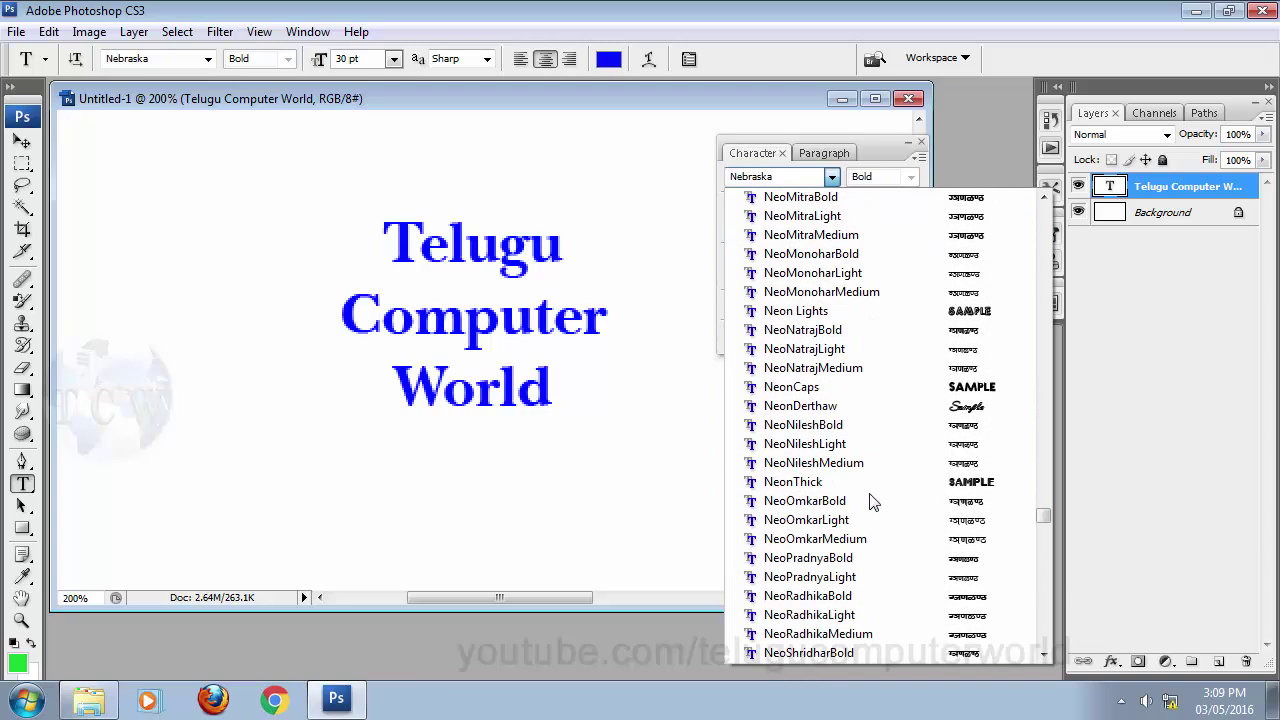
{"action": "scroll", "coordinate": [870, 500], "scroll_direction": "down", "scroll_amount": 3}
{"action": "left_click", "coordinate": [833, 238]}
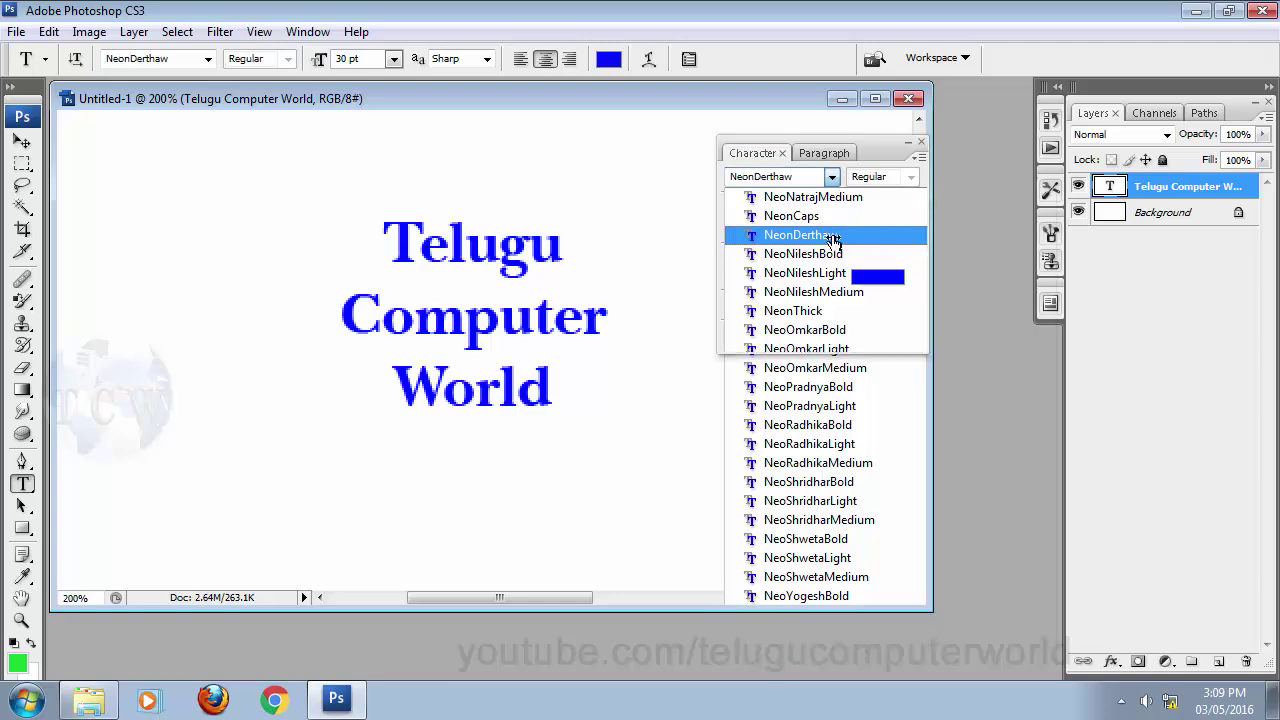
- Set the font of the "Telugu Computer World" text layer to Nobile
{"action": "left_click", "coordinate": [811, 176]}
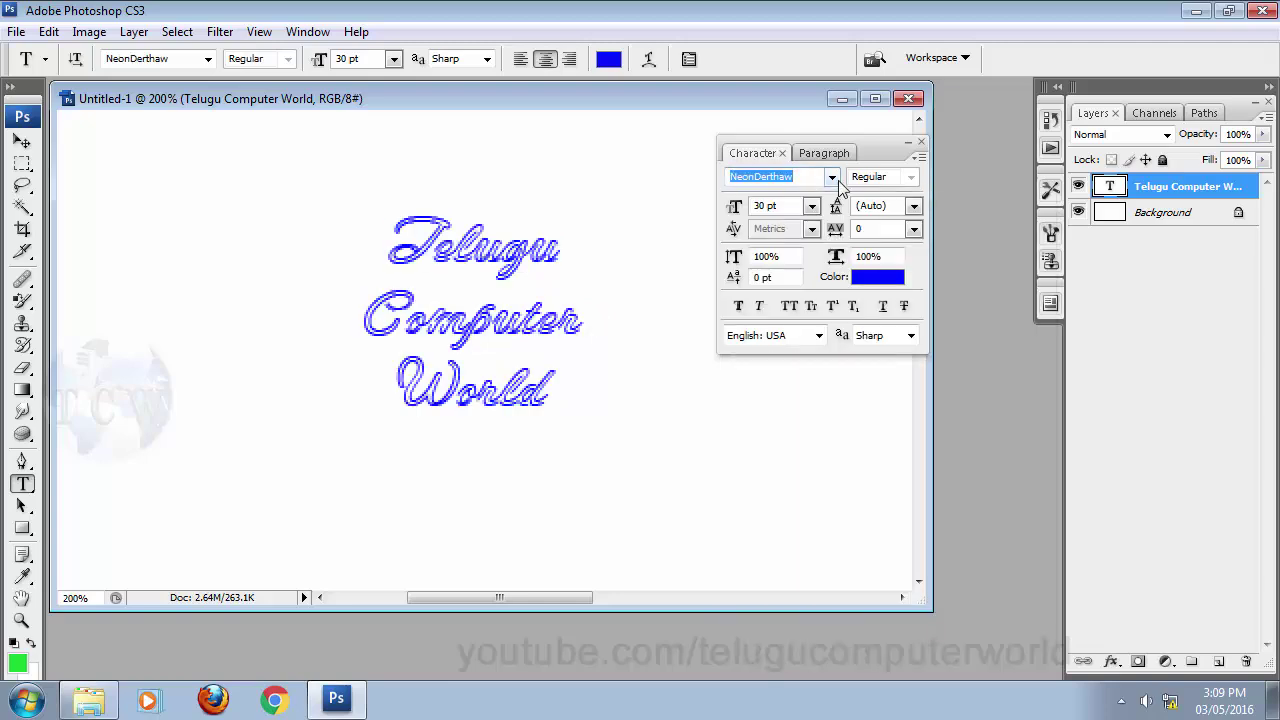
{"action": "left_click", "coordinate": [832, 177]}
{"action": "scroll", "coordinate": [846, 400], "scroll_direction": "down", "scroll_amount": 5}
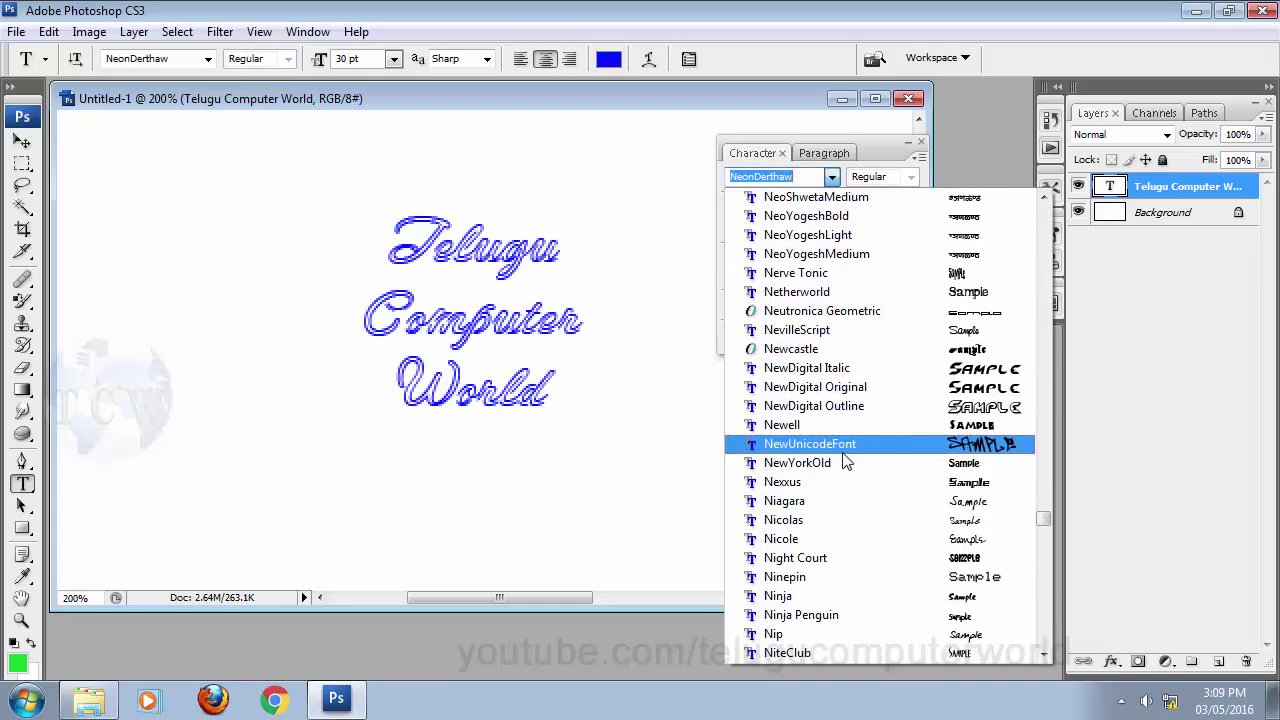
{"action": "scroll", "coordinate": [846, 462], "scroll_direction": "down", "scroll_amount": 4}
{"action": "scroll", "coordinate": [849, 503], "scroll_direction": "down", "scroll_amount": 1}
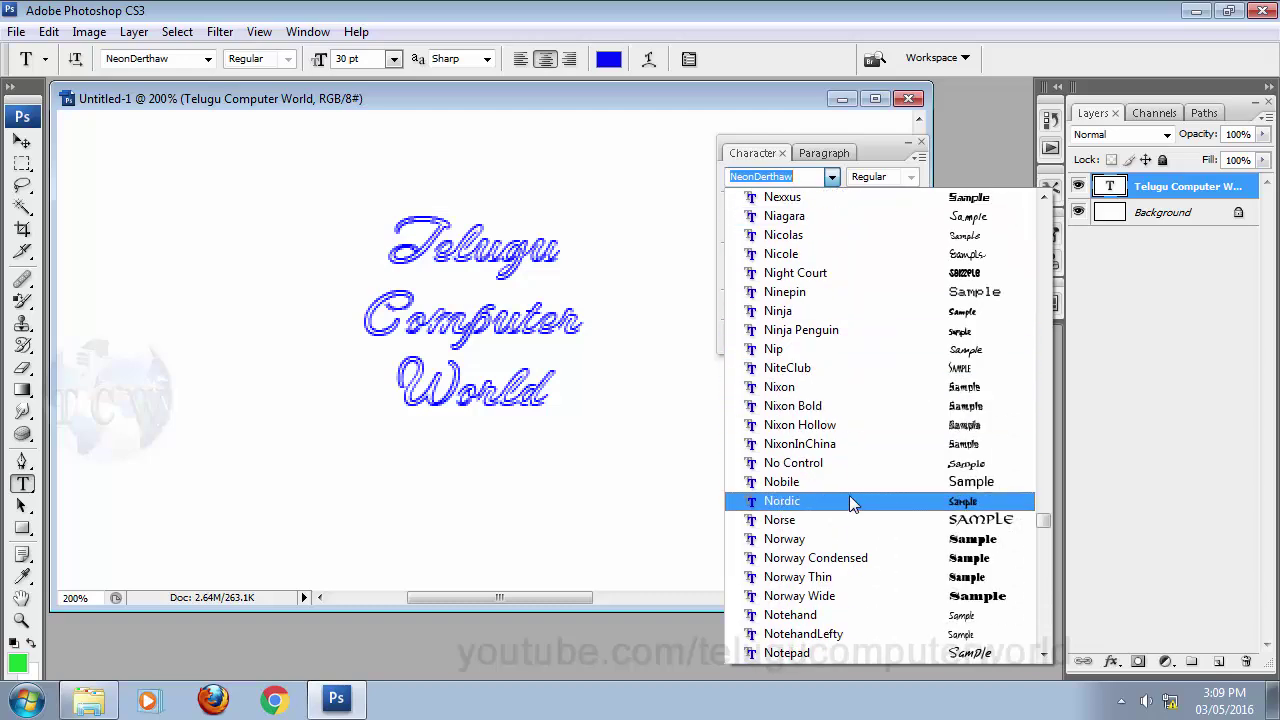
{"action": "left_click", "coordinate": [848, 483]}
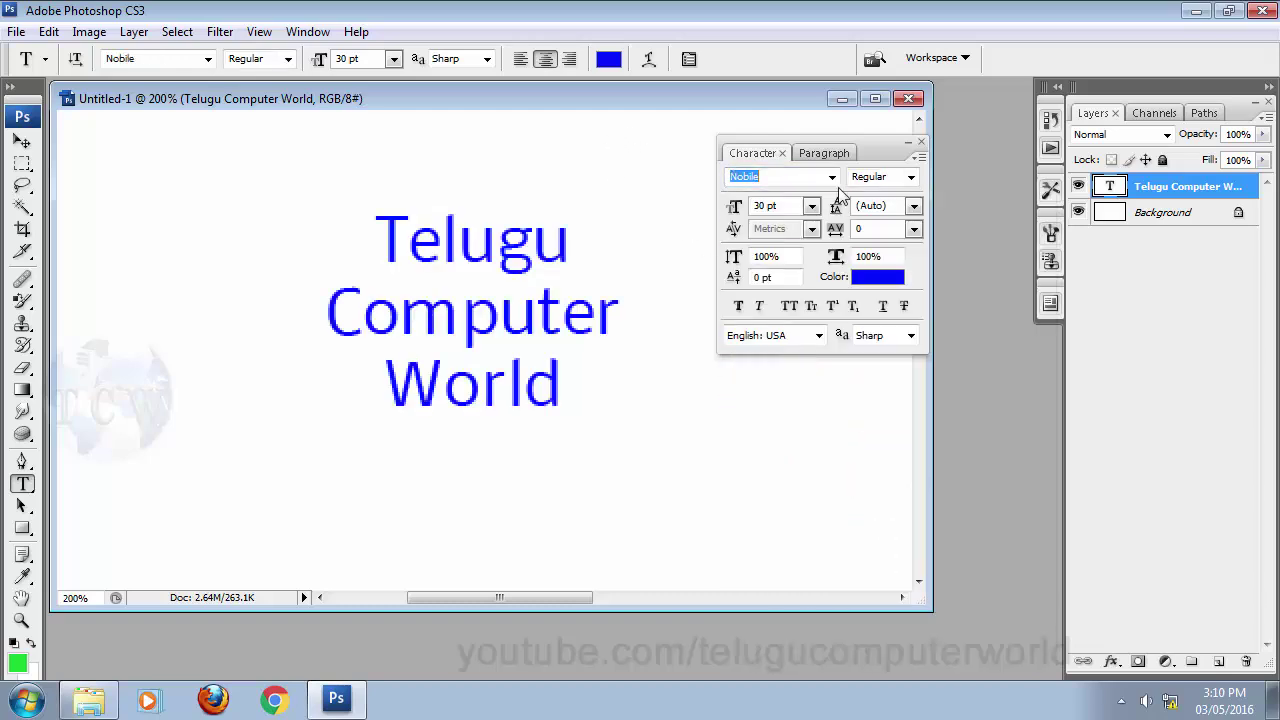
- Try the Bold and Italic font styles on the Nobile text and return it to Regular
{"action": "left_click", "coordinate": [911, 177]}
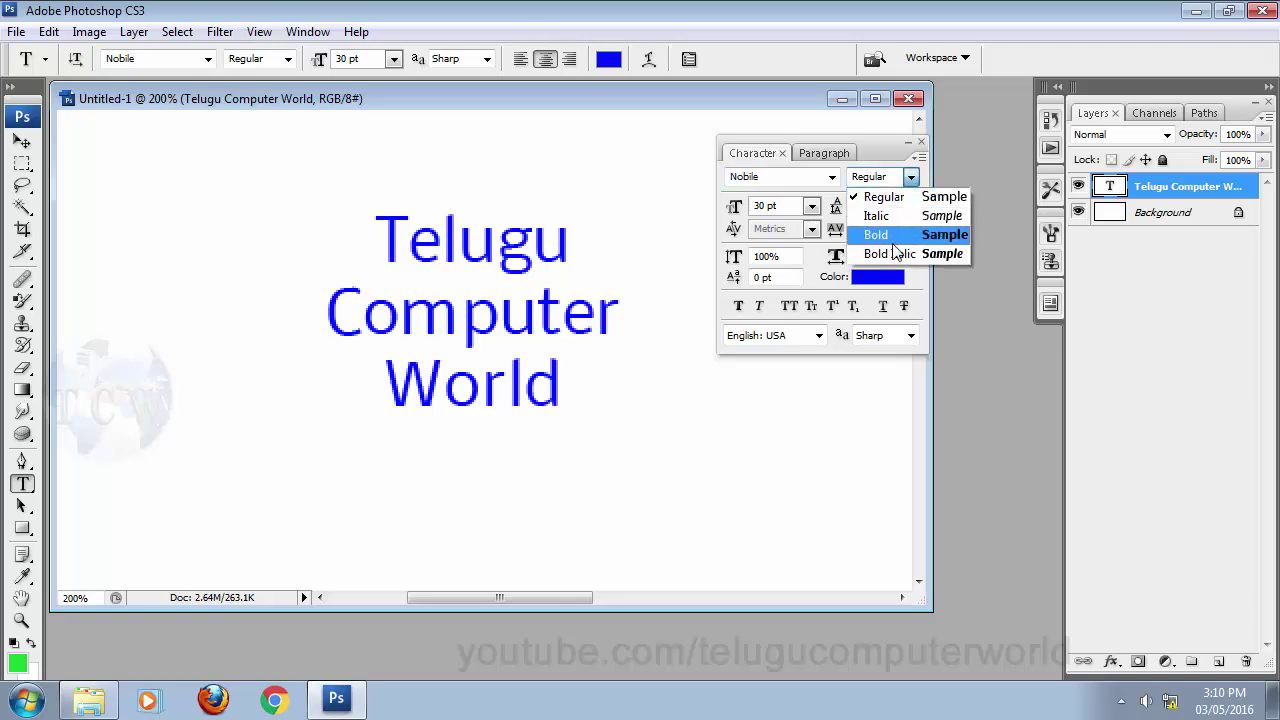
{"action": "left_click", "coordinate": [892, 159]}
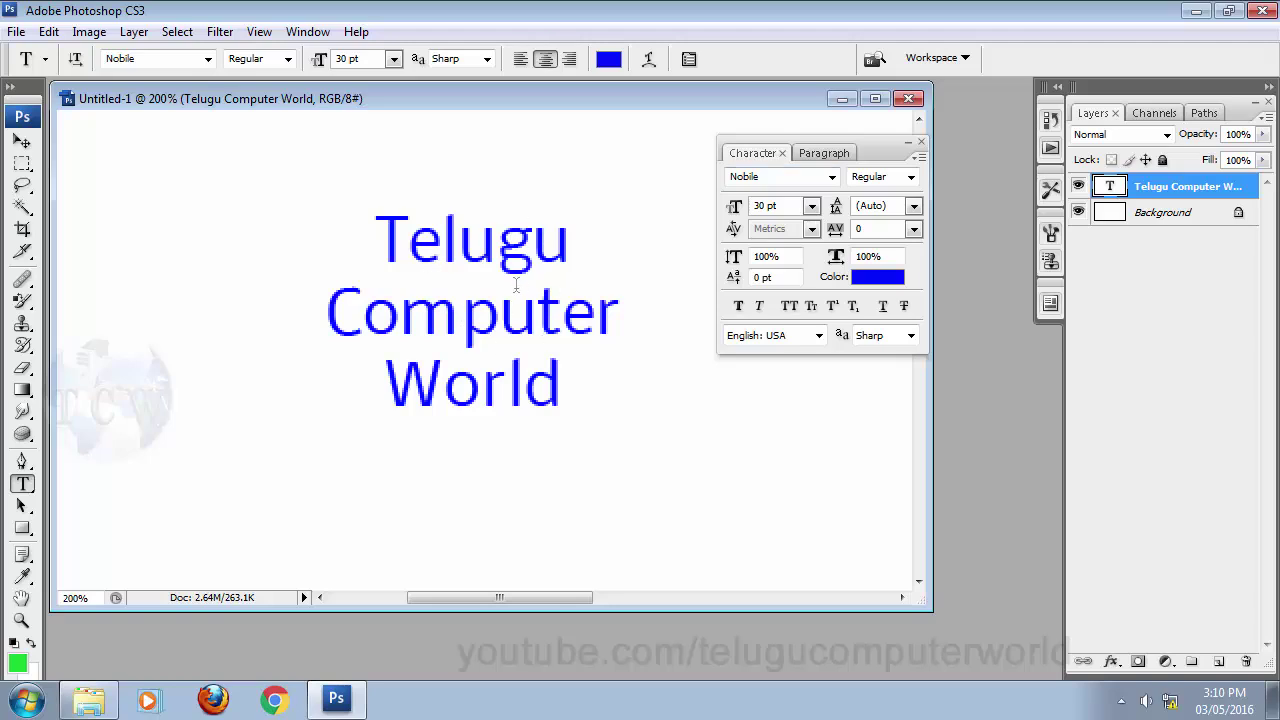
{"action": "left_click", "coordinate": [911, 177]}
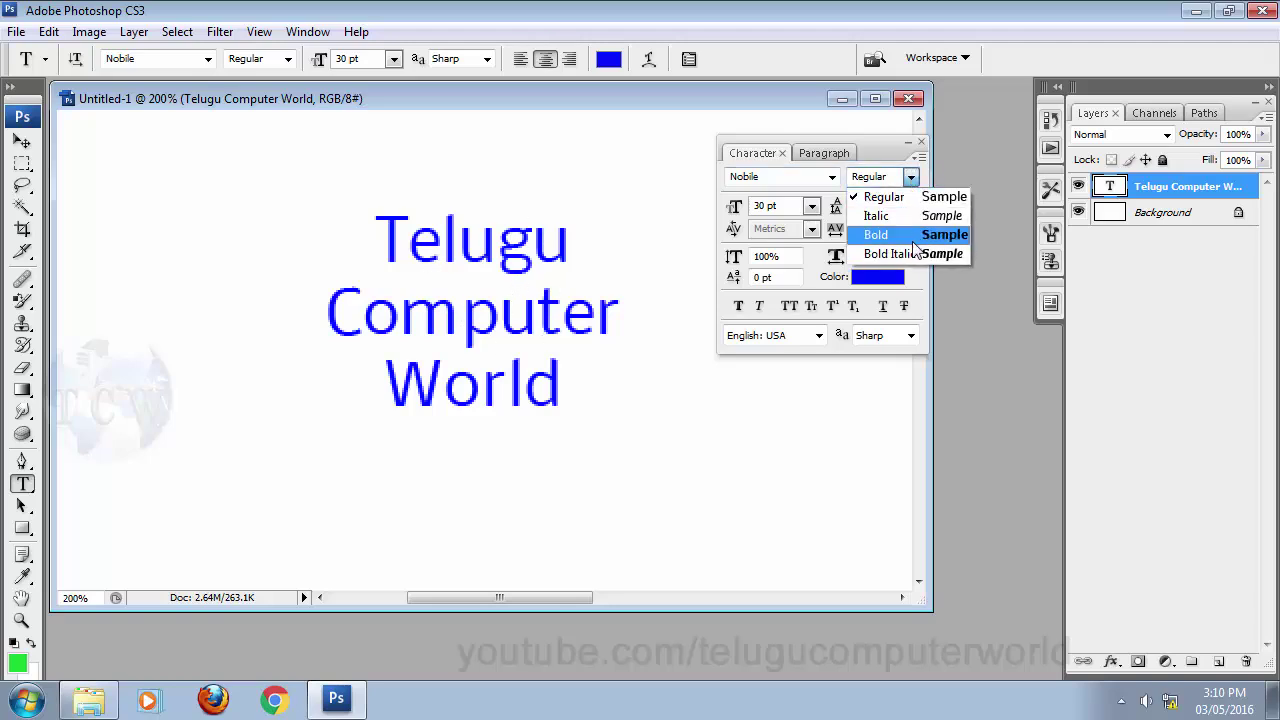
{"action": "left_click", "coordinate": [913, 234]}
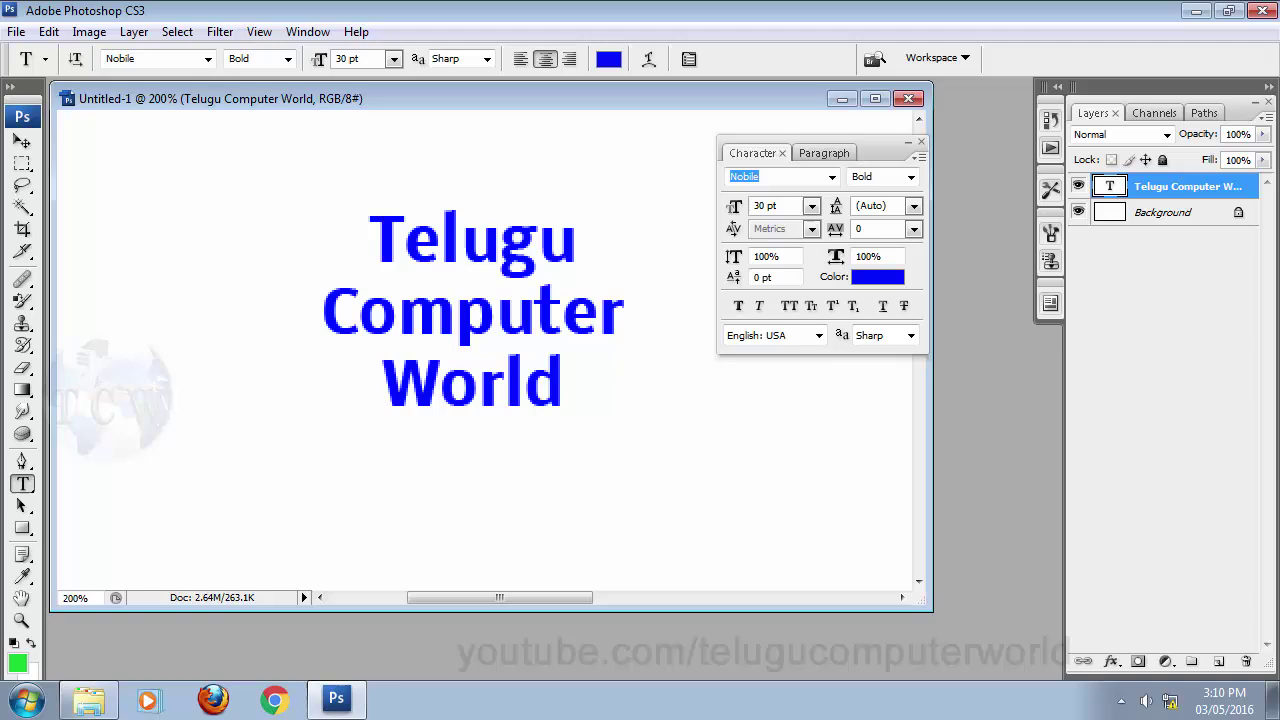
{"action": "left_click", "coordinate": [911, 177]}
{"action": "left_click", "coordinate": [908, 212]}
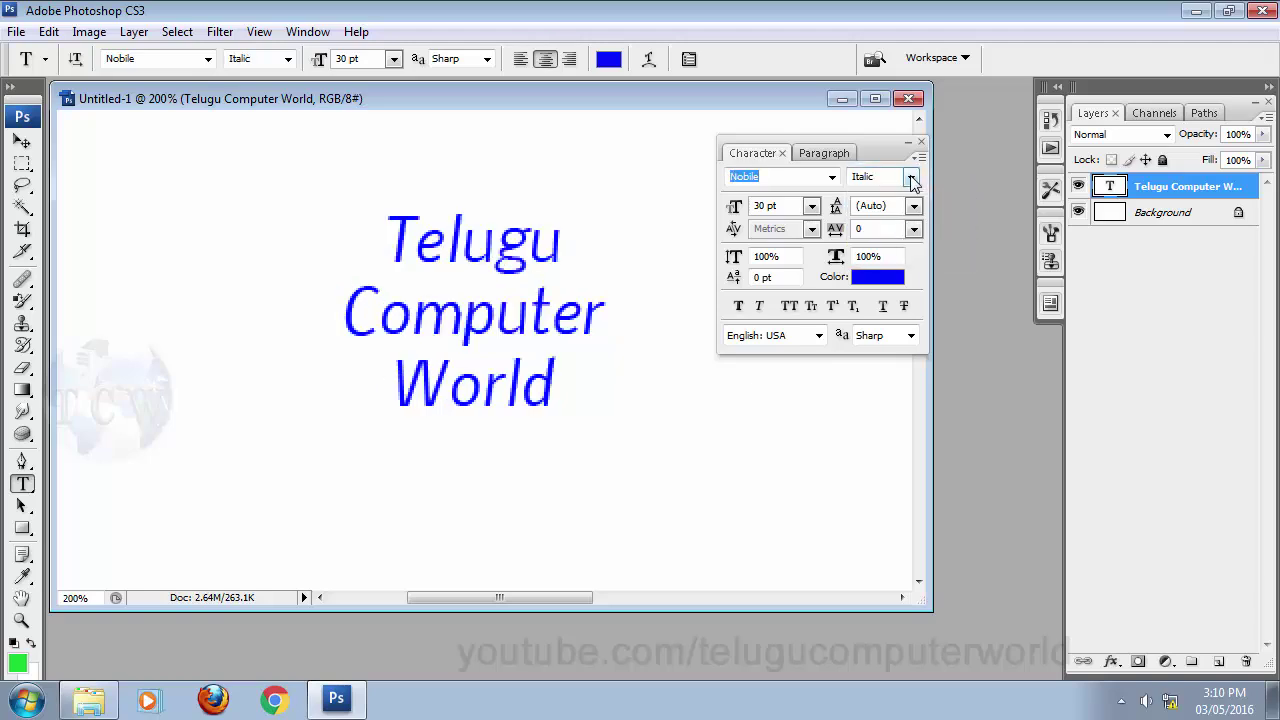
{"action": "left_click", "coordinate": [911, 177]}
{"action": "left_click", "coordinate": [870, 192]}
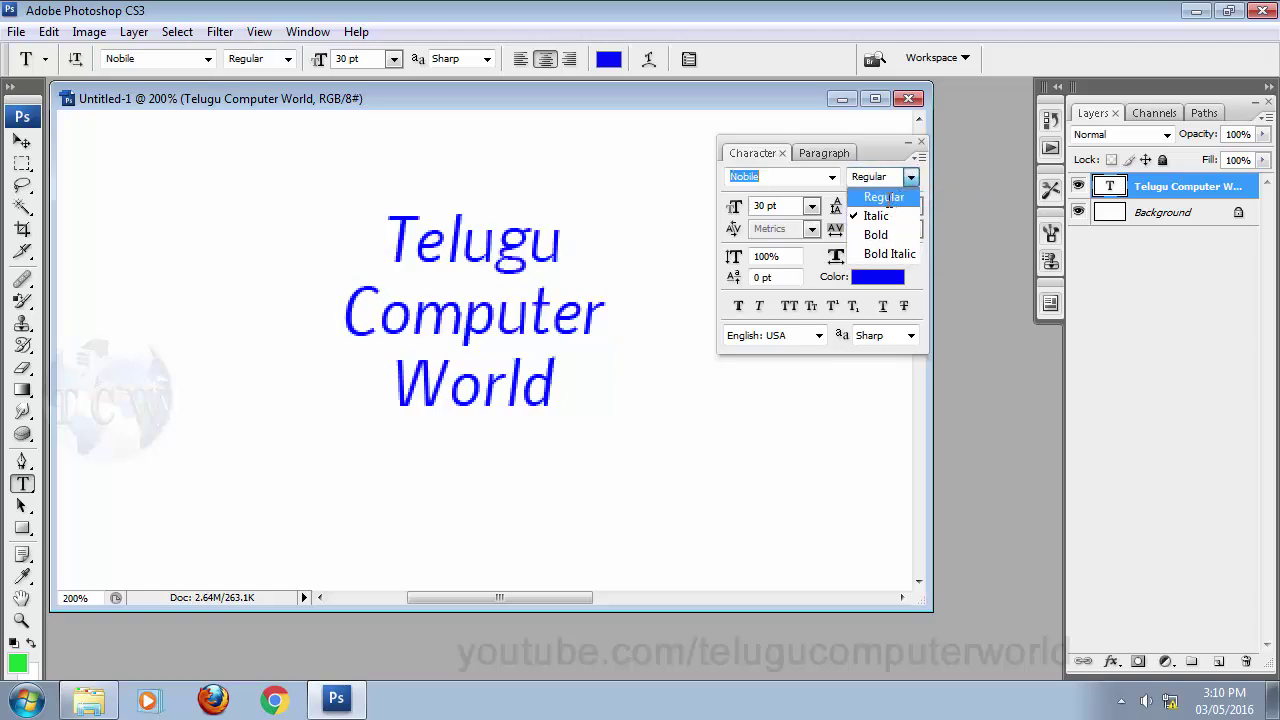
- Set the text's font size to 36 pt and its leading to 24 pt
{"action": "left_click", "coordinate": [812, 207]}
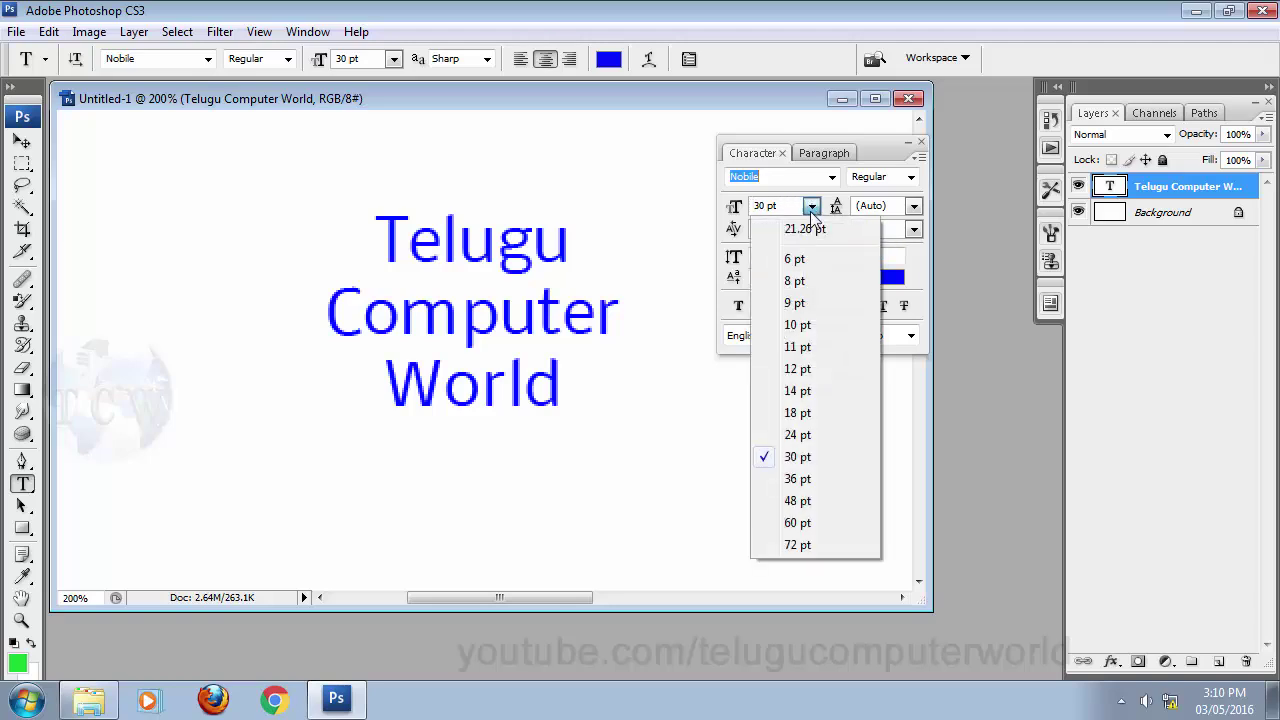
{"action": "left_click", "coordinate": [806, 479]}
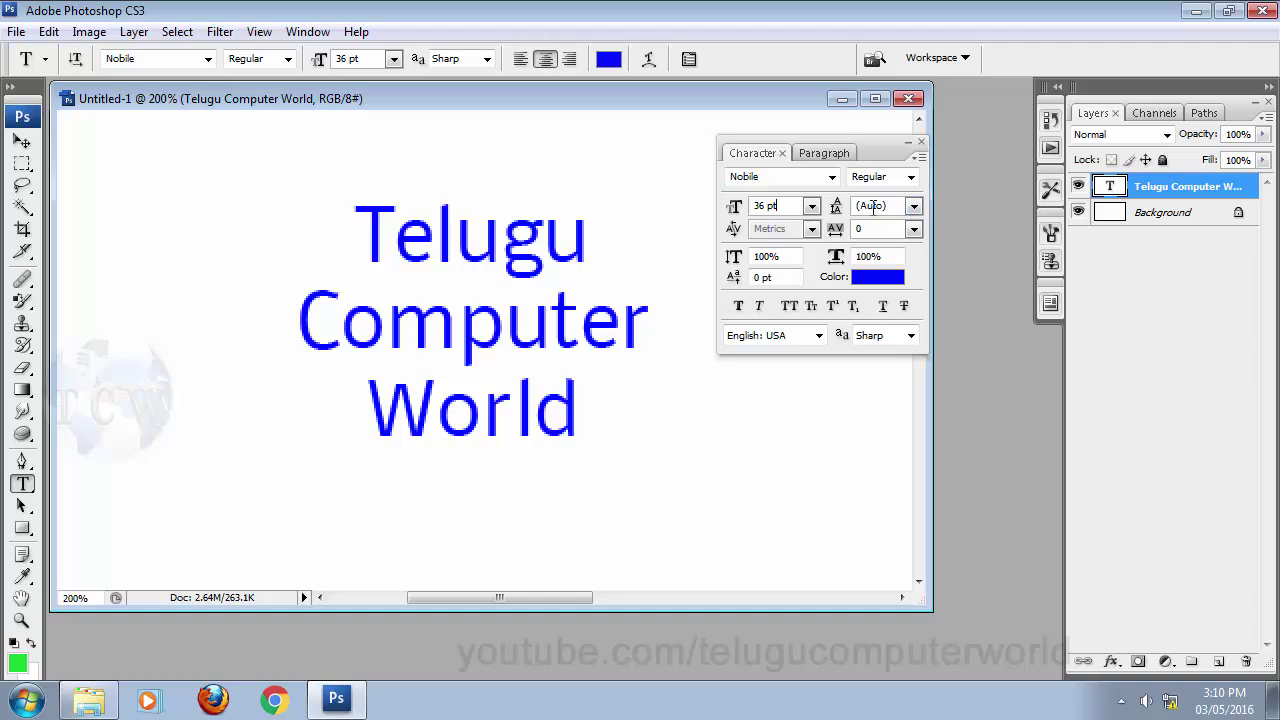
{"action": "left_click", "coordinate": [913, 206]}
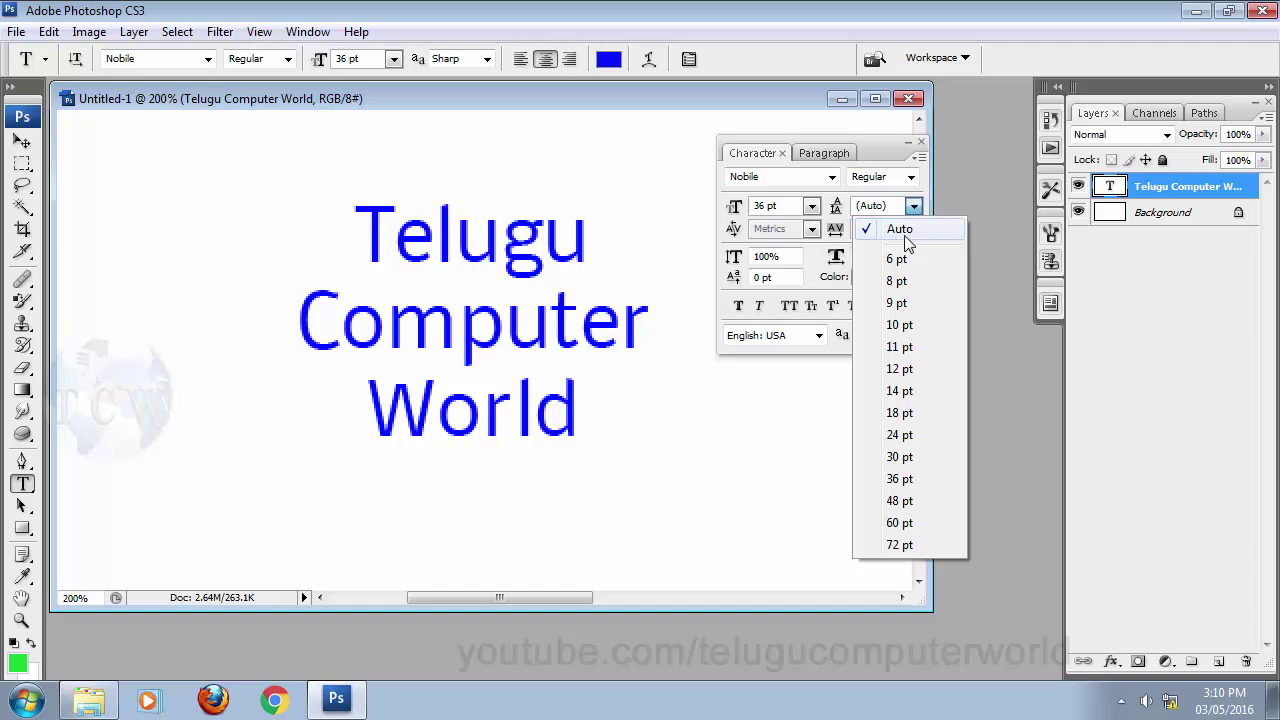
{"action": "left_click", "coordinate": [920, 435]}
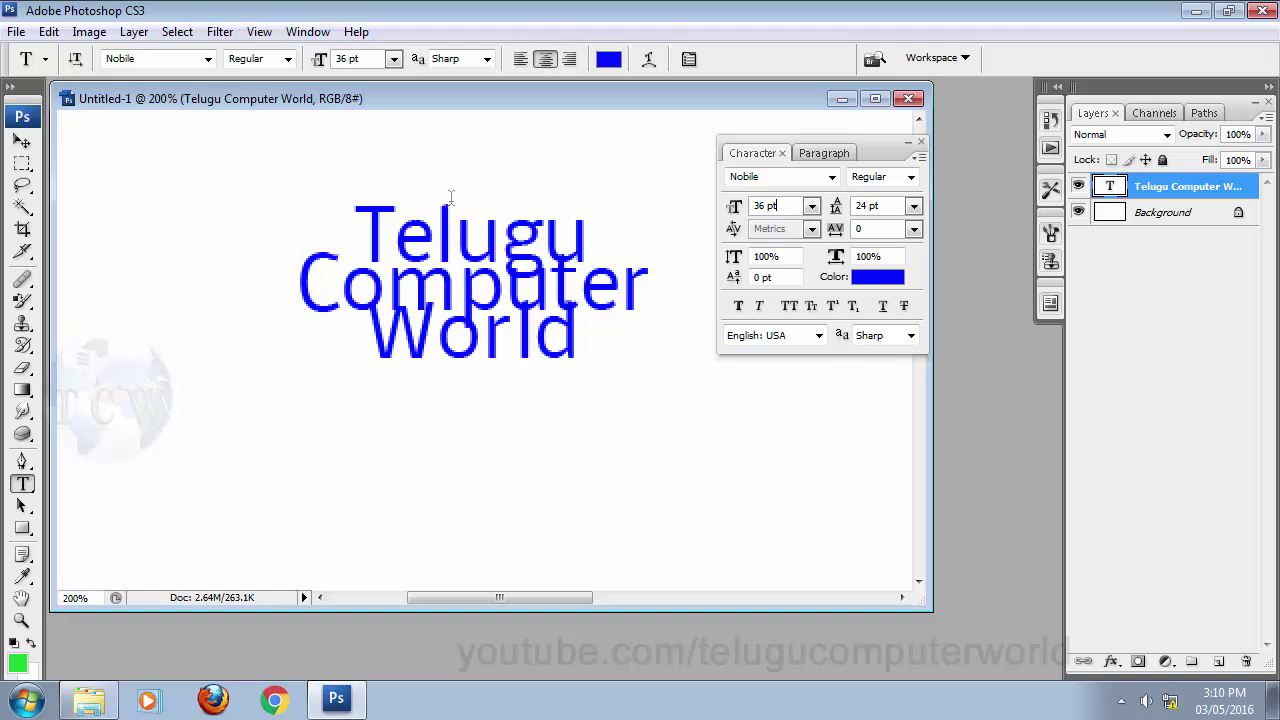
- Try leading values of 30 pt and 60 pt on the three text lines, and return the leading to Auto
{"action": "left_click", "coordinate": [913, 206]}
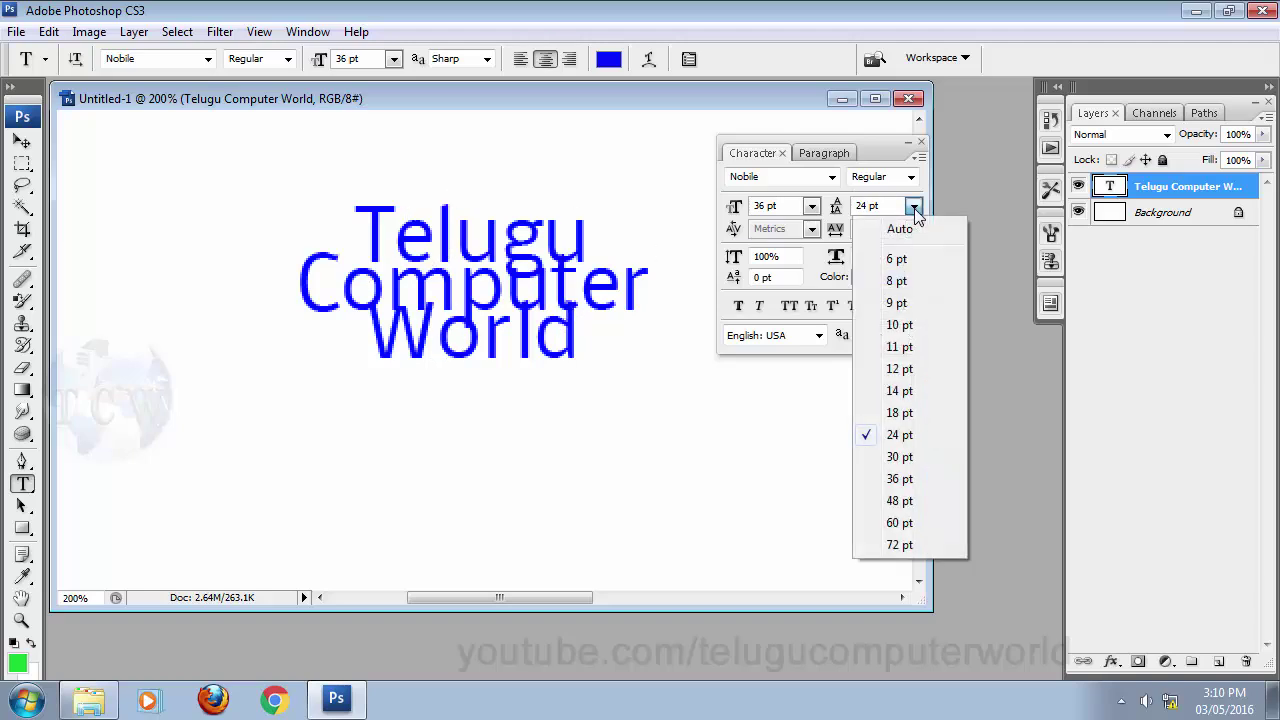
{"action": "left_click", "coordinate": [900, 457]}
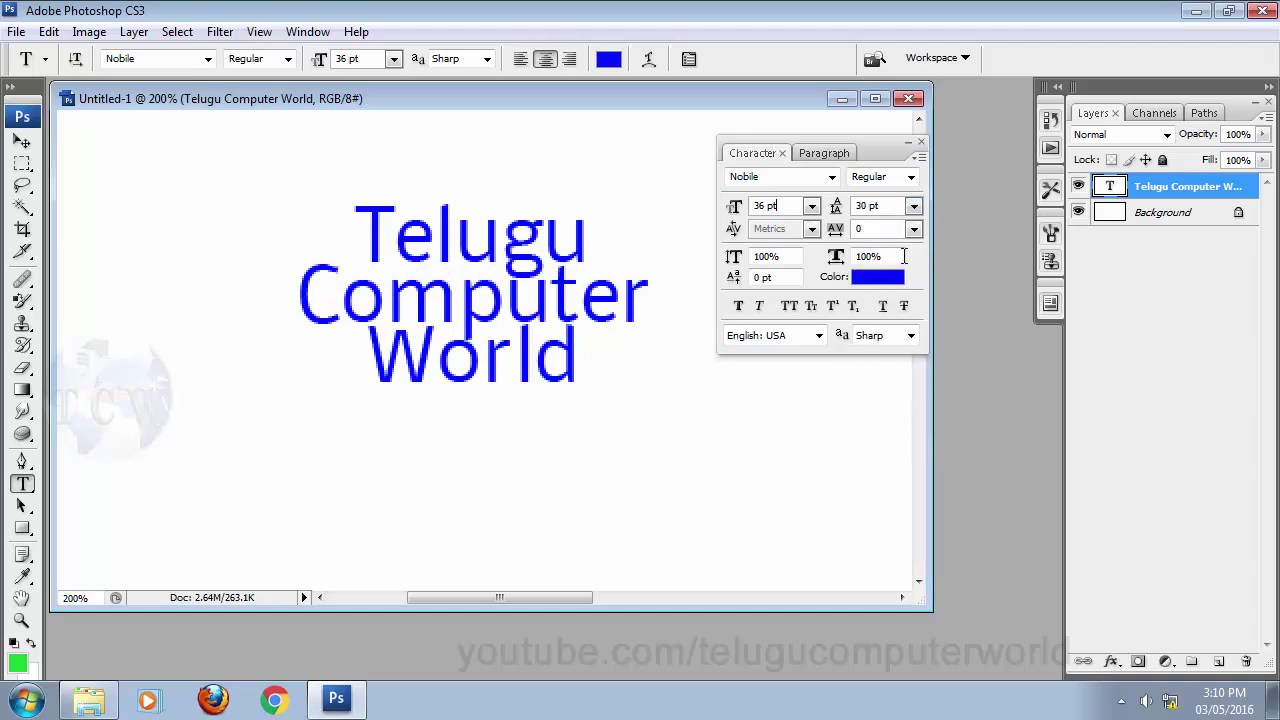
{"action": "left_click", "coordinate": [913, 206]}
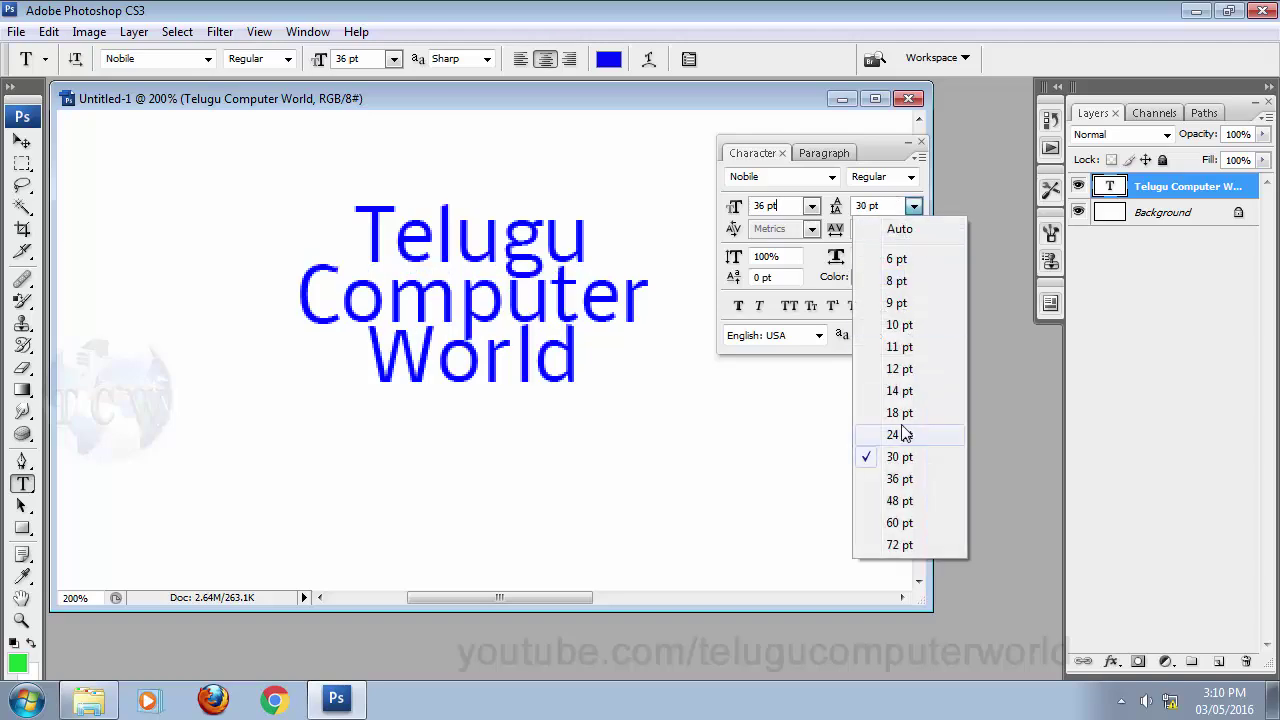
{"action": "left_click", "coordinate": [903, 522]}
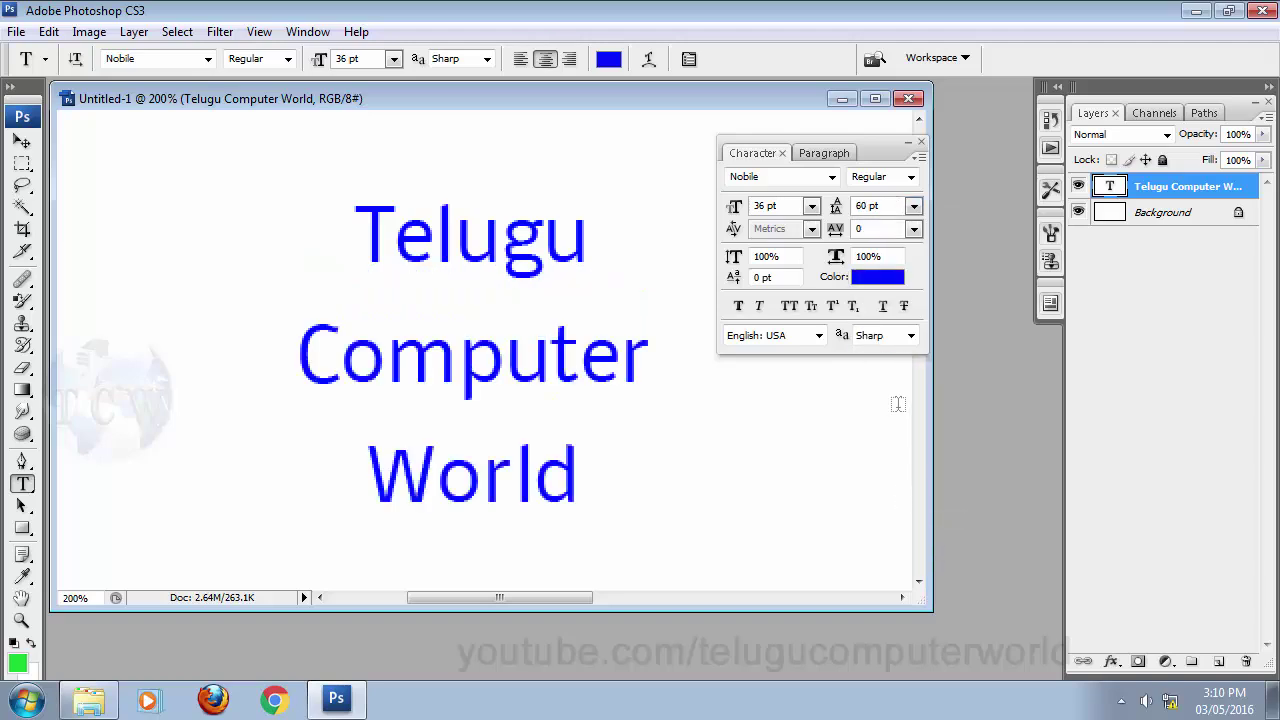
{"action": "left_click", "coordinate": [913, 206]}
{"action": "left_click", "coordinate": [900, 228]}
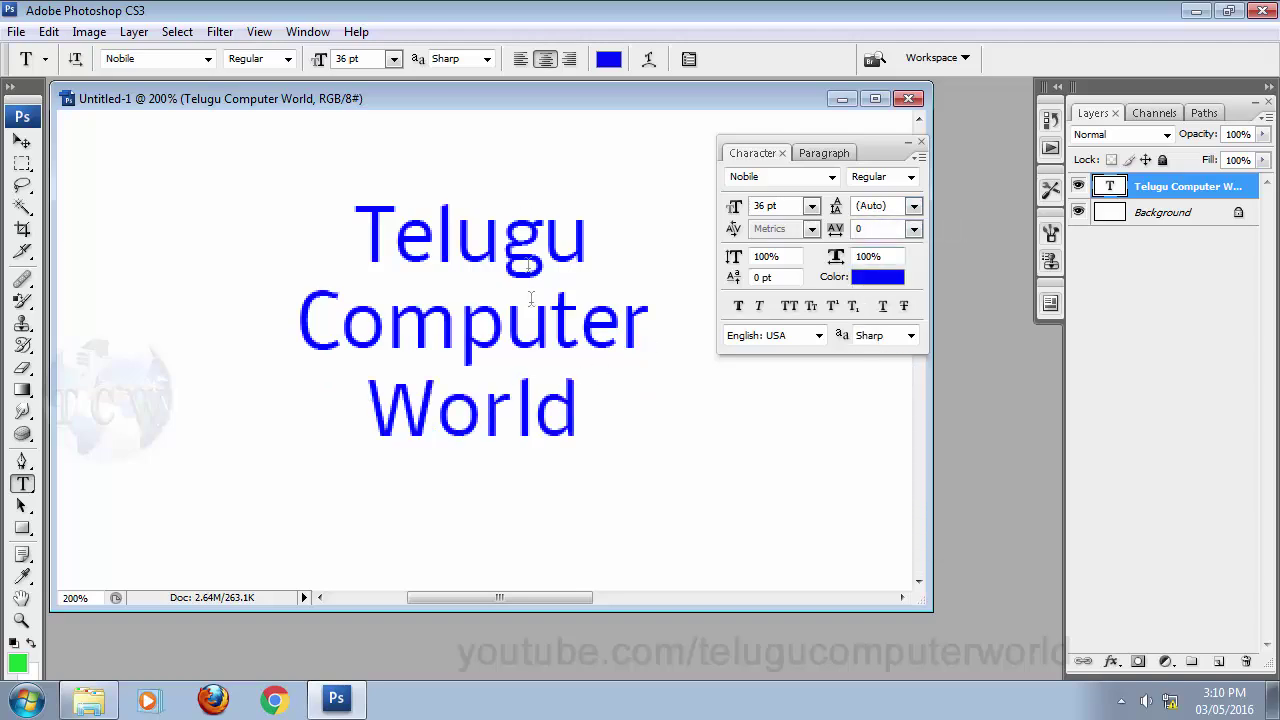
- Set the leading of the three text lines to a custom value of 50 pt
{"action": "left_click", "coordinate": [914, 208]}
{"action": "left_click", "coordinate": [897, 230]}
{"action": "type", "text": "50"}
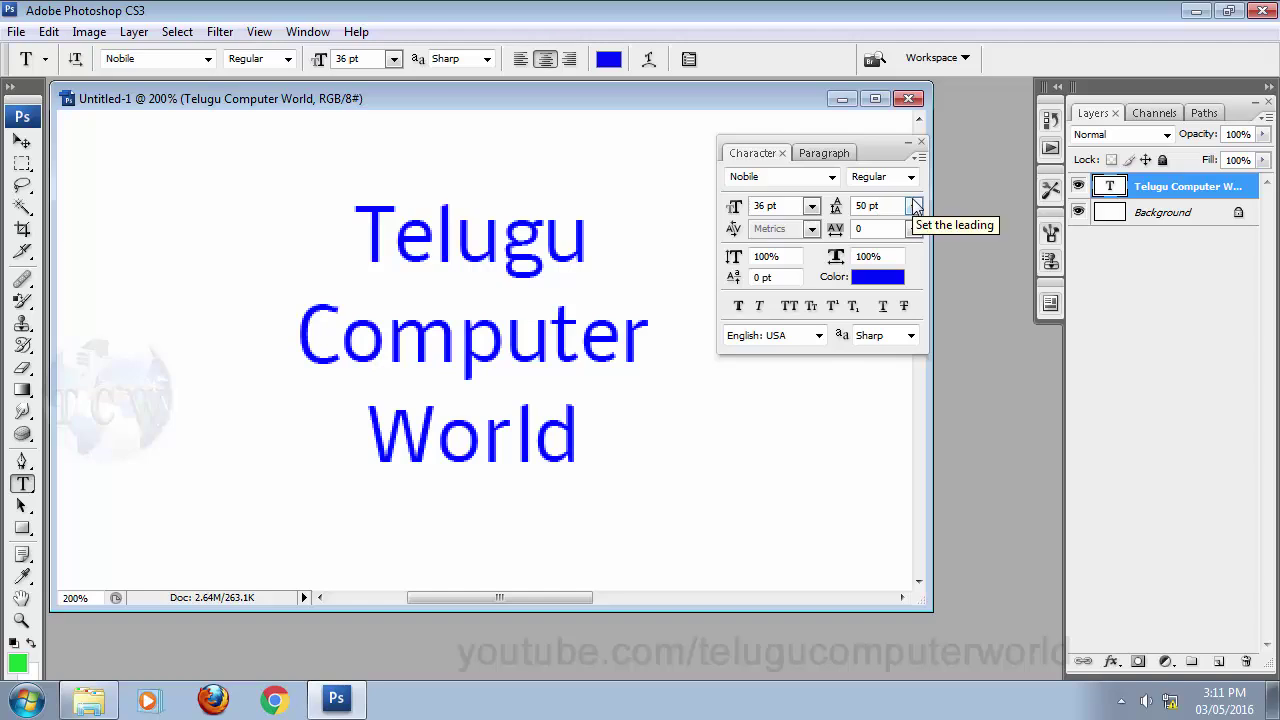
- Widen the letter spacing of the text by trying tracking values of 50, 100, 200 and 500
{"action": "left_click", "coordinate": [914, 229]}
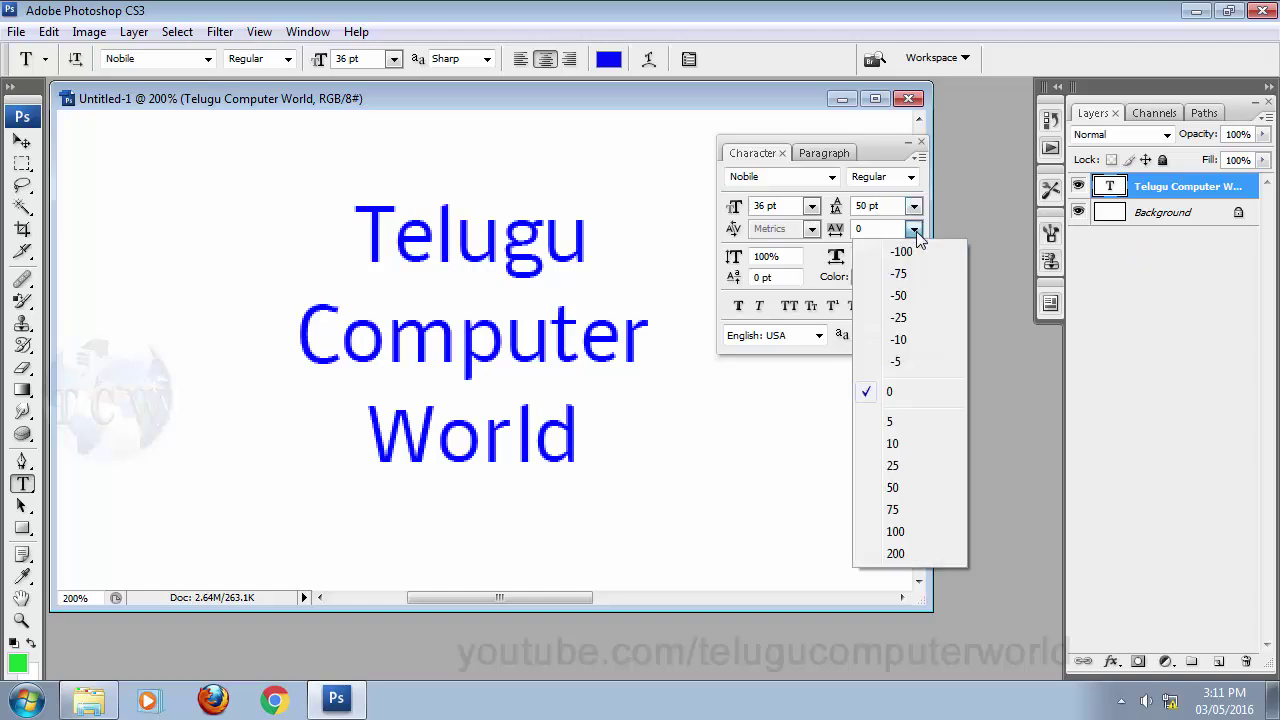
{"action": "left_click", "coordinate": [893, 488]}
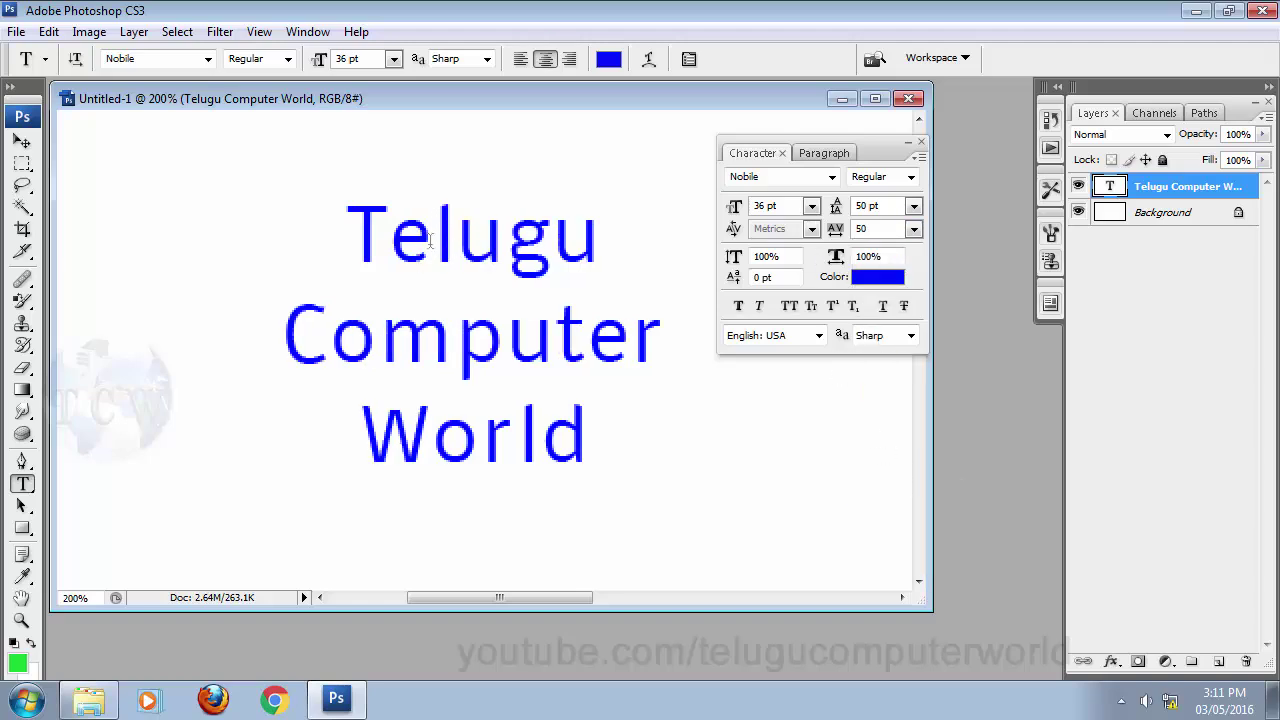
{"action": "left_click", "coordinate": [914, 229]}
{"action": "left_click", "coordinate": [897, 532]}
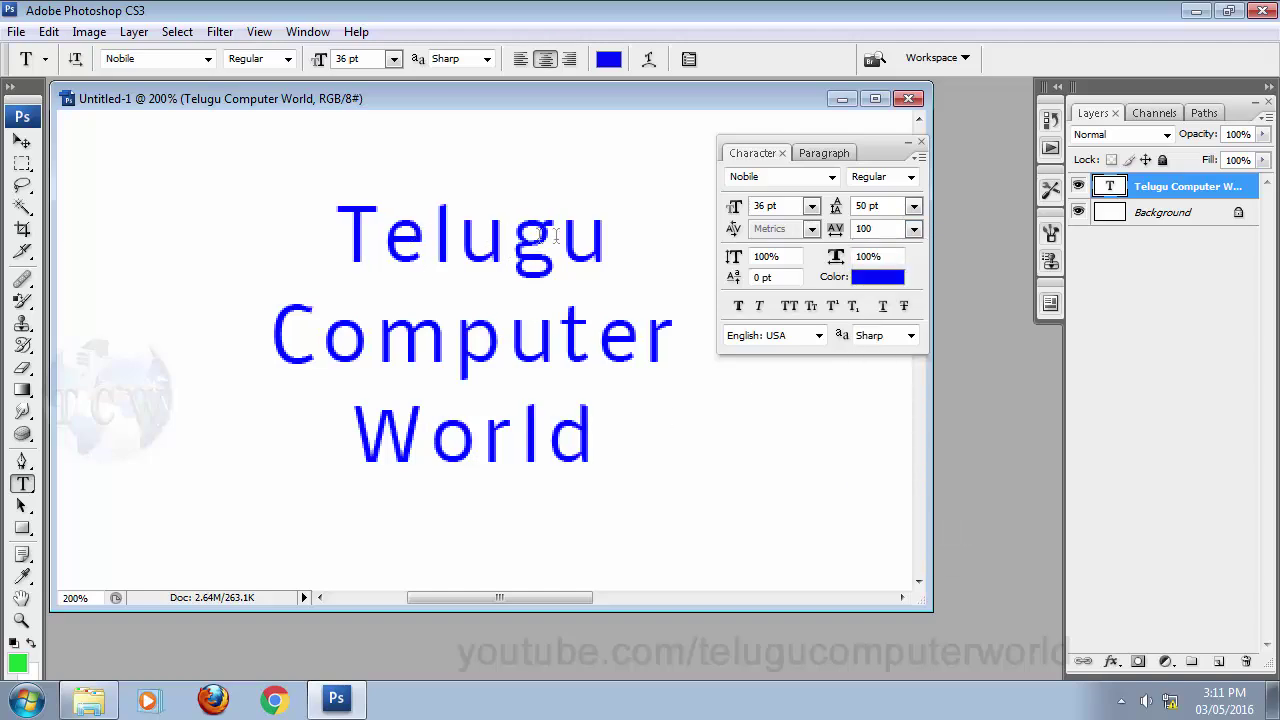
{"action": "left_click", "coordinate": [914, 229]}
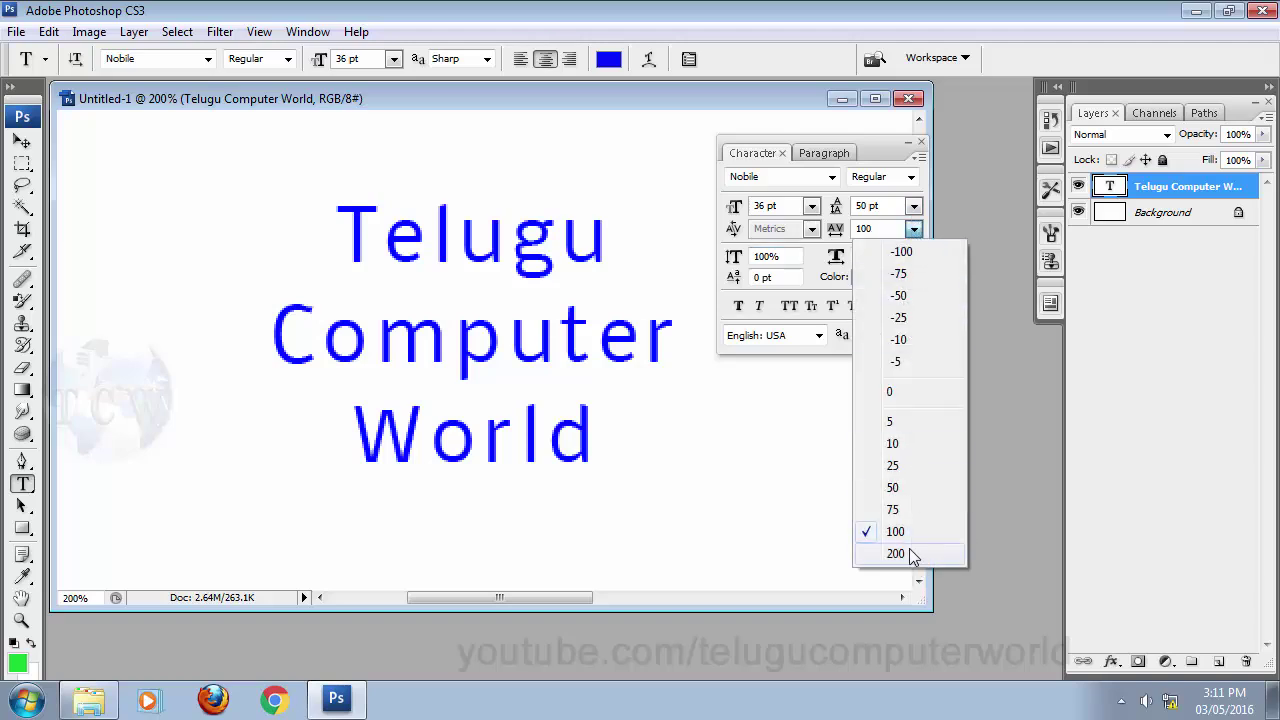
{"action": "left_click", "coordinate": [900, 552]}
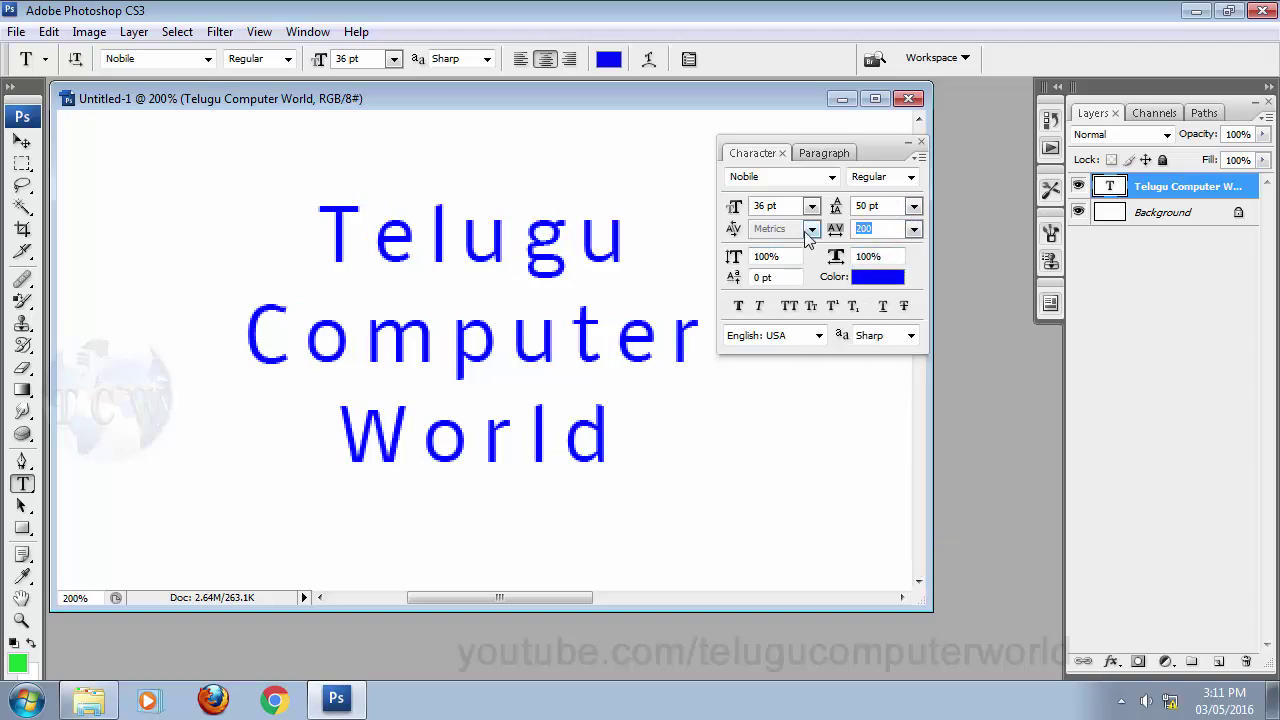
{"action": "key", "text": "Return"}
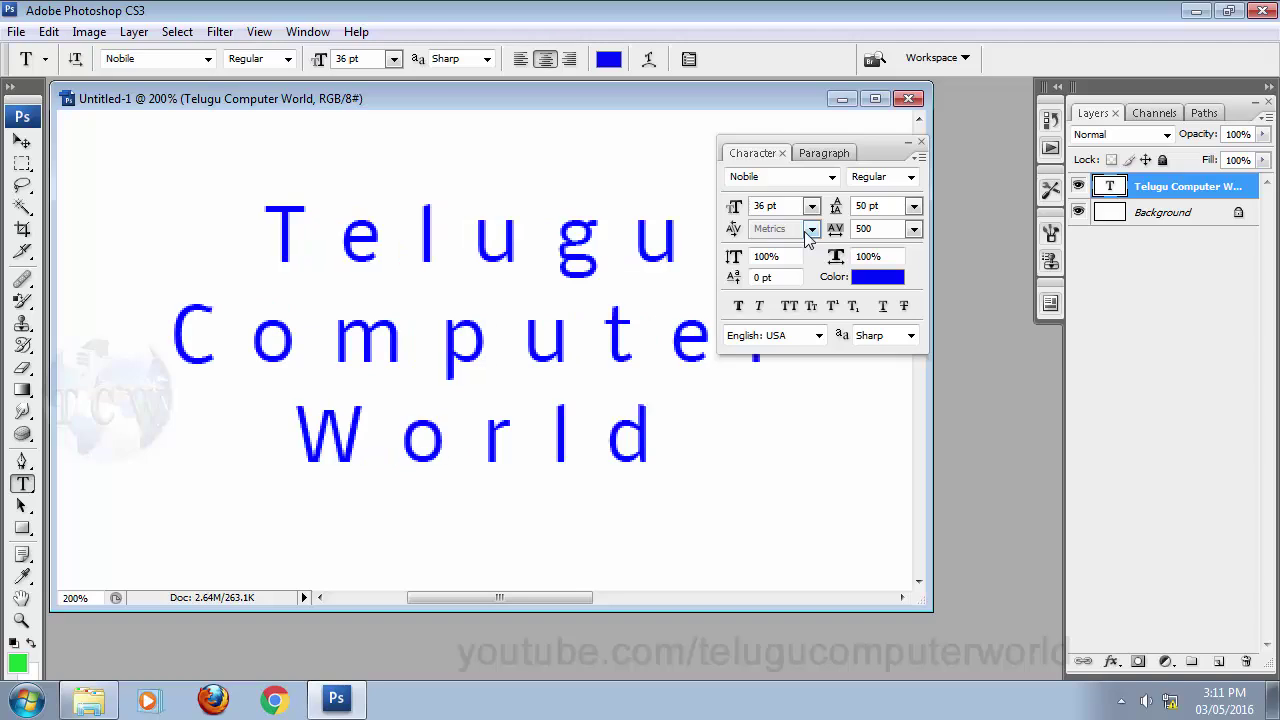
- Reset the text's tracking to 0 and try tighter values of -100 and -500
{"action": "left_click", "coordinate": [913, 229]}
{"action": "left_click", "coordinate": [895, 395]}
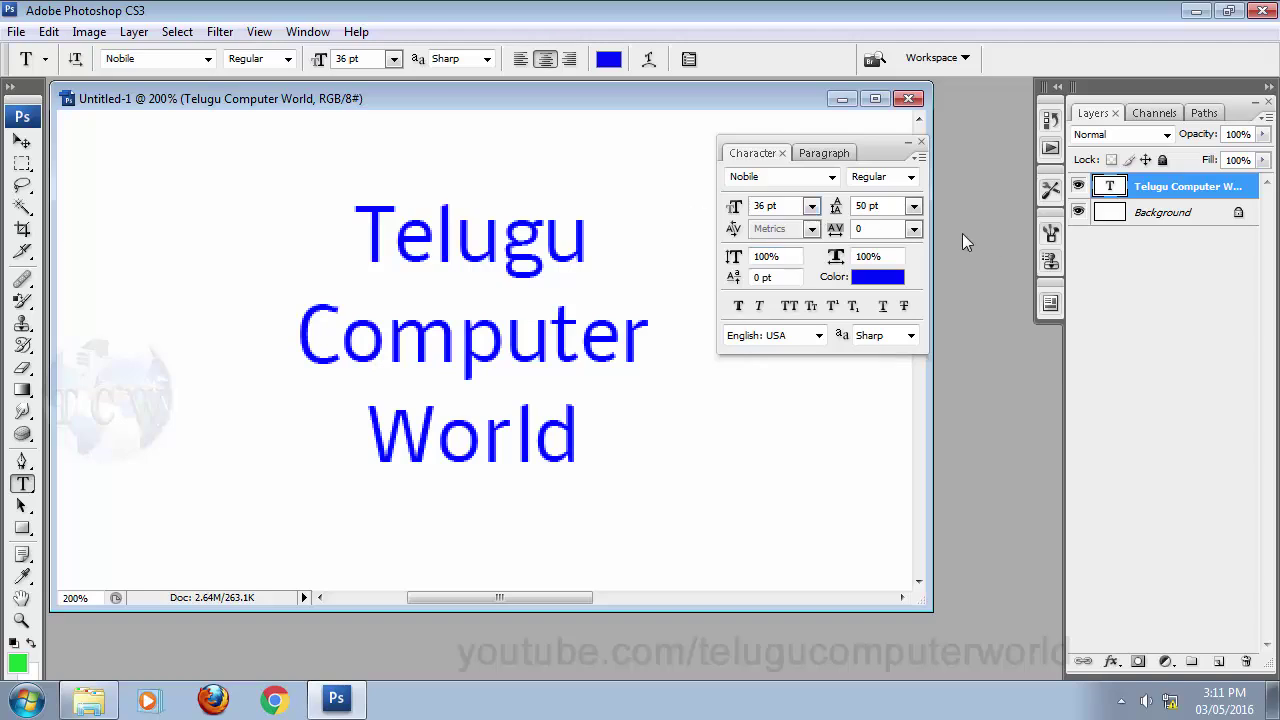
{"action": "left_click", "coordinate": [913, 229]}
{"action": "left_click", "coordinate": [903, 252]}
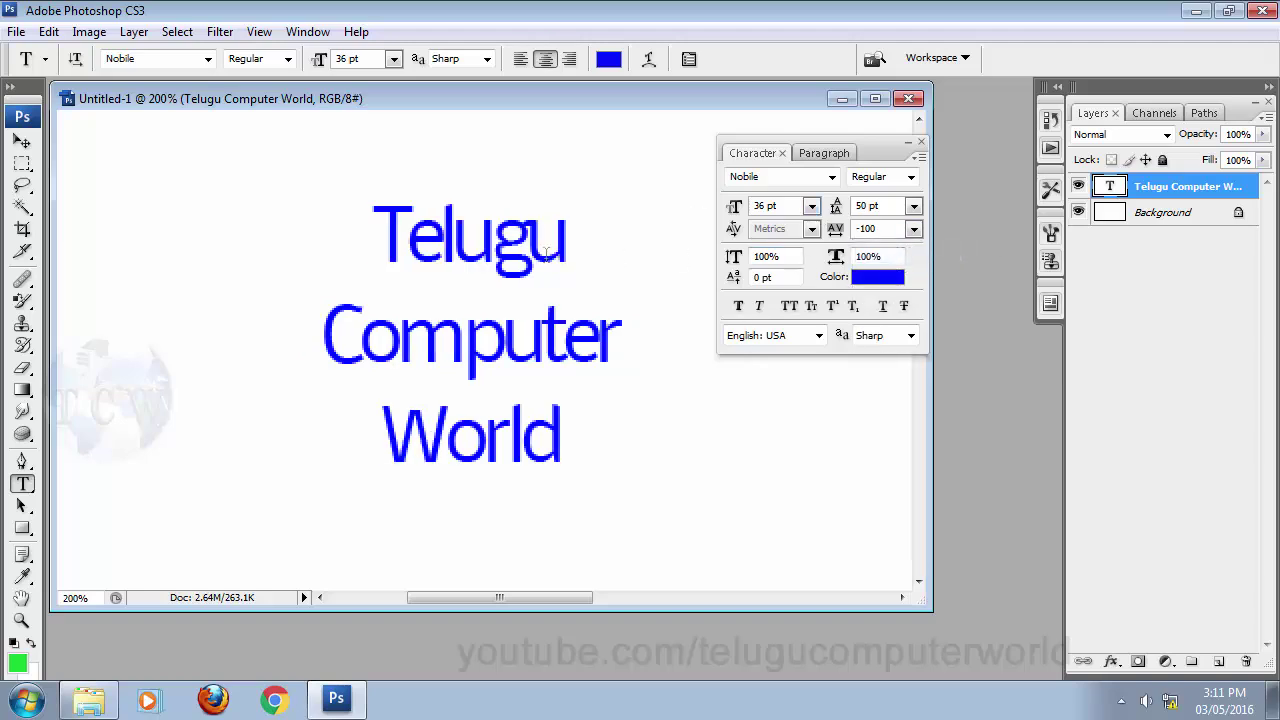
{"action": "double_click", "coordinate": [869, 229]}
{"action": "key", "text": "Return"}
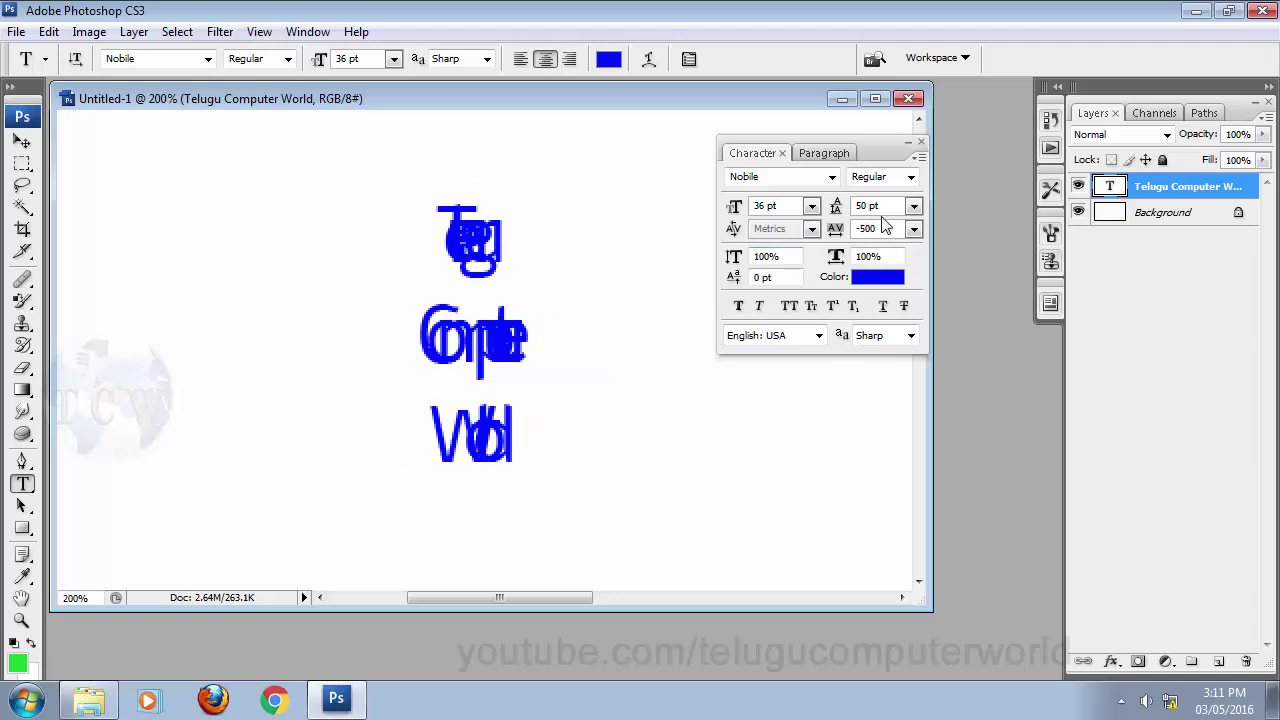
- Set the tracking of the text layer to 200
{"action": "left_click", "coordinate": [913, 229]}
{"action": "left_click", "coordinate": [891, 556]}
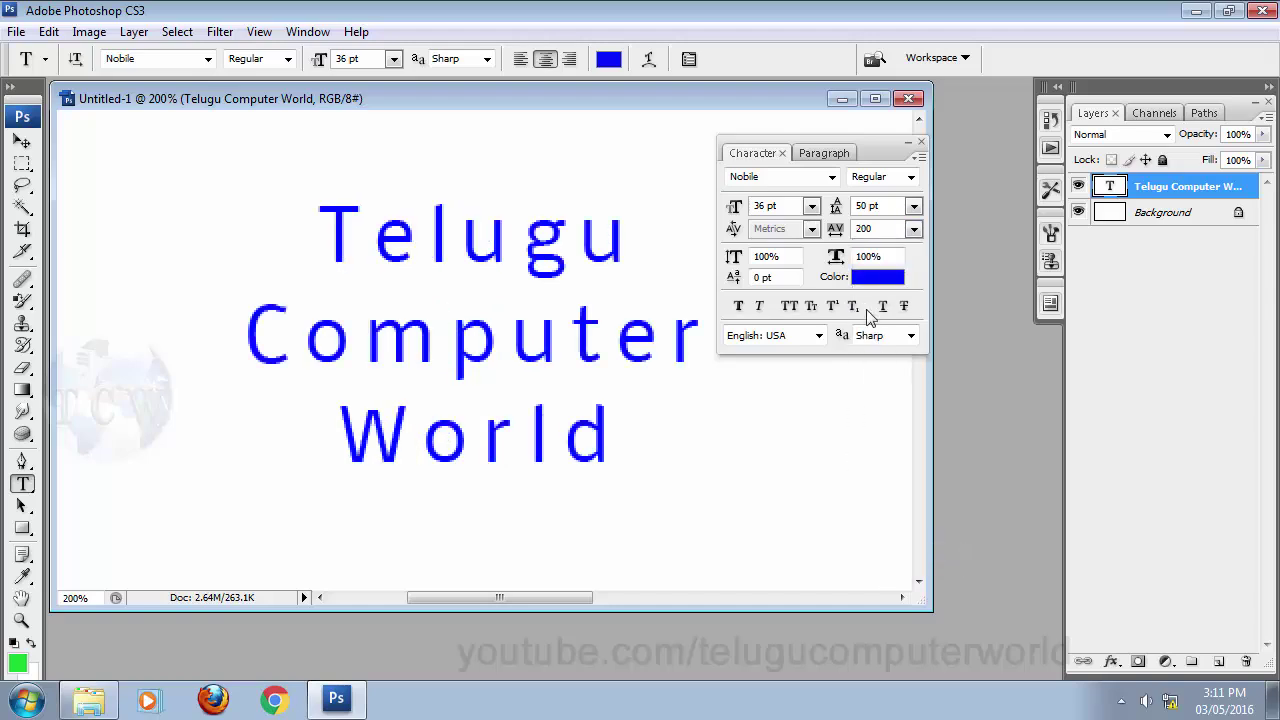
- Reset the tracking of the text layer to 0
{"action": "left_click", "coordinate": [913, 229]}
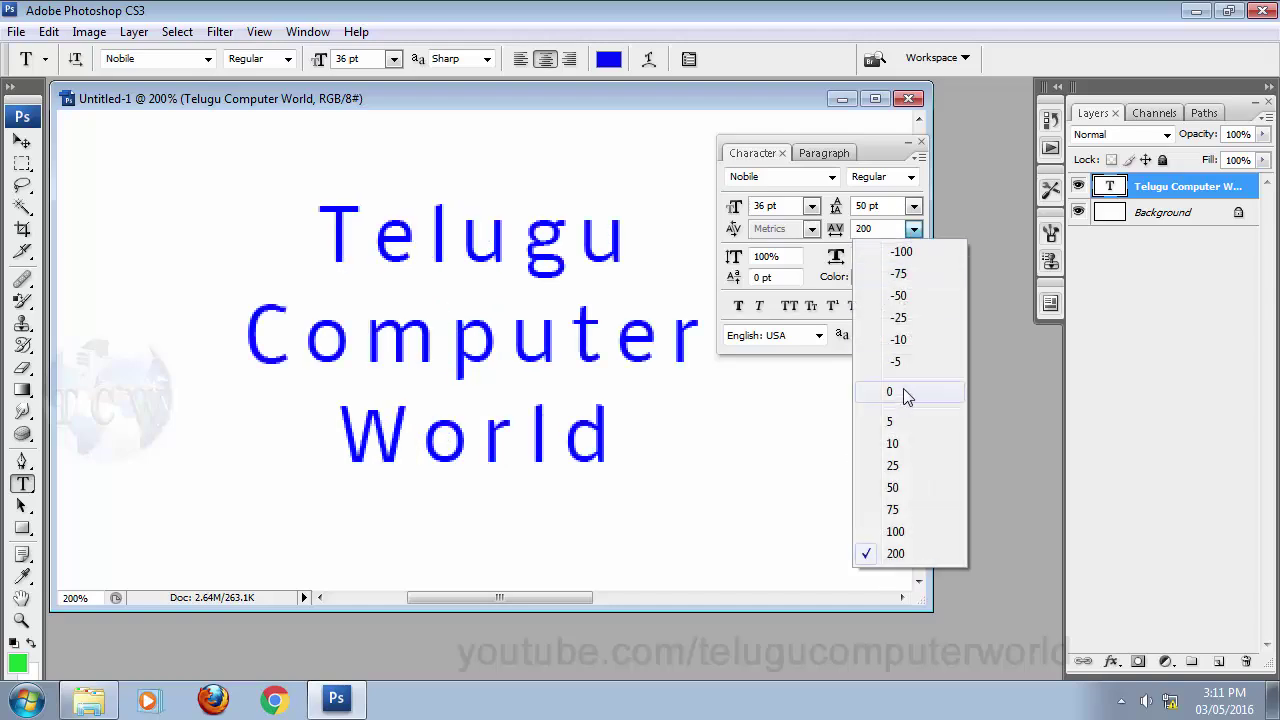
{"action": "left_click", "coordinate": [905, 393]}
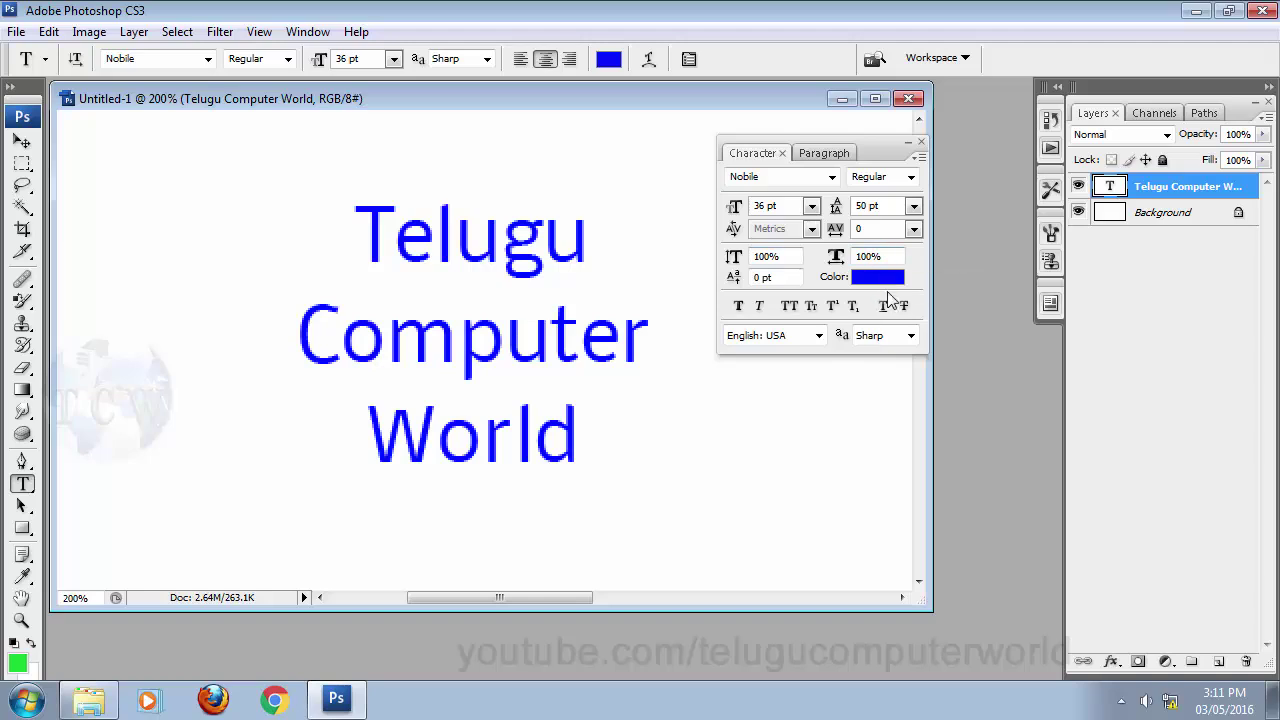
- Try horizontal scales of 50% and 25% on the text, restoring 100% after each
{"action": "left_click", "coordinate": [896, 259]}
{"action": "type", "text": "50"}
{"action": "key", "text": "Return"}
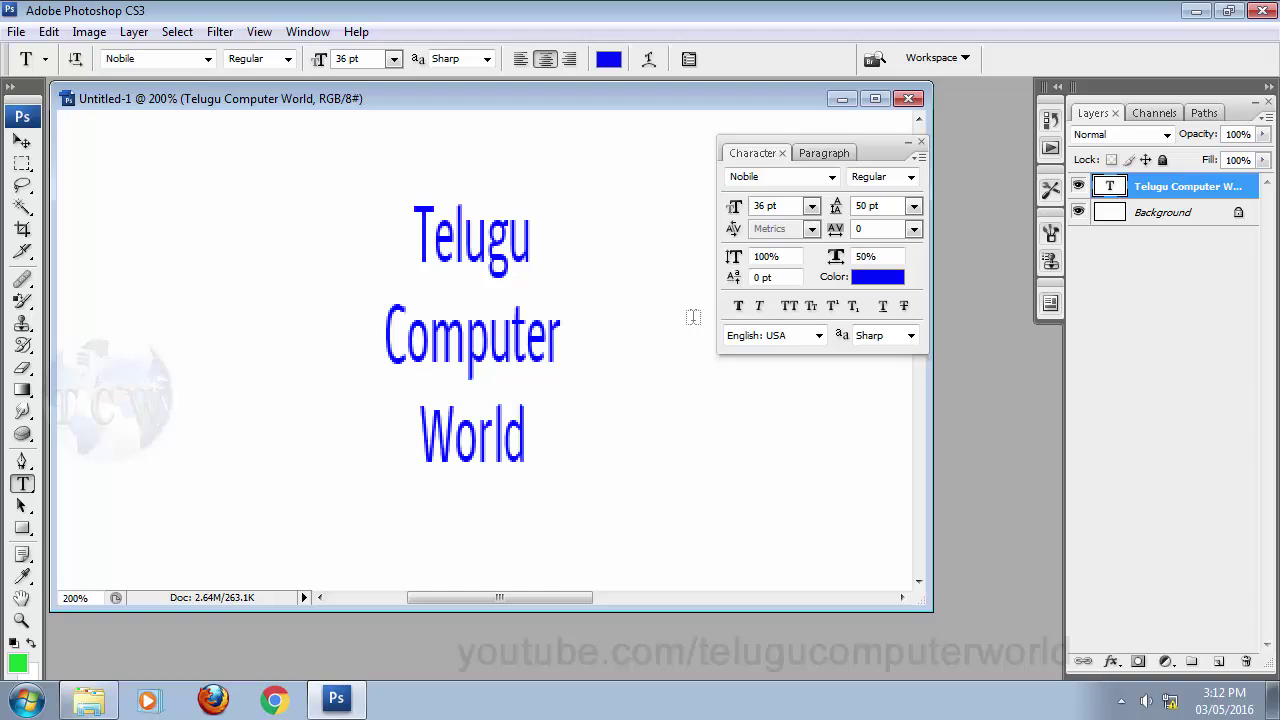
{"action": "left_click_drag", "start_coordinate": [891, 257], "coordinate": [820, 260]}
{"action": "type", "text": "100"}
{"action": "key", "text": "Return"}
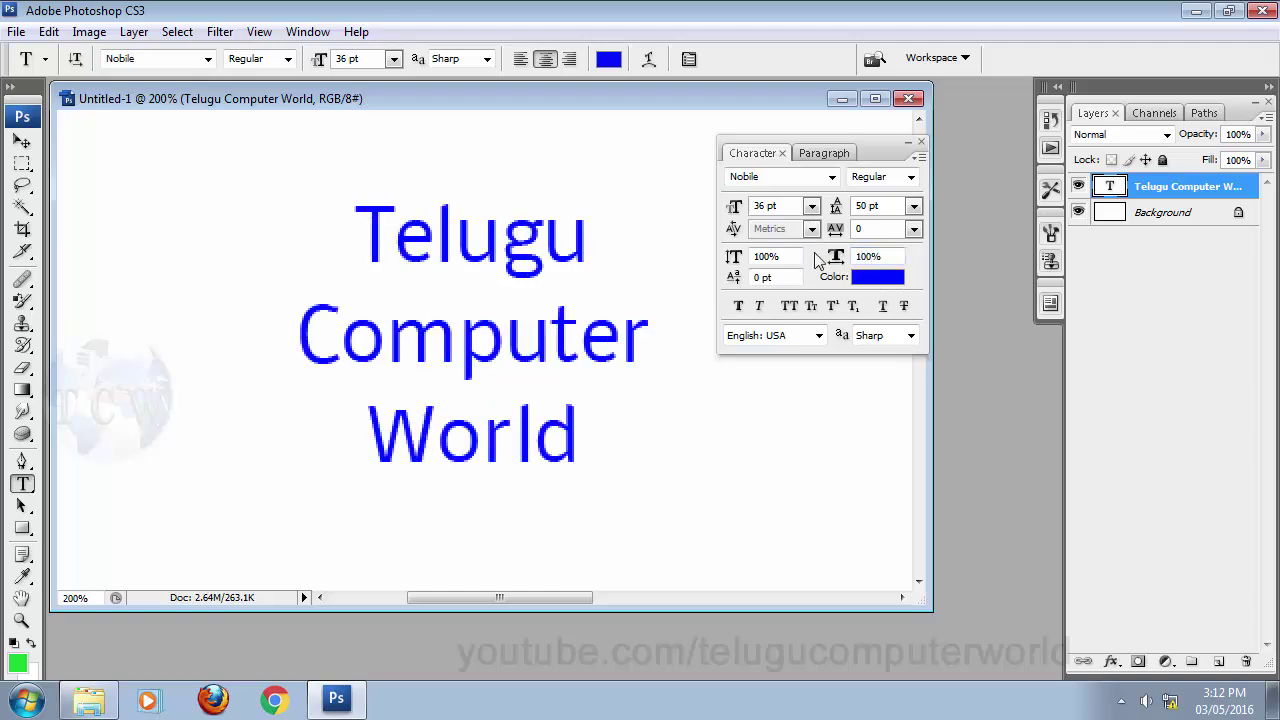
{"action": "left_click_drag", "start_coordinate": [889, 258], "coordinate": [803, 258]}
{"action": "type", "text": "25"}
{"action": "key", "text": "Return"}
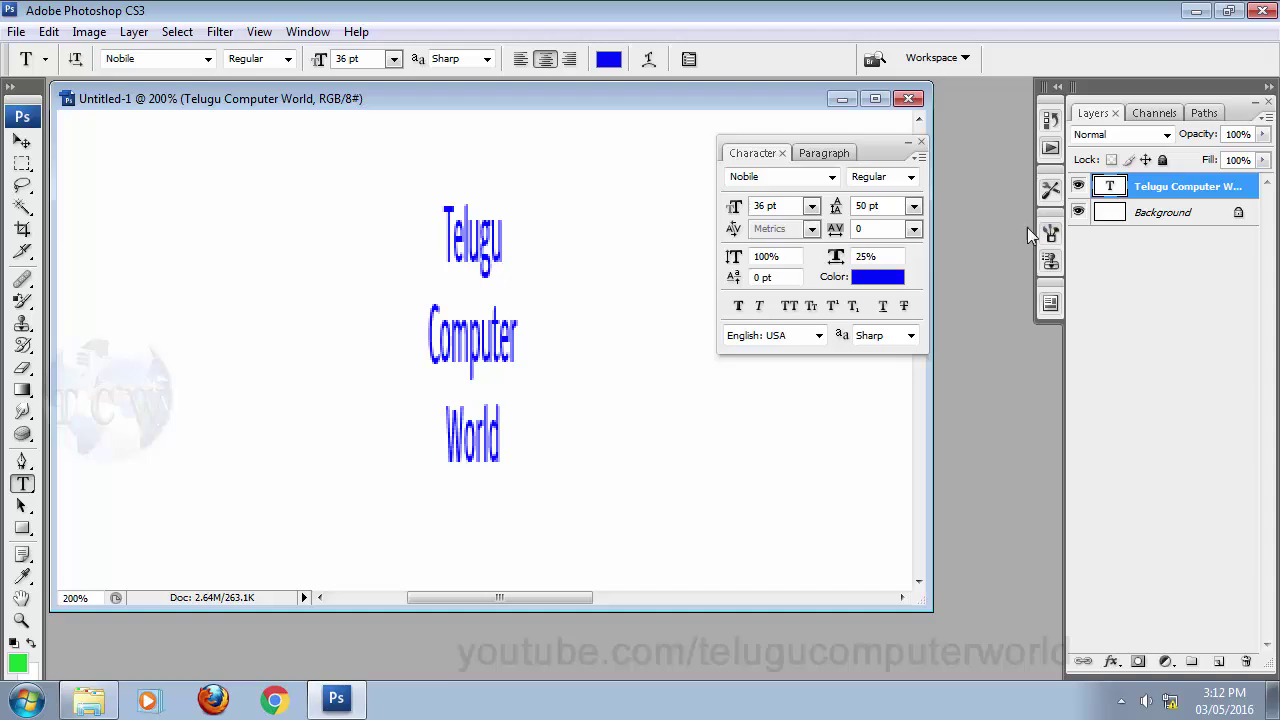
{"action": "left_click_drag", "start_coordinate": [908, 258], "coordinate": [759, 256]}
{"action": "type", "text": "100"}
{"action": "key", "text": "Return"}
- Squeeze the text layer horizontally from its right edge with Free Transform, keeping its height
{"action": "left_click", "coordinate": [27, 144]}
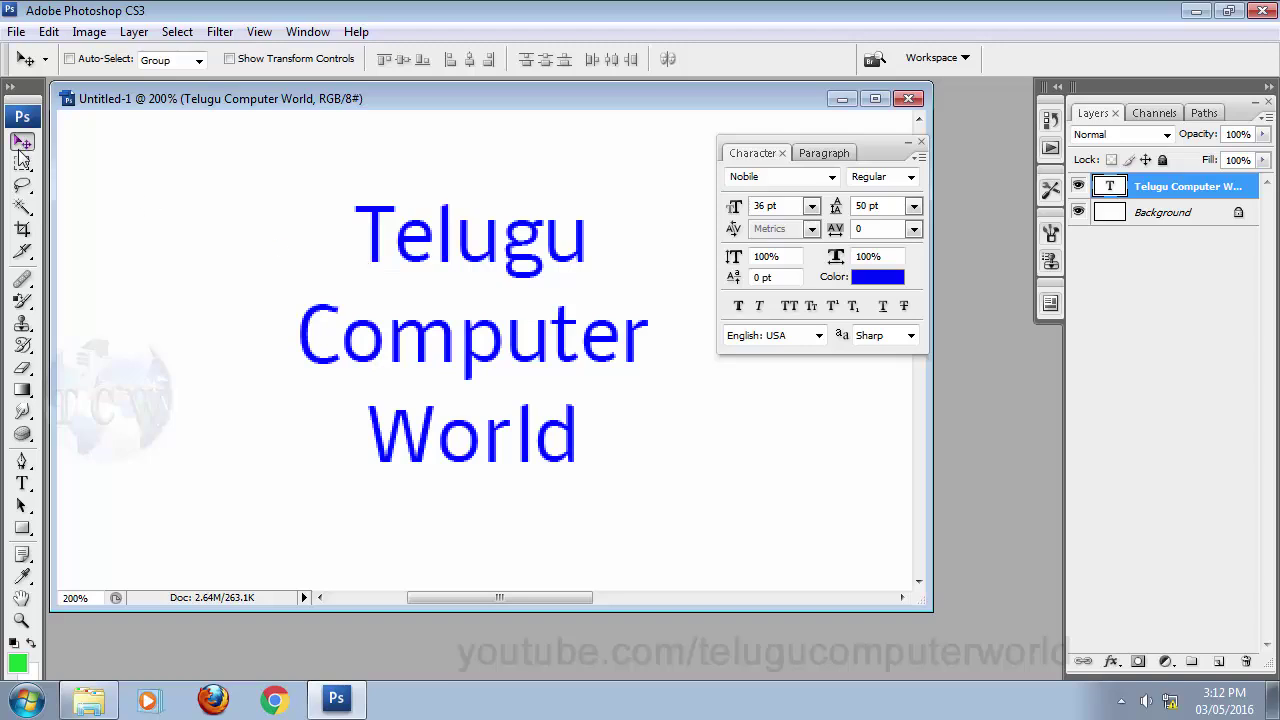
{"action": "key", "text": "ctrl+t"}
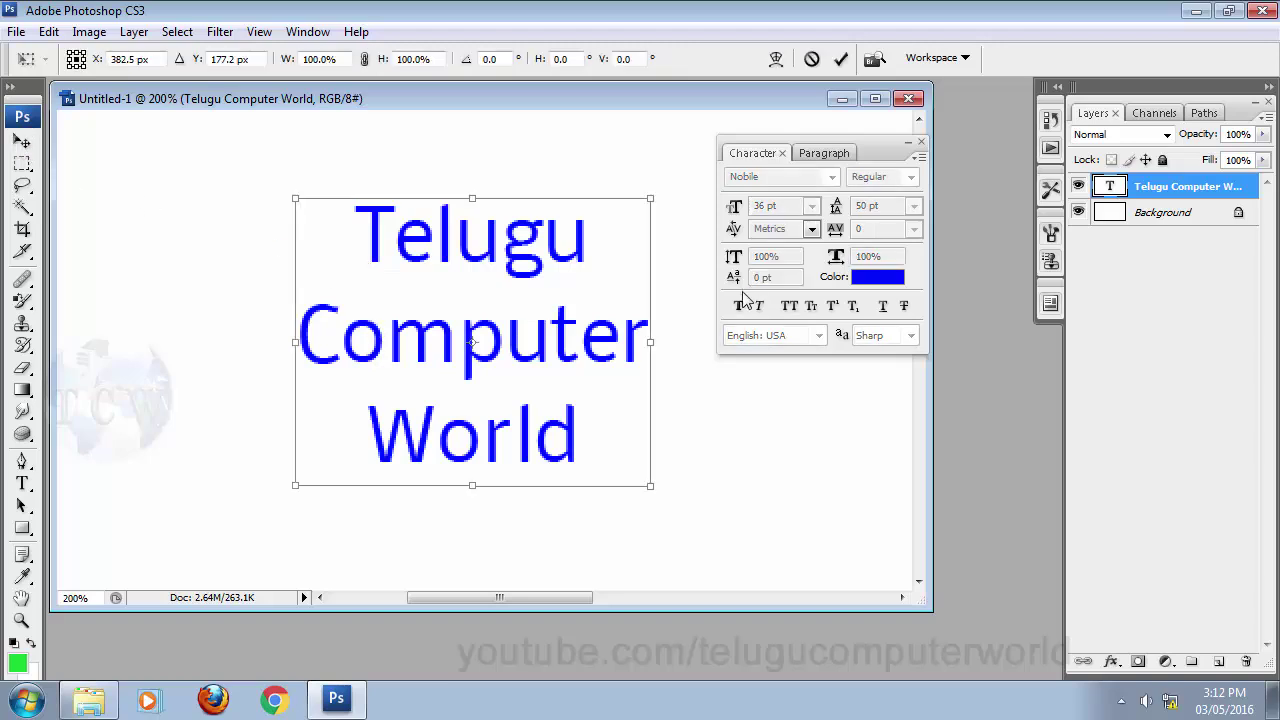
{"action": "left_click_drag", "start_coordinate": [650, 341], "coordinate": [394, 342]}
{"action": "key", "text": "Return"}
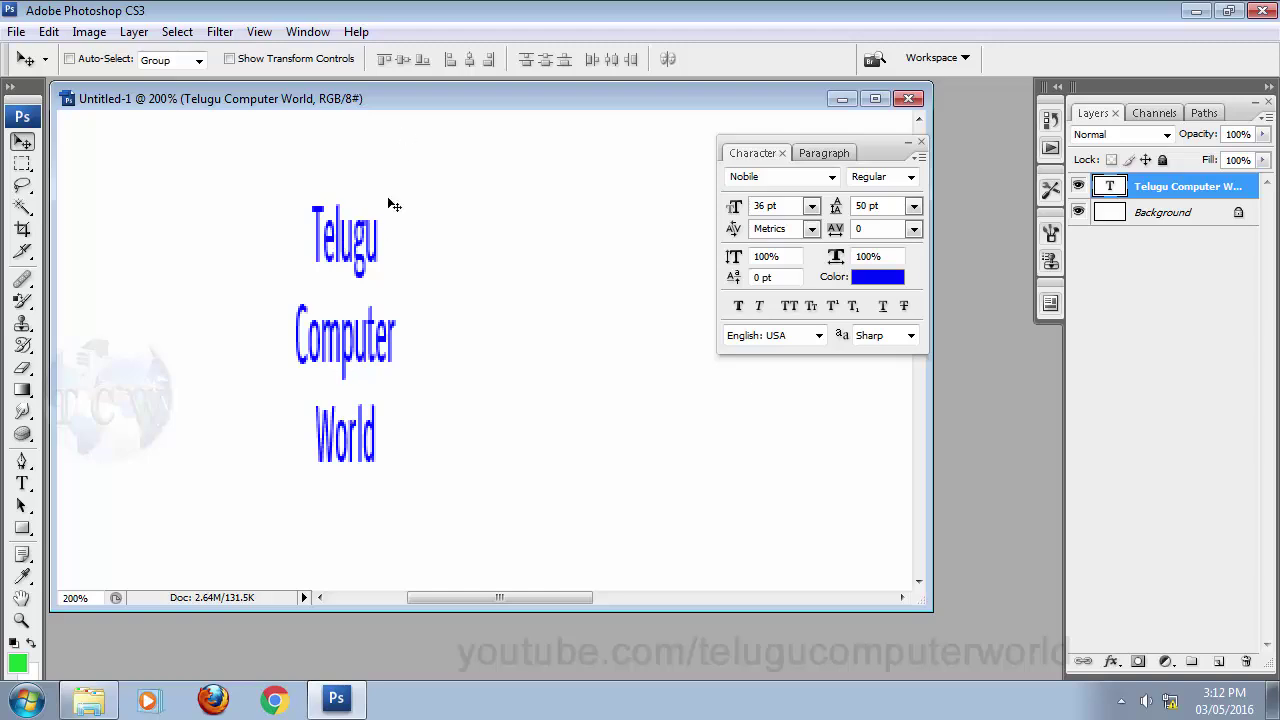
- Widen the squeezed text by trying horizontal scales of 150%, 200% and 500%
{"action": "left_click", "coordinate": [880, 256]}
{"action": "type", "text": "15"}
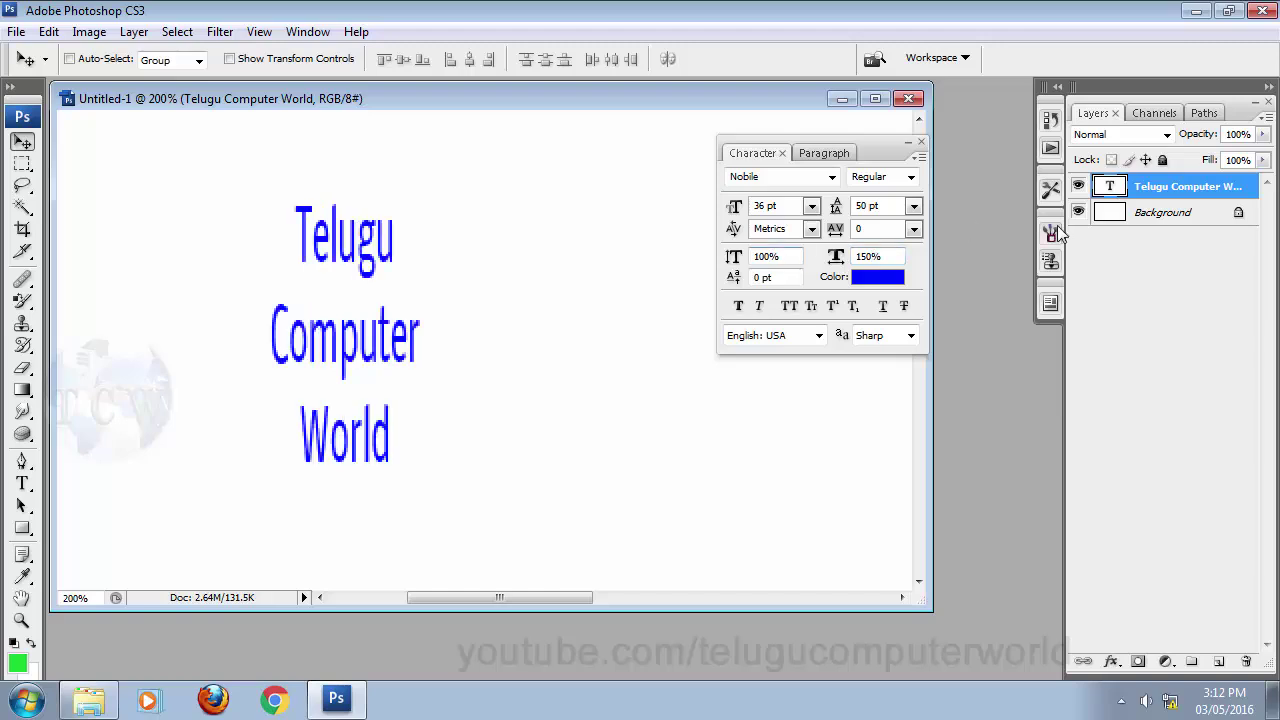
{"action": "left_click", "coordinate": [886, 257]}
{"action": "type", "text": "200"}
{"action": "key", "text": "Return"}
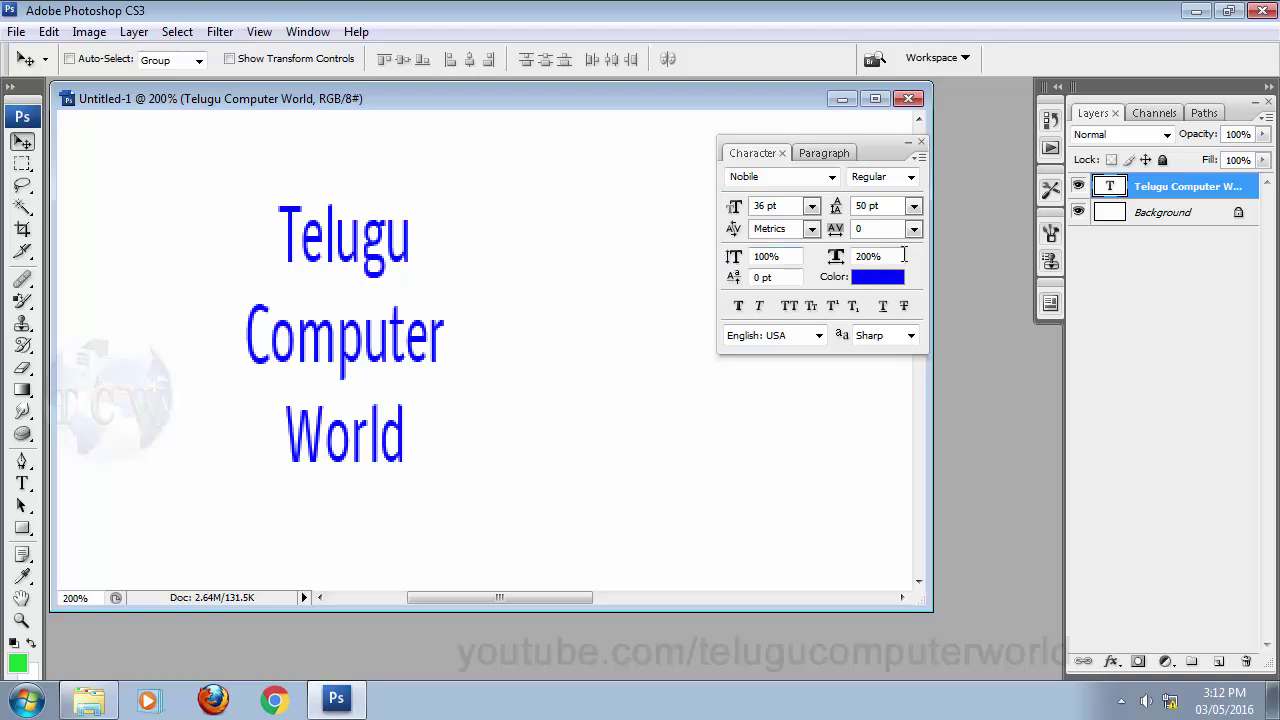
{"action": "left_click", "coordinate": [886, 256]}
{"action": "type", "text": "5"}
{"action": "key", "text": "Return"}
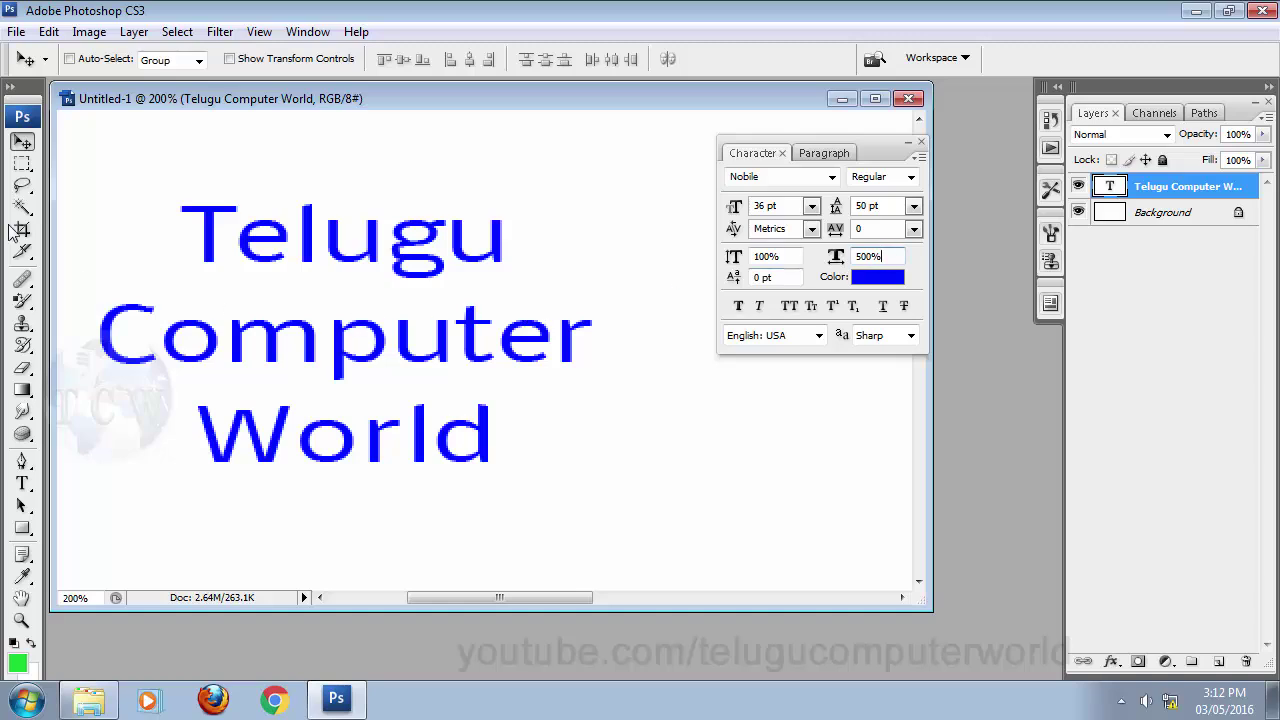
- Undo the text's widening and squeeze, and set its horizontal scale back to 100%
{"action": "key", "text": "ctrl+z"}
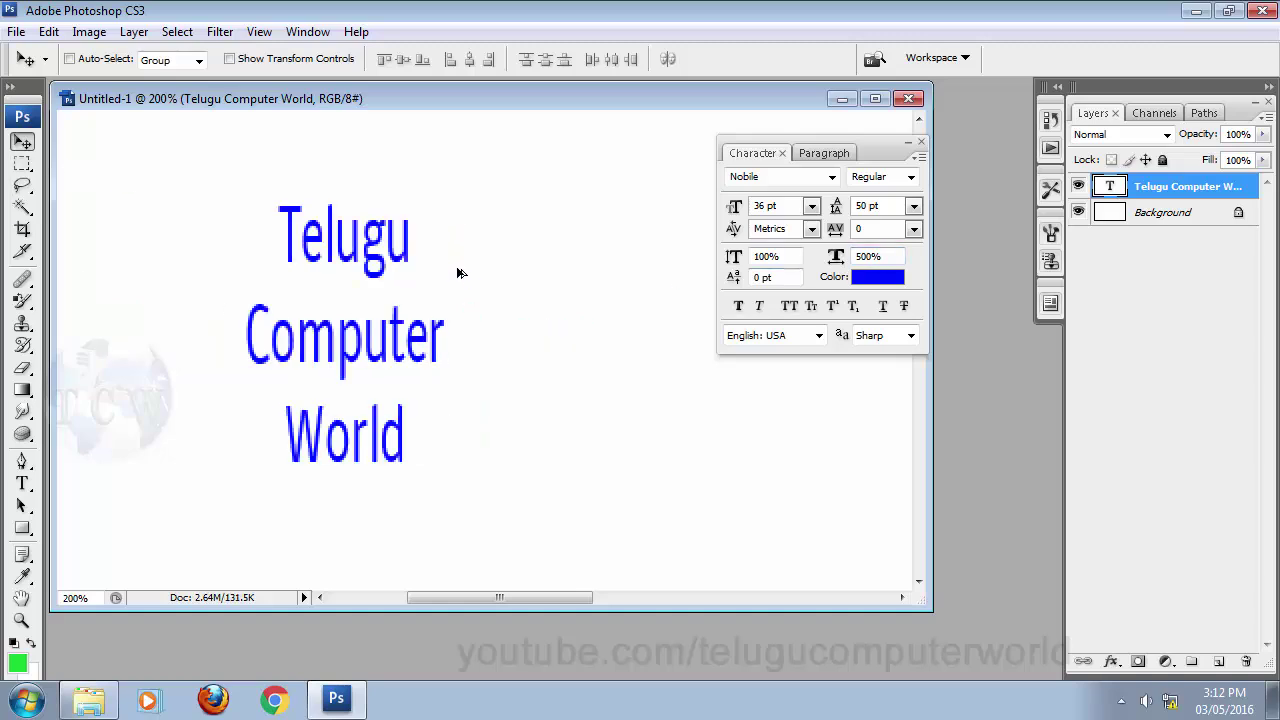
{"action": "key", "text": "ctrl+z"}
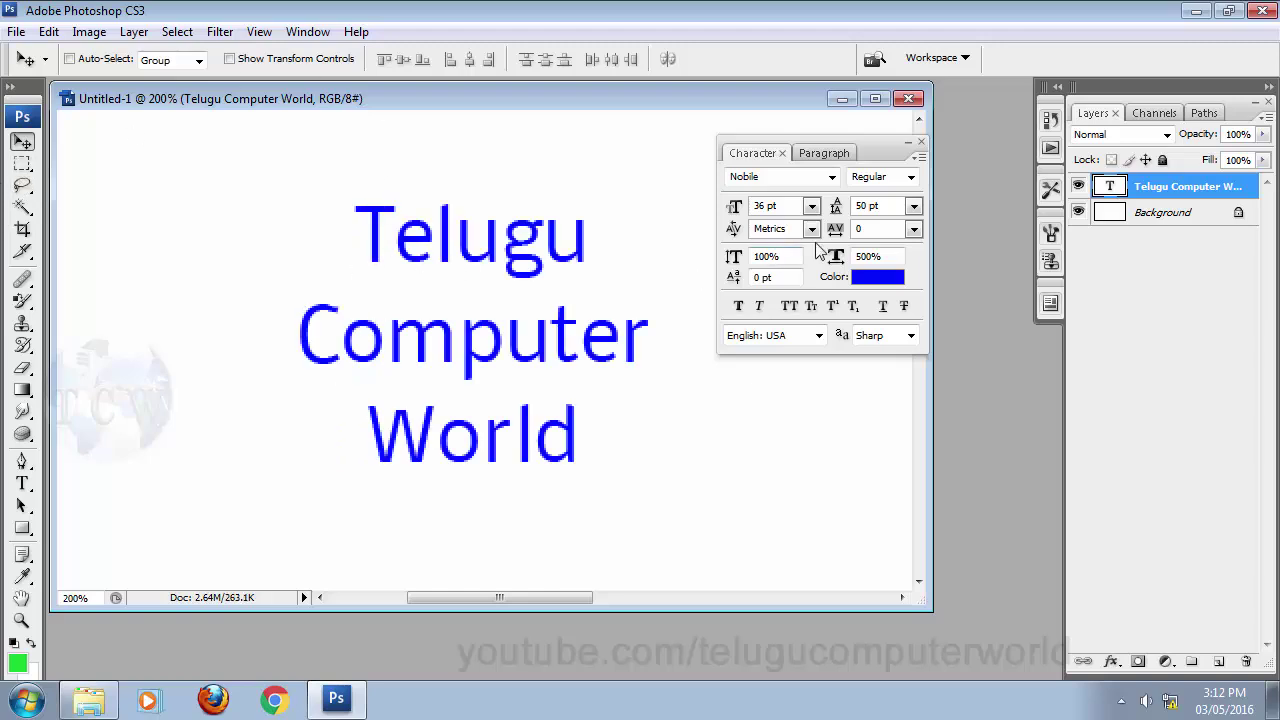
{"action": "double_click", "coordinate": [868, 257]}
{"action": "type", "text": "100"}
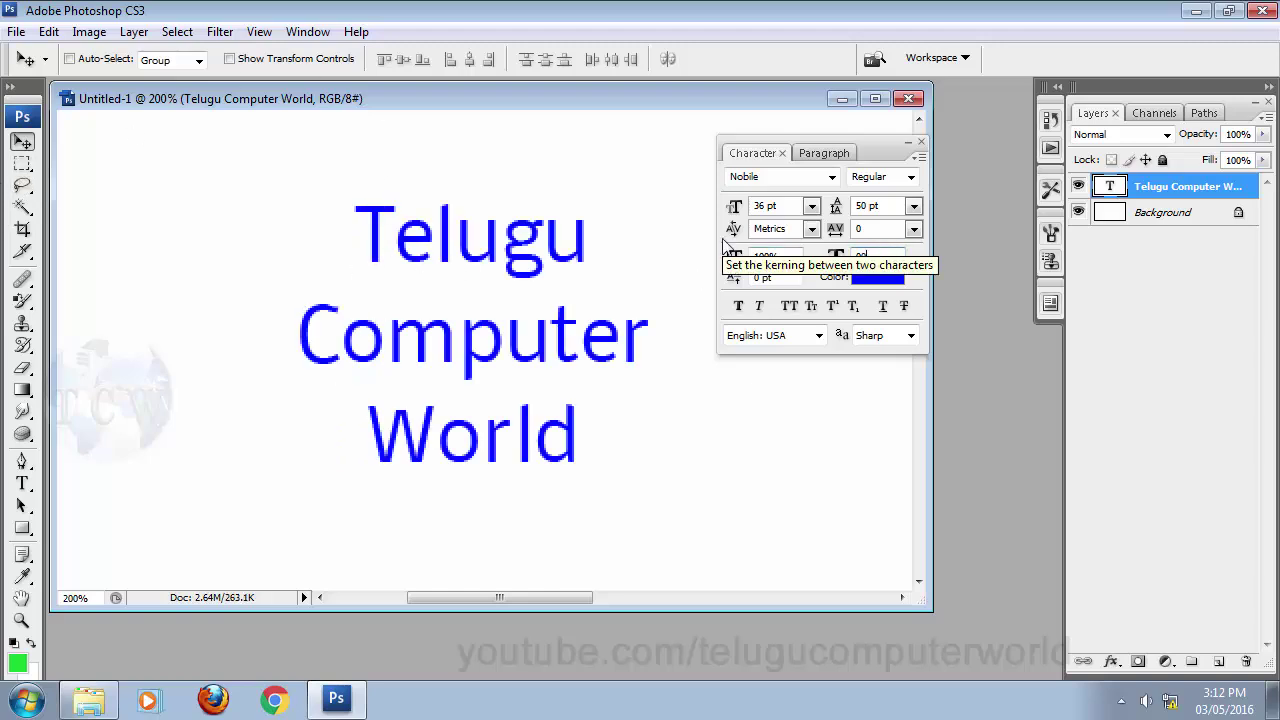
{"action": "key", "text": "BackSpace"}
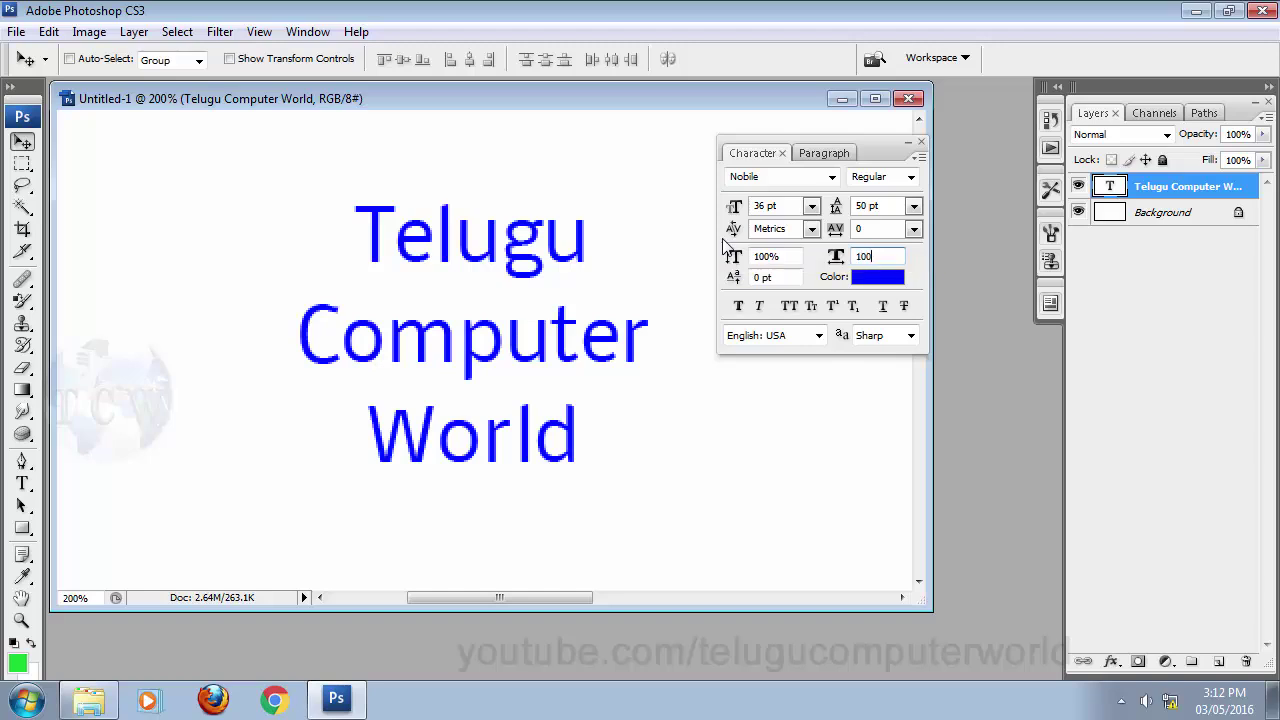
{"action": "key", "text": "Return"}
{"action": "left_click", "coordinate": [26, 486]}
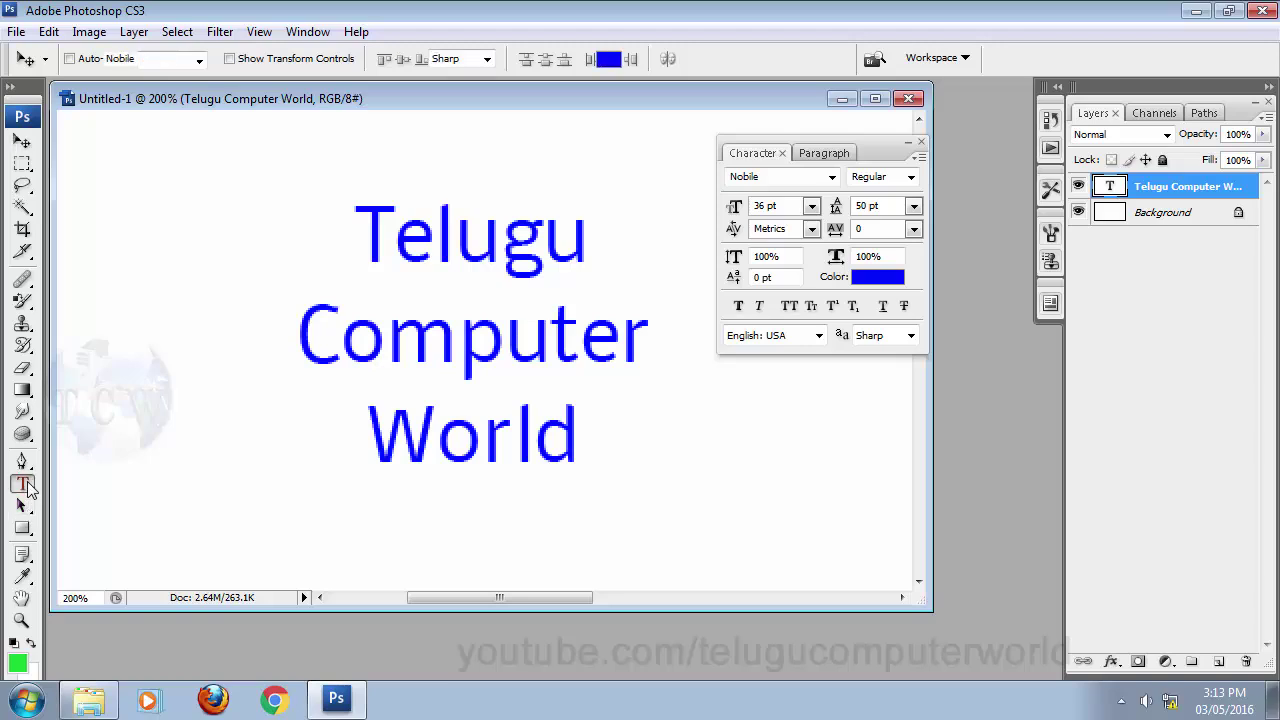
{"action": "left_click", "coordinate": [22, 141]}
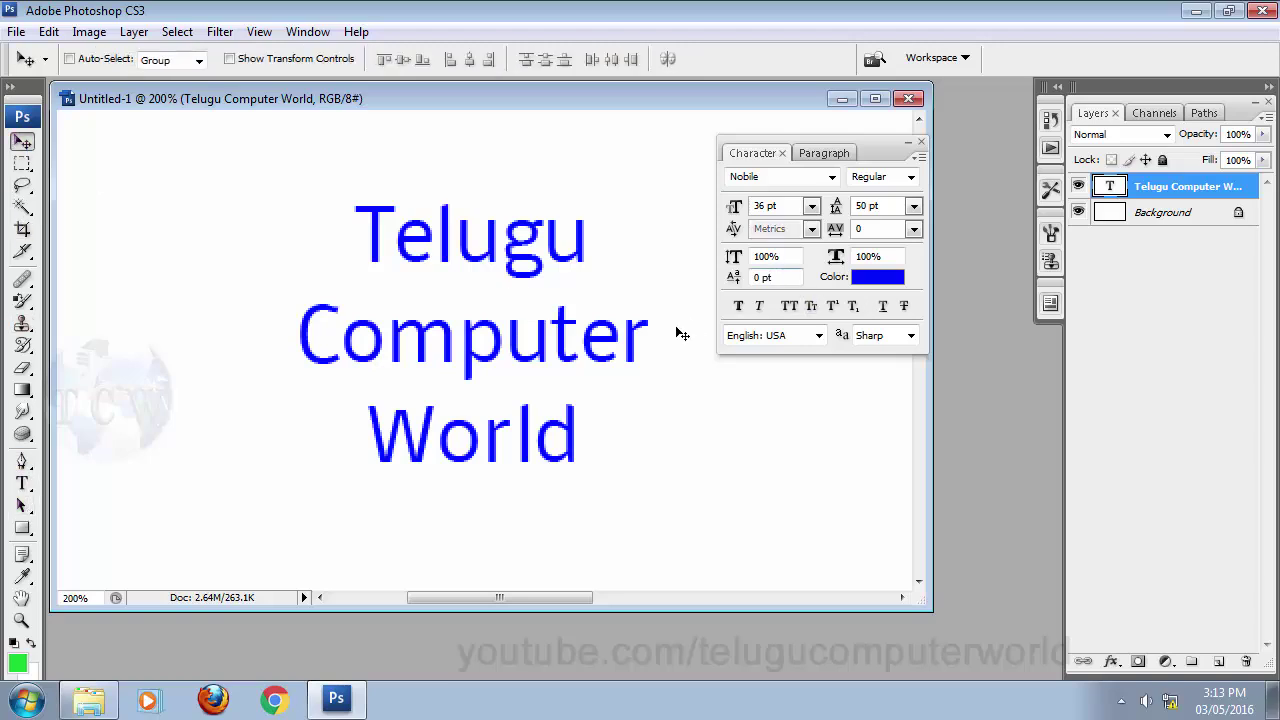
- Try a horizontal scale of 500% on the text and restore it to 100%
{"action": "left_click", "coordinate": [882, 257]}
{"action": "type", "text": "500"}
{"action": "key", "text": "Return"}
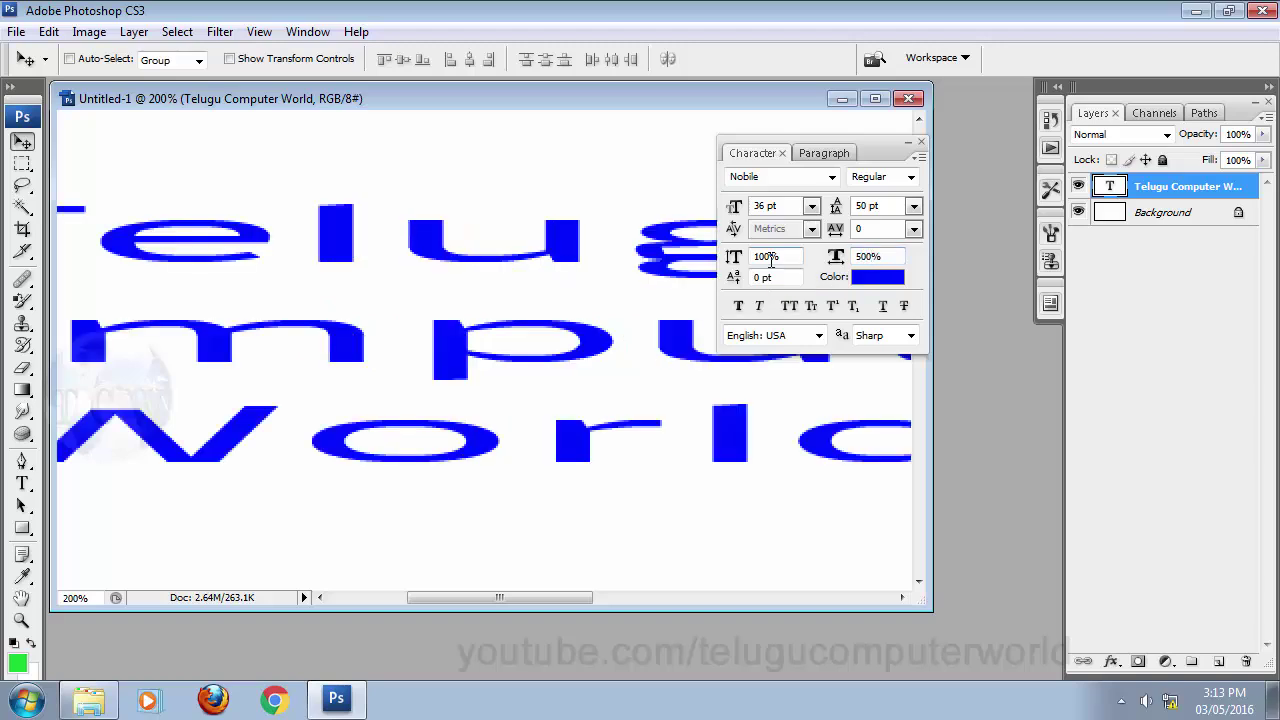
{"action": "left_click", "coordinate": [882, 257]}
{"action": "type", "text": "100"}
{"action": "key", "text": "Return"}
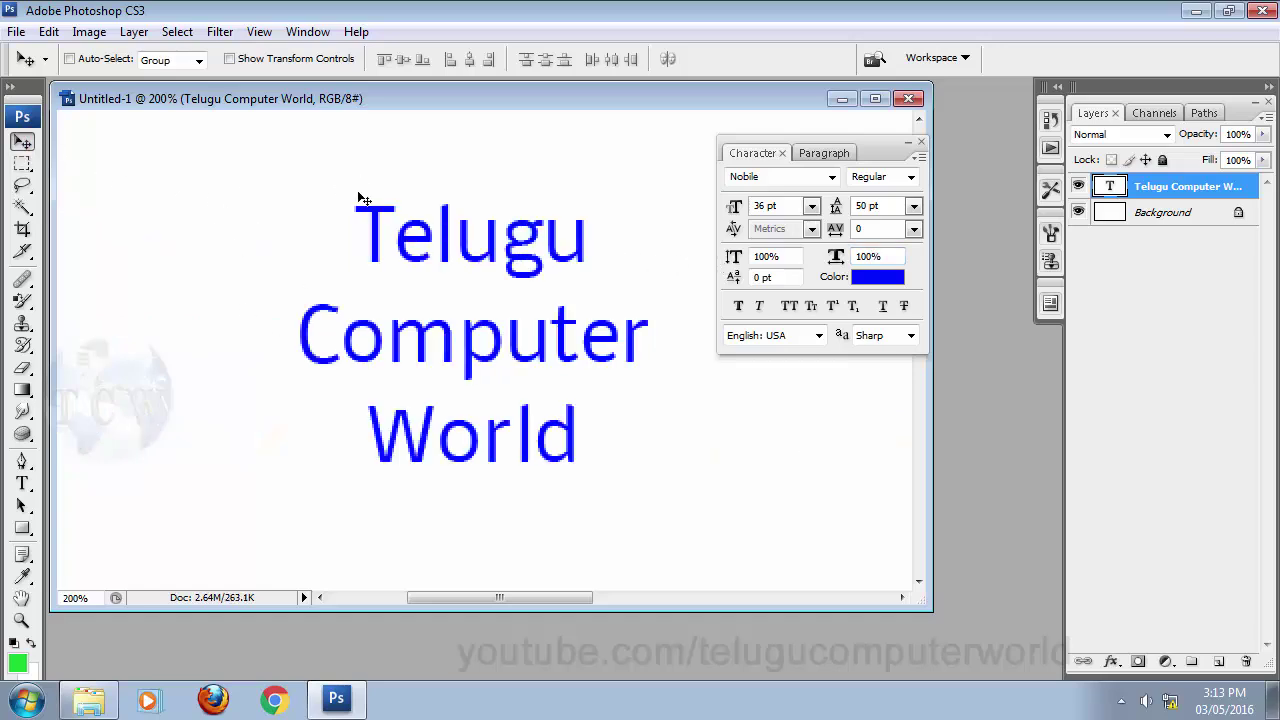
{"action": "key", "text": "ctrl+t"}
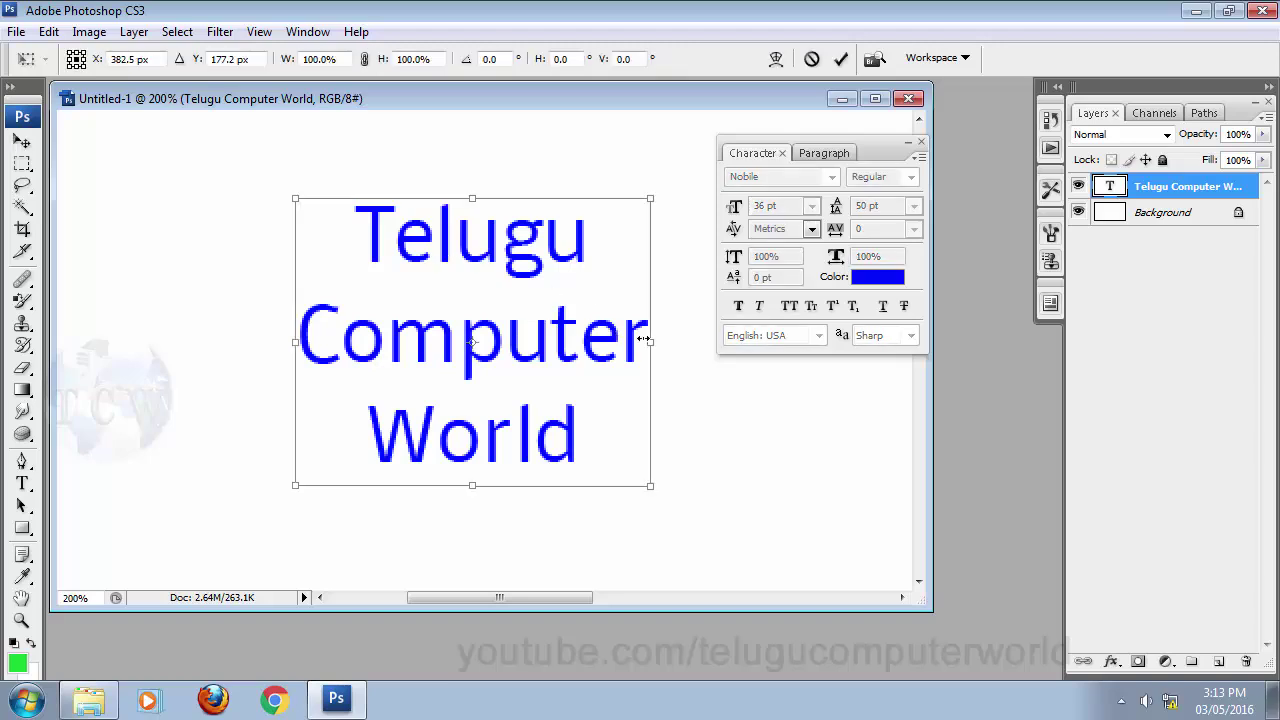
{"action": "key", "text": "Return"}
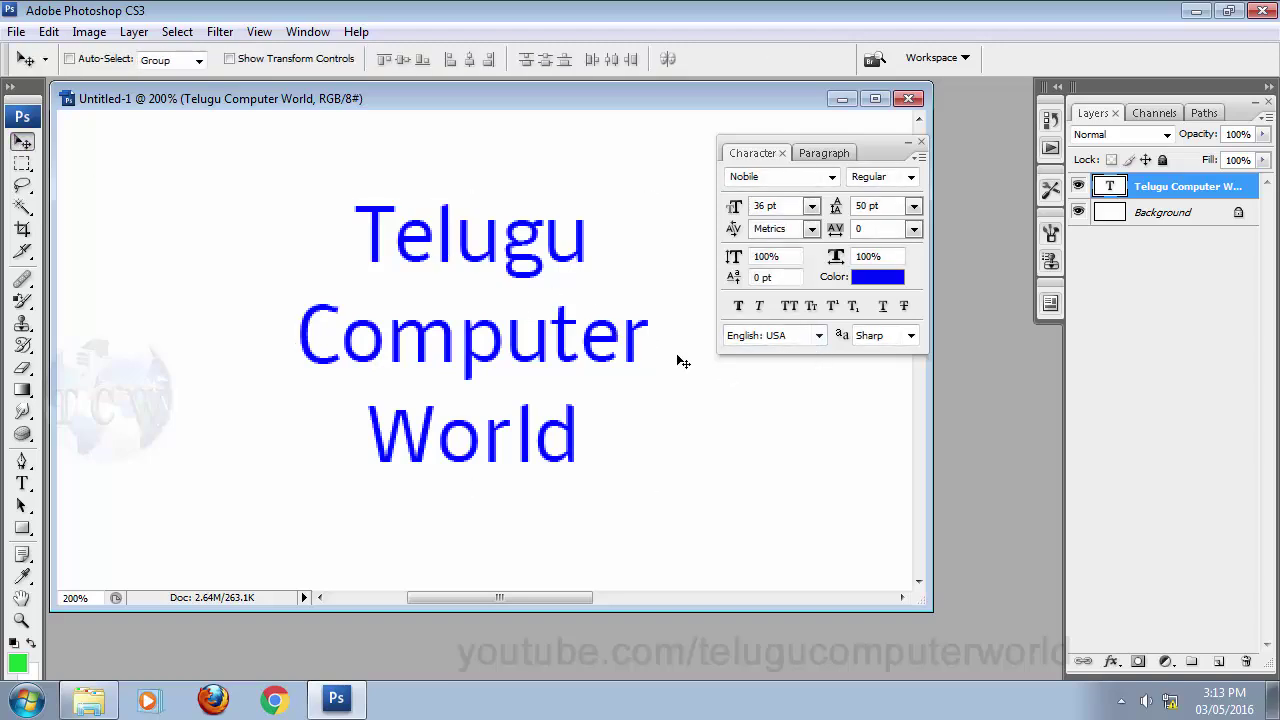
- Try a vertical scale of 250% on the text and restore it to 100%
{"action": "left_click", "coordinate": [790, 256]}
{"action": "type", "text": "250"}
{"action": "key", "text": "Return"}
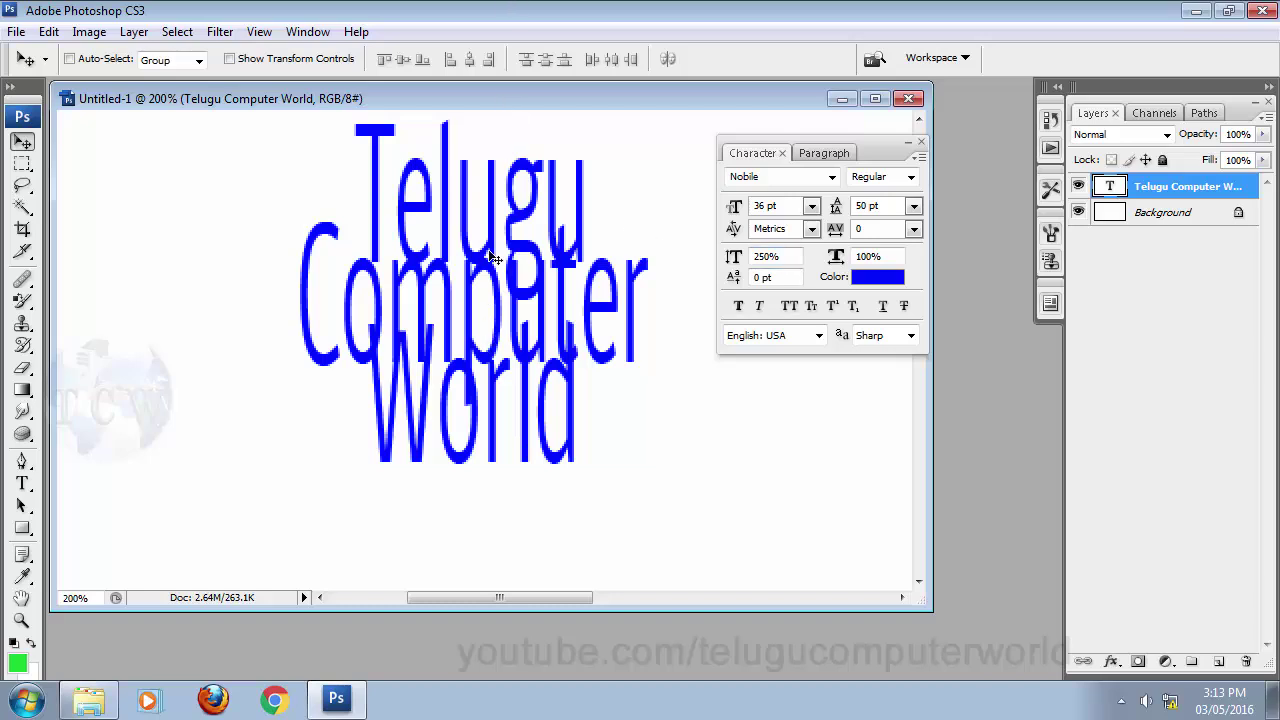
{"action": "left_click", "coordinate": [799, 259]}
{"action": "type", "text": "100"}
{"action": "key", "text": "Return"}
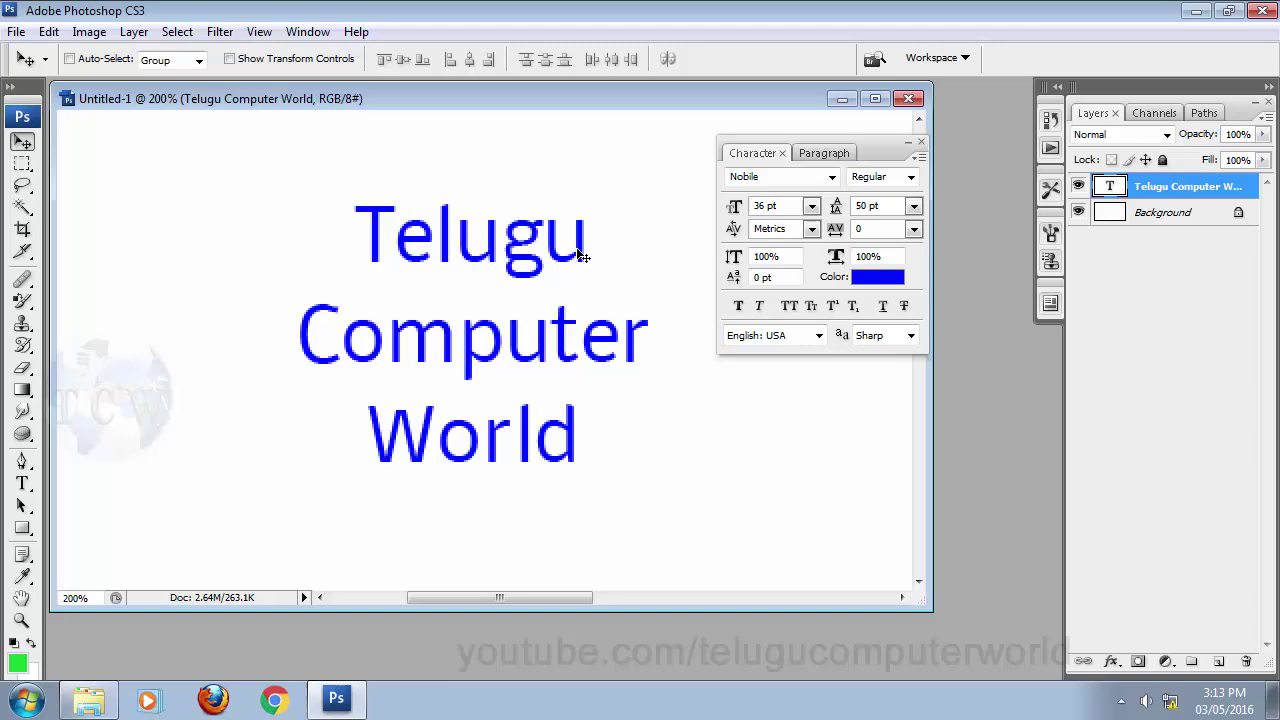
- Try vertical scales of 200% and 150% on the text, and reset the scale to 100%
{"action": "left_click", "coordinate": [776, 256]}
{"action": "type", "text": "200"}
{"action": "key", "text": "Return"}
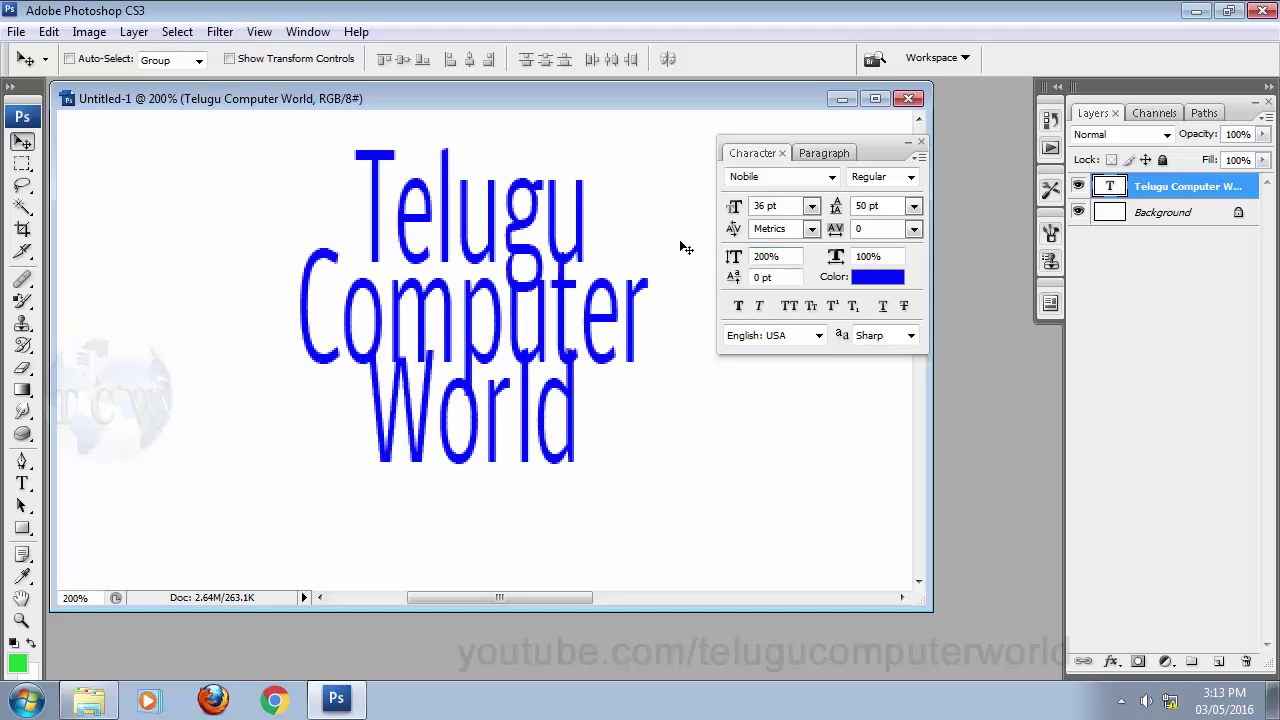
{"action": "left_click", "coordinate": [777, 257]}
{"action": "type", "text": "150"}
{"action": "key", "text": "Return"}
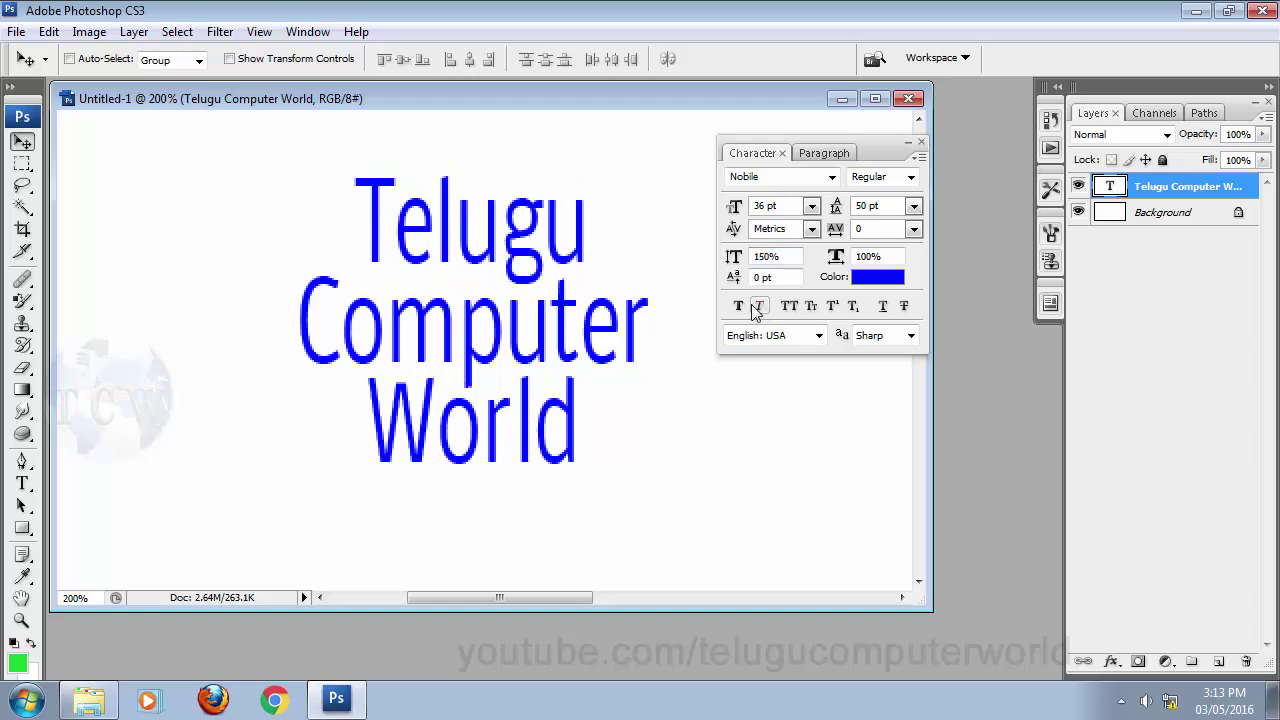
{"action": "left_click", "coordinate": [785, 257]}
{"action": "type", "text": "100"}
{"action": "key", "text": "Return"}
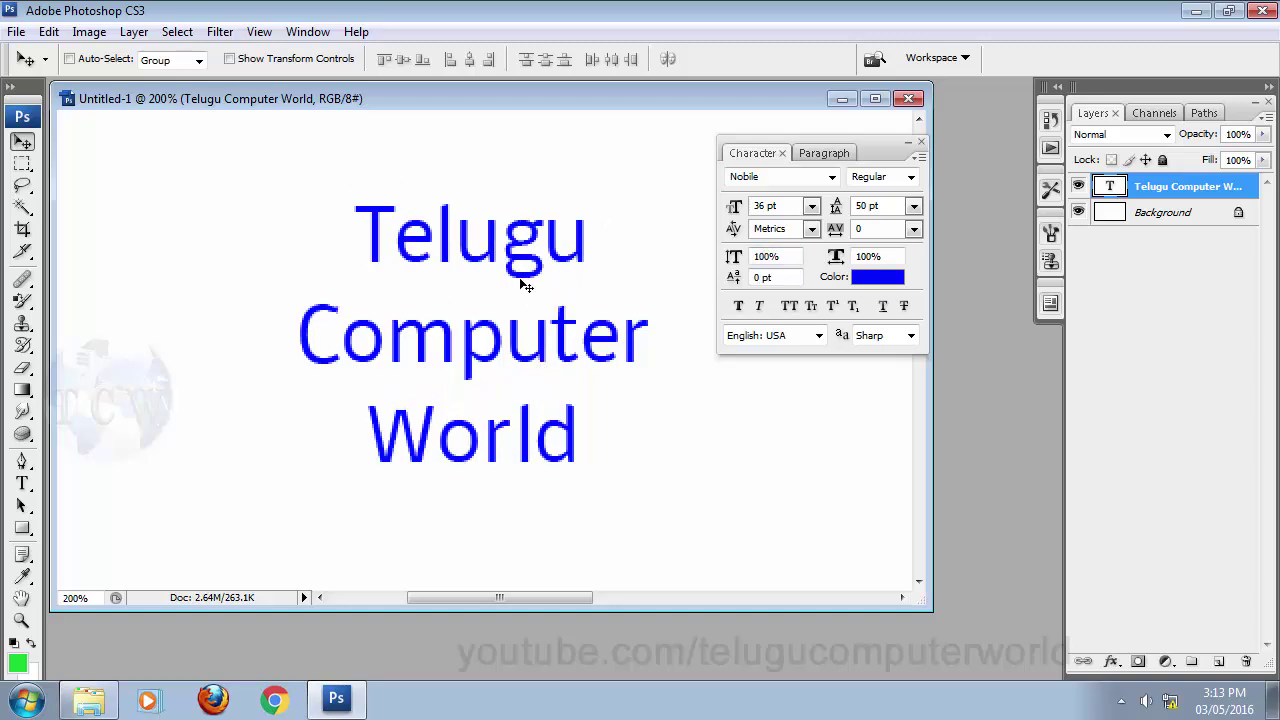
- Try baseline shifts of 50 pt and -50 pt on the text, and reset the shift to 0 pt
{"action": "left_click", "coordinate": [778, 277]}
{"action": "type", "text": "50"}
{"action": "key", "text": "Return"}
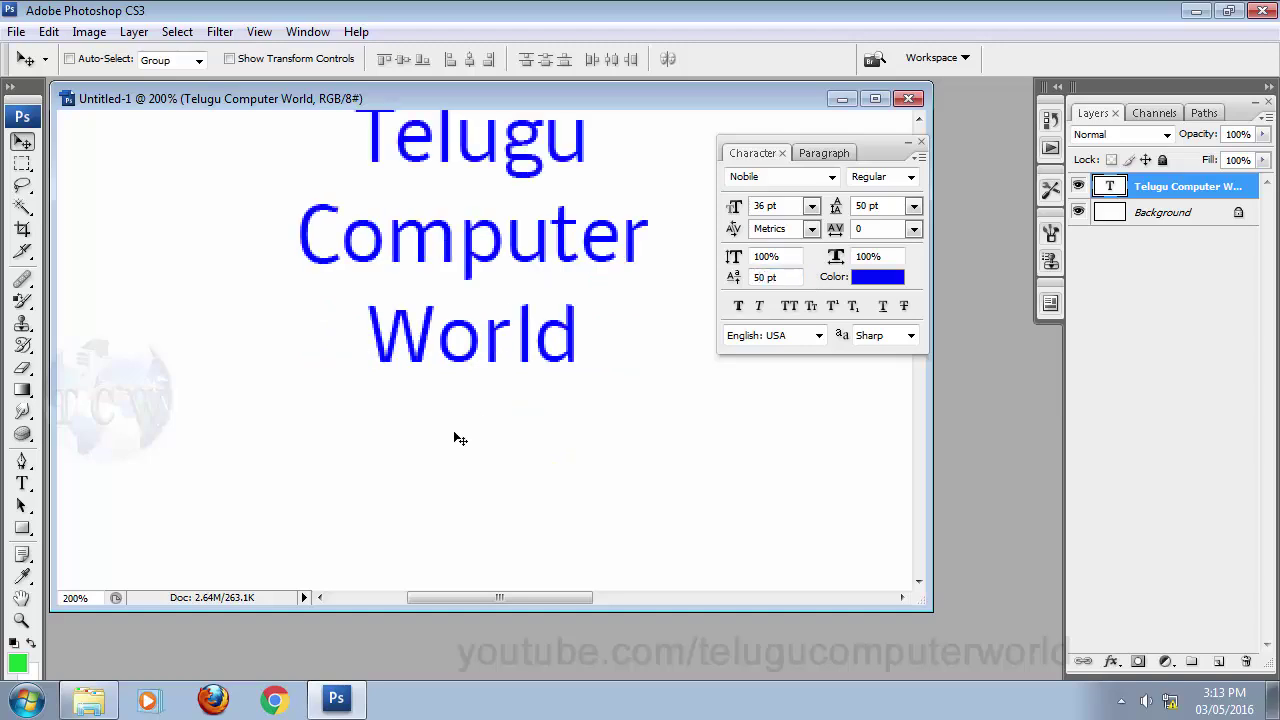
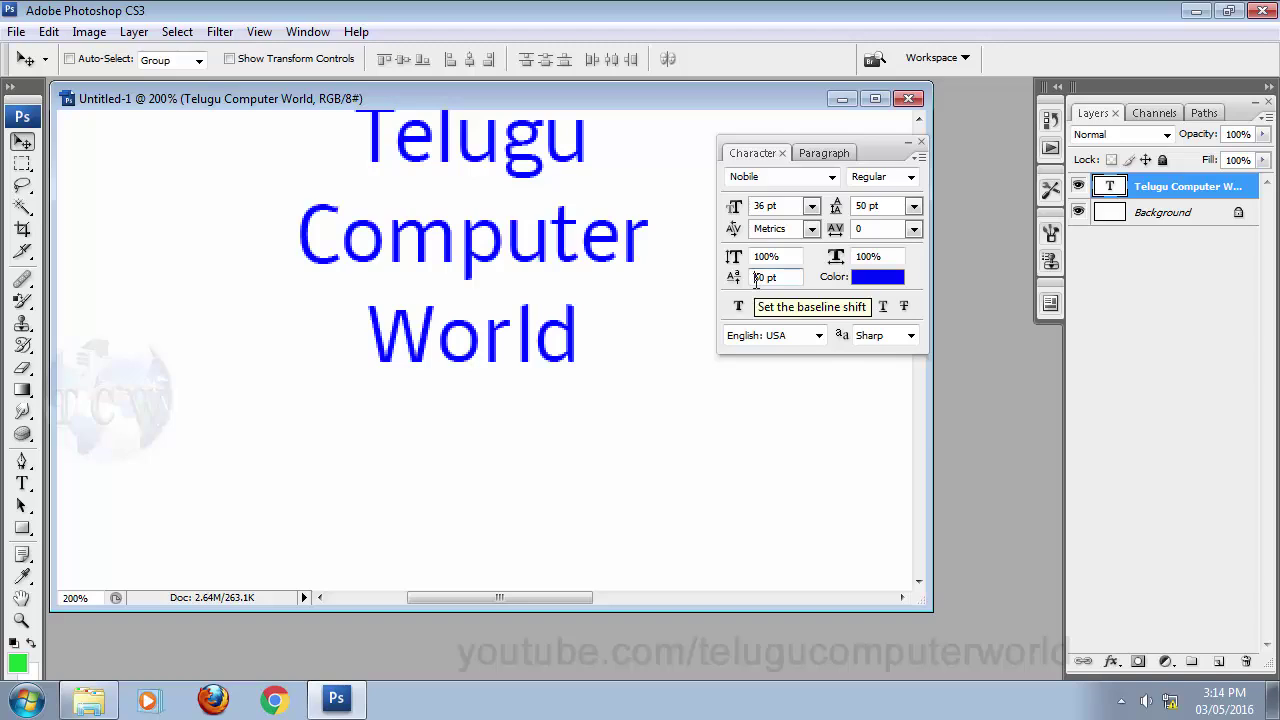
{"action": "type", "text": "-50"}
{"action": "key", "text": "Return"}
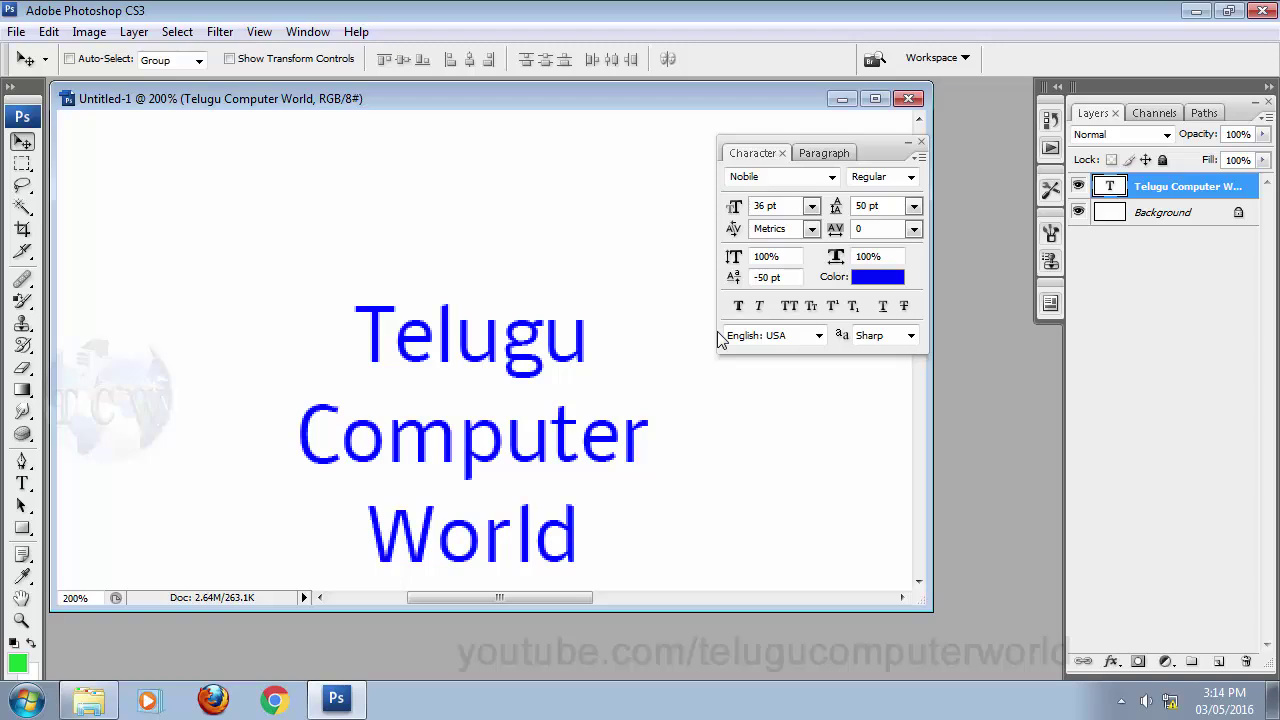
{"action": "scroll", "coordinate": [718, 340], "scroll_direction": "down", "scroll_amount": 3}
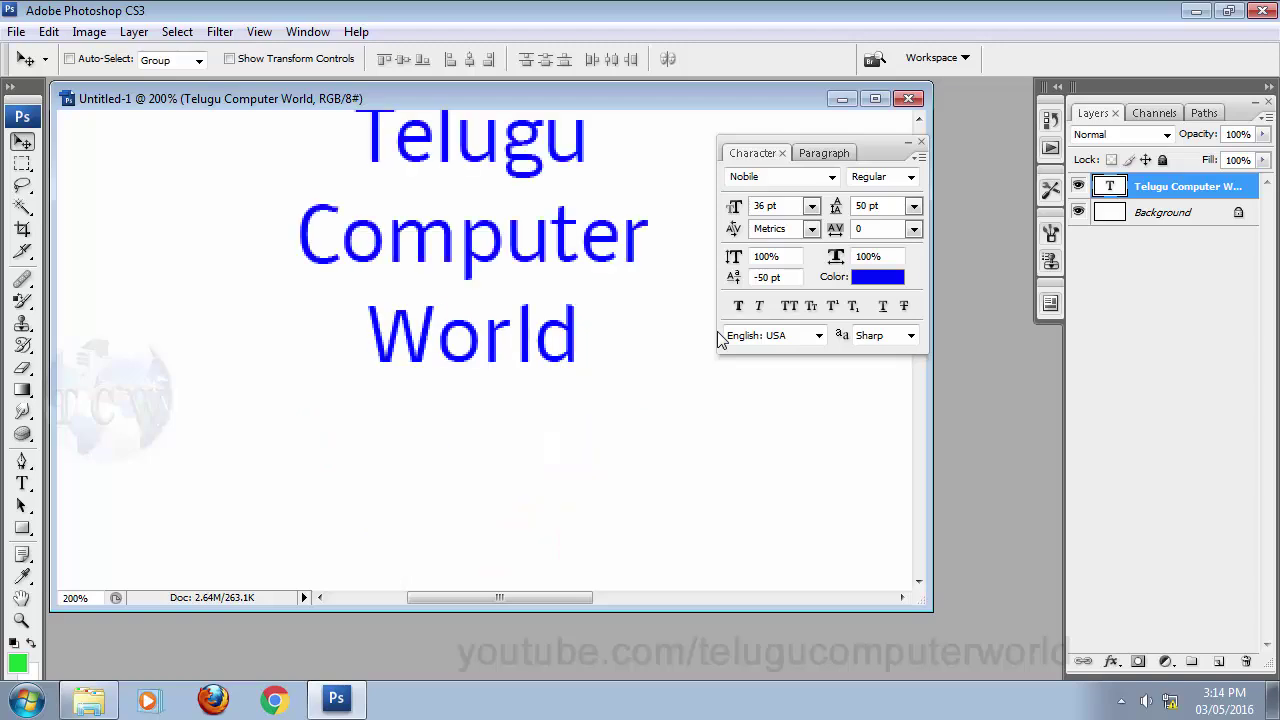
{"action": "left_click", "coordinate": [790, 278]}
{"action": "type", "text": "0"}
{"action": "key", "text": "Return"}
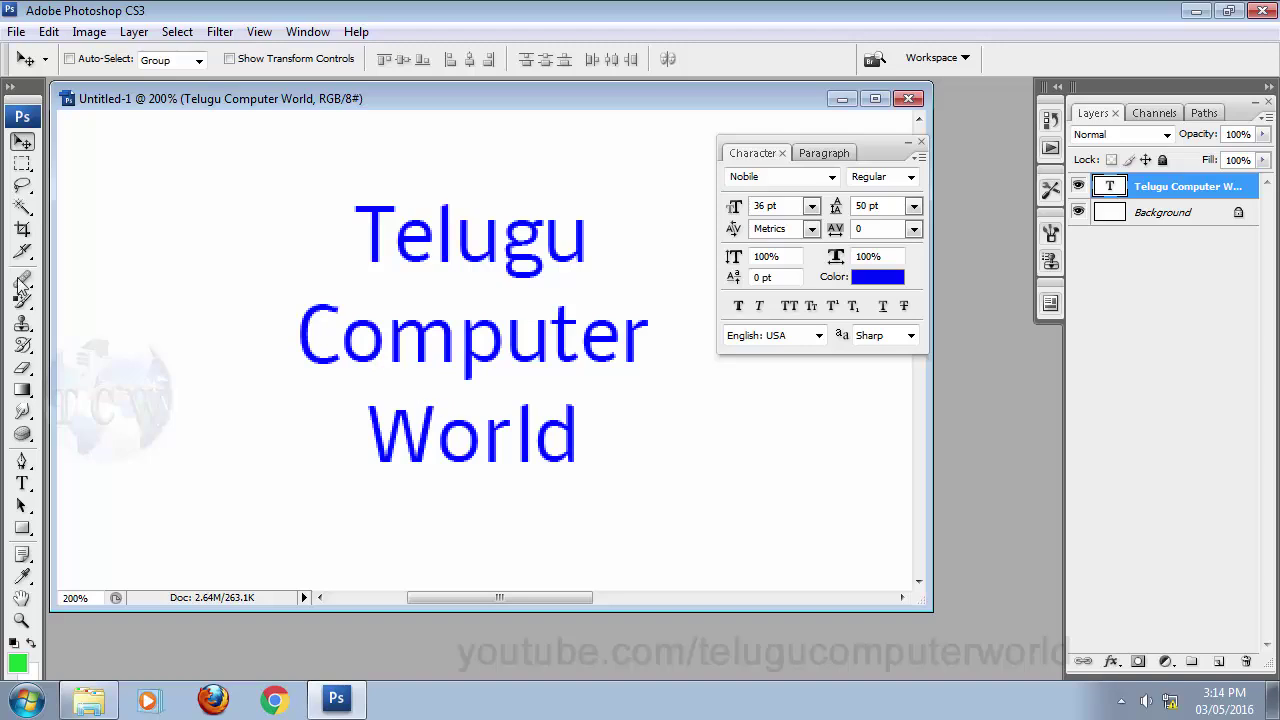
- Replace all the text in the text layer with "a2" and select the digit 2
{"action": "left_click", "coordinate": [22, 483]}
{"action": "left_click_drag", "start_coordinate": [557, 471], "coordinate": [547, 418]}
{"action": "key", "text": "ctrl+a"}
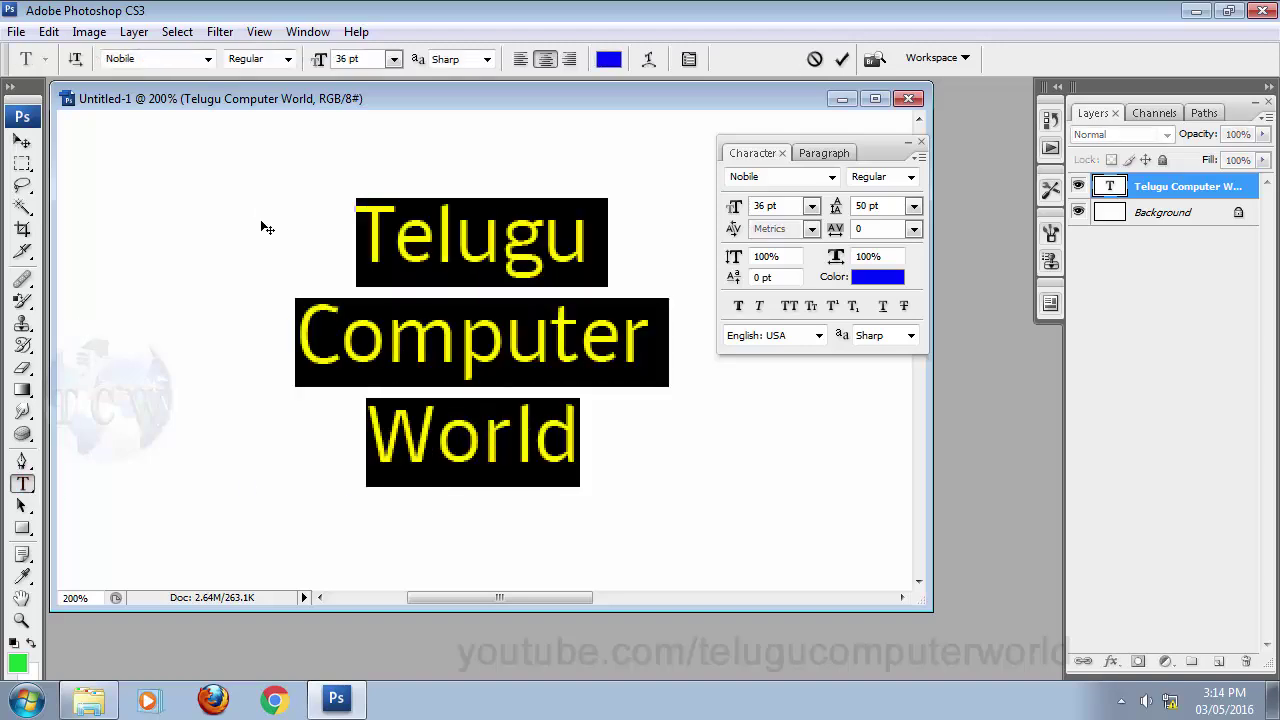
{"action": "type", "text": "a"}
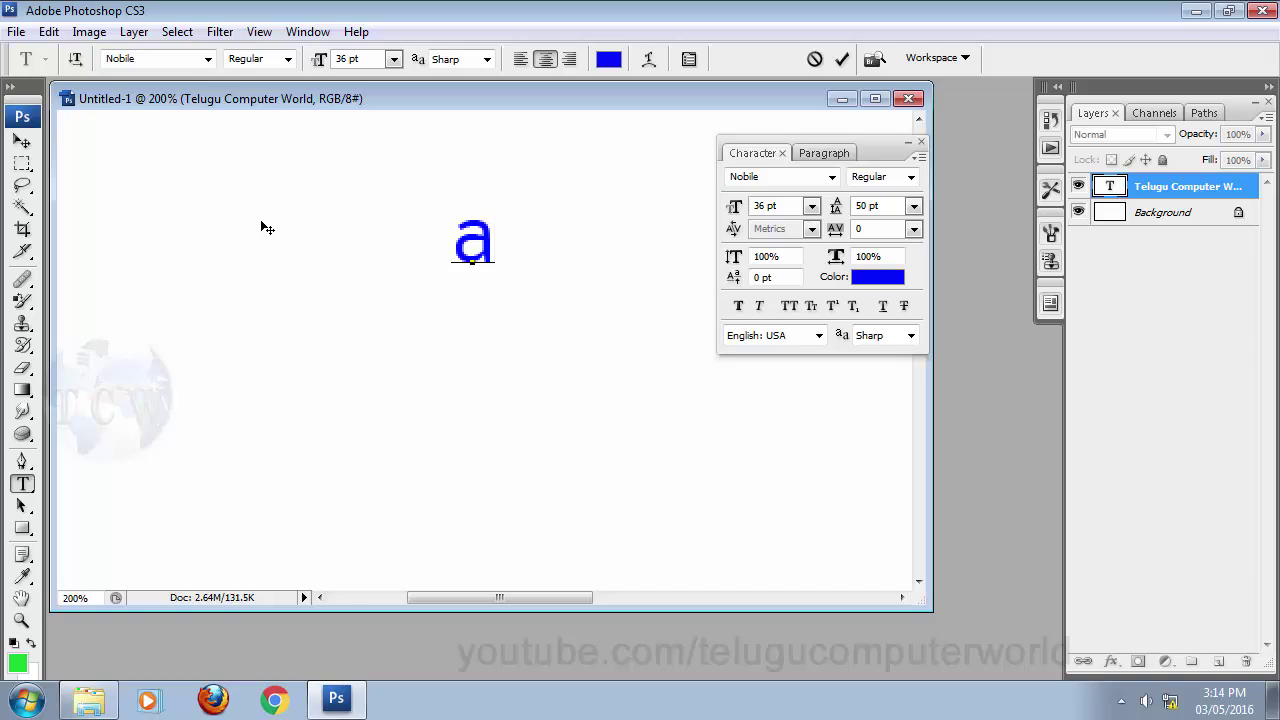
{"action": "type", "text": "2"}
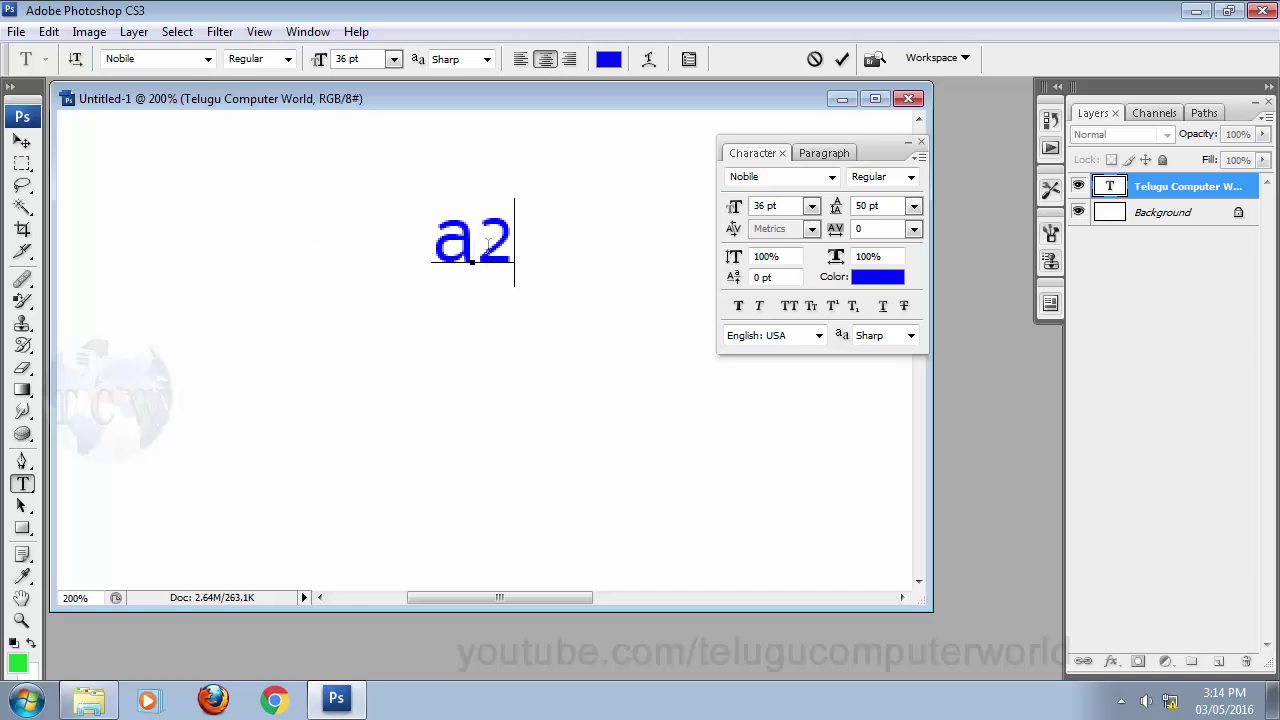
{"action": "left_click_drag", "start_coordinate": [477, 248], "coordinate": [506, 250]}
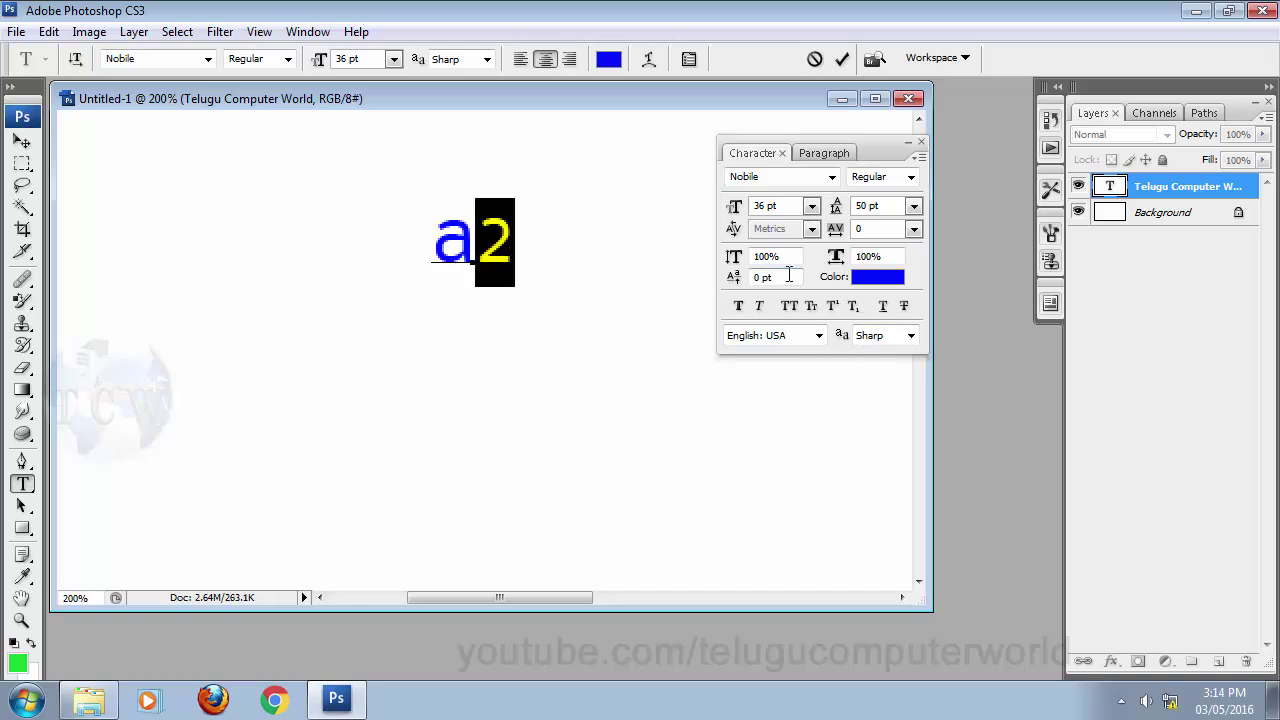
- Try baseline shifts of 50 pt and 5 pt on the digit 2, and apply 25 pt
{"action": "left_click_drag", "start_coordinate": [790, 278], "coordinate": [680, 294]}
{"action": "type", "text": "-"}
{"action": "type", "text": "50"}
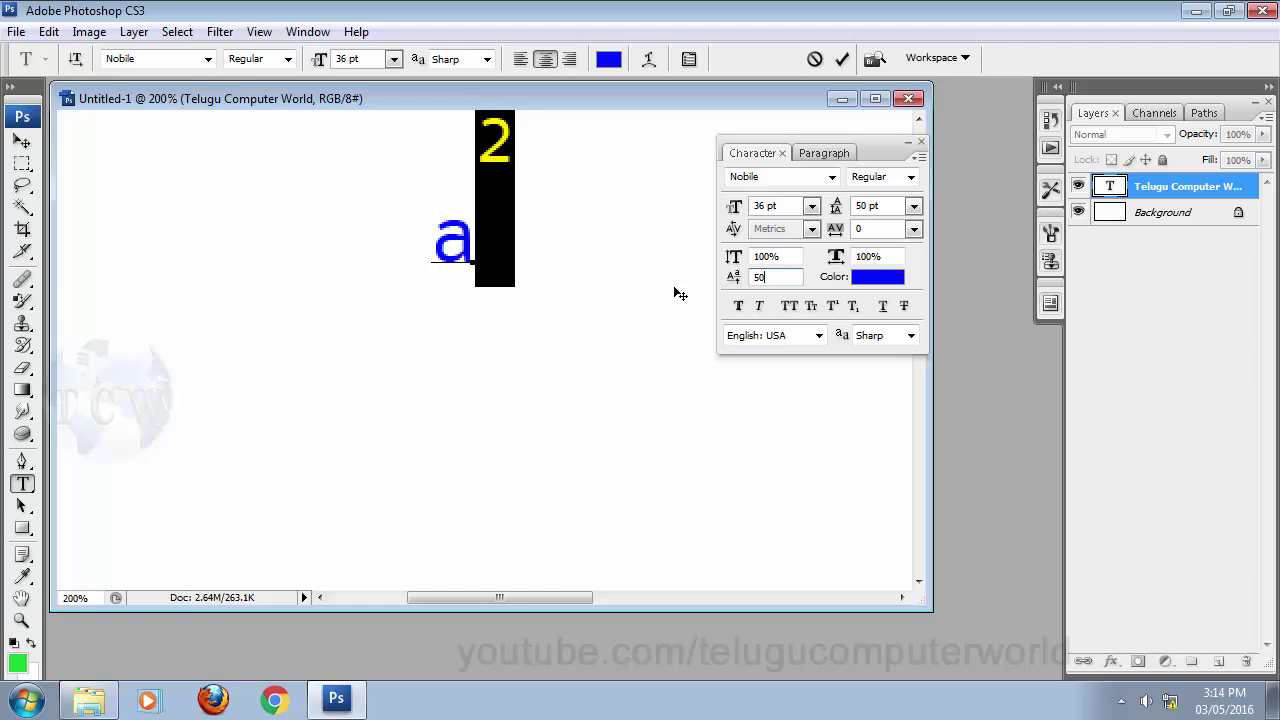
{"action": "key", "text": "BackSpace"}
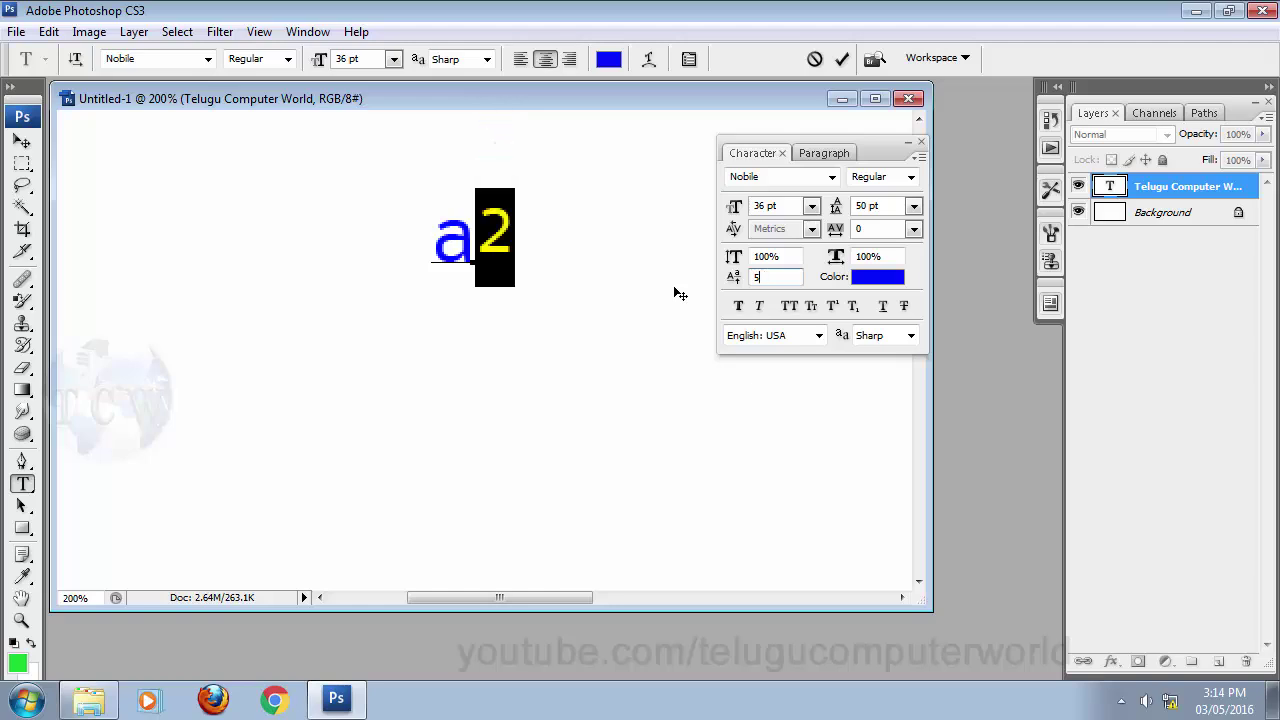
{"action": "type", "text": "25"}
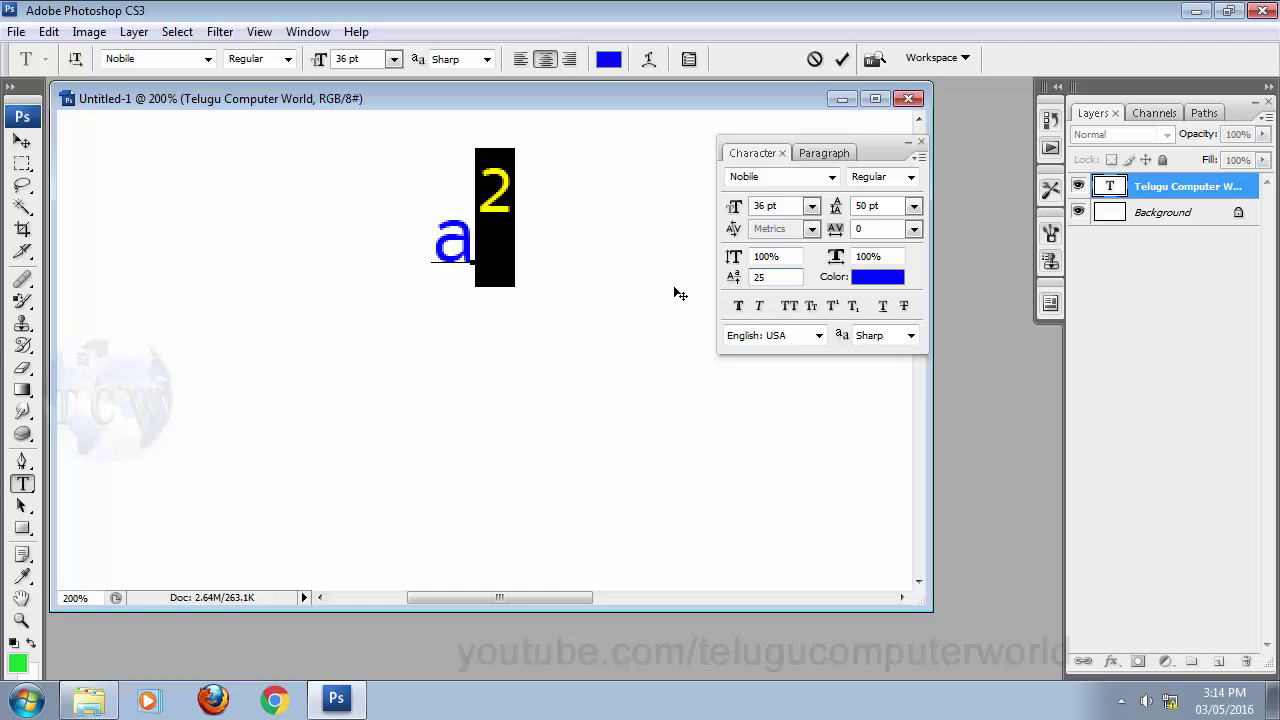
{"action": "left_click", "coordinate": [22, 141]}
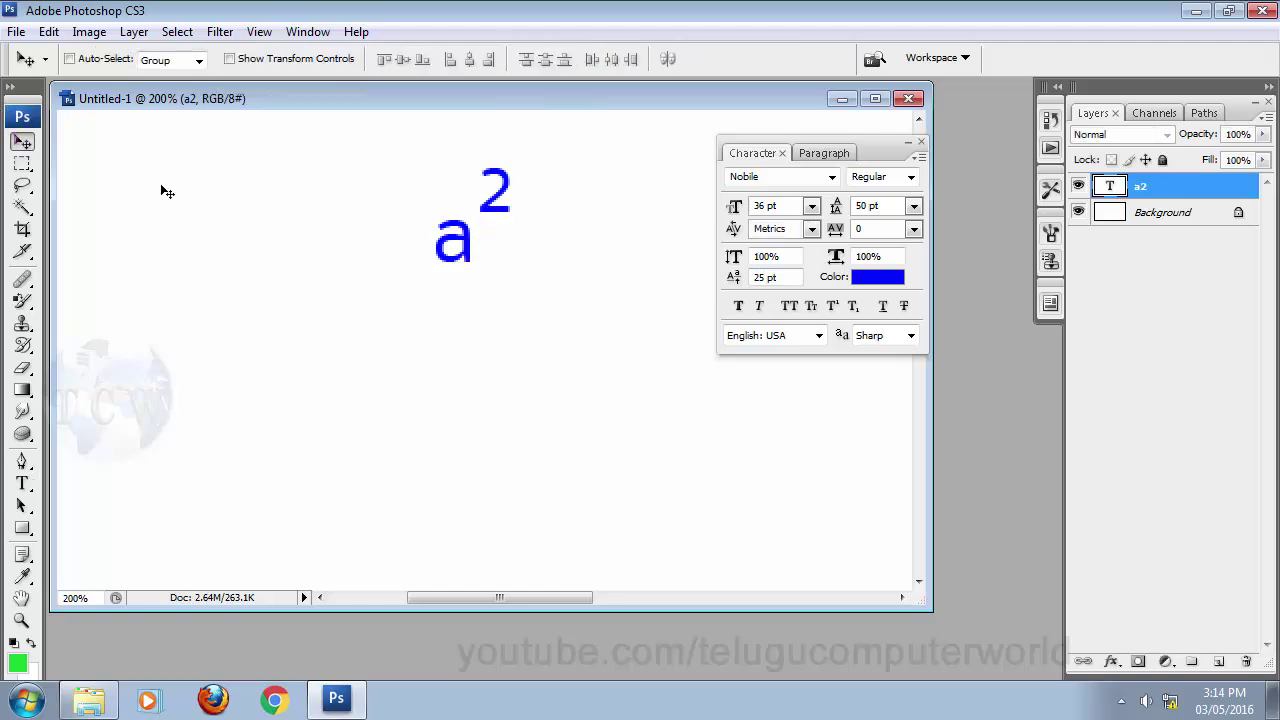
- Try a baseline shift of 20 pt on the entire a2 text layer
{"action": "left_click", "coordinate": [780, 277]}
{"action": "type", "text": "20"}
{"action": "key", "text": "Return"}
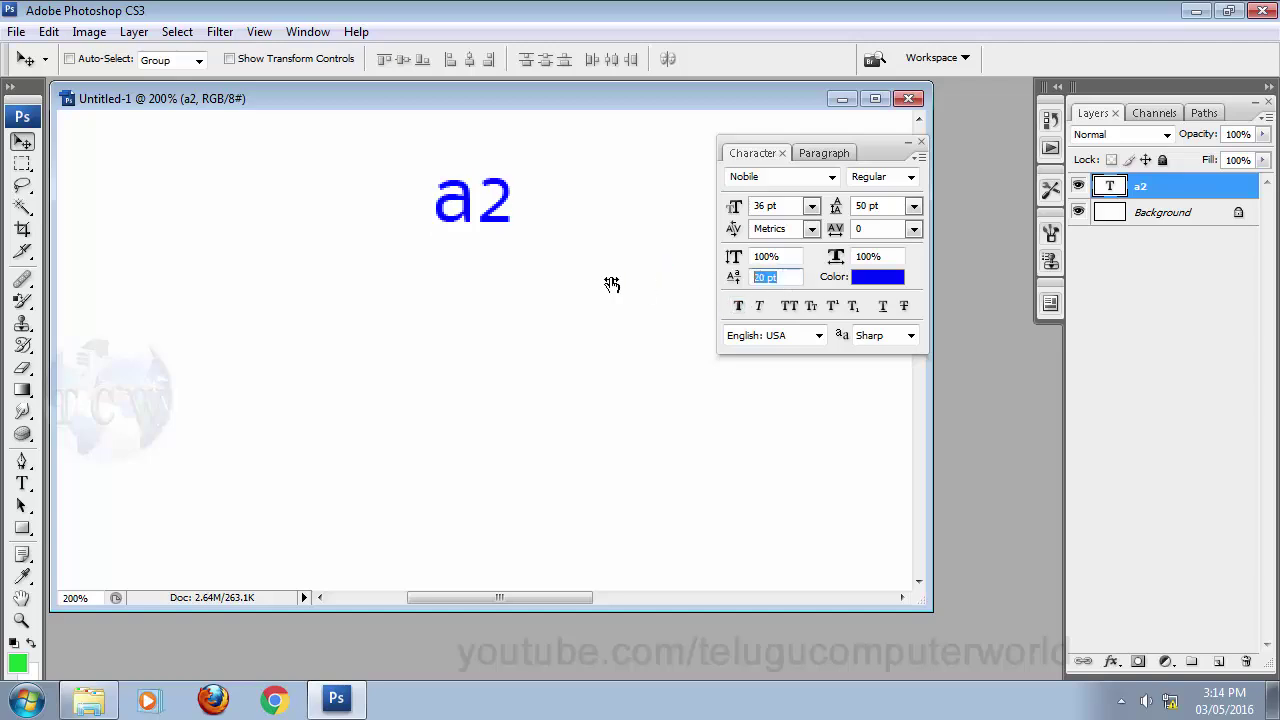
{"action": "left_click", "coordinate": [617, 284]}
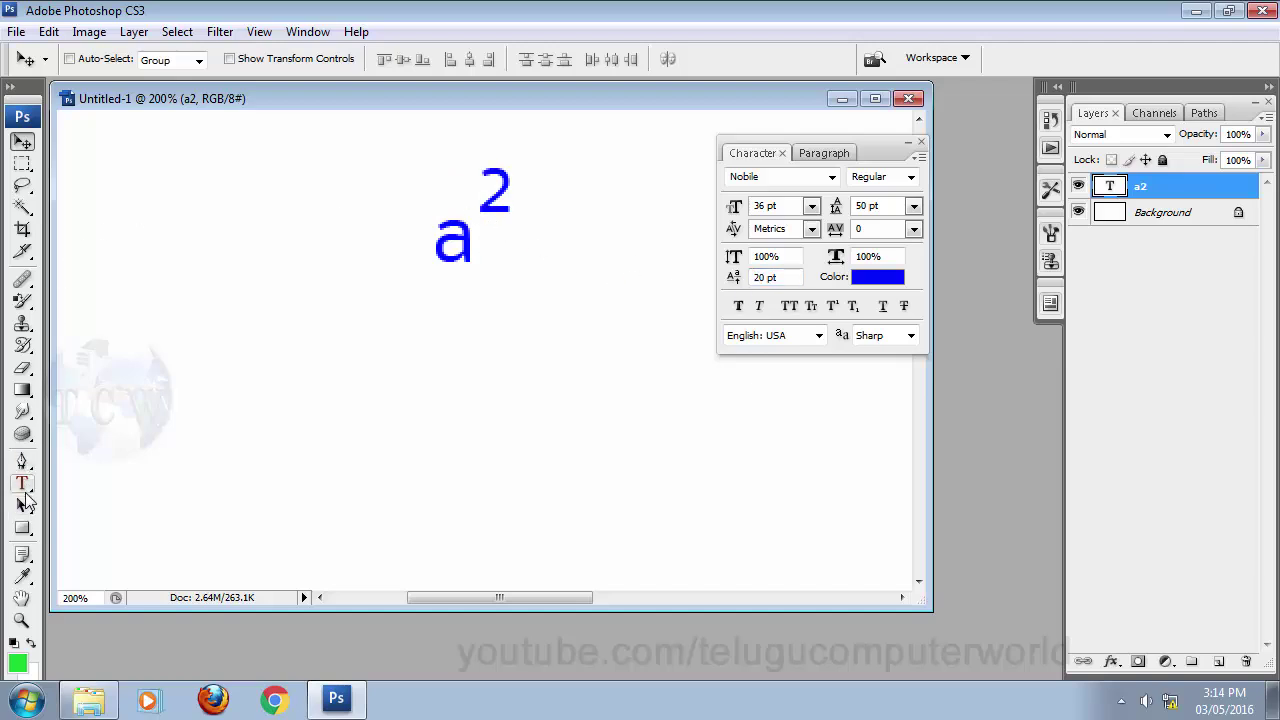
- Select only the digit 2 in the a2 text and set its baseline shift to 20 pt
{"action": "left_click", "coordinate": [22, 483]}
{"action": "left_click_drag", "start_coordinate": [474, 230], "coordinate": [516, 230]}
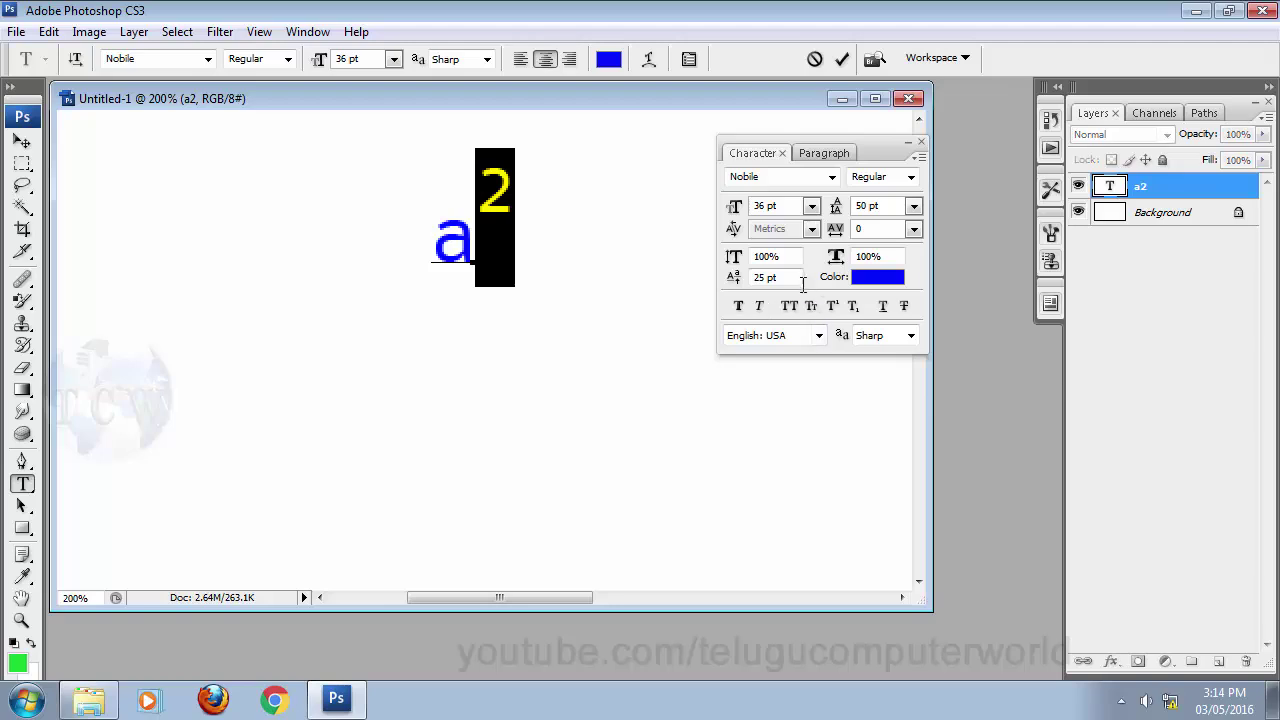
{"action": "left_click", "coordinate": [775, 277]}
{"action": "type", "text": "20"}
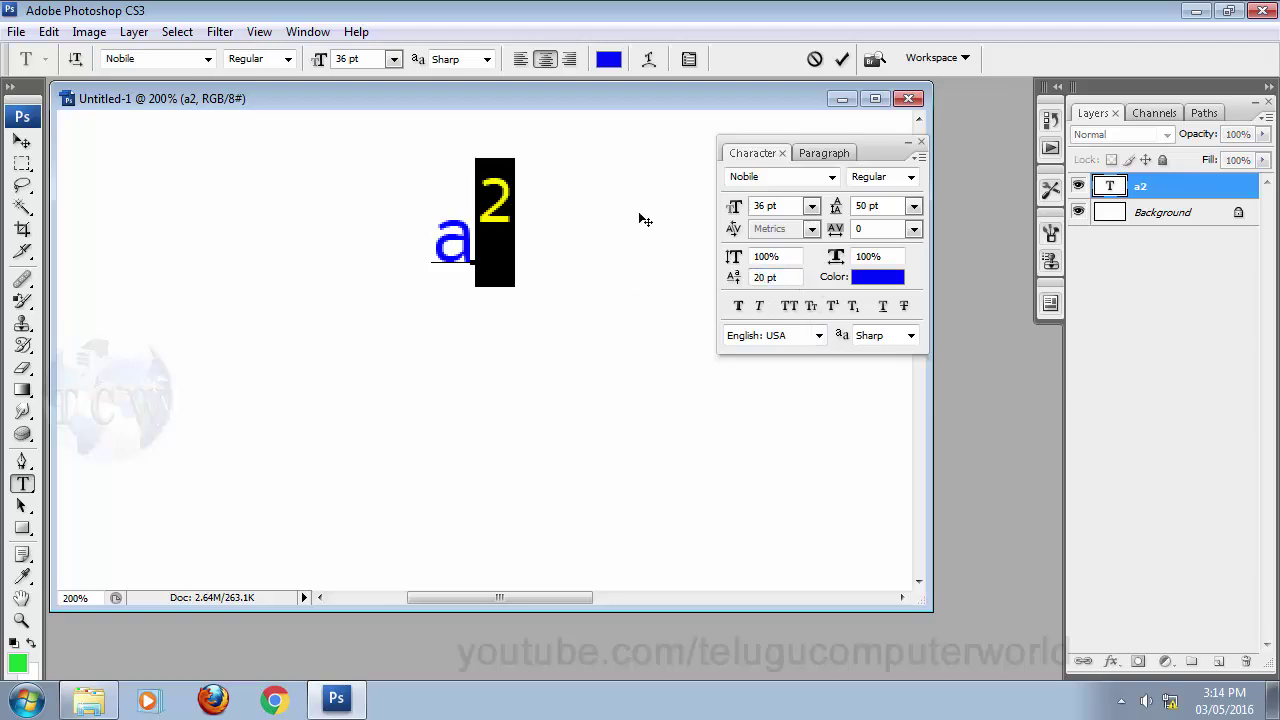
{"action": "key", "text": "ctrl+Return"}
{"action": "left_click", "coordinate": [22, 141]}
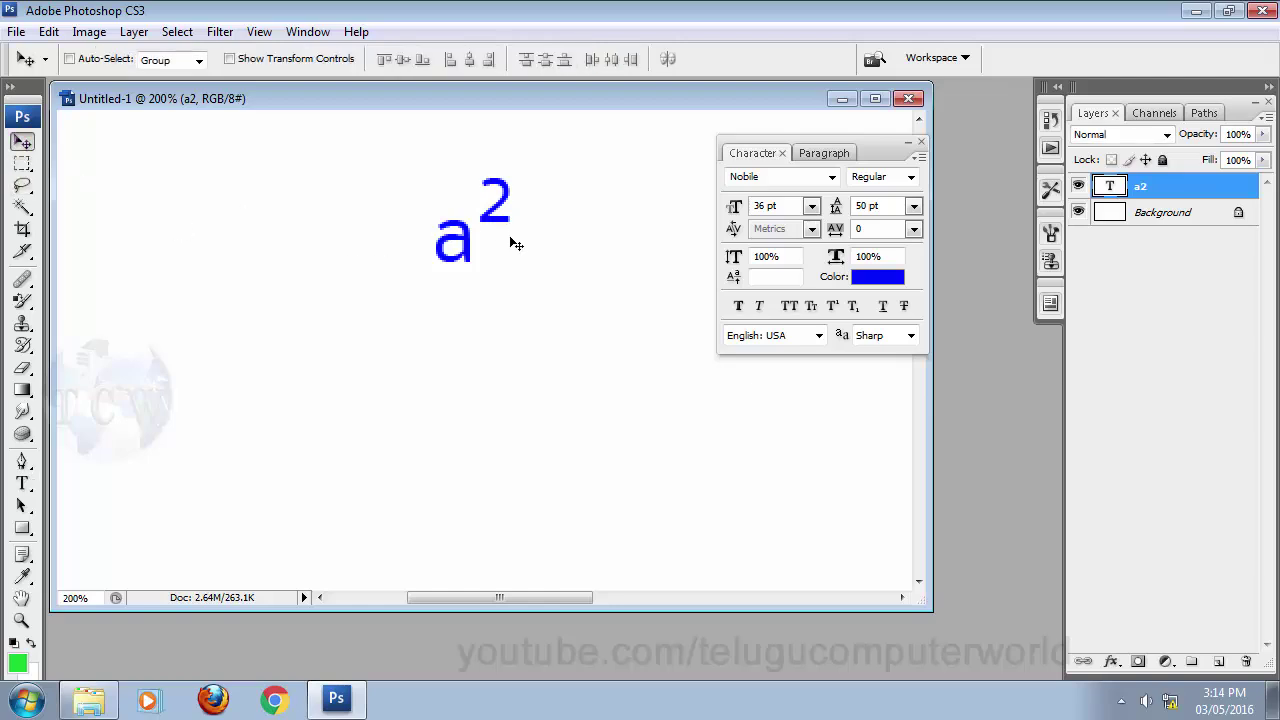
- Duplicate the a2 text layer below the original and change the copy's digit to 3
{"action": "left_click_drag", "start_coordinate": [468, 212], "coordinate": [468, 337]}
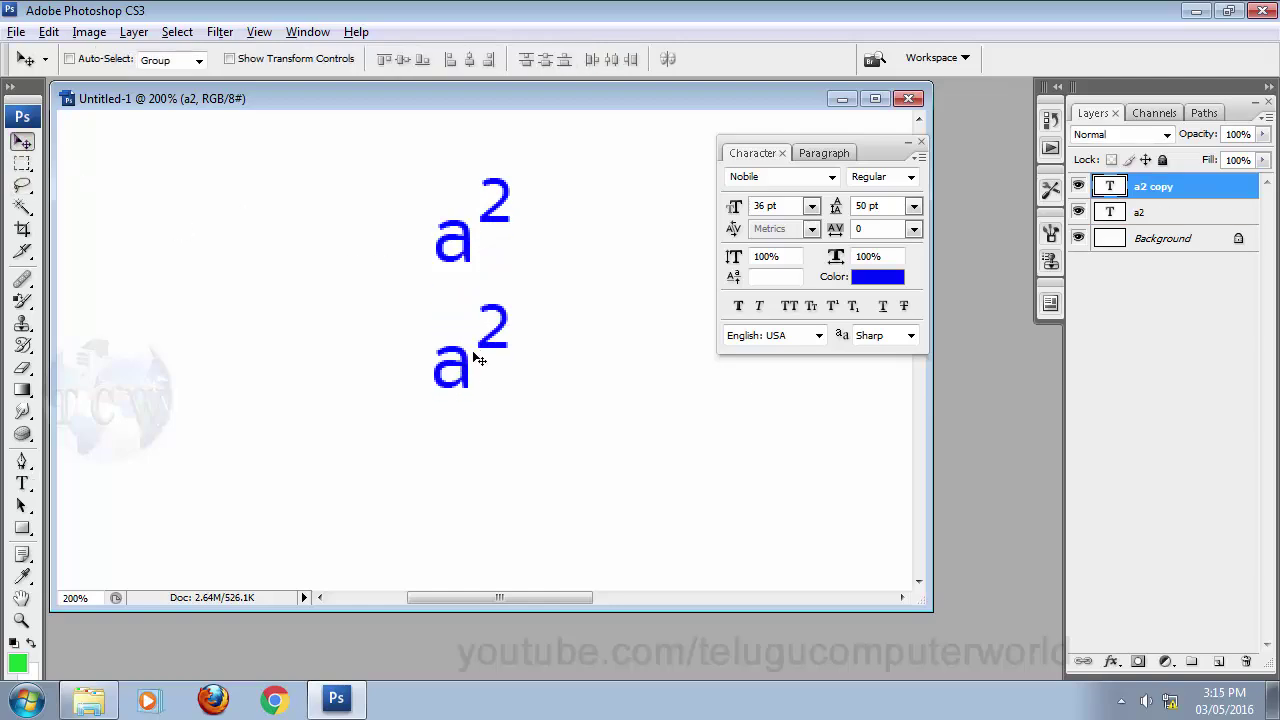
{"action": "left_click_drag", "start_coordinate": [497, 342], "coordinate": [492, 350]}
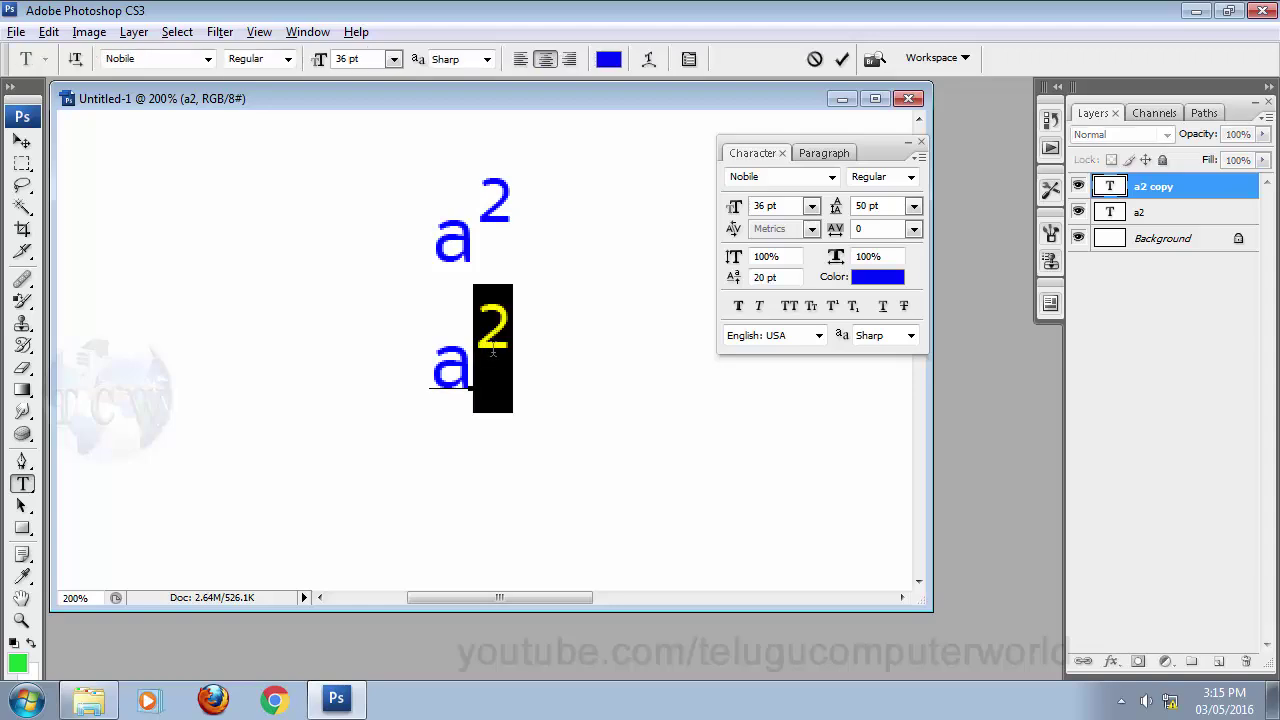
{"action": "type", "text": "3"}
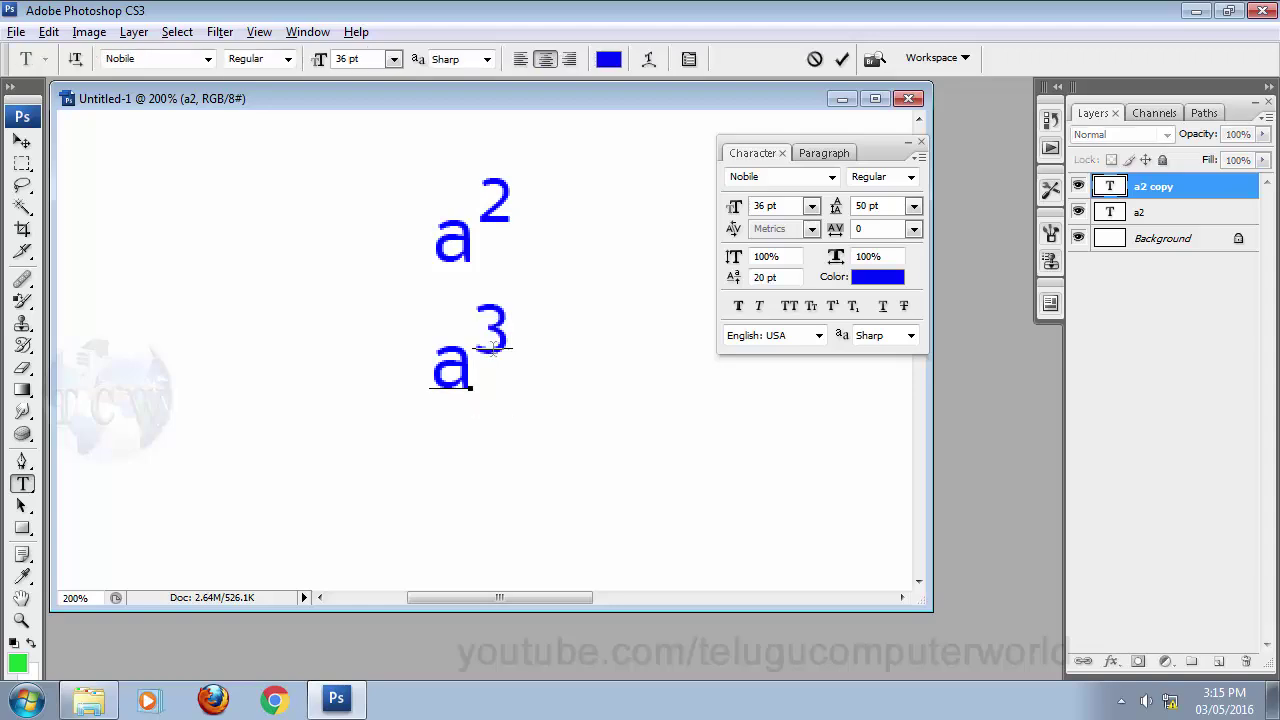
- Replace the copied layer's whole text with "O2"
{"action": "left_click_drag", "start_coordinate": [489, 347], "coordinate": [506, 349]}
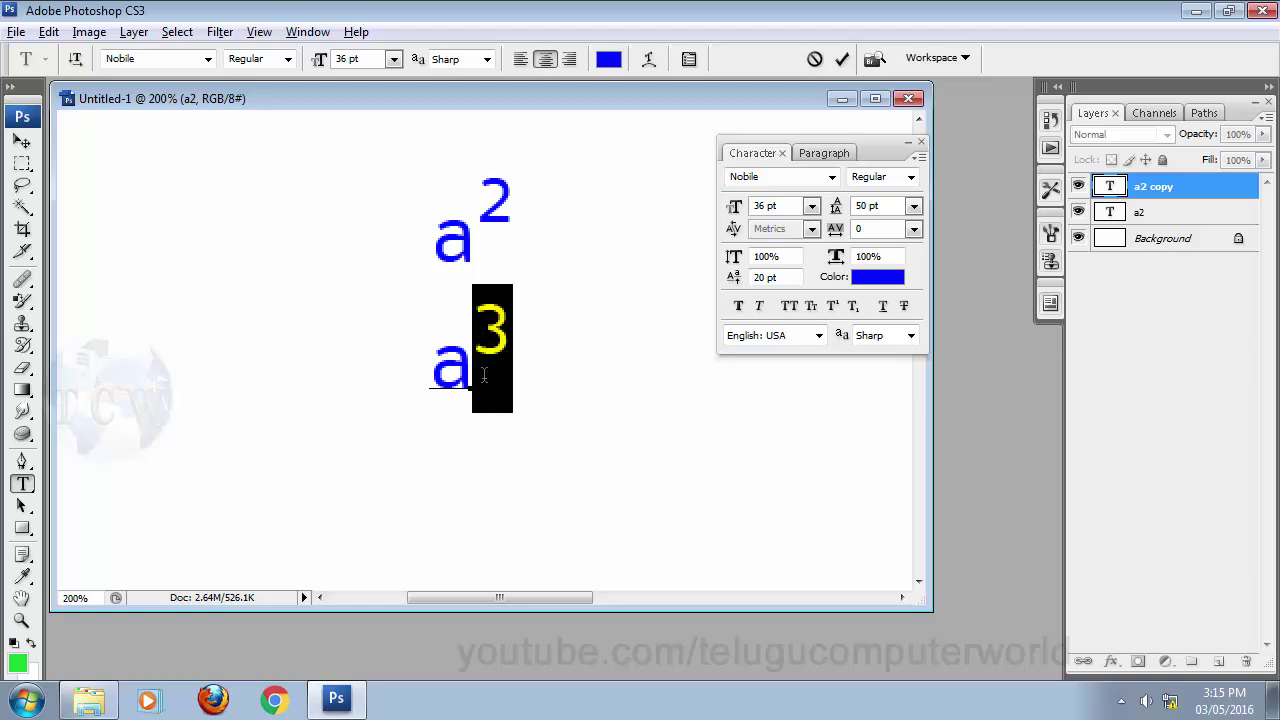
{"action": "left_click", "coordinate": [534, 363]}
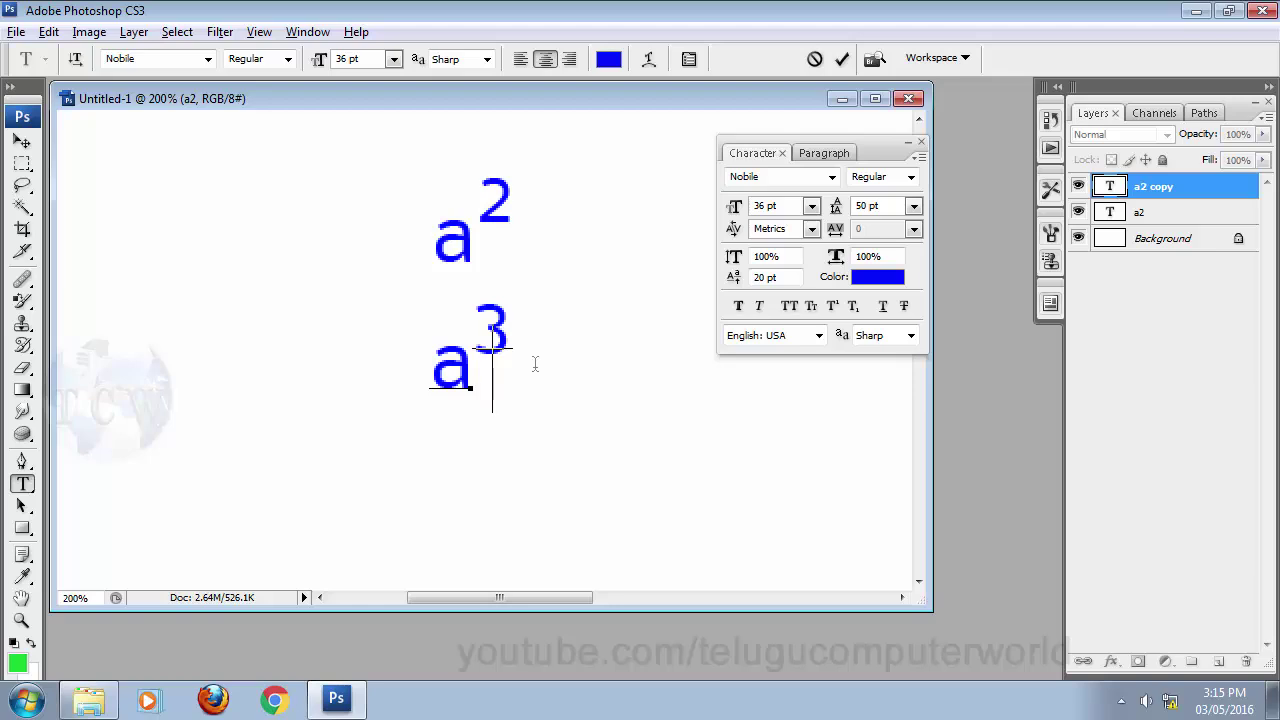
{"action": "key", "text": "BackSpace"}
{"action": "key", "text": "BackSpace"}
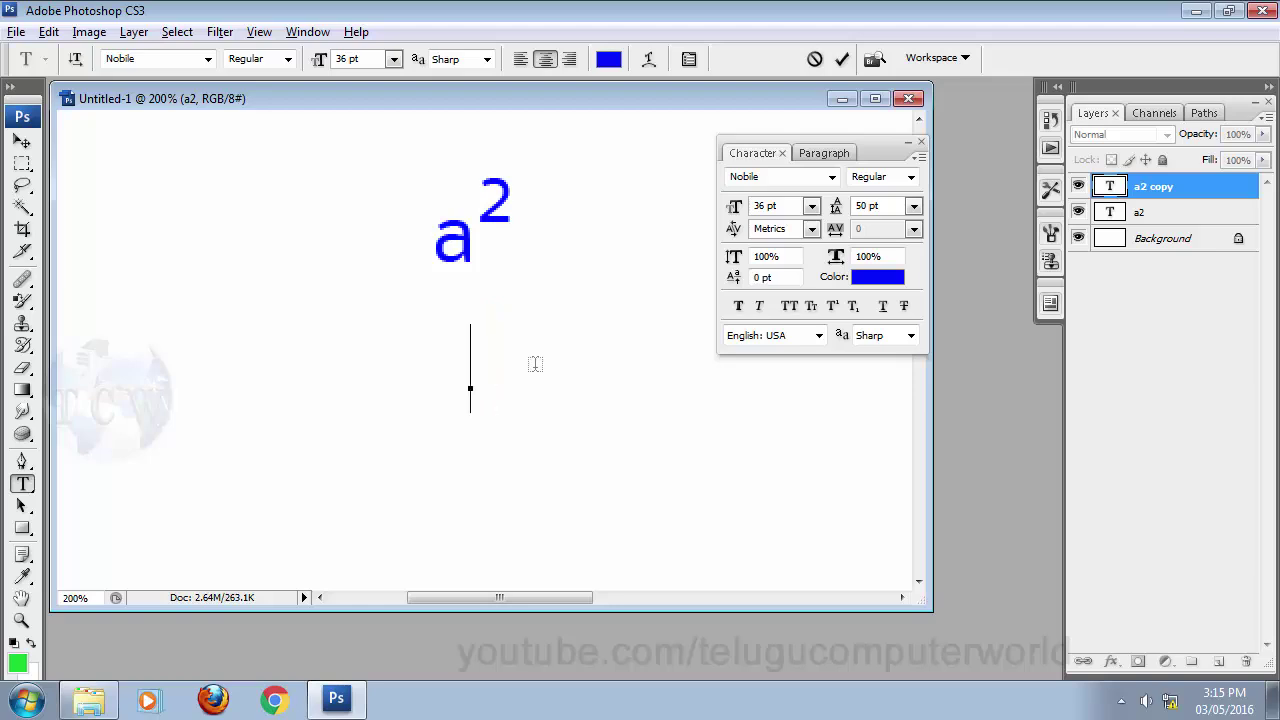
{"action": "type", "text": "O2"}
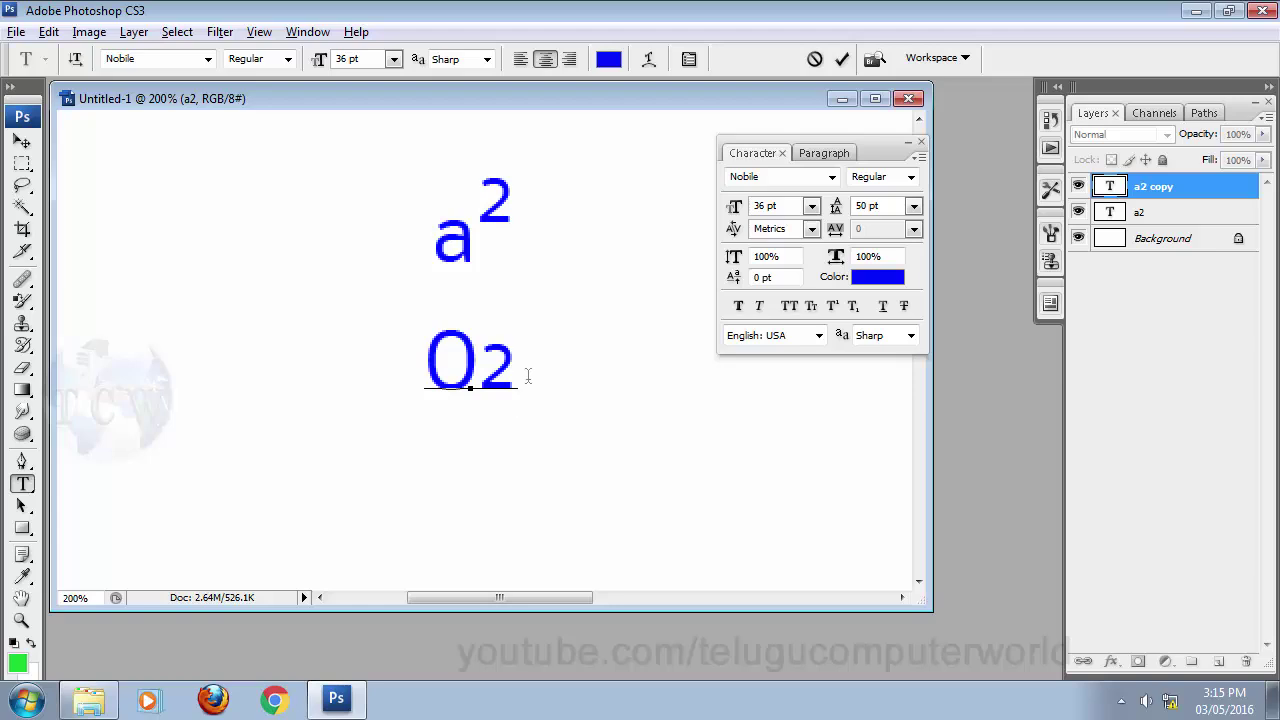
- Replace the copied layer's text with "H2O", using a capital letter O at the end
{"action": "left_click_drag", "start_coordinate": [528, 375], "coordinate": [282, 368]}
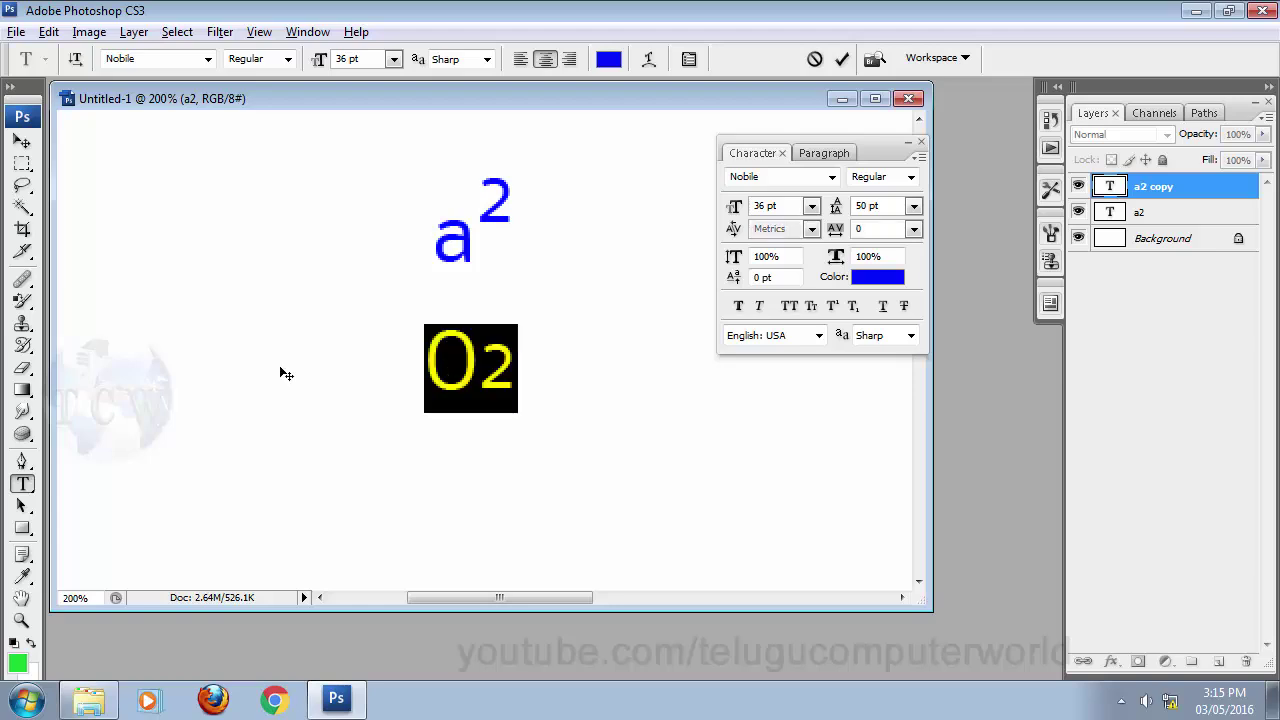
{"action": "type", "text": "H"}
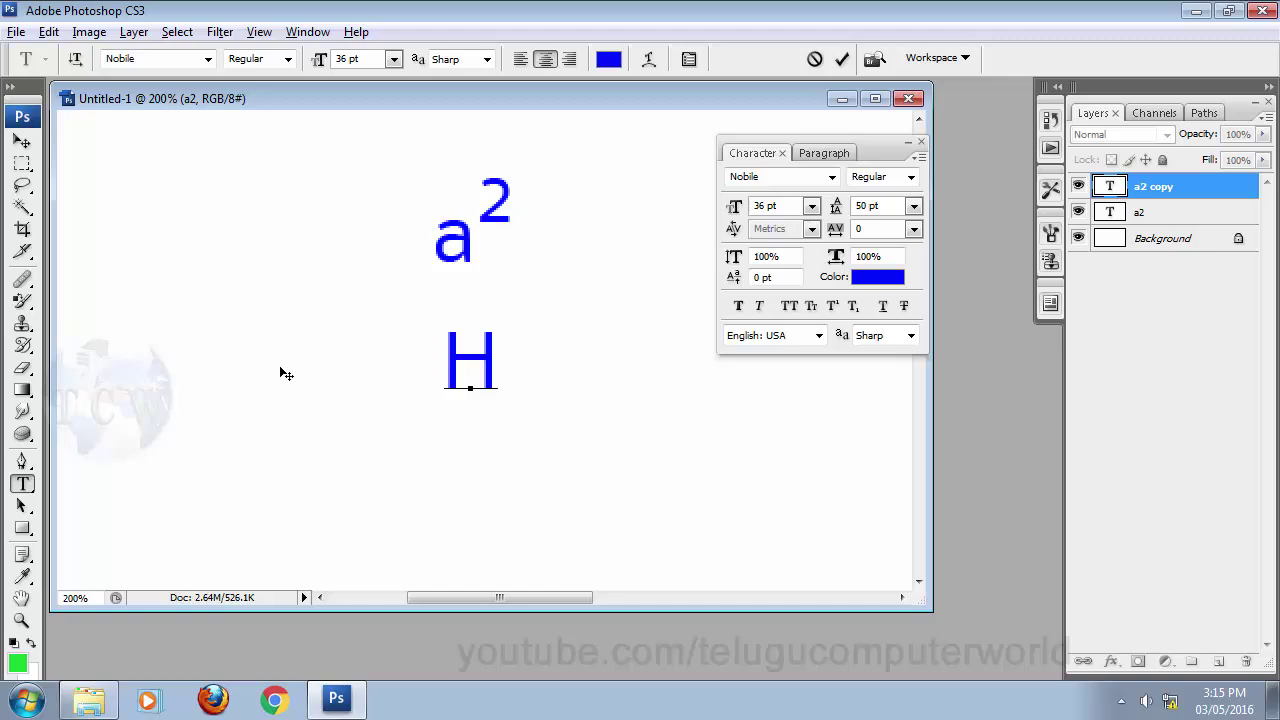
{"action": "type", "text": "2O"}
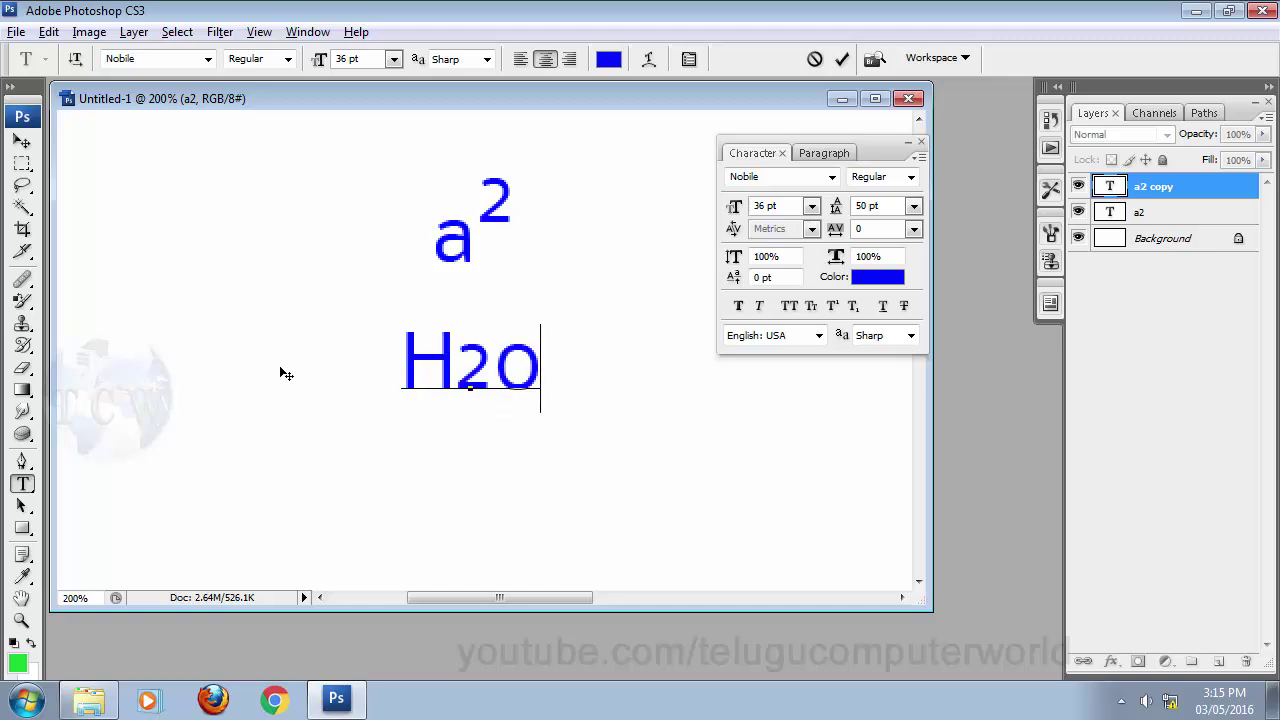
{"action": "key", "text": "BackSpace"}
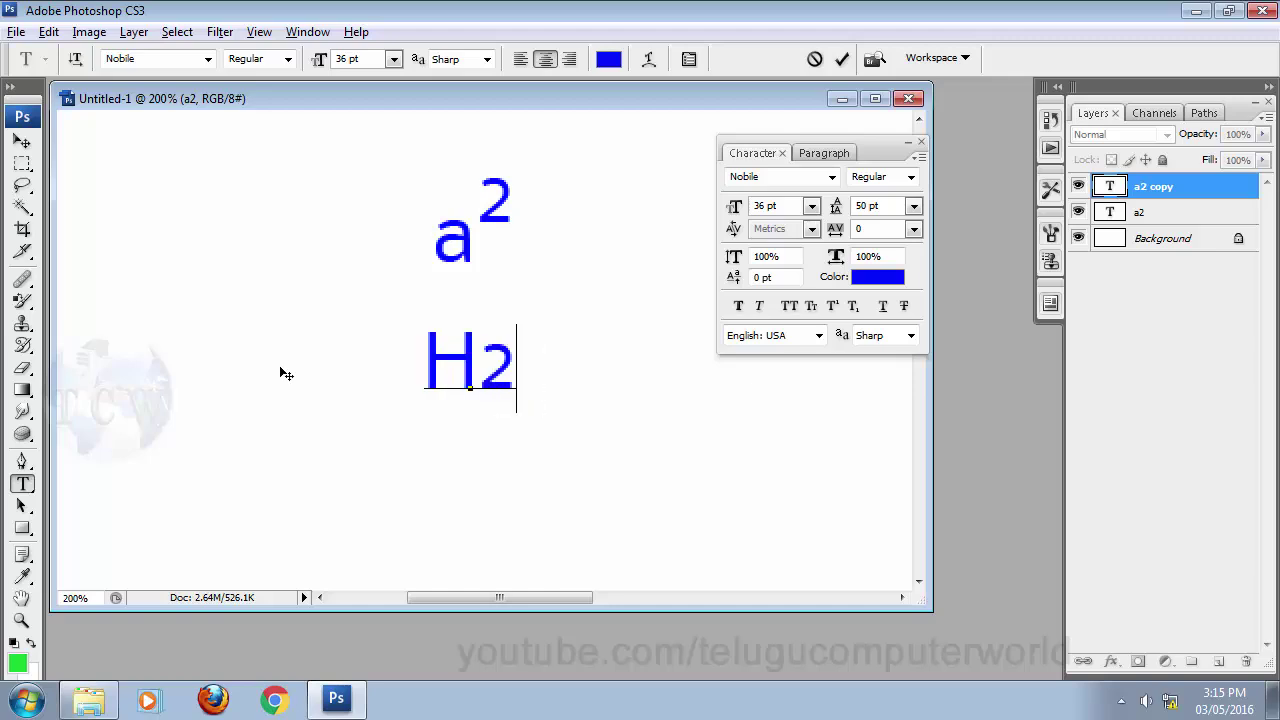
{"action": "type", "text": "o"}
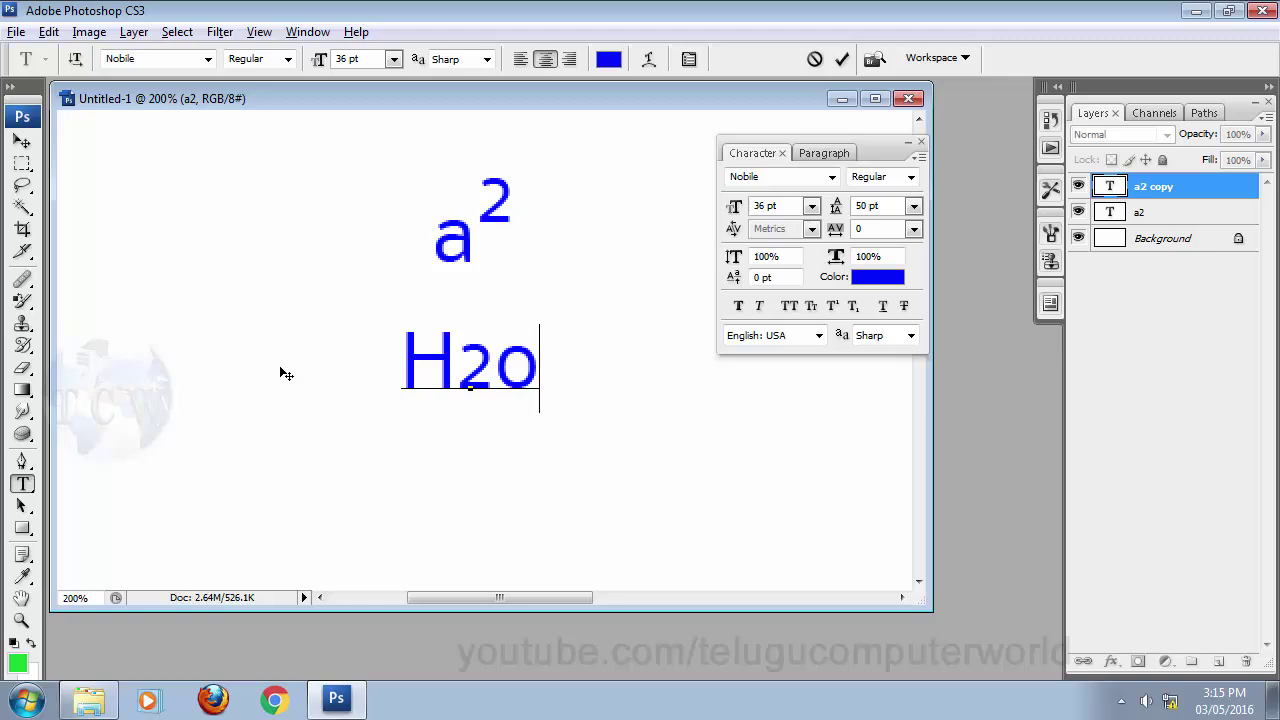
{"action": "key", "text": "BackSpace"}
{"action": "type", "text": "O"}
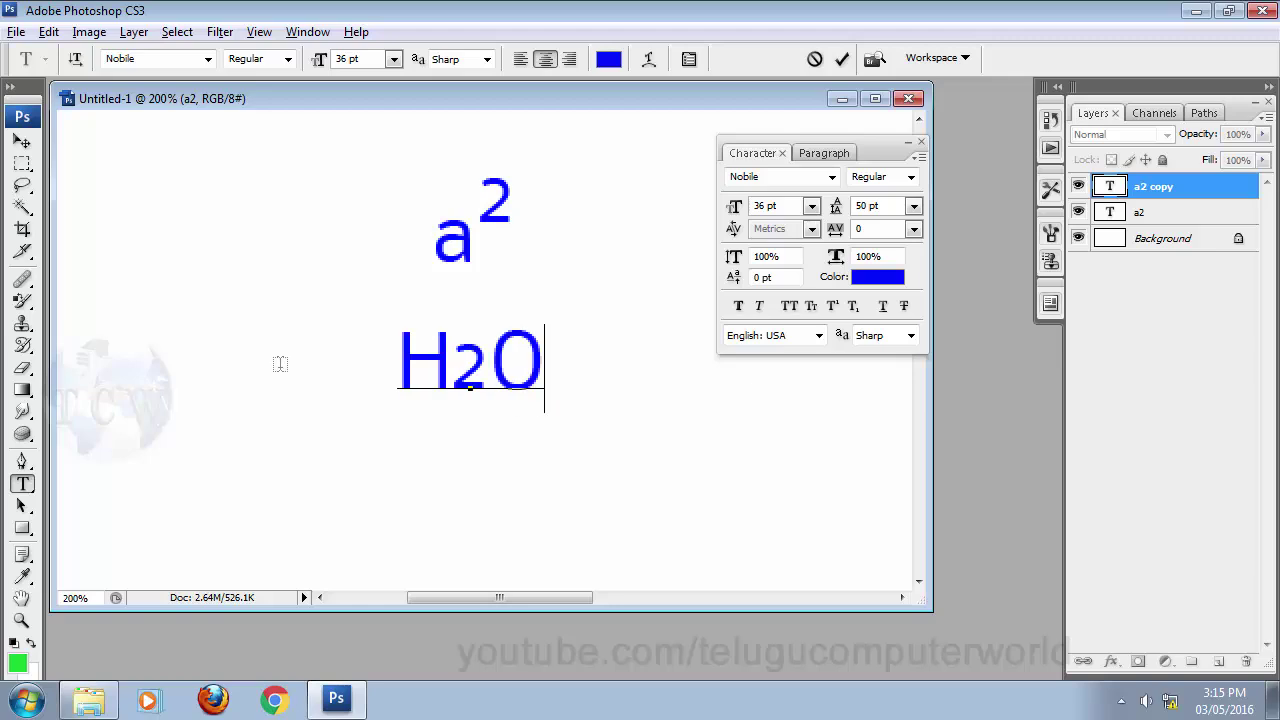
- Set the baseline shift of the digit 2 in H2O to -10 pt and commit the text
{"action": "left_click_drag", "start_coordinate": [450, 372], "coordinate": [472, 372]}
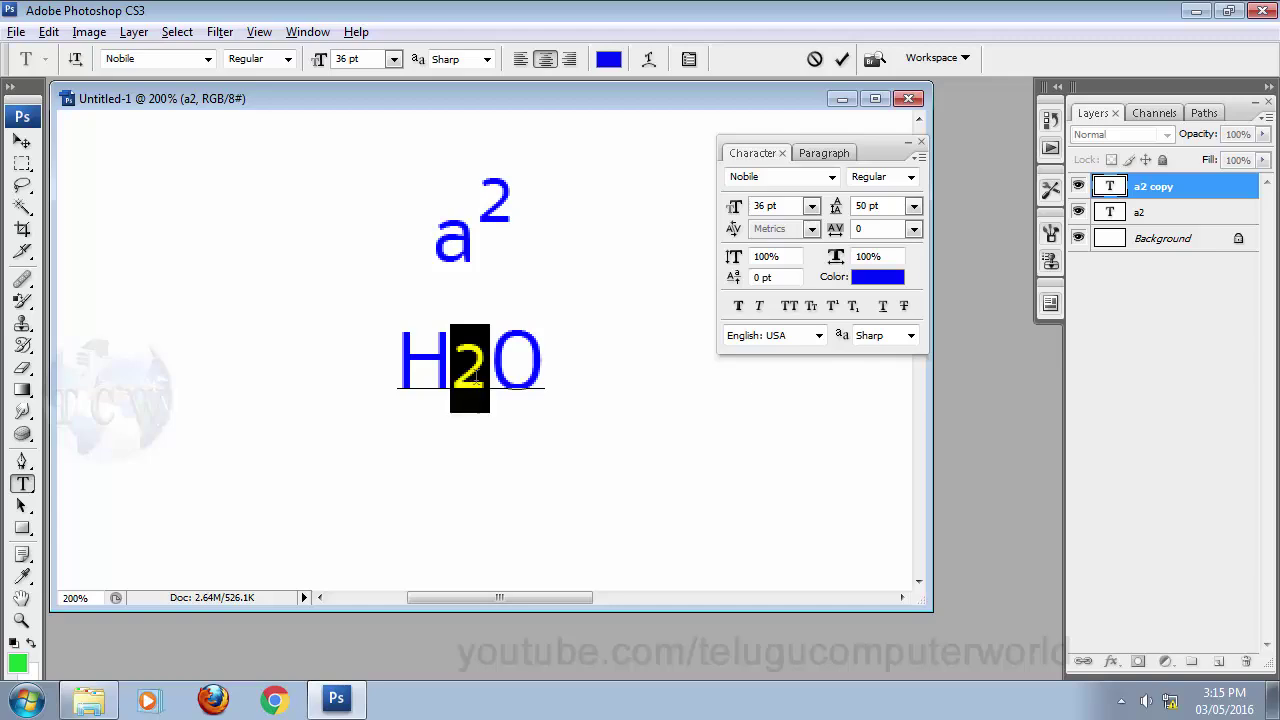
{"action": "left_click", "coordinate": [786, 279]}
{"action": "type", "text": "-10"}
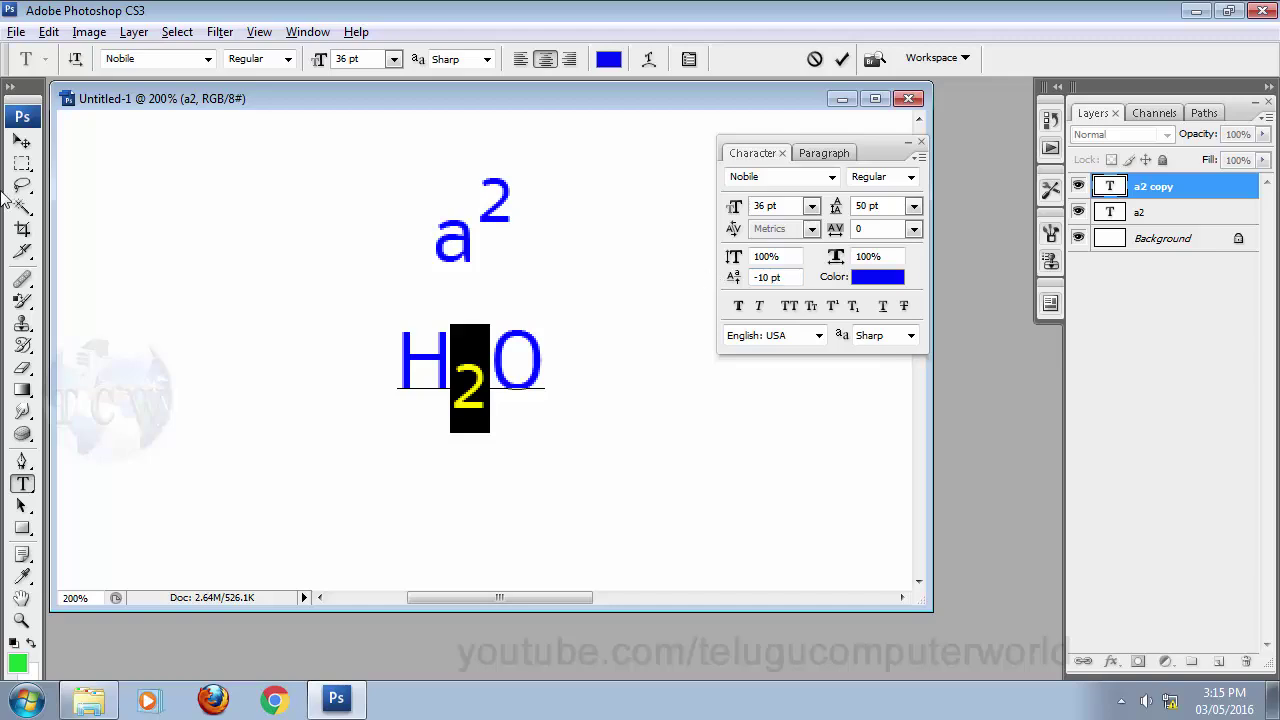
{"action": "left_click", "coordinate": [22, 141]}
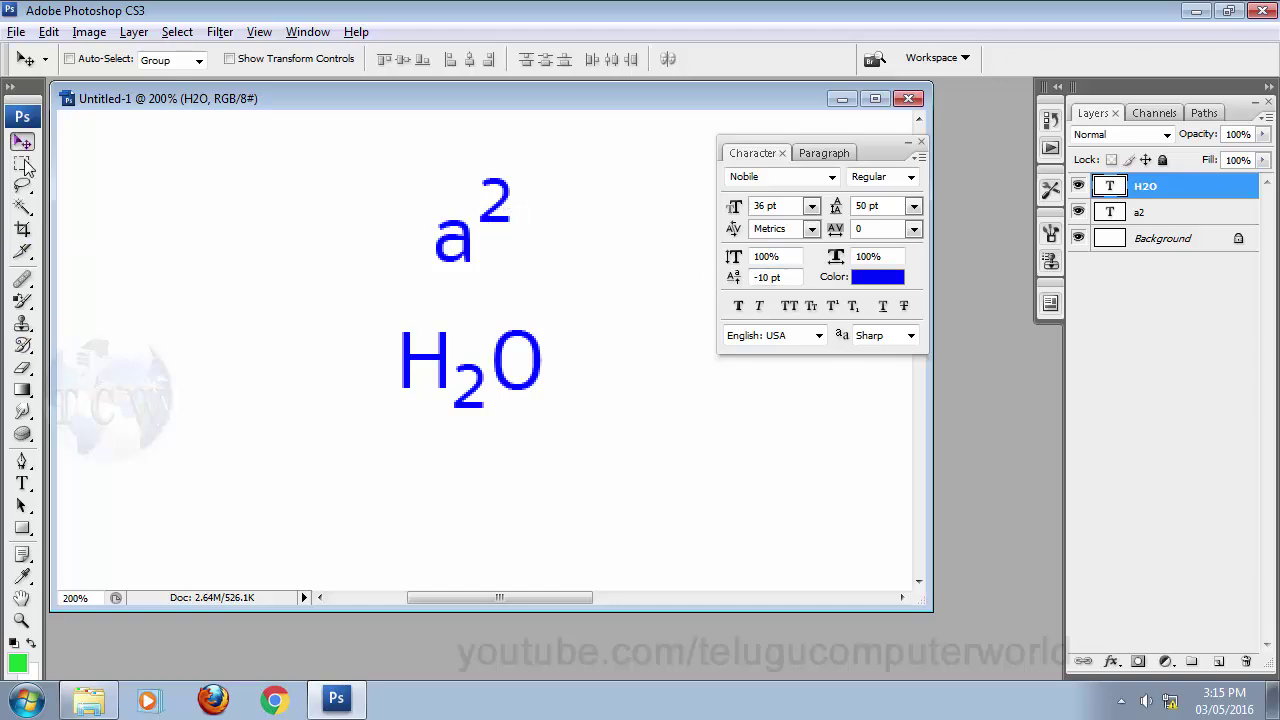
{"action": "left_click", "coordinate": [1190, 216]}
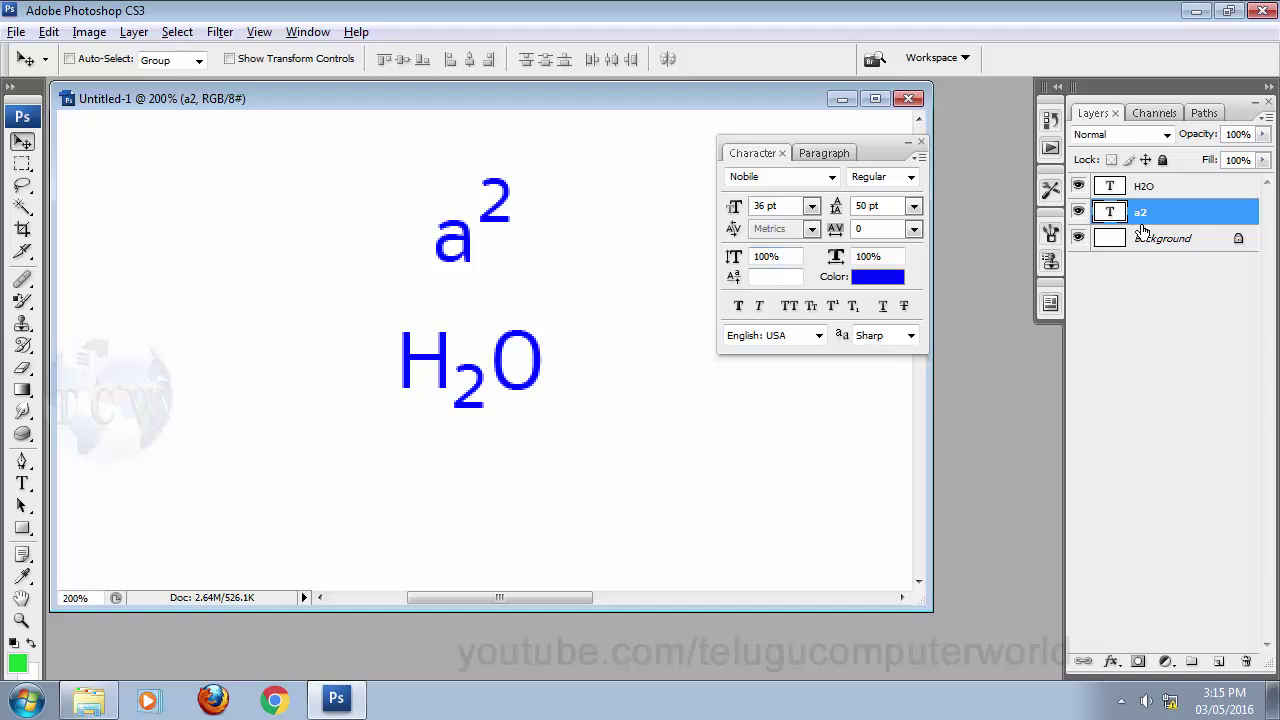
{"action": "left_click", "coordinate": [1168, 189]}
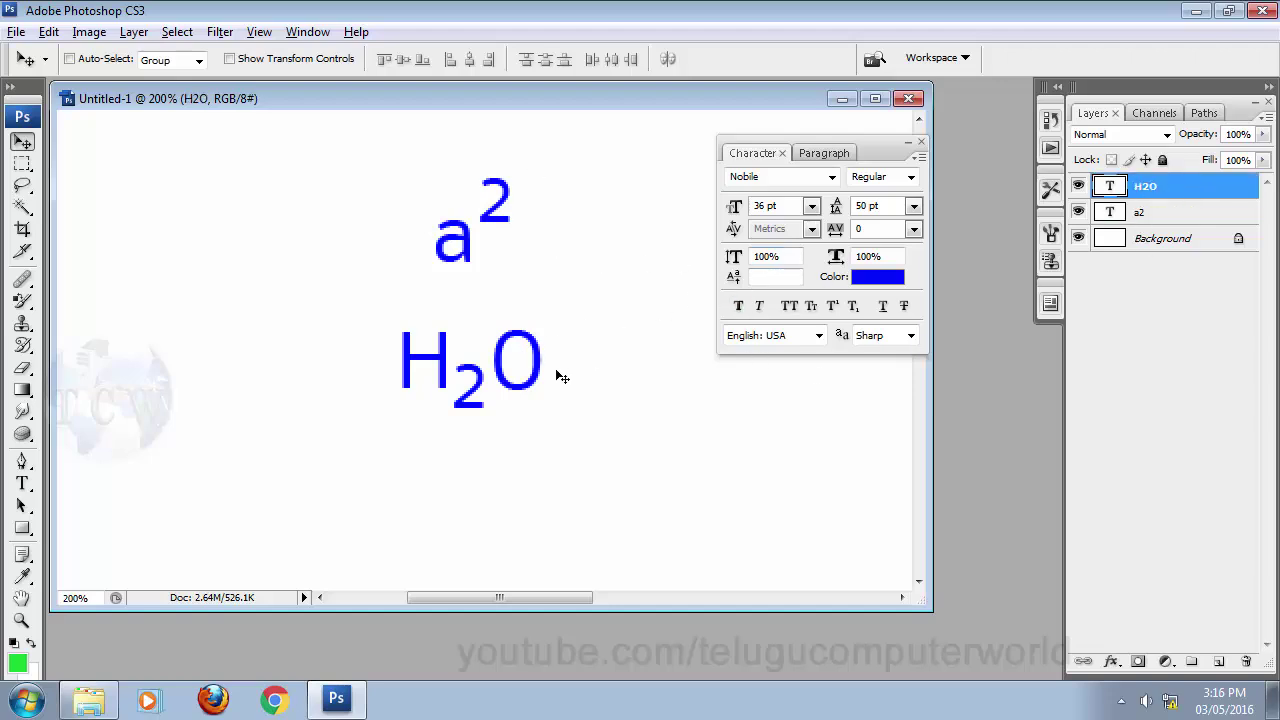
{"action": "left_click", "coordinate": [761, 275]}
- Create a new text layer reading "Telugu Computer" in the empty area beside the a2 text
{"action": "left_click", "coordinate": [22, 483]}
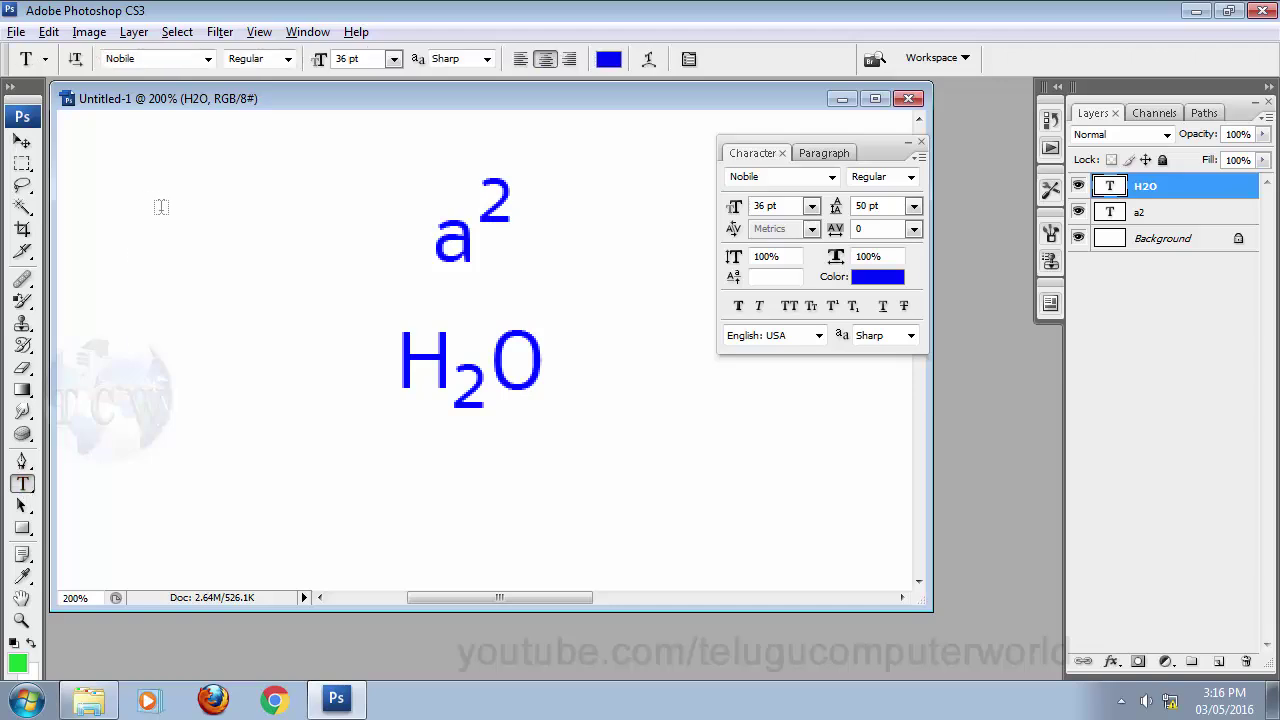
{"action": "left_click", "coordinate": [157, 226]}
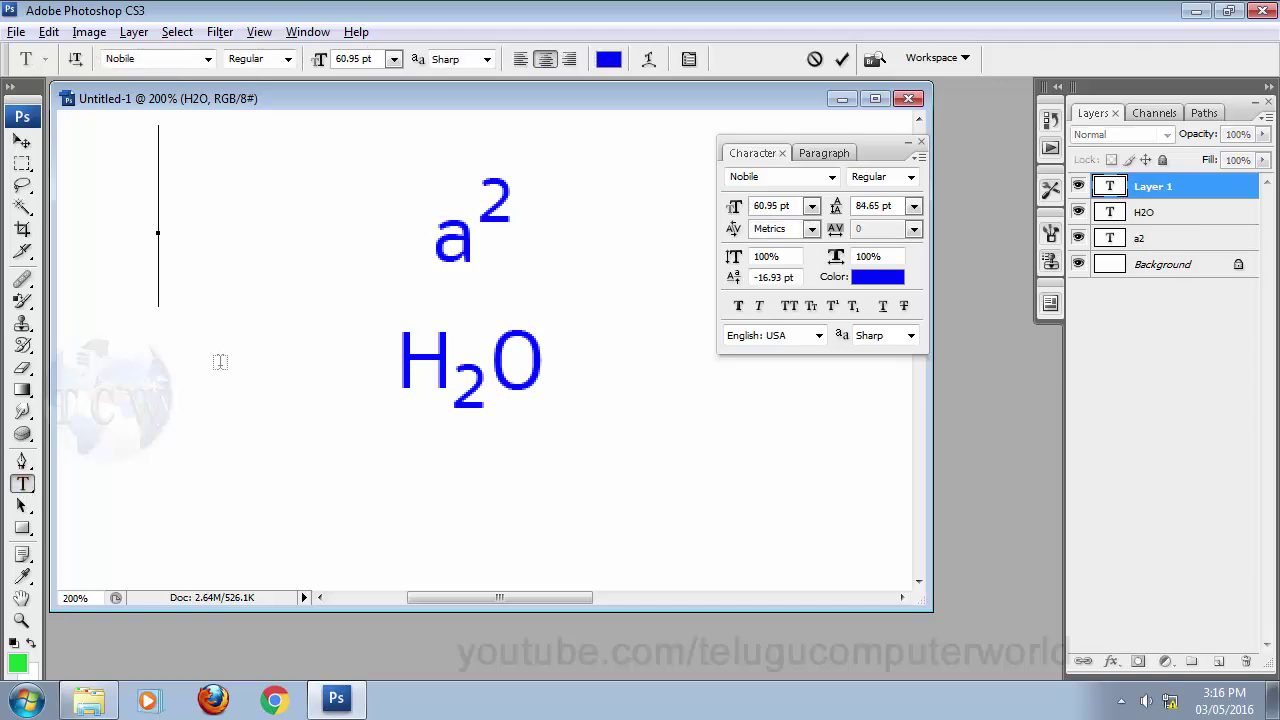
{"action": "type", "text": "Te"}
{"action": "type", "text": "lugu"}
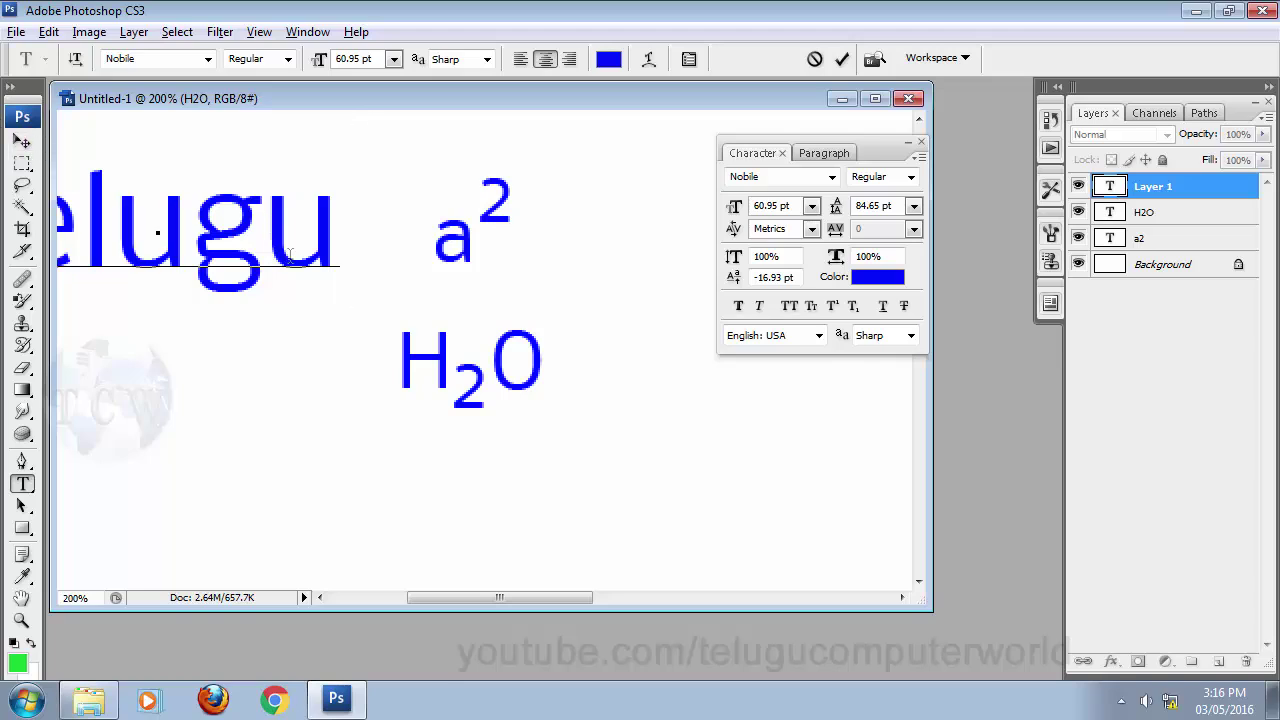
{"action": "type", "text": " Comp"}
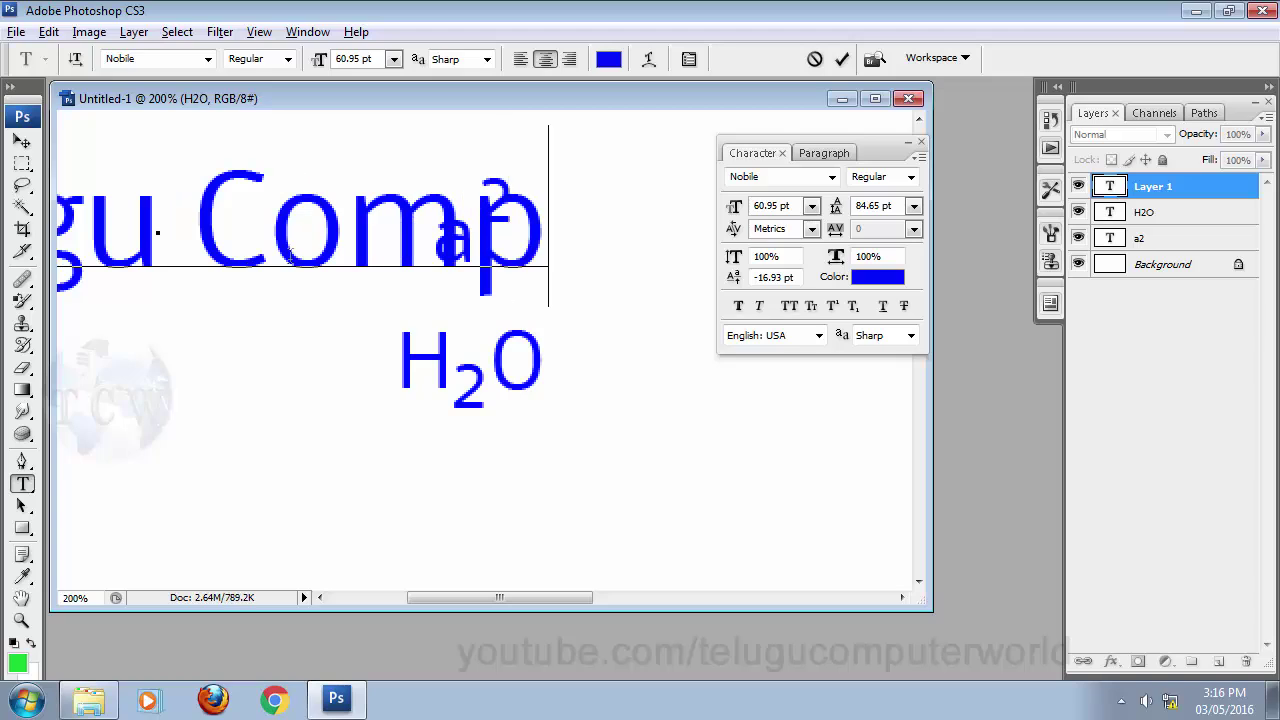
{"action": "type", "text": "uter"}
{"action": "key", "text": "ctrl+Return"}
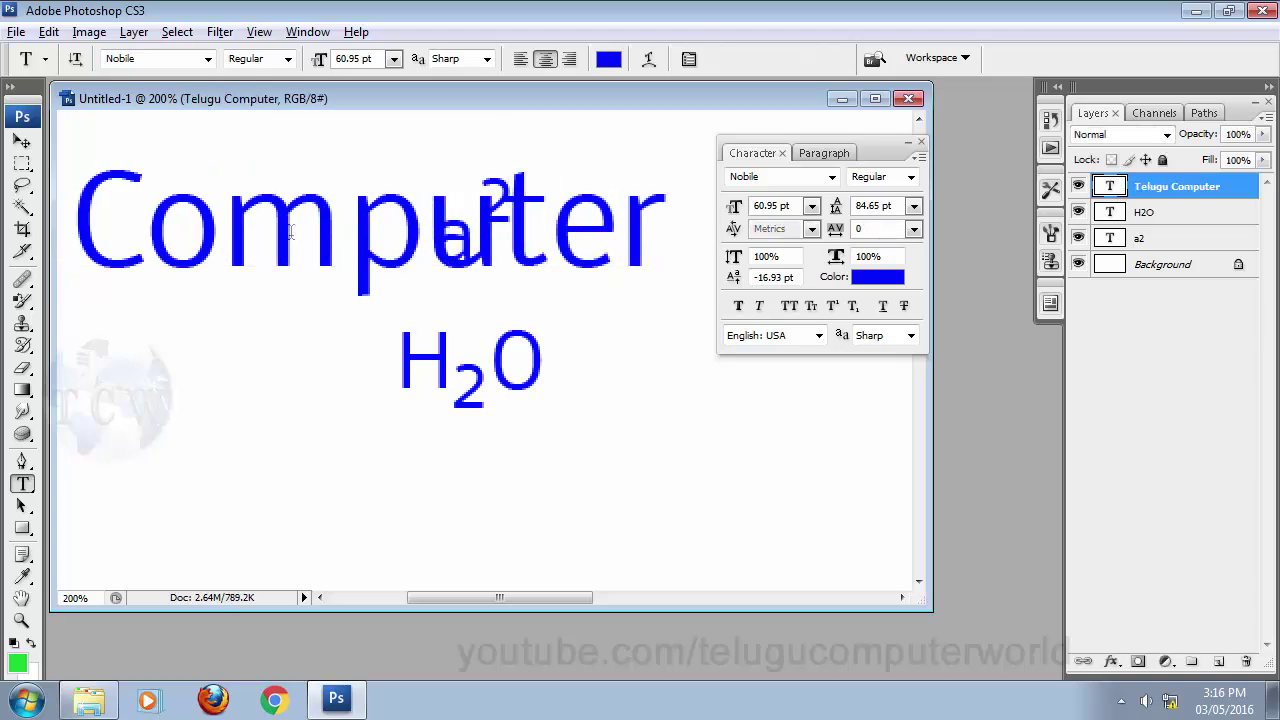
- Scale the Telugu Computer text to about 37.6% and place it below H2O
{"action": "key", "text": "v"}
{"action": "left_click_drag", "start_coordinate": [332, 210], "coordinate": [507, 315]}
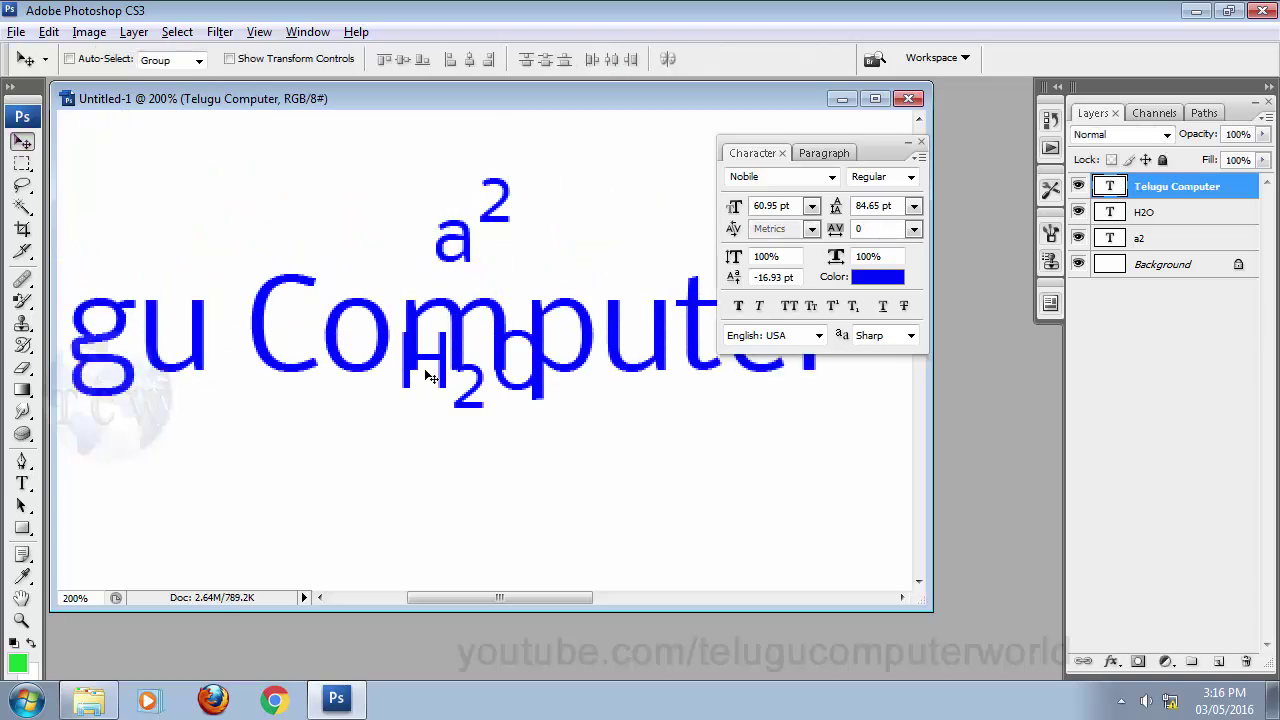
{"action": "key", "text": "ctrl+t"}
{"action": "key", "text": "shift+Right"}
{"action": "key", "text": "shift+Right"}
{"action": "key", "text": "shift+Right"}
{"action": "key", "text": "shift+Right"}
{"action": "key", "text": "shift+Right"}
{"action": "key", "text": "shift+Right"}
{"action": "key", "text": "shift+Right"}
{"action": "key", "text": "shift+Right"}
{"action": "key", "text": "shift+Right"}
{"action": "key", "text": "shift+Right"}
{"action": "key", "text": "shift+Right"}
{"action": "key", "text": "shift+Right"}
{"action": "key", "text": "shift+Right"}
{"action": "key", "text": "shift+Right"}
{"action": "key", "text": "shift+Right"}
{"action": "key", "text": "shift+Right"}
{"action": "key", "text": "shift+Right"}
{"action": "key", "text": "shift+Right"}
{"action": "key", "text": "shift+Right"}
{"action": "key", "text": "shift+Right"}
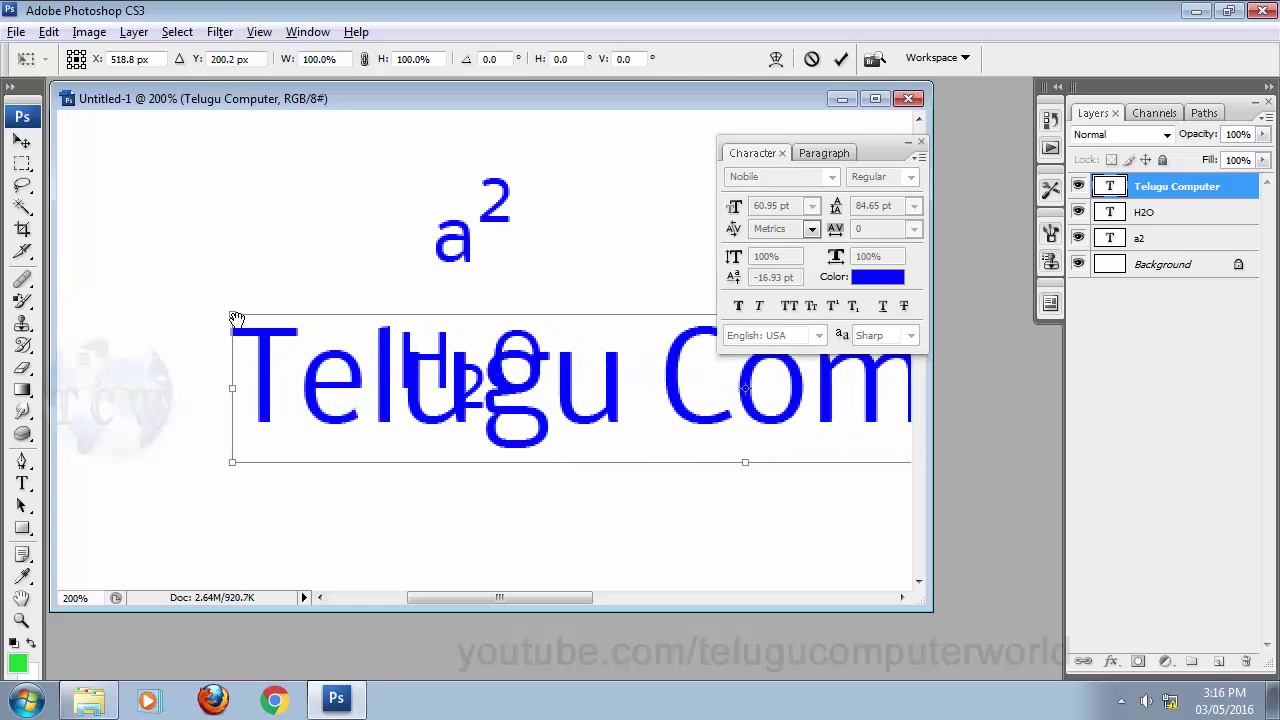
{"action": "left_click_drag", "start_coordinate": [229, 309], "coordinate": [550, 362]}
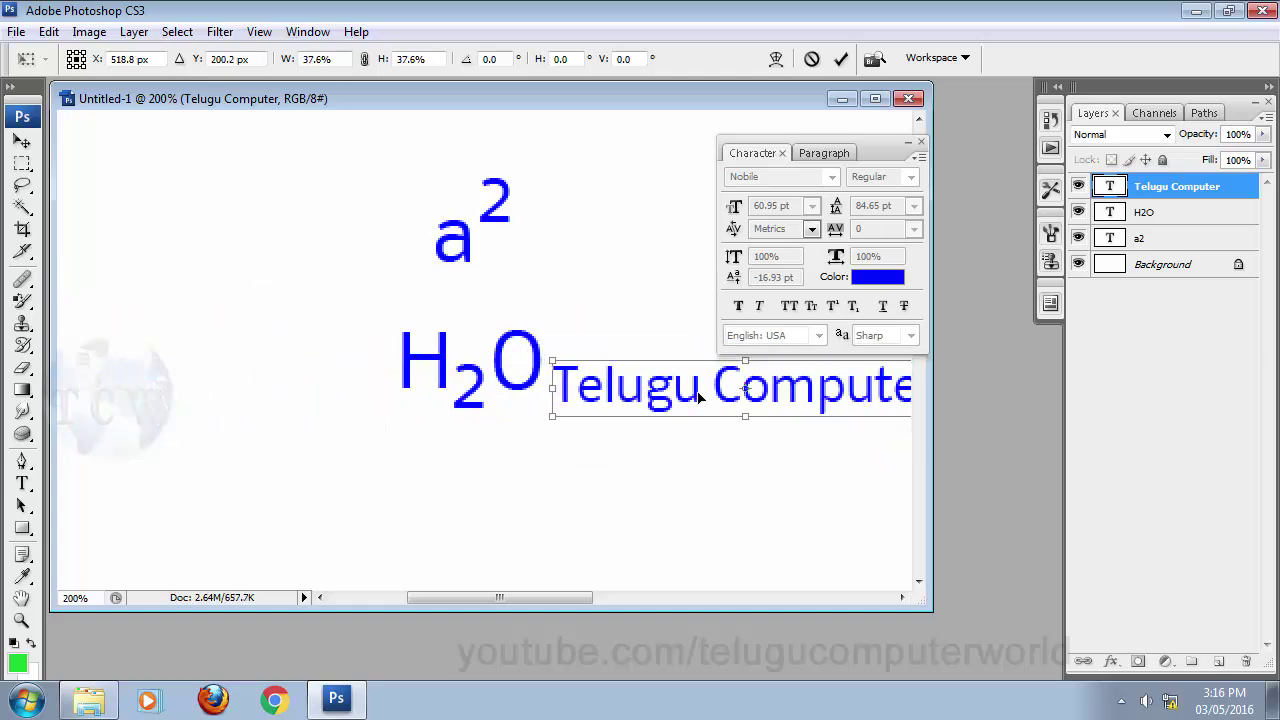
{"action": "left_click_drag", "start_coordinate": [698, 397], "coordinate": [381, 487]}
{"action": "key", "text": "Return"}
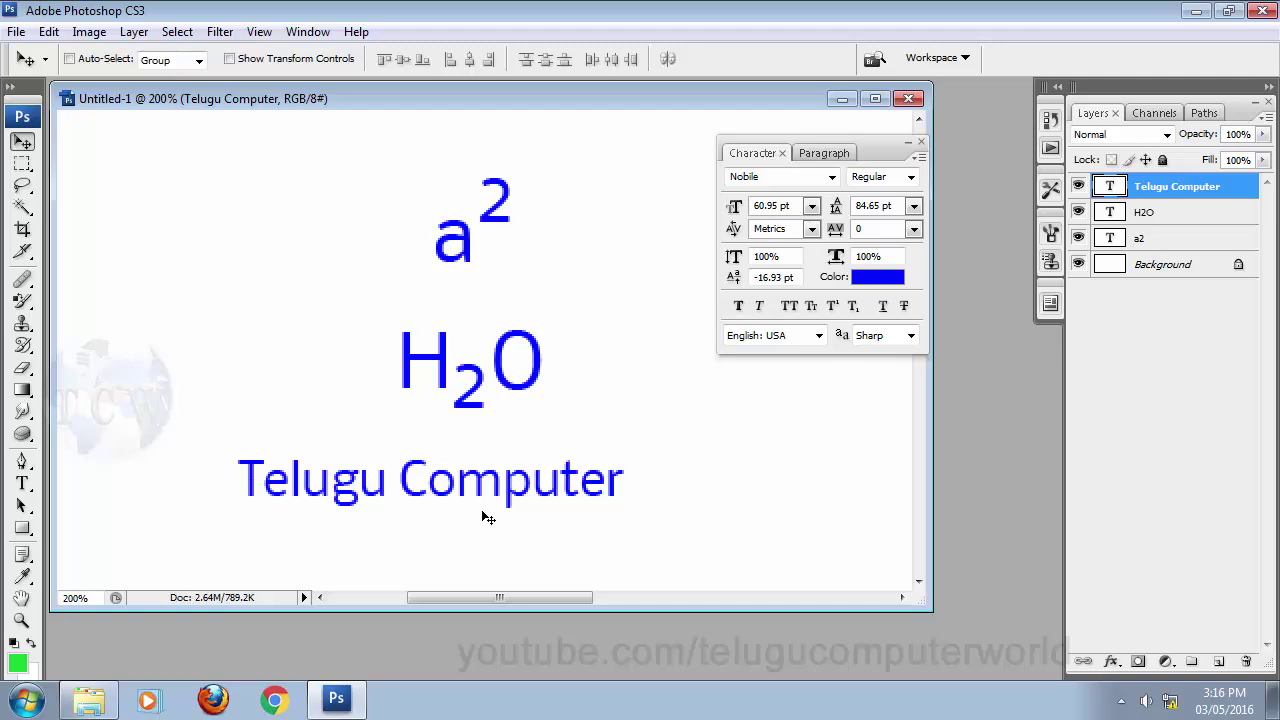
- Set the font size of the whole Telugu Computer layer to 60 pt
{"action": "left_click_drag", "start_coordinate": [797, 206], "coordinate": [756, 205]}
{"action": "type", "text": "60"}
{"action": "key", "text": "Return"}
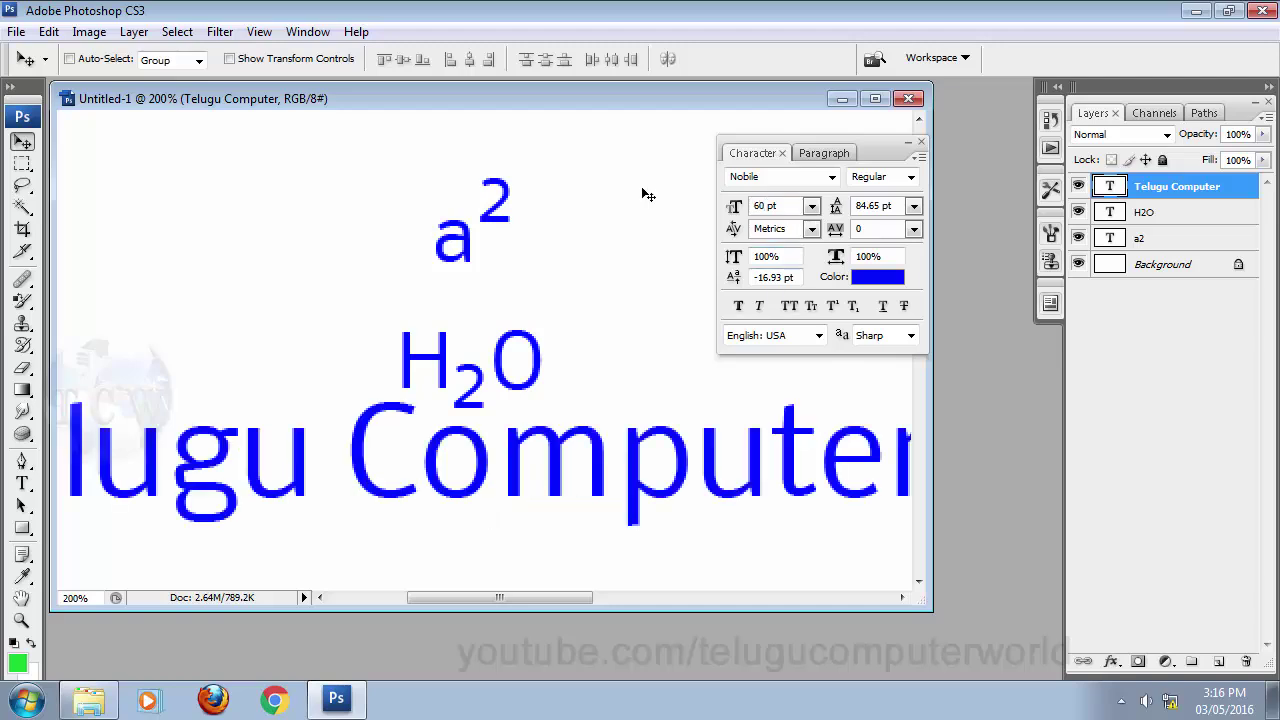
- Set the Telugu Computer layer's font size to 30 pt and move the text slightly up and to the right
{"action": "left_click", "coordinate": [811, 206]}
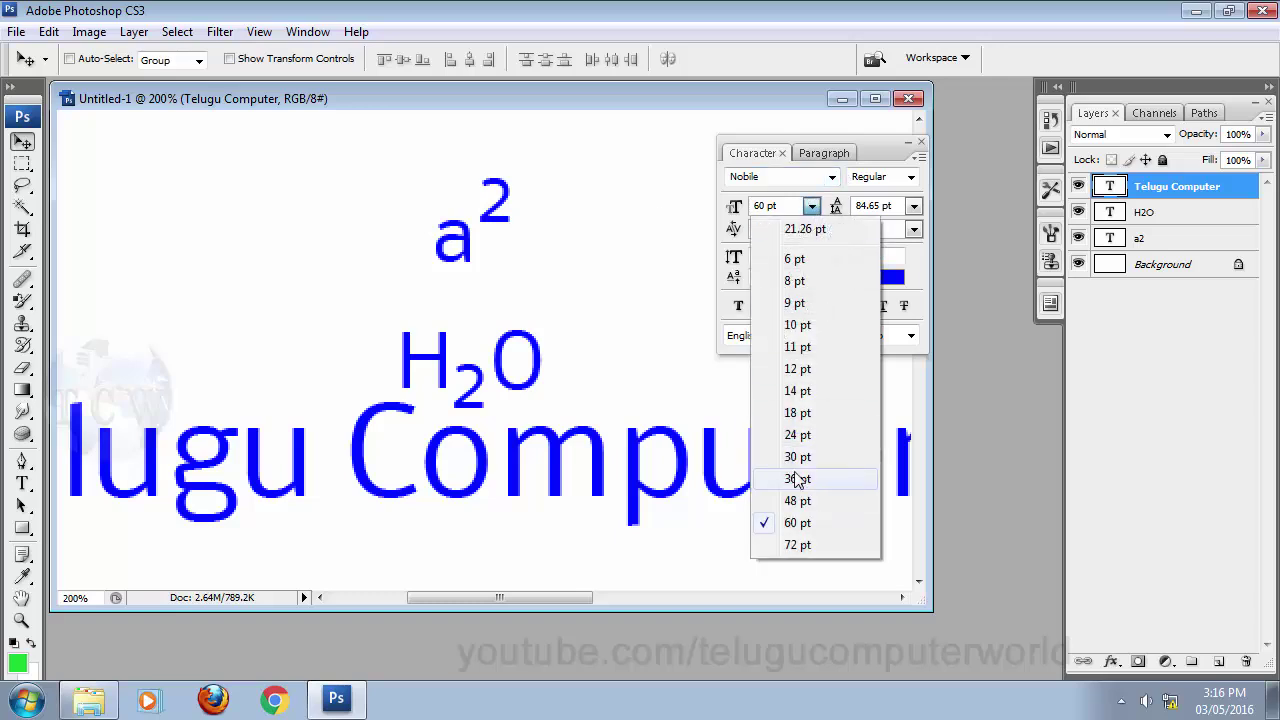
{"action": "left_click", "coordinate": [790, 459]}
{"action": "left_click_drag", "start_coordinate": [570, 478], "coordinate": [590, 470]}
- Set only the word Computer to 24 pt, then shift the Telugu Computer layer slightly up and to the right
{"action": "left_click", "coordinate": [22, 483]}
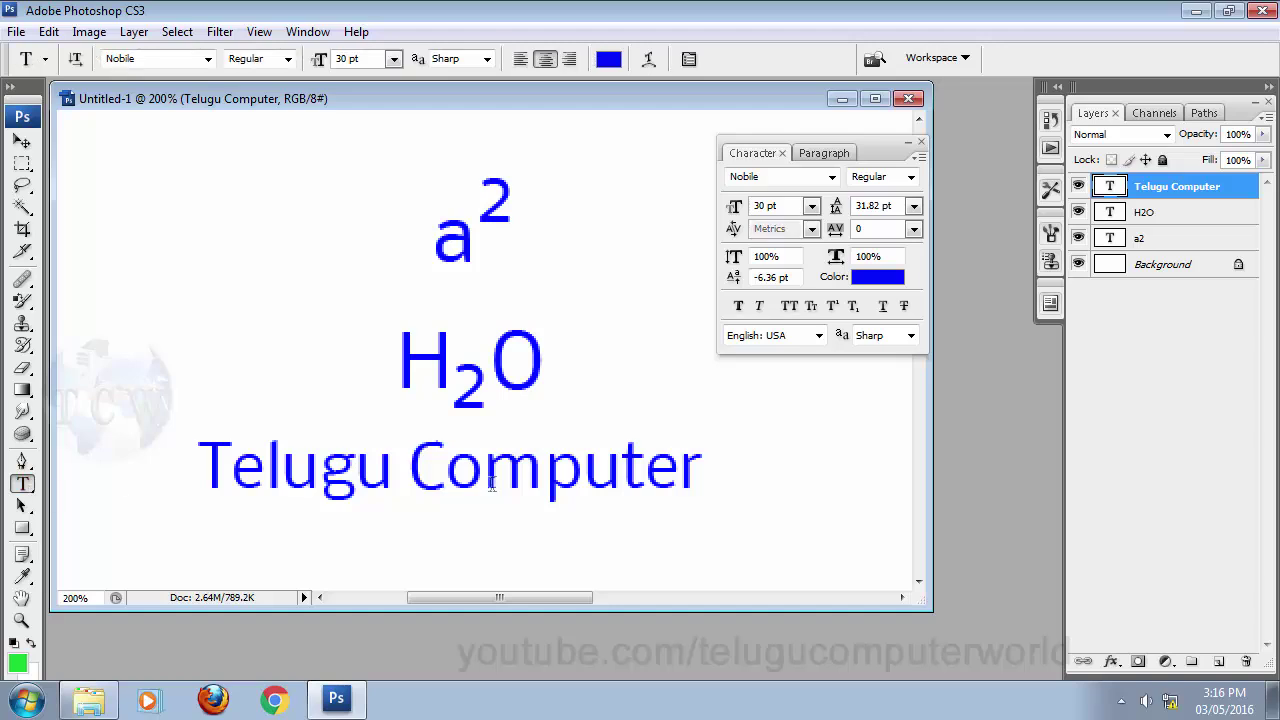
{"action": "left_click_drag", "start_coordinate": [391, 482], "coordinate": [734, 493]}
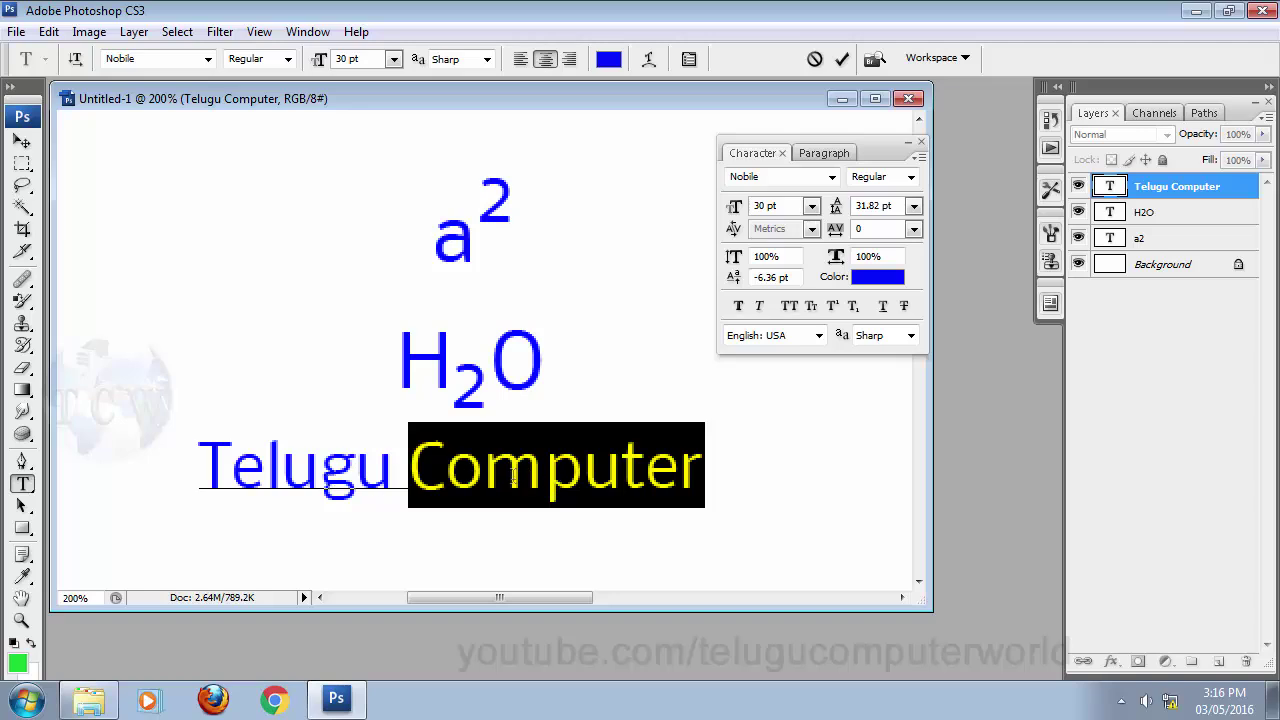
{"action": "left_click", "coordinate": [811, 206]}
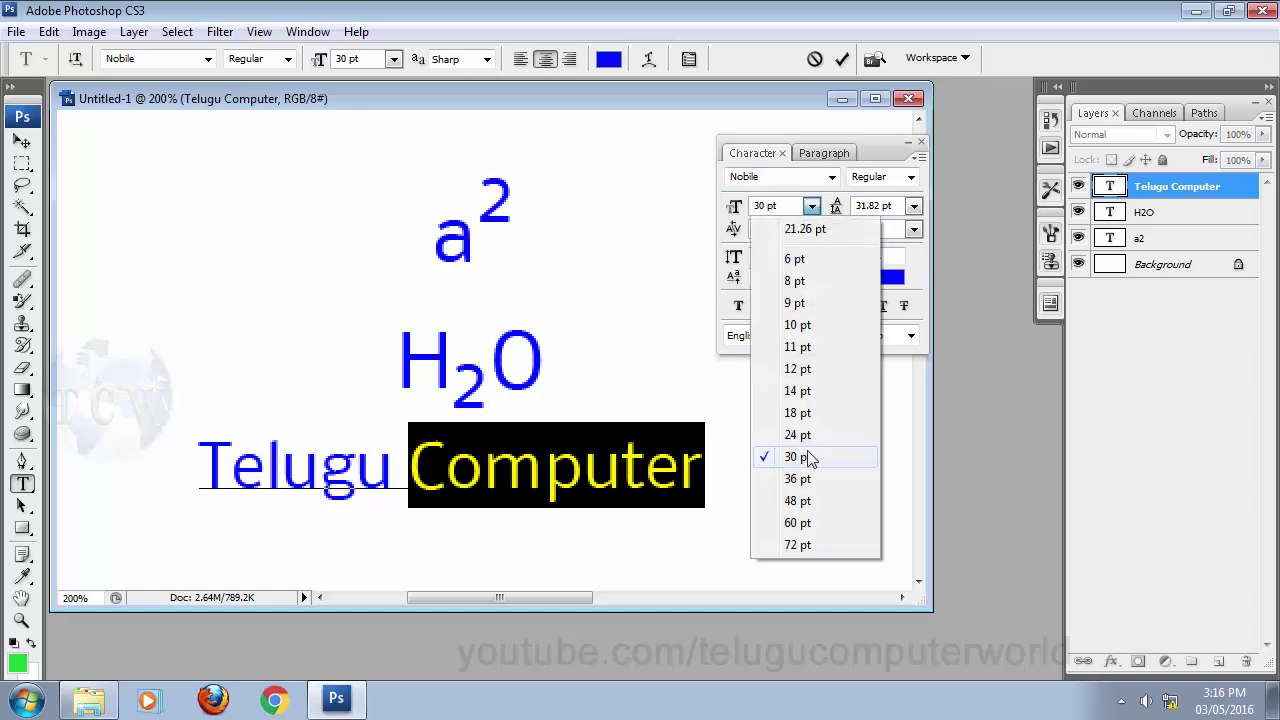
{"action": "left_click", "coordinate": [806, 436]}
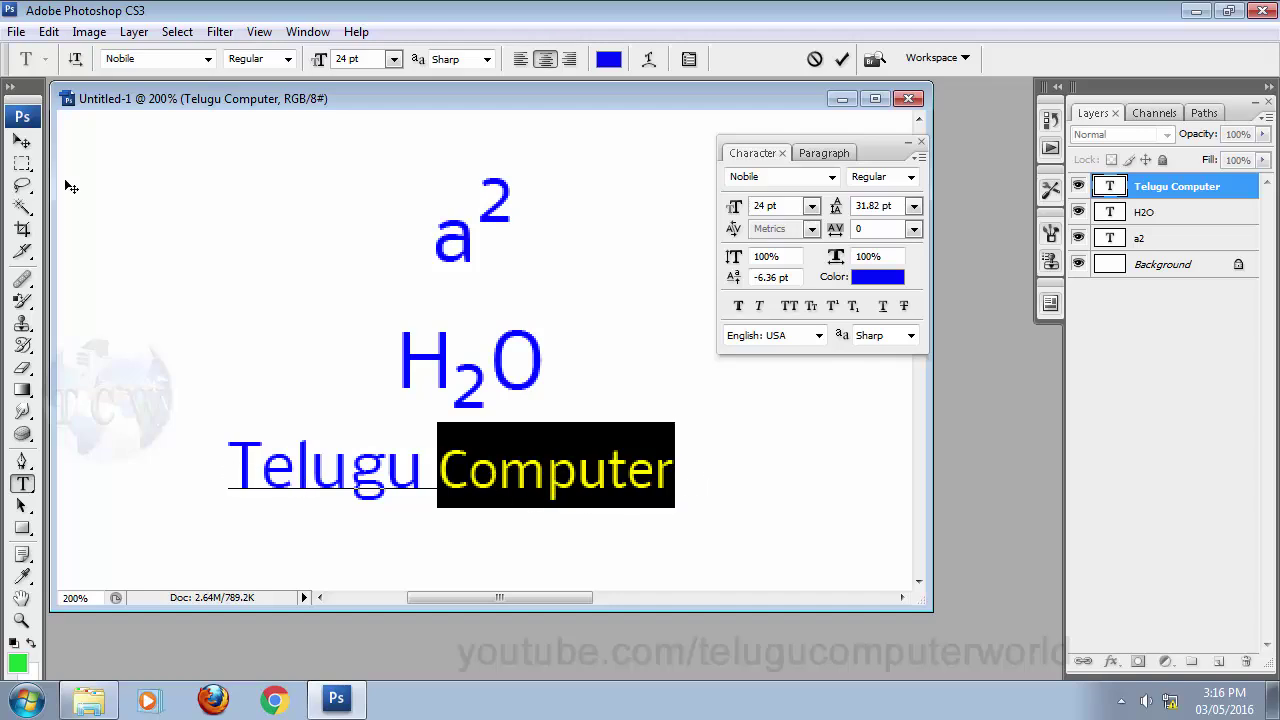
{"action": "left_click", "coordinate": [22, 141]}
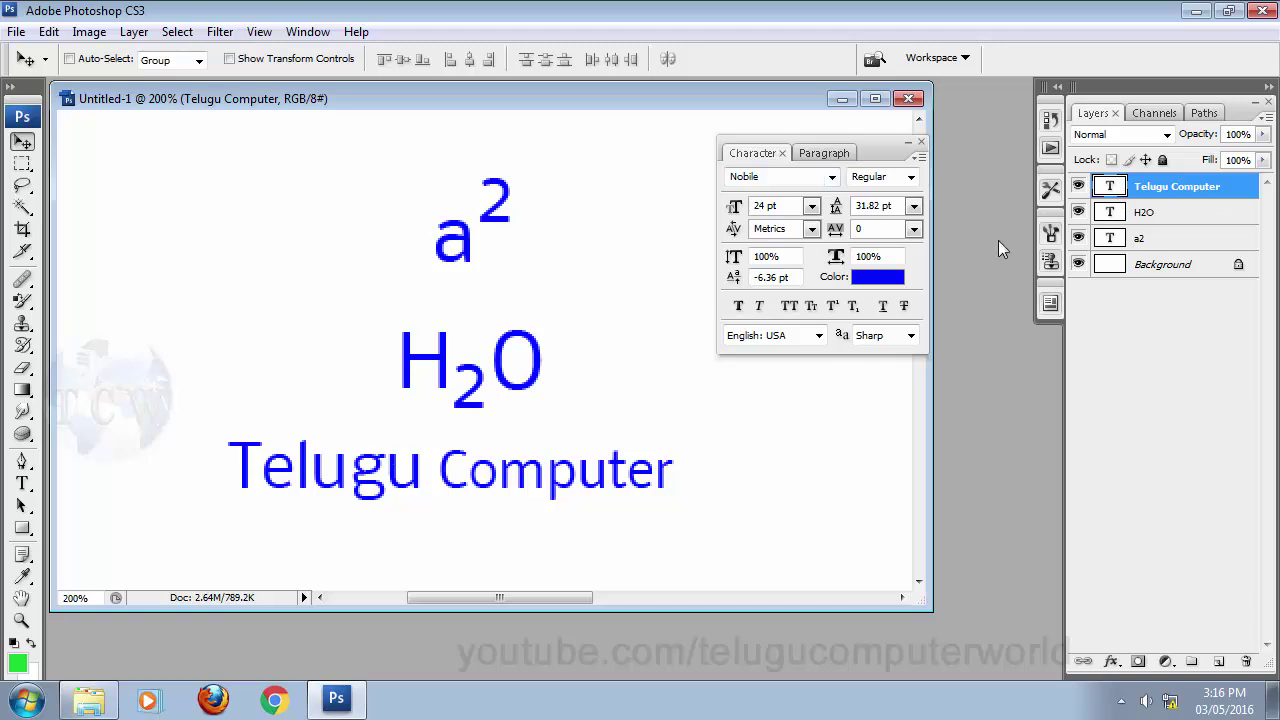
{"action": "left_click_drag", "start_coordinate": [606, 436], "coordinate": [630, 424]}
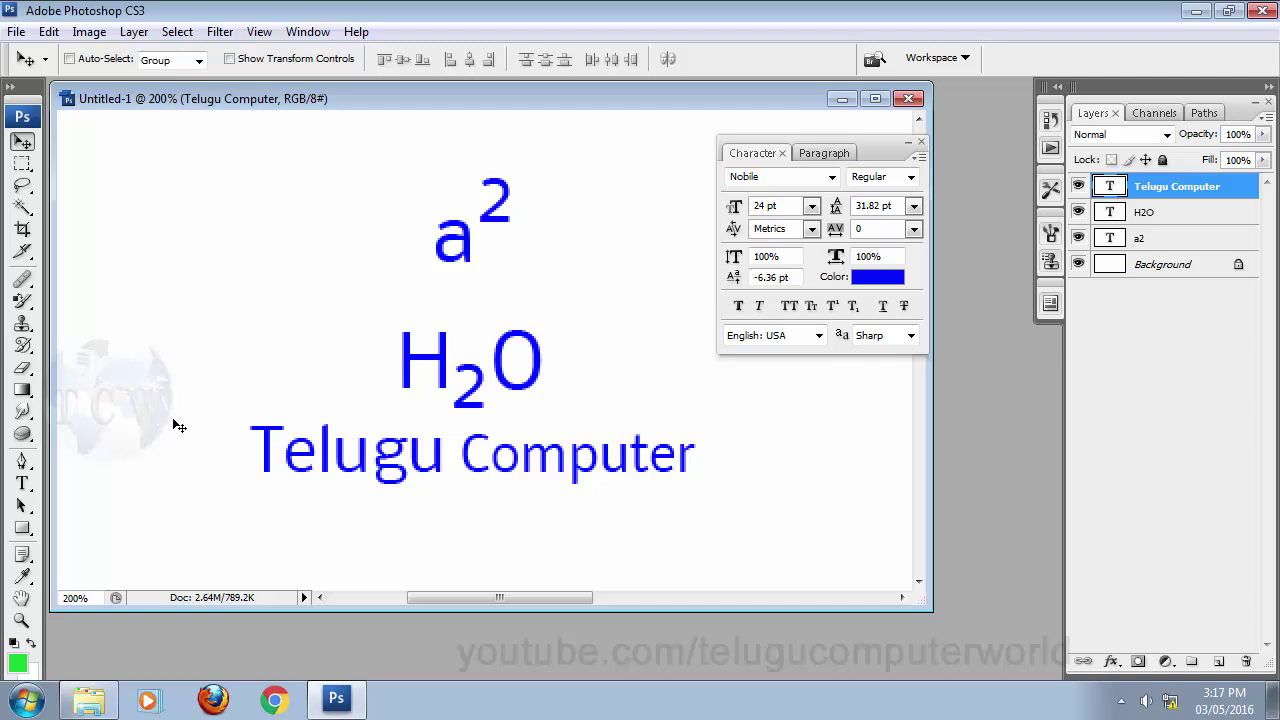
- Place the text cursor in the word Computer and step through its letters to check their font size
{"action": "left_click", "coordinate": [22, 483]}
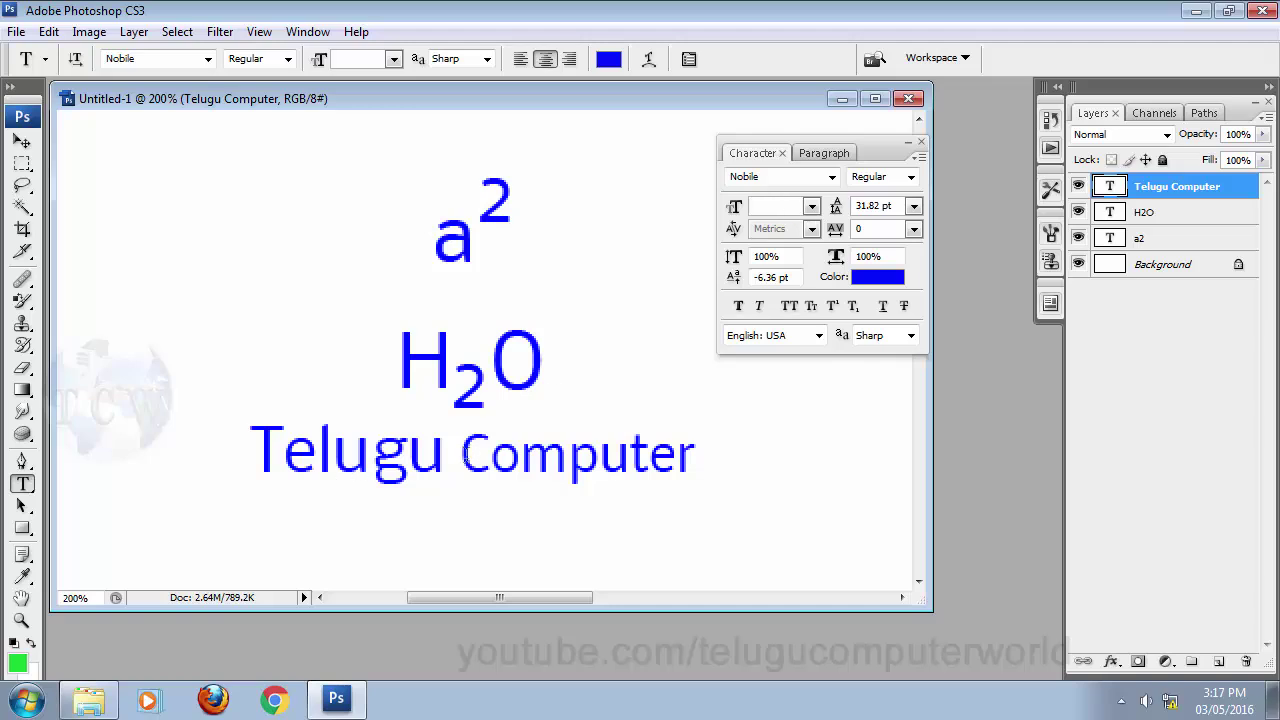
{"action": "left_click", "coordinate": [467, 457]}
{"action": "key", "text": "Right"}
{"action": "key", "text": "Right"}
{"action": "key", "text": "Right"}
{"action": "key", "text": "Right"}
{"action": "key", "text": "Right"}
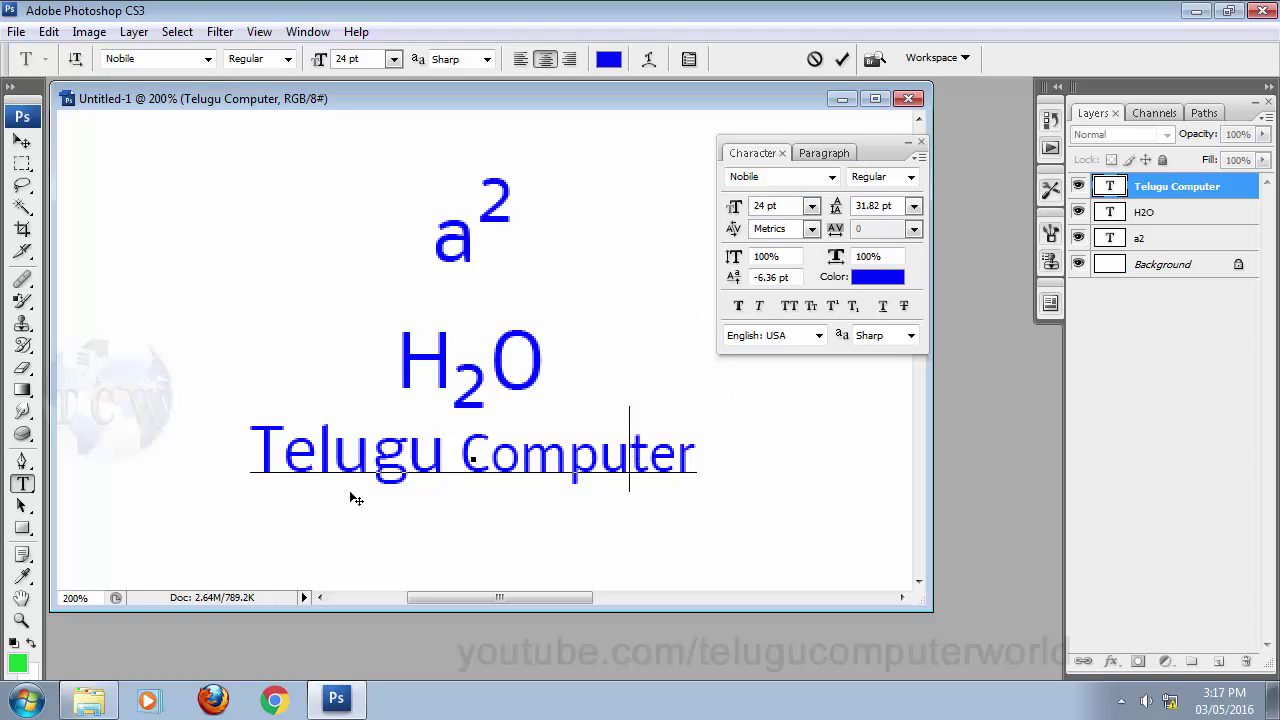
- Place the text cursor in the word Telugu, enter a font size of 30 pt and commit the text
{"action": "left_click", "coordinate": [371, 450]}
{"action": "double_click", "coordinate": [760, 206]}
{"action": "type", "text": "30"}
{"action": "key", "text": "Return"}
{"action": "key", "text": "ctrl+Return"}
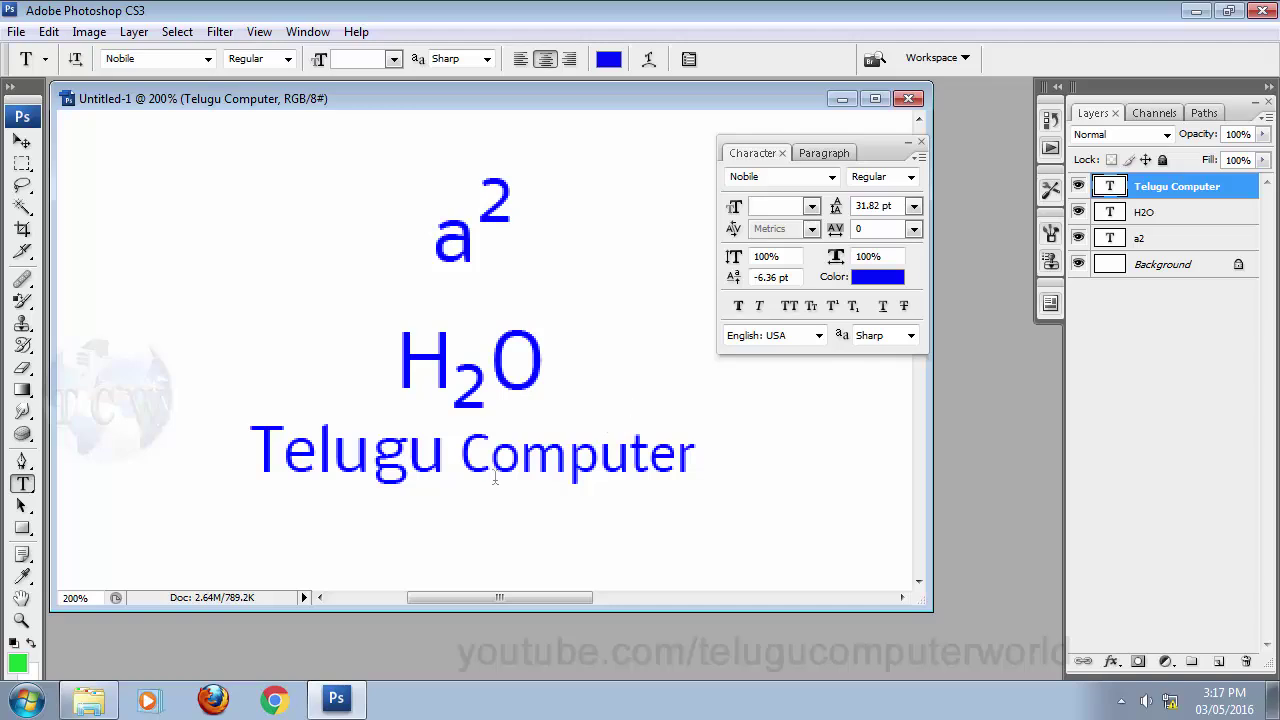
- Change the text color of the word Computer to pink and commit the text
{"action": "left_click_drag", "start_coordinate": [462, 460], "coordinate": [703, 461]}
{"action": "left_click", "coordinate": [877, 277]}
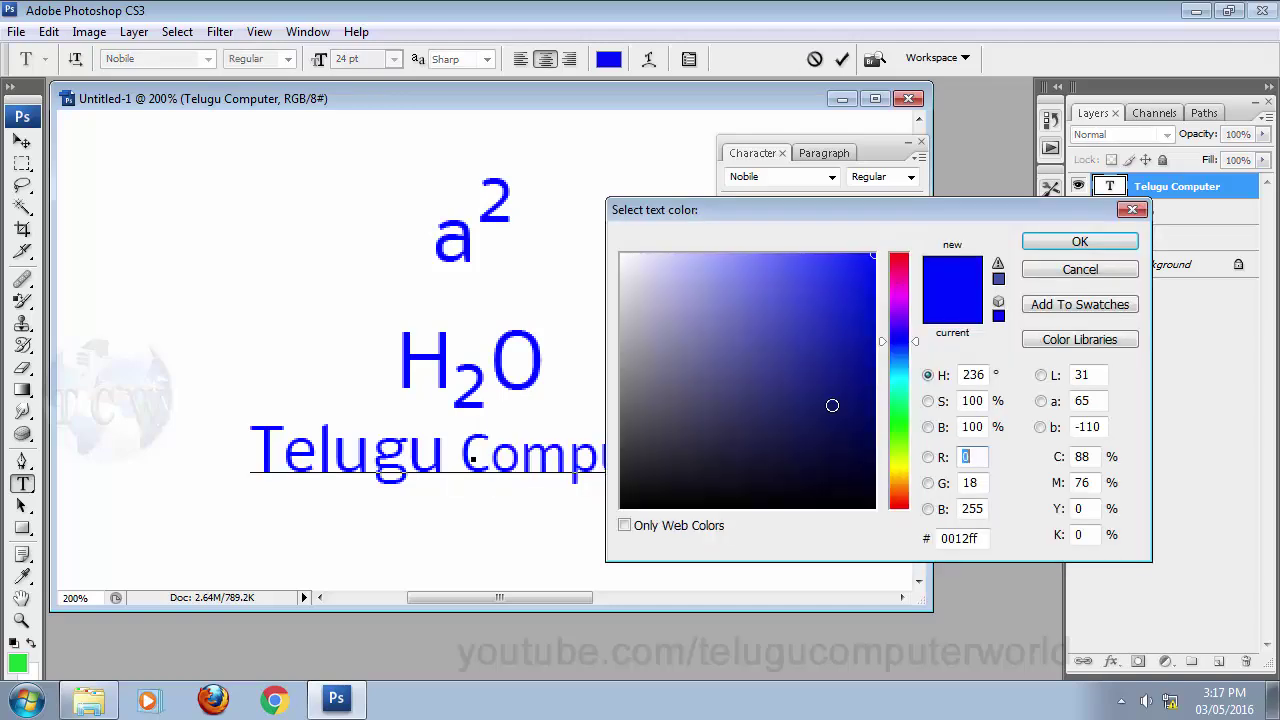
{"action": "left_click", "coordinate": [900, 284]}
{"action": "left_click", "coordinate": [1076, 242]}
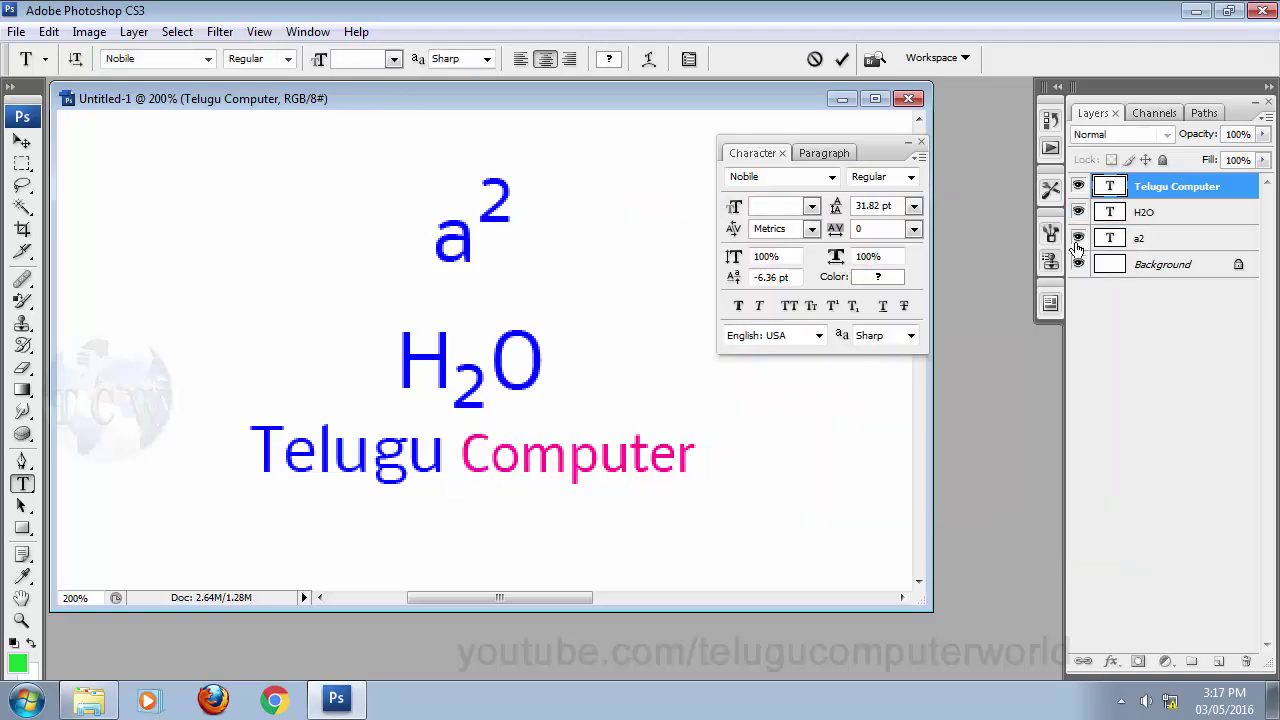
{"action": "key", "text": "ctrl+Return"}
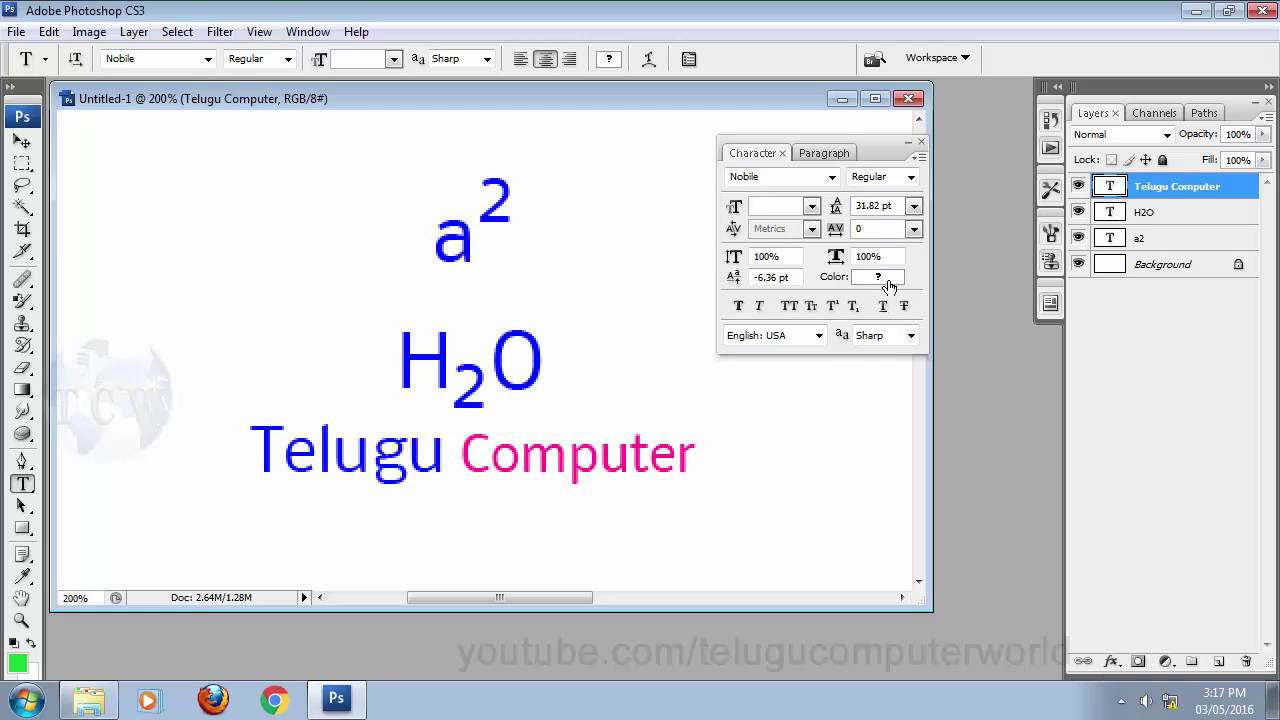
- Place the text cursor in Computer and in Telugu to compare the two words' color and size settings
{"action": "left_click", "coordinate": [600, 460]}
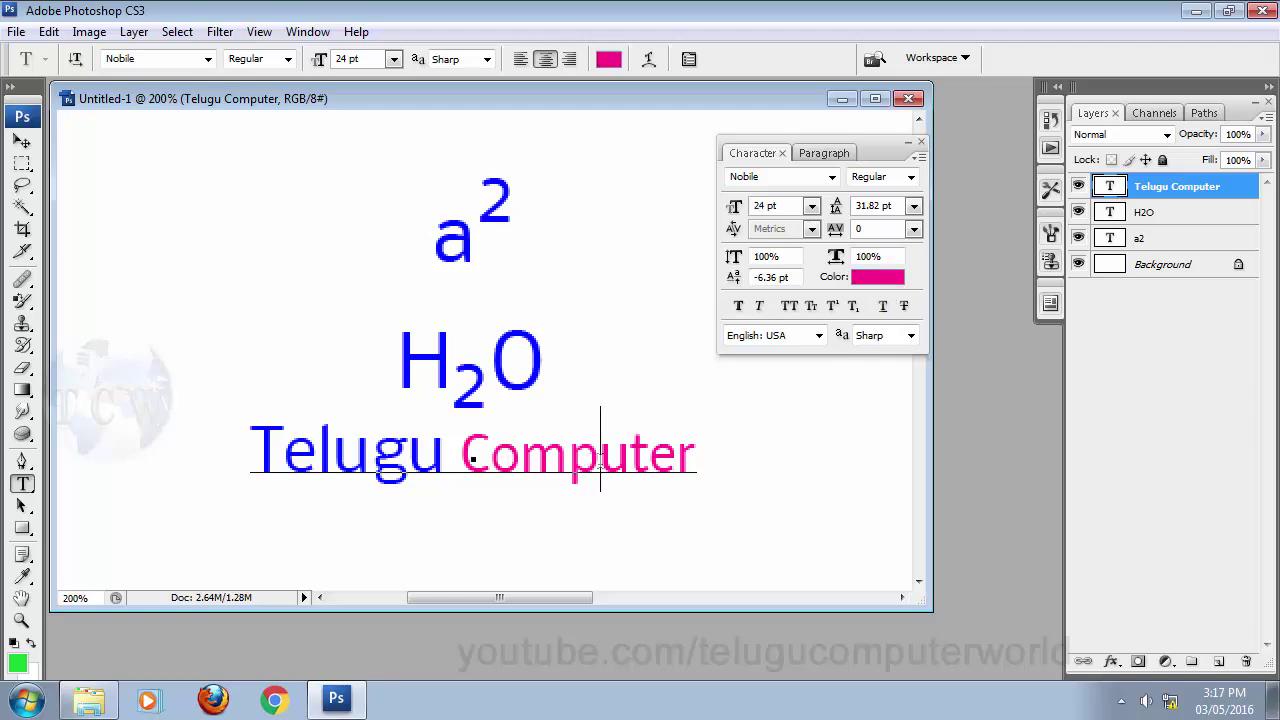
{"action": "left_click", "coordinate": [338, 458]}
{"action": "key", "text": "ctrl+Return"}
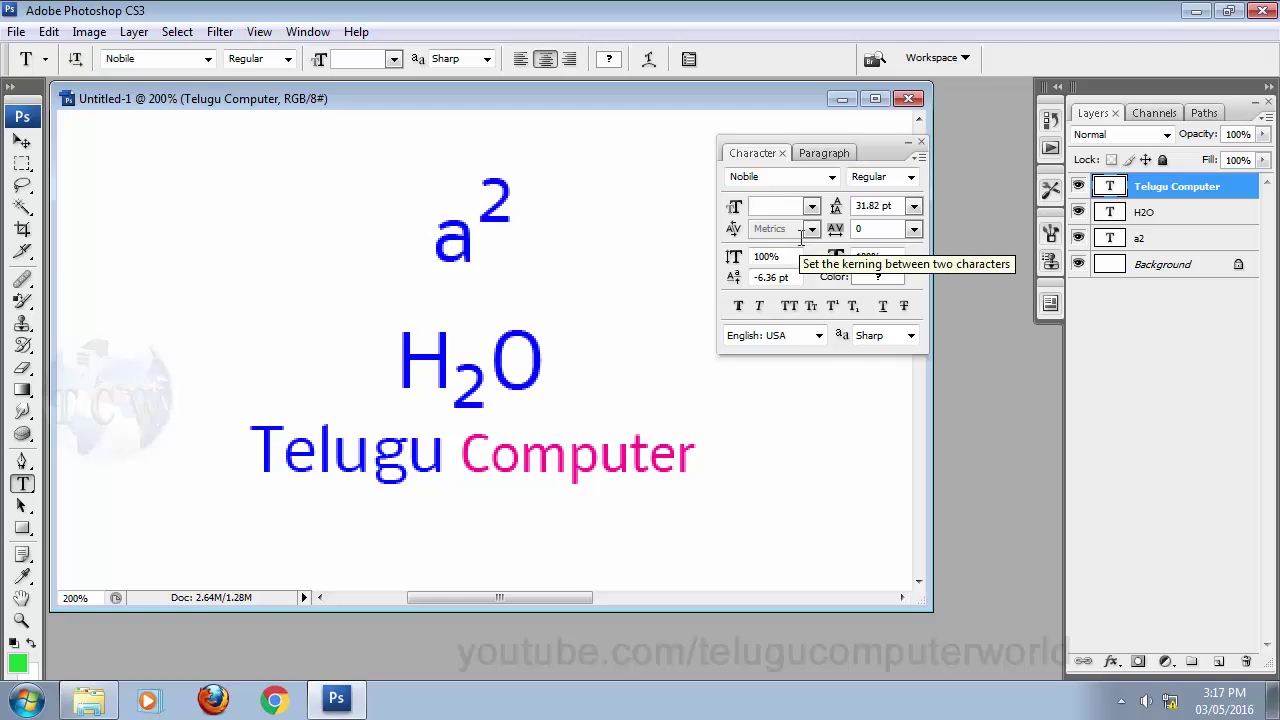
- Apply Faux Bold to the Telugu Computer layer, try the Bold font style, and return the style to Regular
{"action": "left_click", "coordinate": [740, 312]}
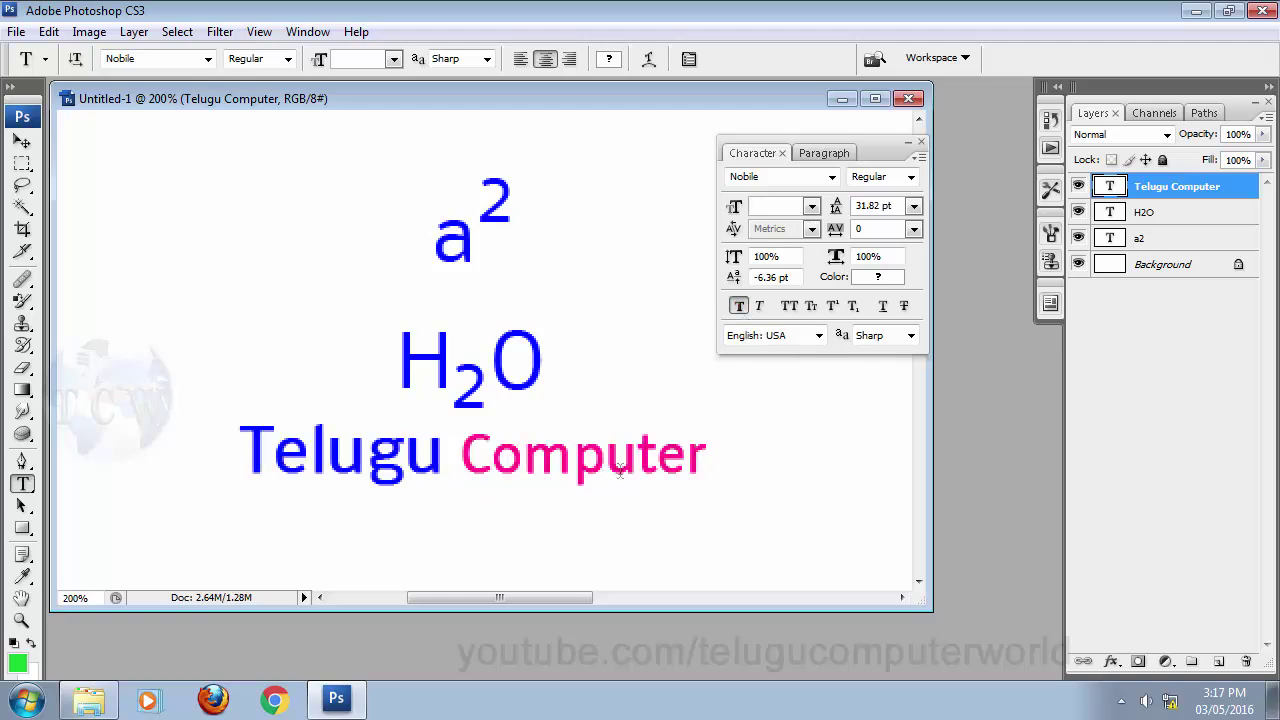
{"action": "left_click", "coordinate": [911, 177]}
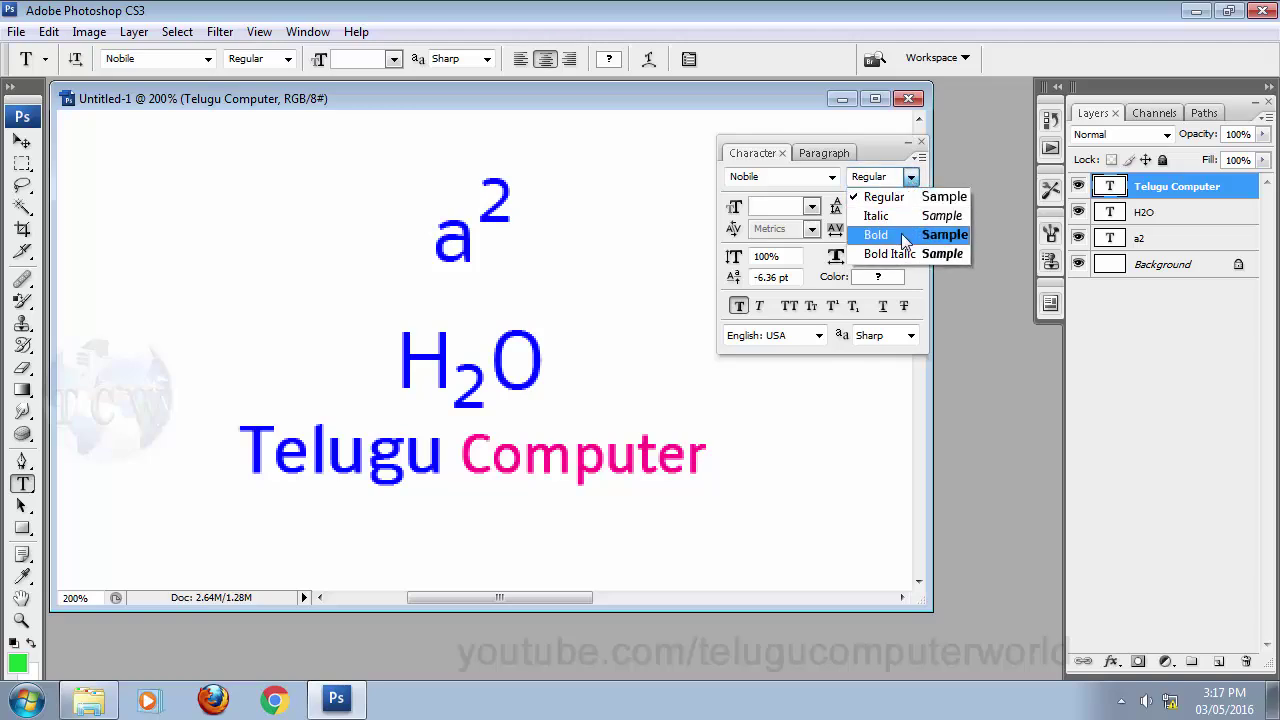
{"action": "left_click", "coordinate": [901, 233]}
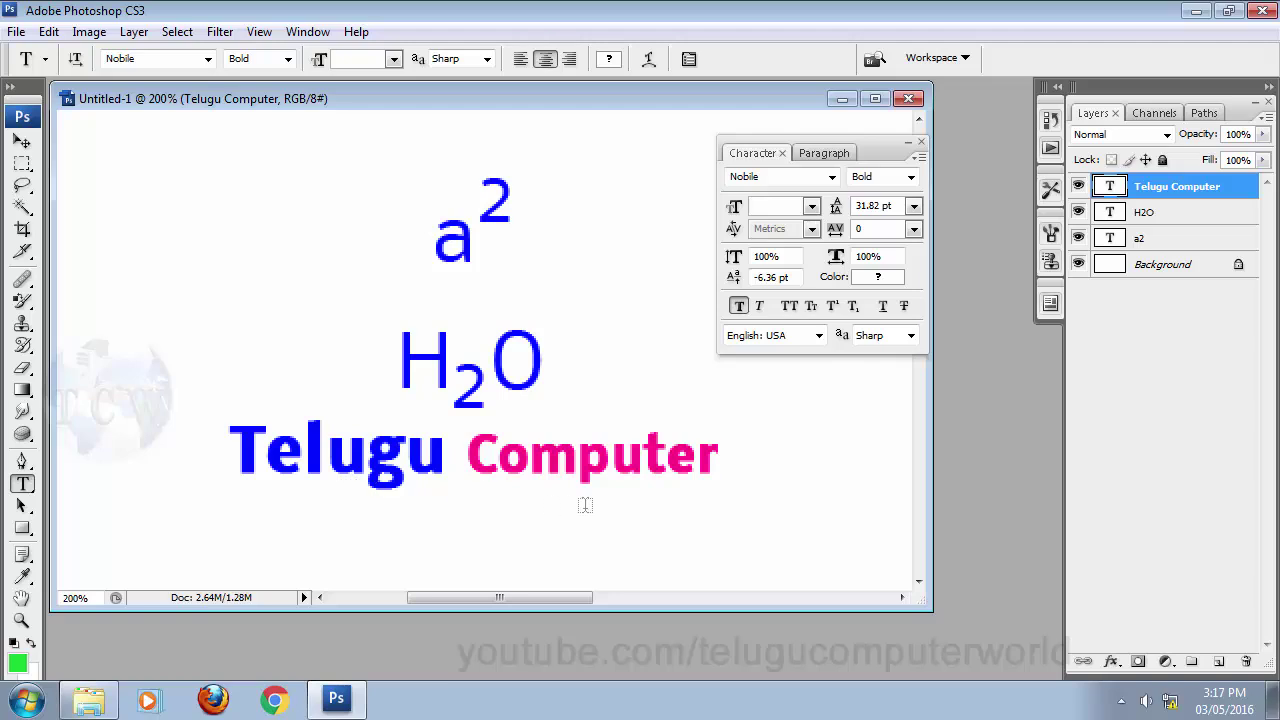
{"action": "left_click", "coordinate": [911, 178]}
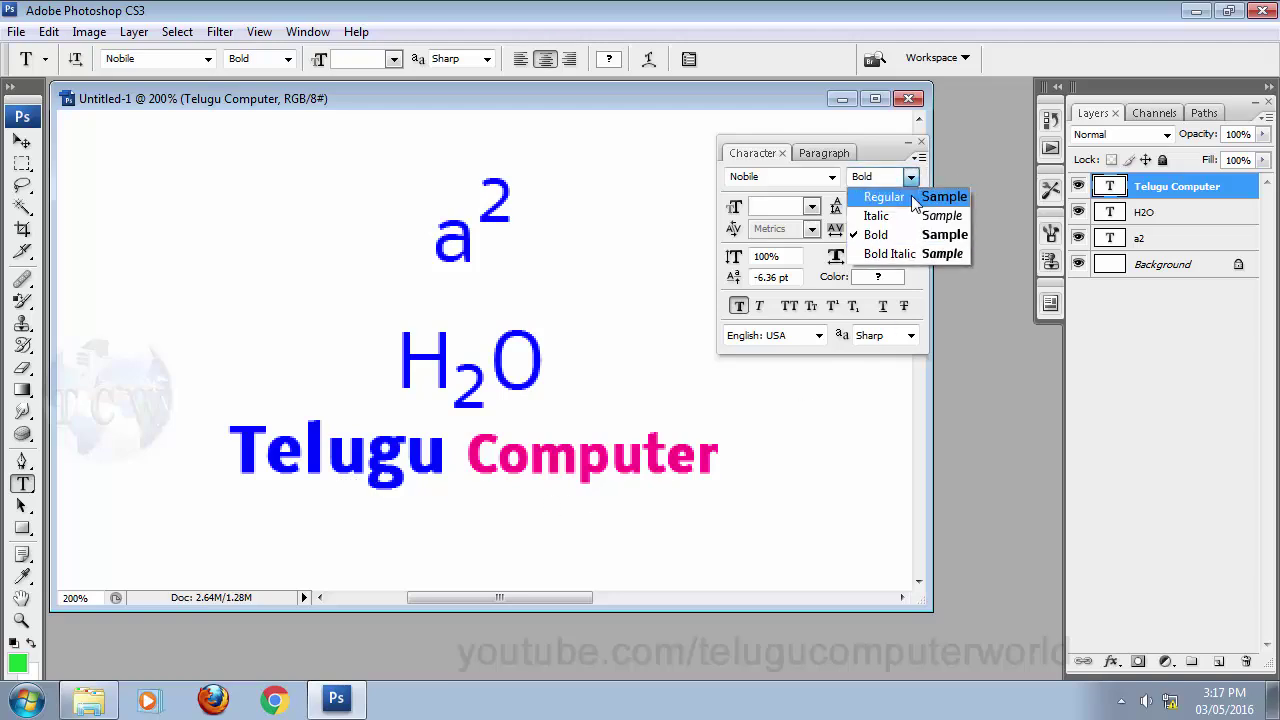
{"action": "left_click", "coordinate": [912, 198]}
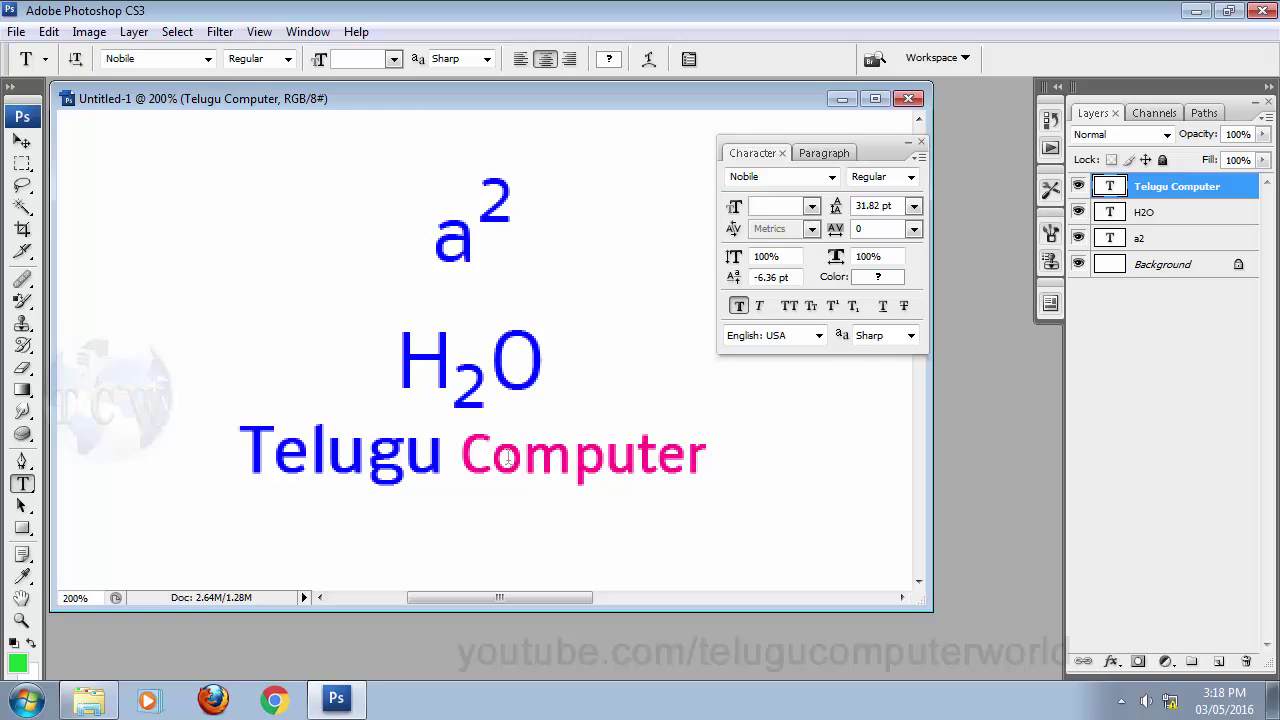
- Try Faux Italic on the Telugu Computer layer, then turn off both Faux Italic and Faux Bold
{"action": "left_click", "coordinate": [760, 306]}
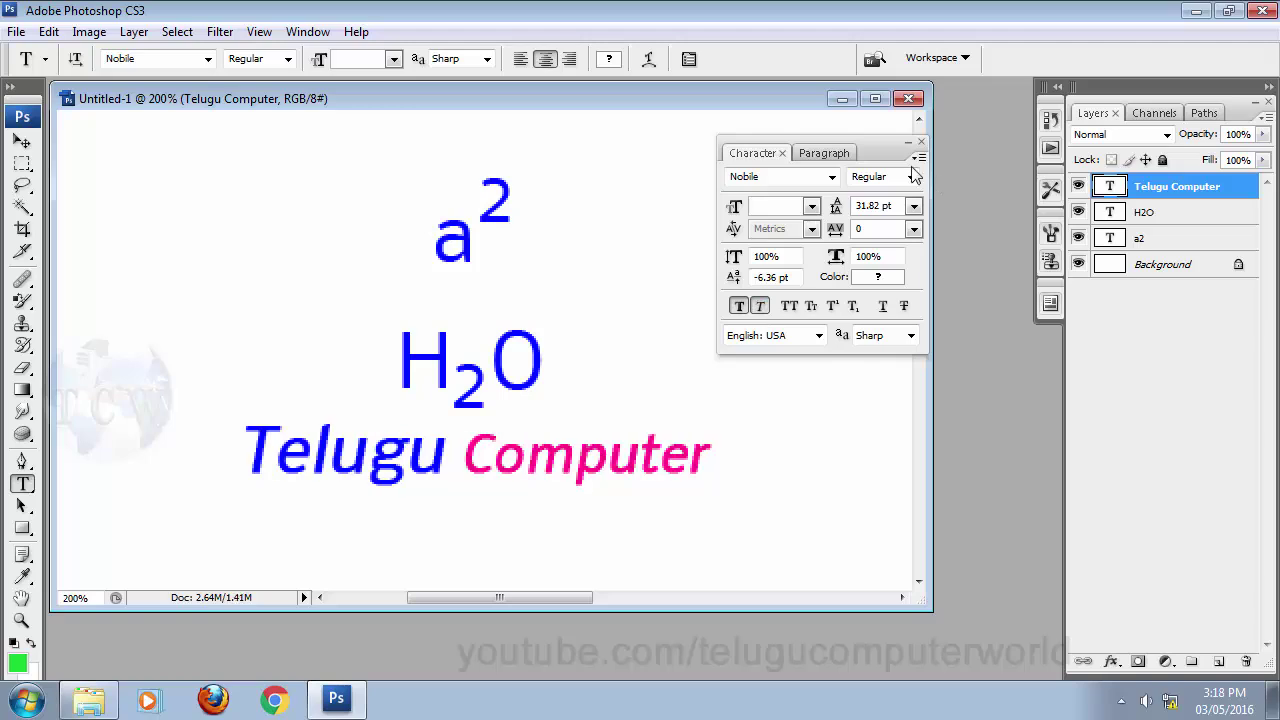
{"action": "left_click", "coordinate": [762, 308]}
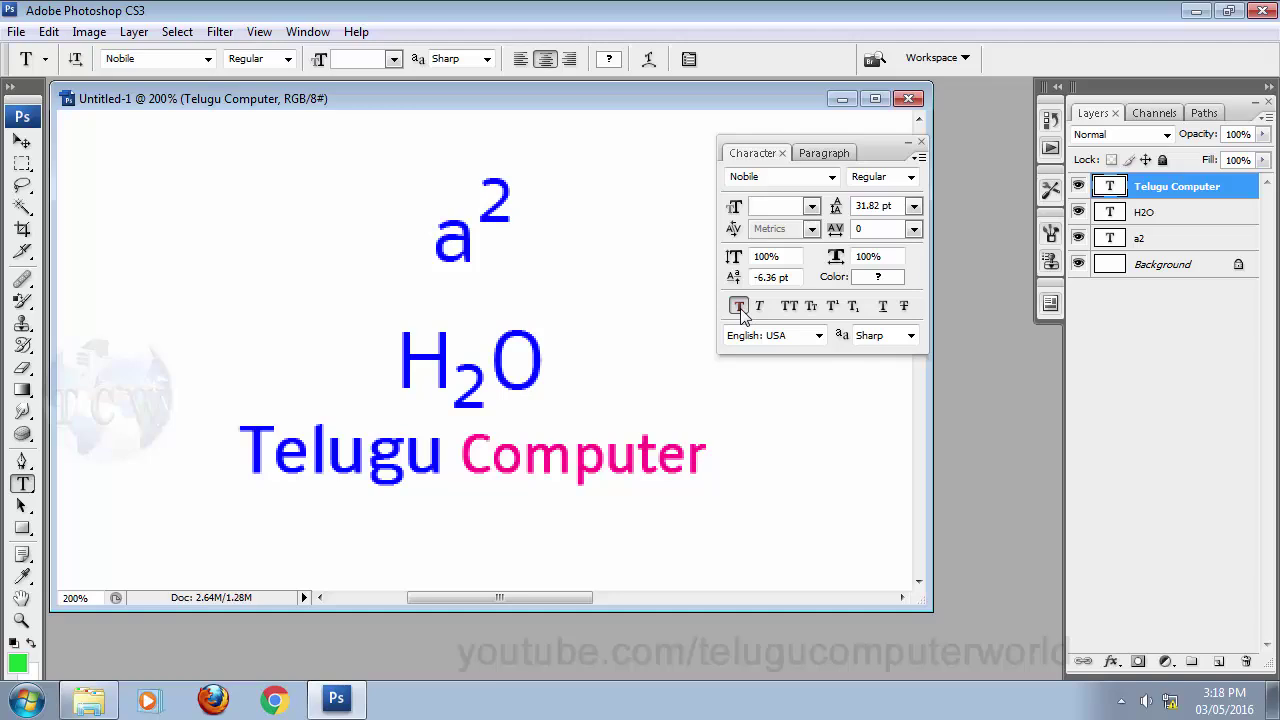
{"action": "left_click", "coordinate": [740, 309]}
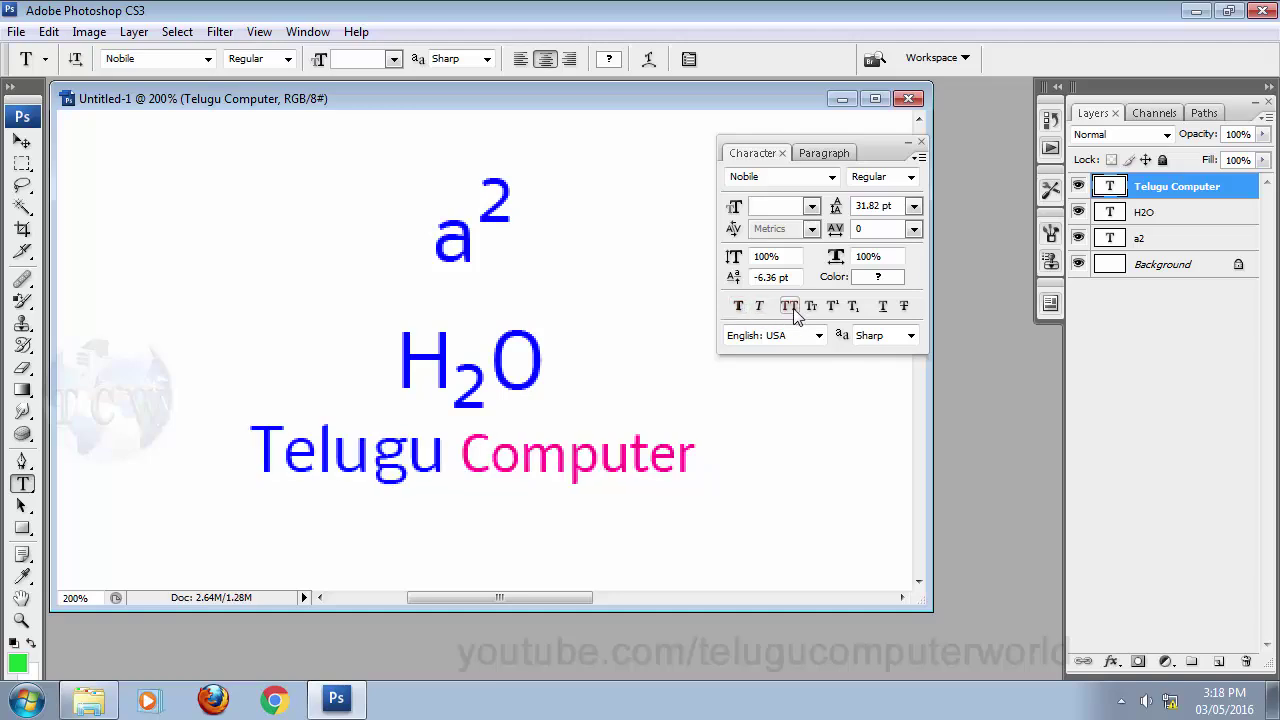
- Apply All Caps to only the word Telugu and commit the text
{"action": "left_click", "coordinate": [791, 309]}
{"action": "left_click_drag", "start_coordinate": [440, 452], "coordinate": [202, 441]}
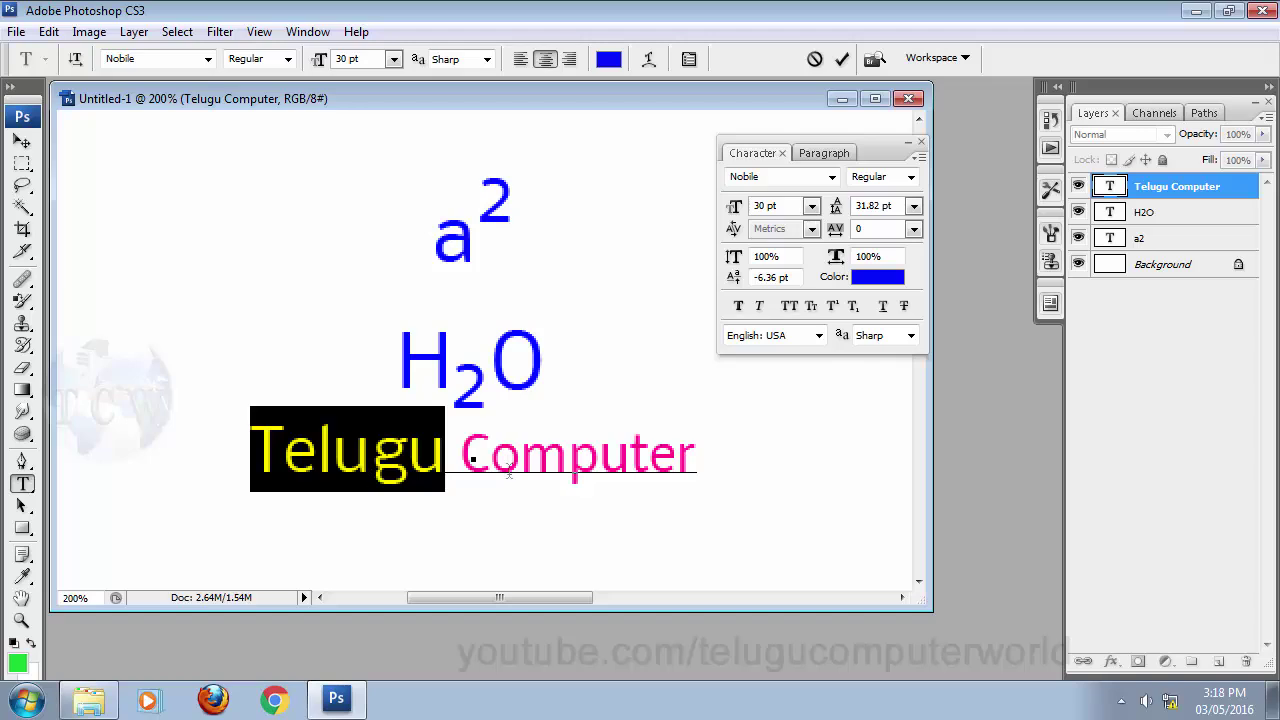
{"action": "left_click", "coordinate": [790, 307]}
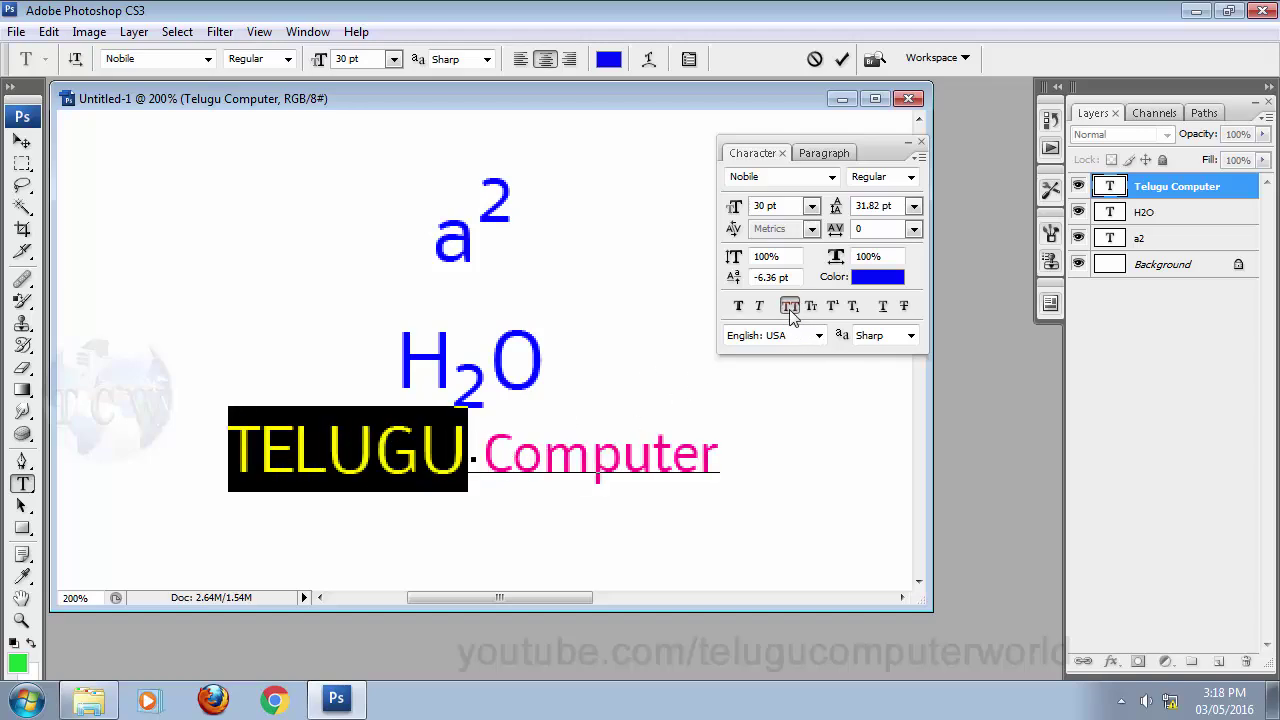
{"action": "key", "text": "ctrl+Return"}
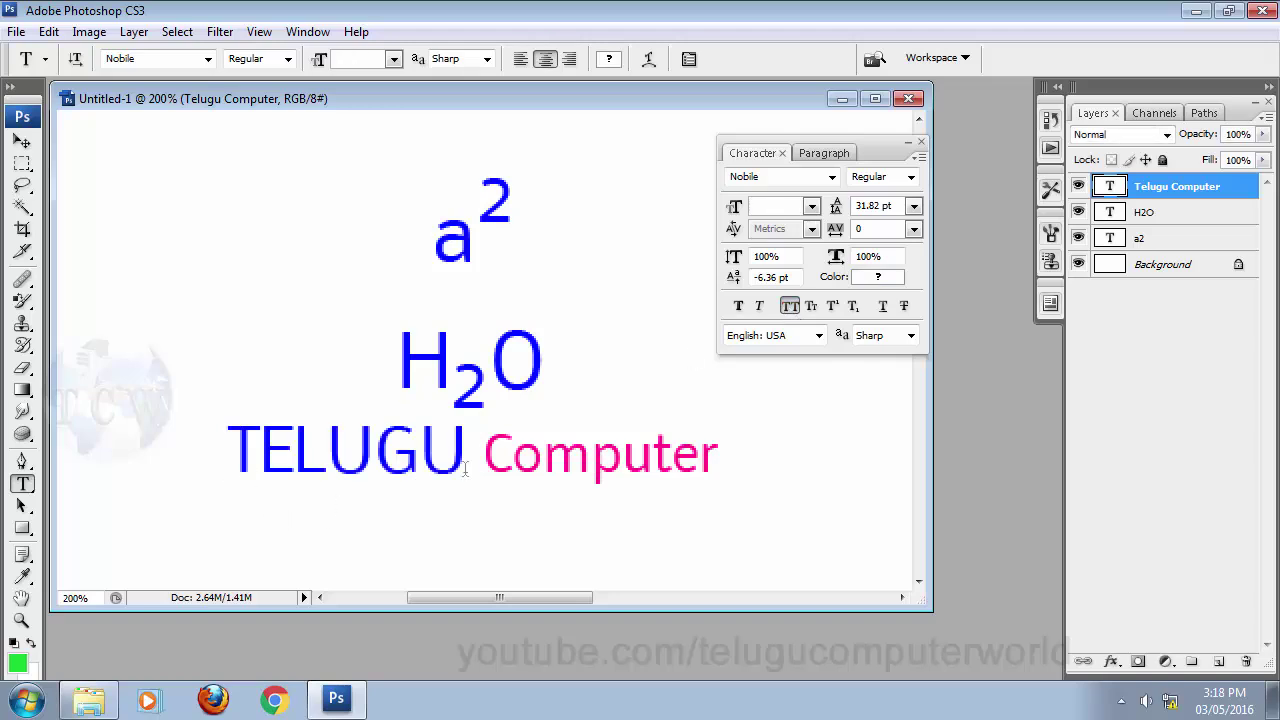
- Try Small Caps on the whole Telugu Computer layer, examine the letters after the C, and turn Small Caps off
{"action": "left_click", "coordinate": [811, 307]}
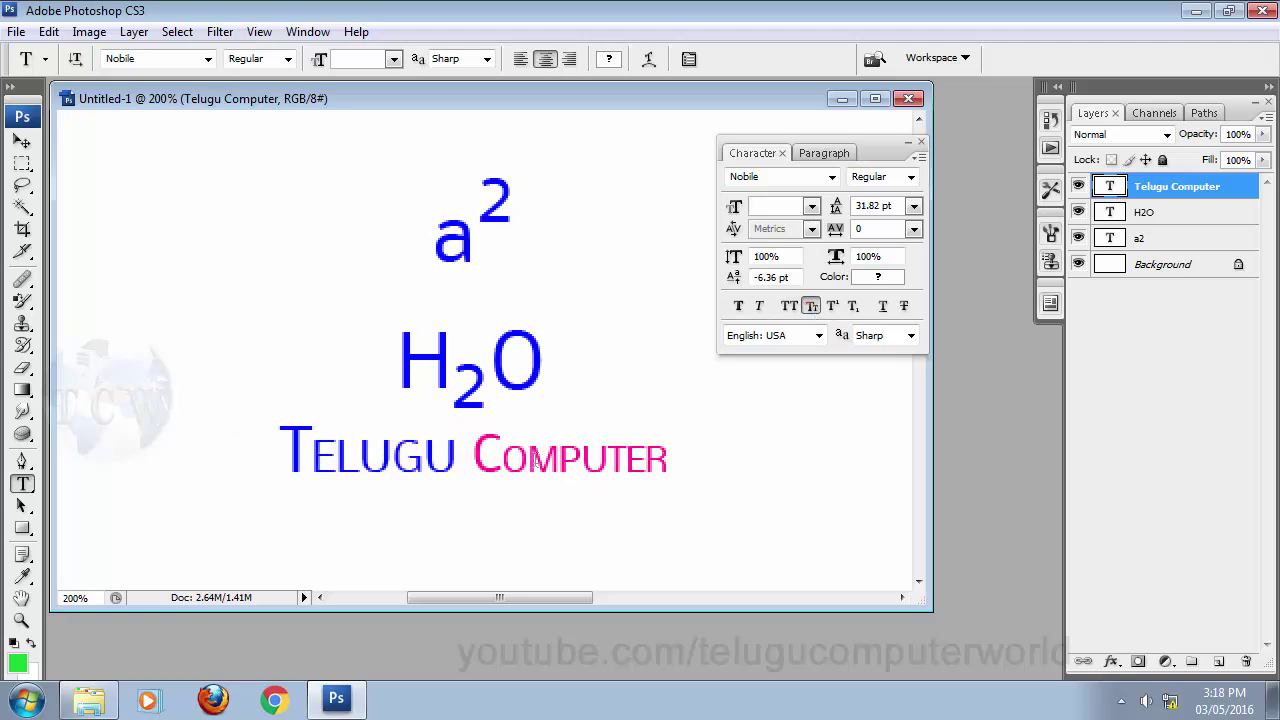
{"action": "left_click_drag", "start_coordinate": [503, 461], "coordinate": [702, 474]}
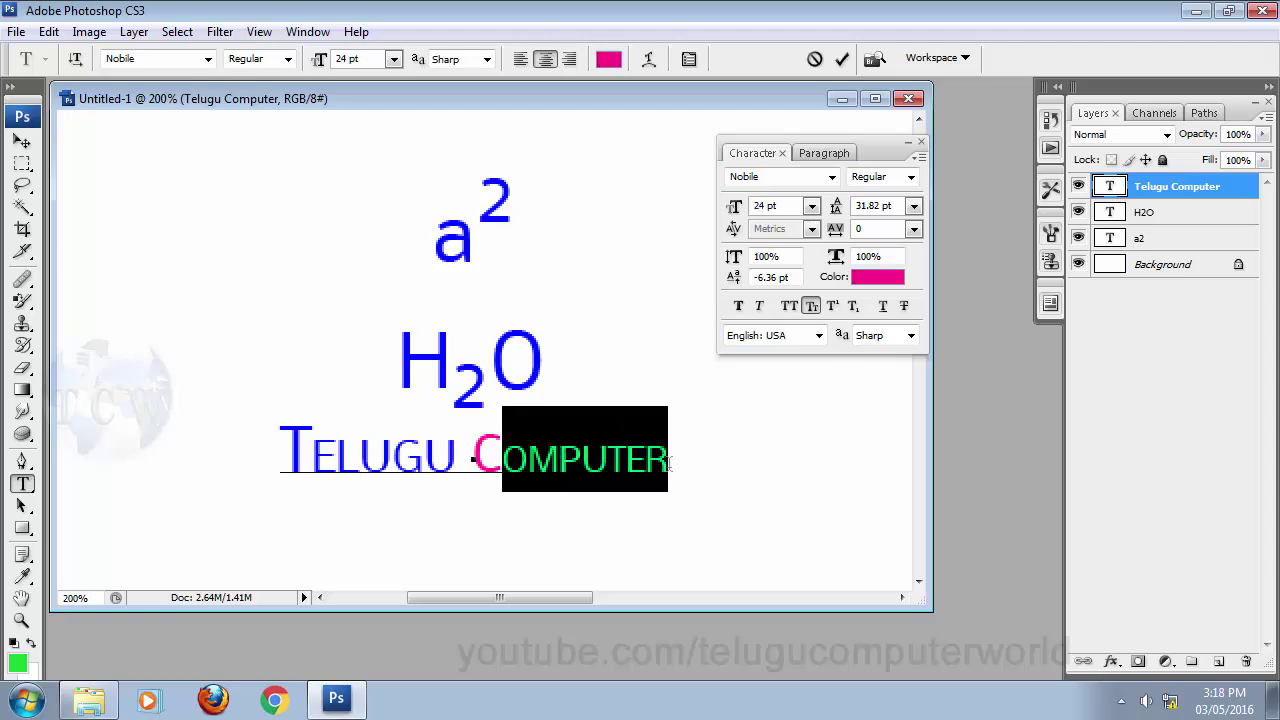
{"action": "left_click", "coordinate": [702, 474]}
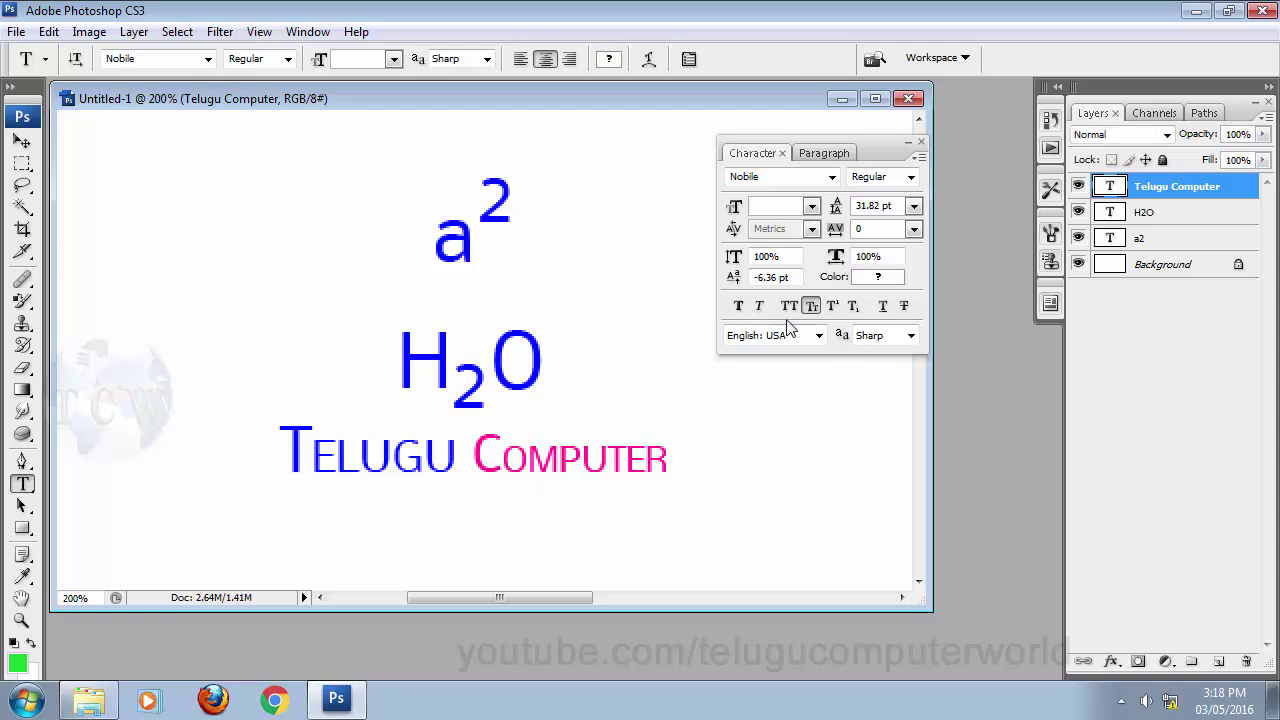
{"action": "left_click", "coordinate": [811, 307]}
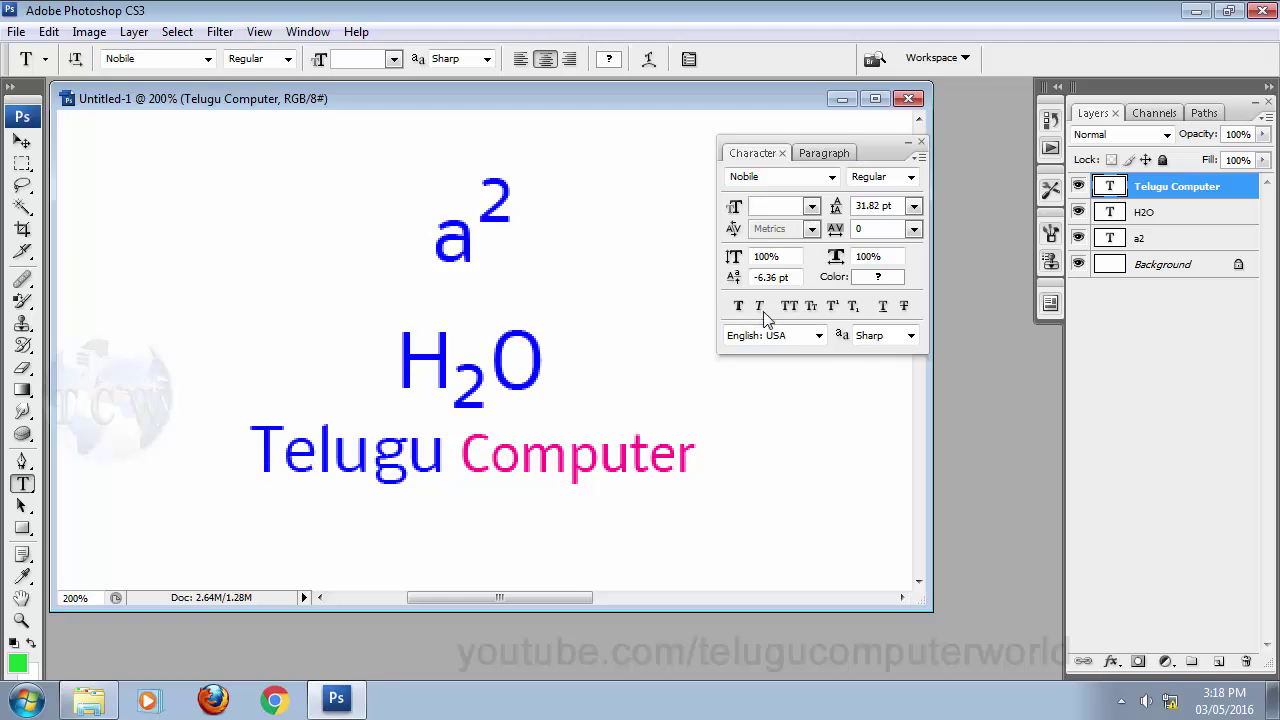
- Try Small Caps and Superscript one at a time on the whole Telugu Computer layer, turning each off again
{"action": "left_click", "coordinate": [811, 306]}
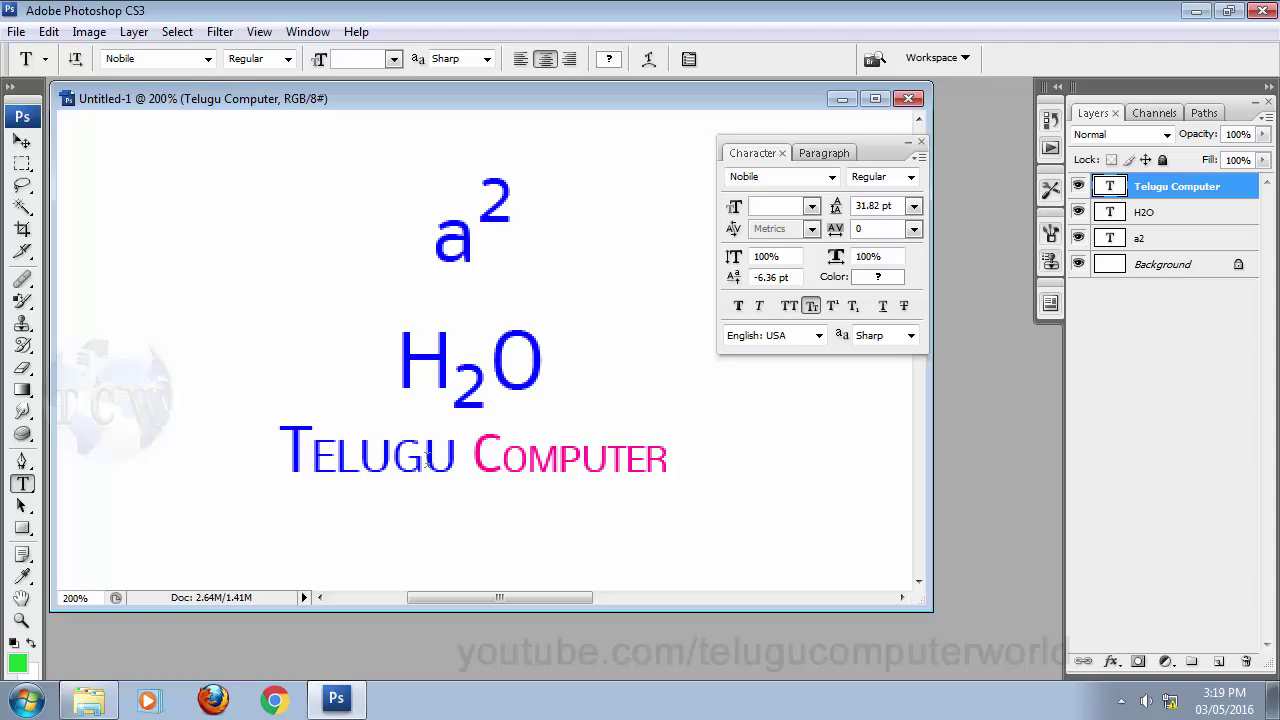
{"action": "left_click", "coordinate": [811, 307]}
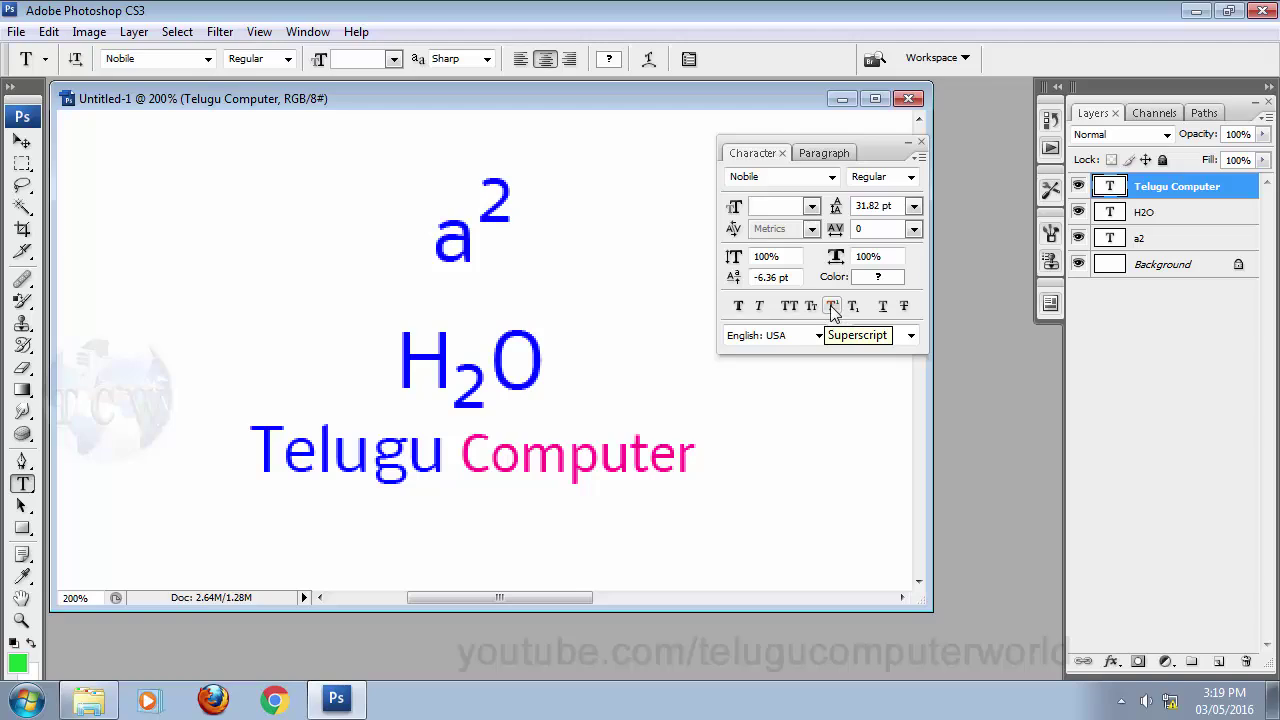
{"action": "left_click", "coordinate": [833, 307]}
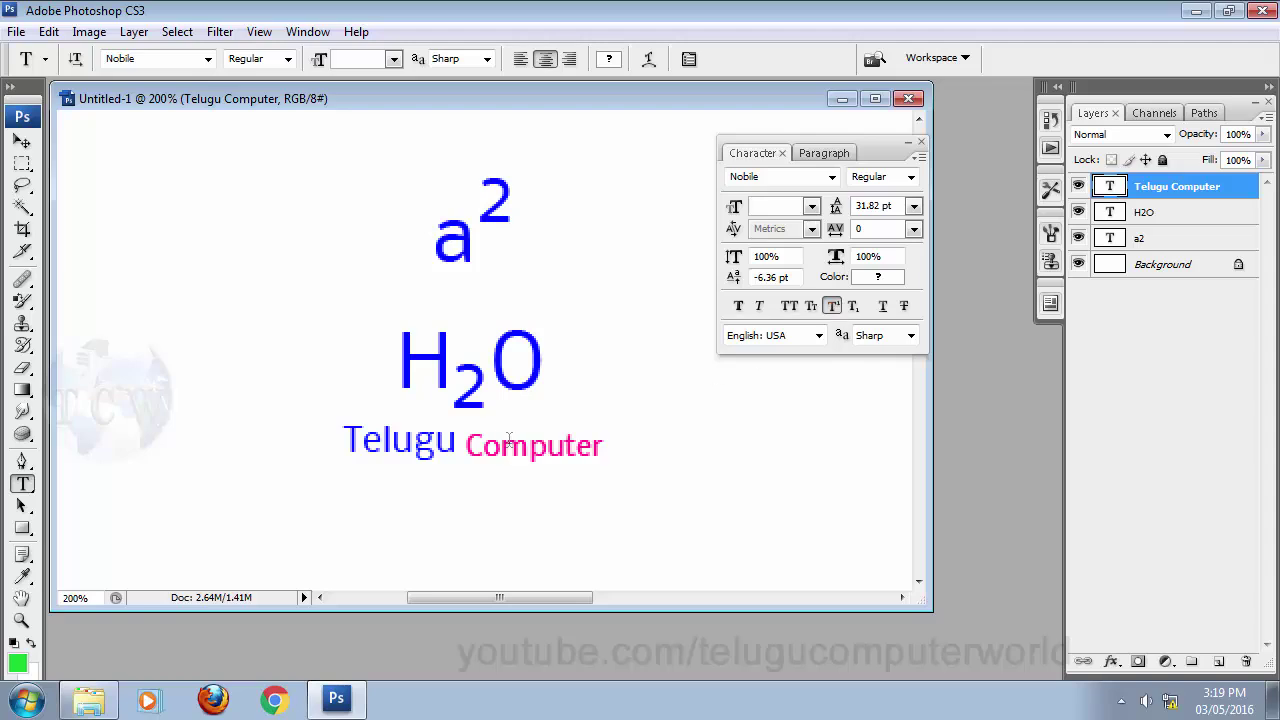
{"action": "left_click", "coordinate": [838, 304]}
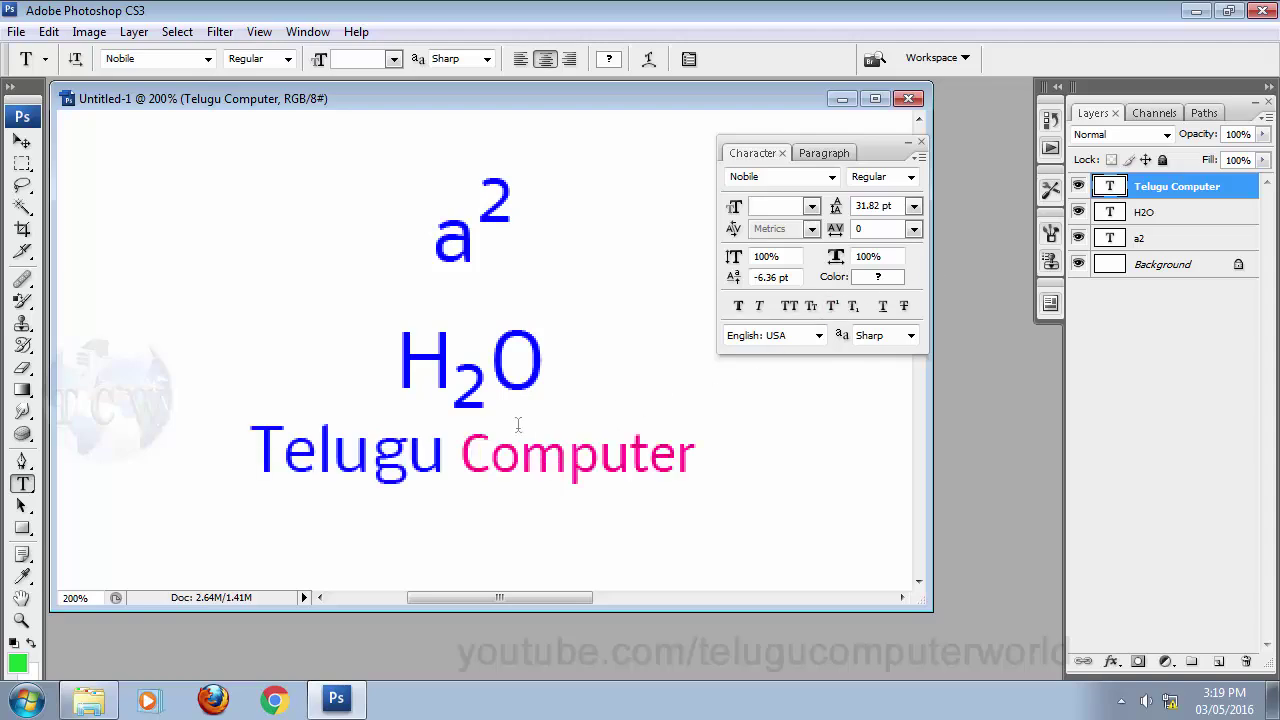
- Try Superscript on only the word Computer, deselect it to view the effect, and turn Superscript off
{"action": "left_click", "coordinate": [833, 307]}
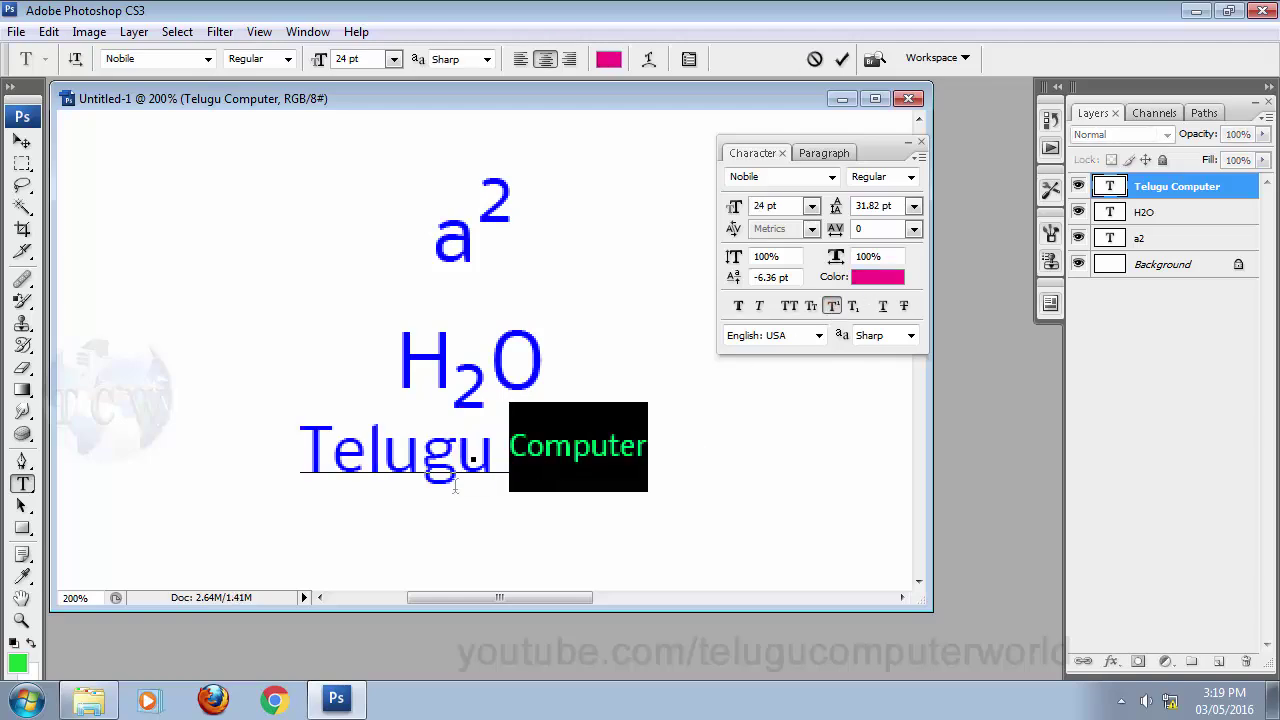
{"action": "left_click", "coordinate": [376, 447]}
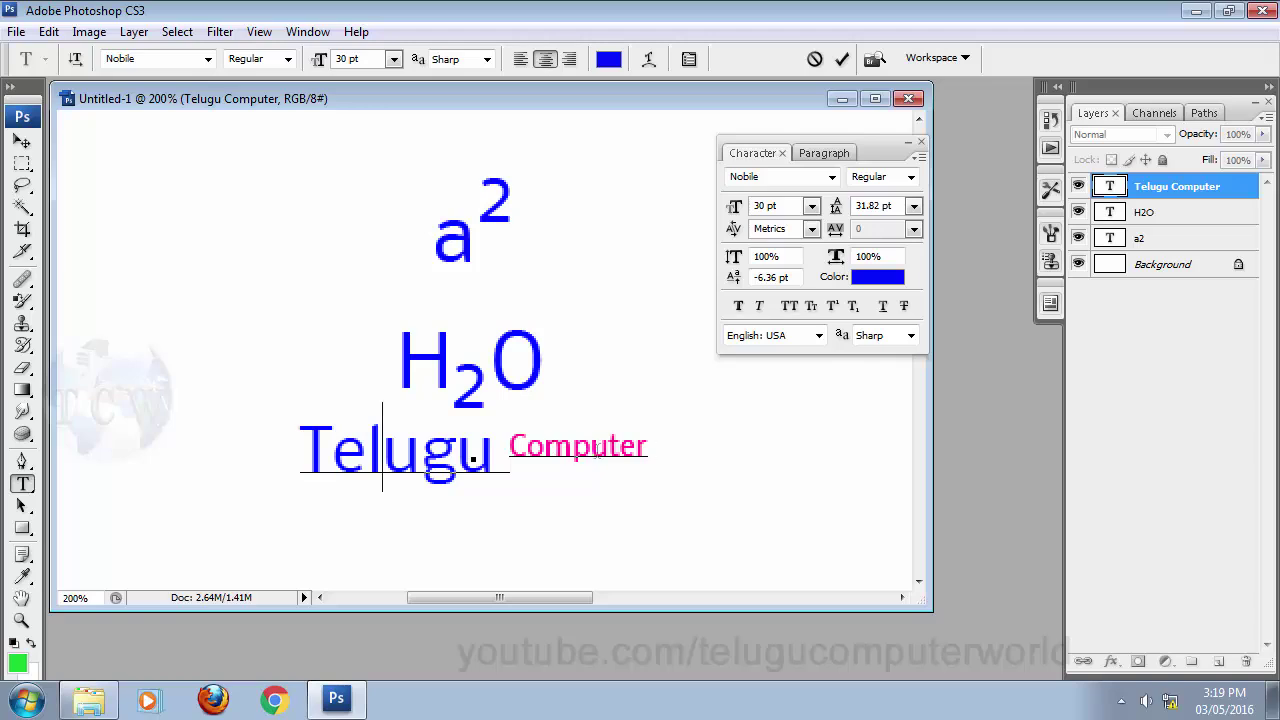
{"action": "left_click_drag", "start_coordinate": [516, 449], "coordinate": [648, 449]}
{"action": "left_click", "coordinate": [833, 306]}
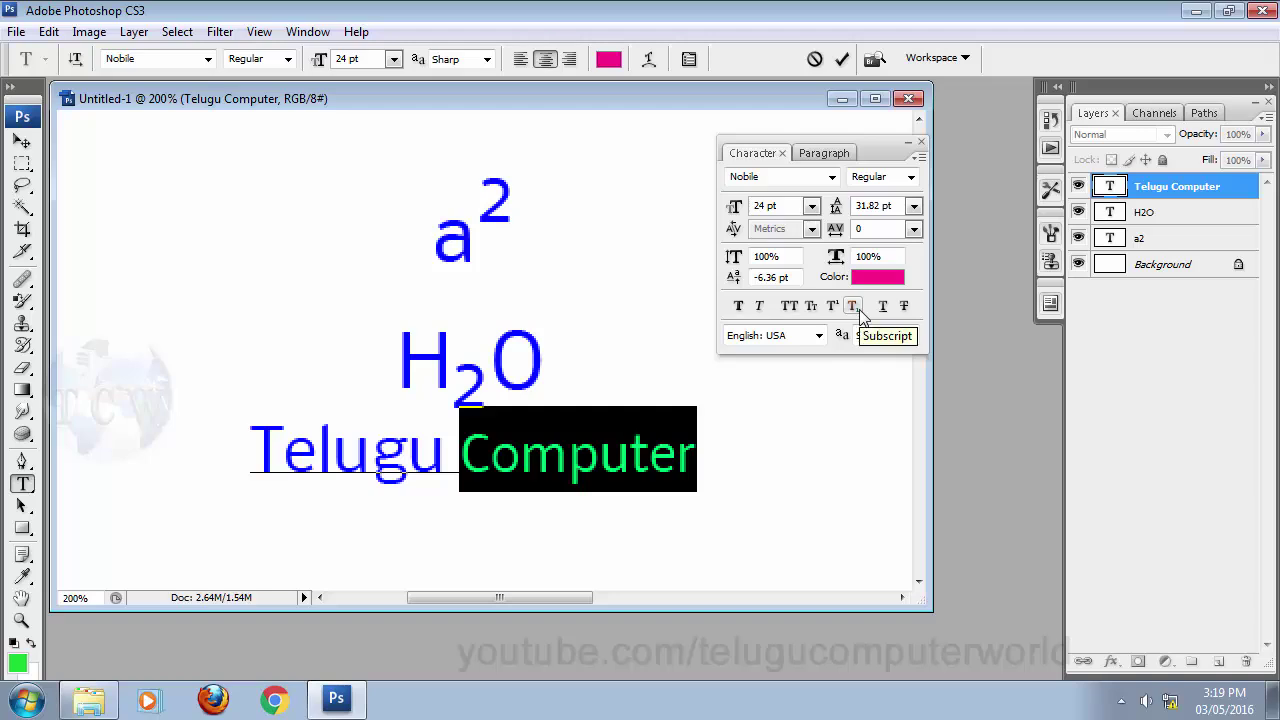
- Try Subscript on only the word Computer, turn it off, and commit the text
{"action": "left_click", "coordinate": [853, 306]}
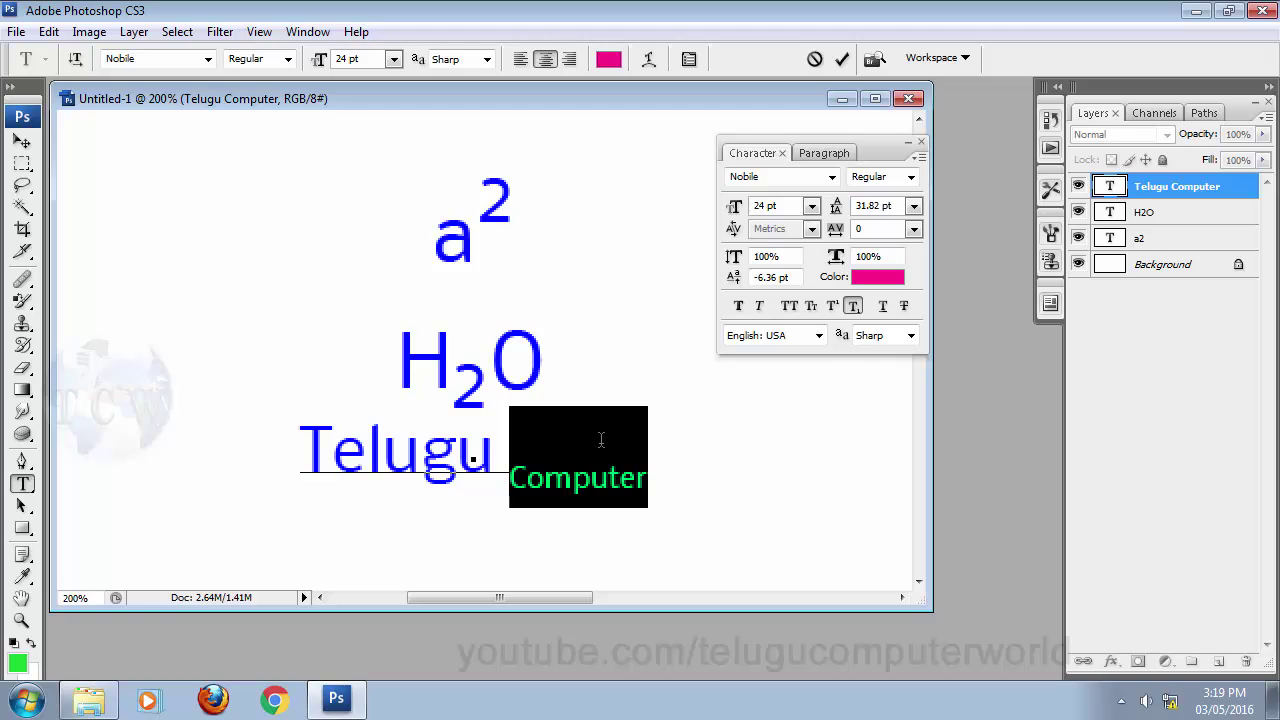
{"action": "left_click", "coordinate": [853, 306]}
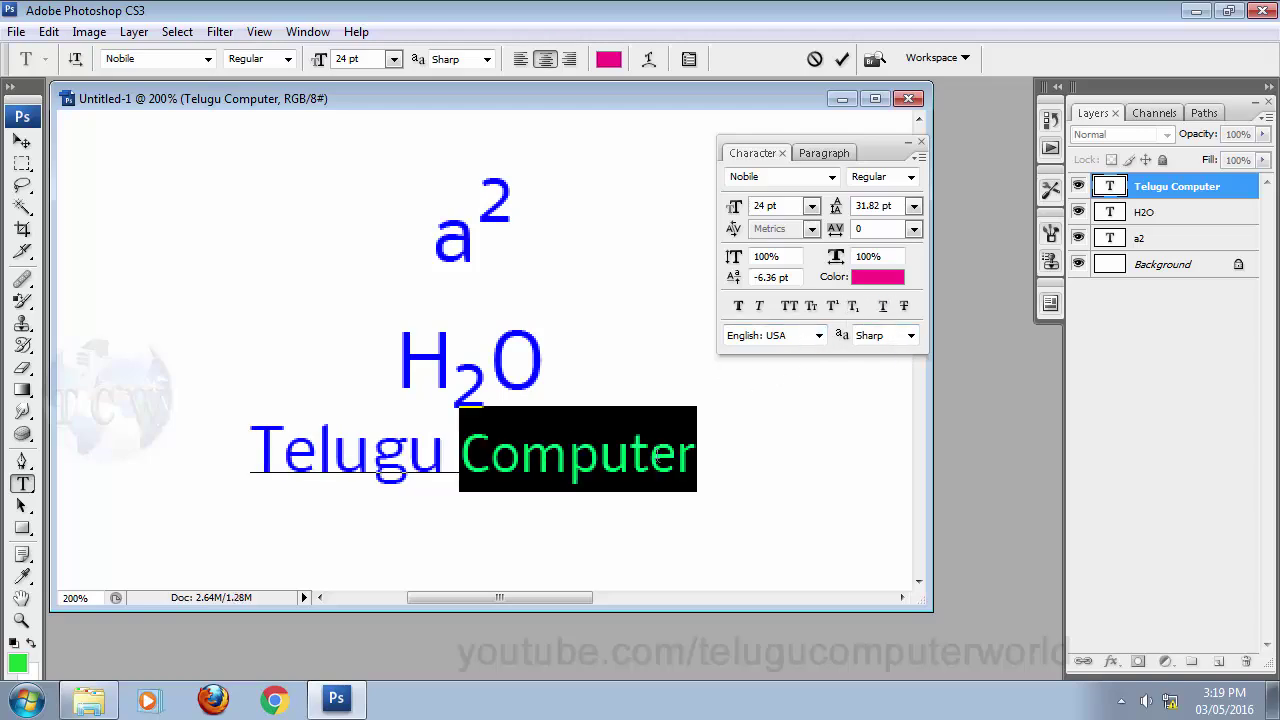
{"action": "left_click", "coordinate": [706, 441]}
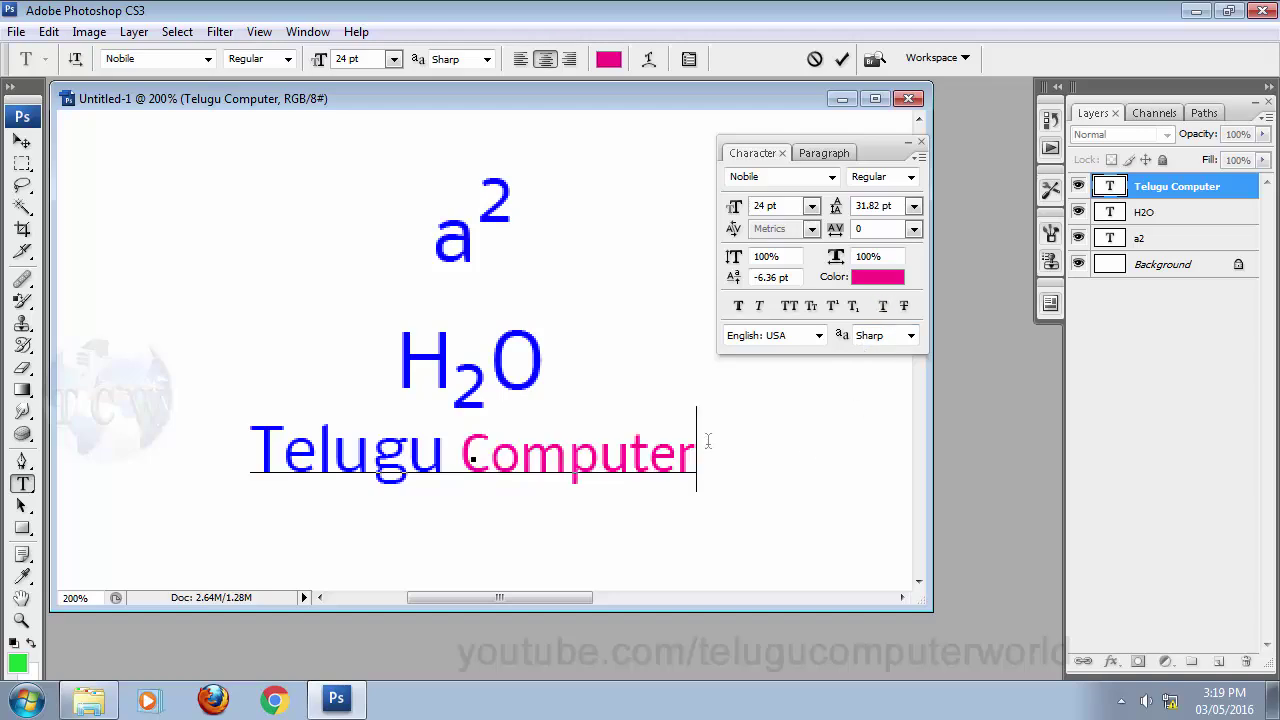
{"action": "left_click_drag", "start_coordinate": [686, 458], "coordinate": [316, 458]}
{"action": "left_click", "coordinate": [458, 458]}
{"action": "key", "text": "ctrl+Return"}
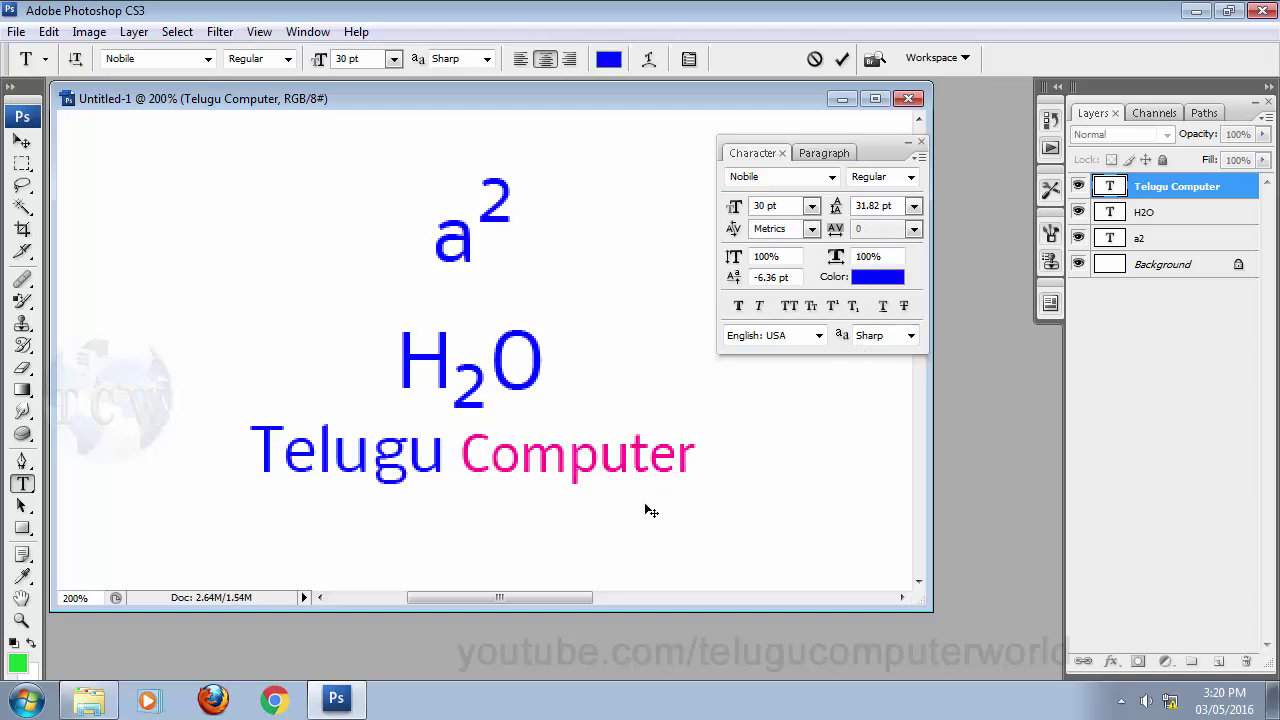
- Try Underline on the whole Telugu Computer layer and turn it off
{"action": "left_click", "coordinate": [882, 306]}
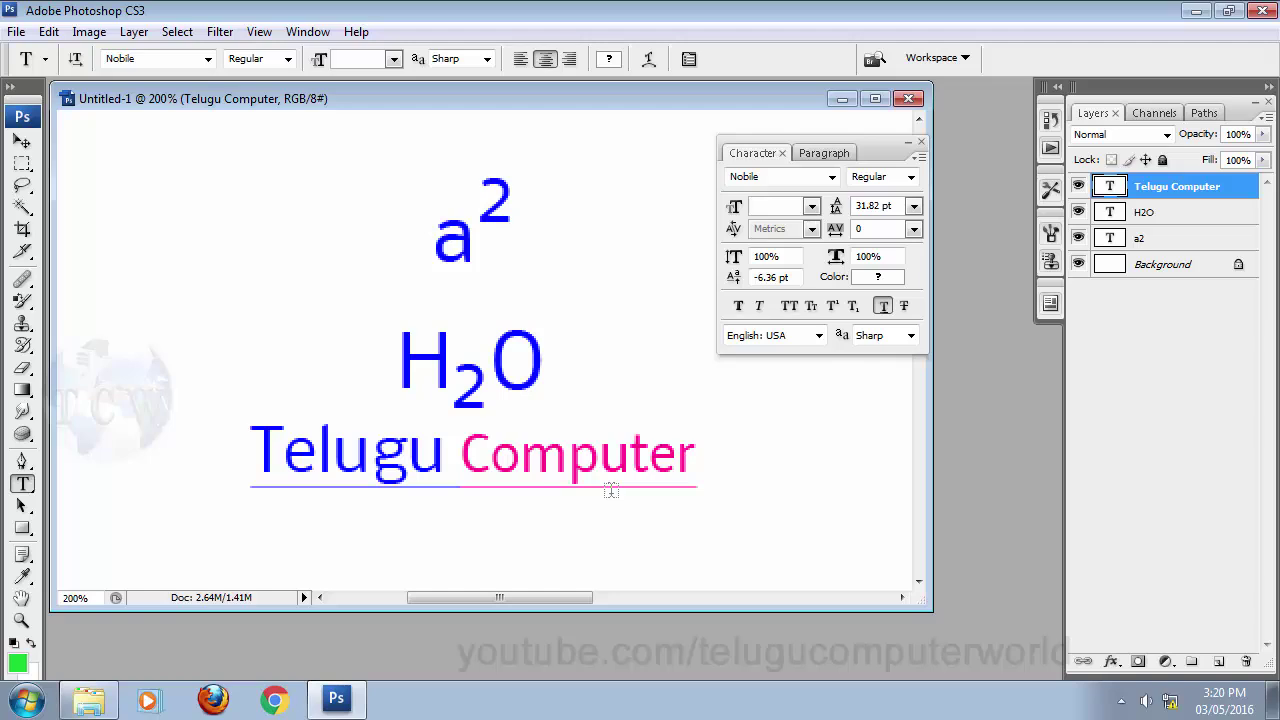
{"action": "left_click", "coordinate": [883, 306]}
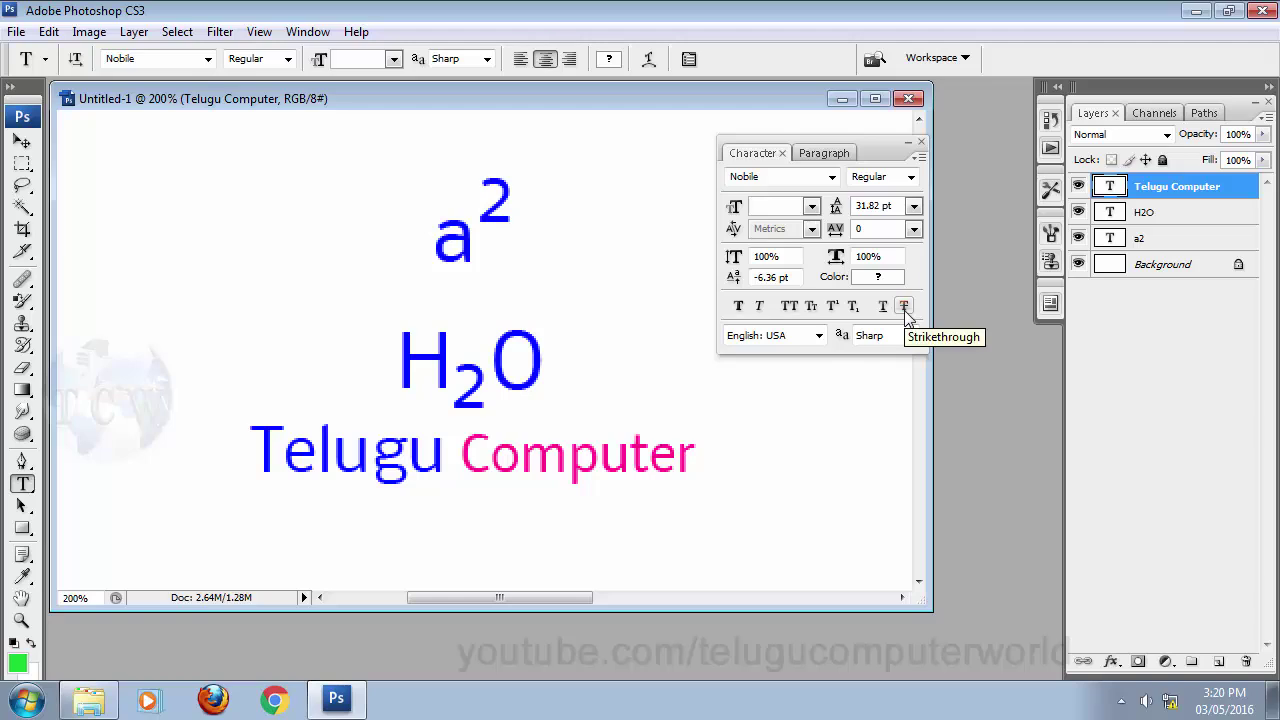
- Try Strikethrough on the Telugu Computer layer, turn it off, and reposition the text slightly lower beneath H2O
{"action": "left_click", "coordinate": [904, 306]}
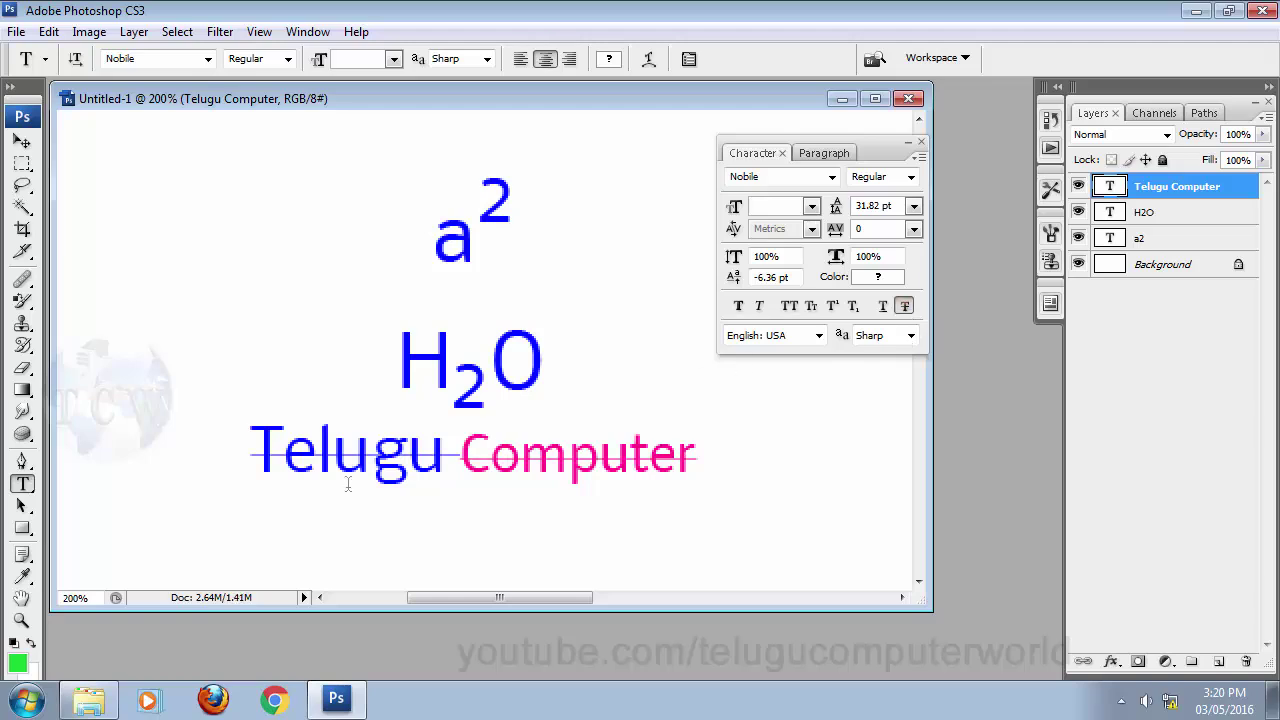
{"action": "left_click", "coordinate": [22, 141]}
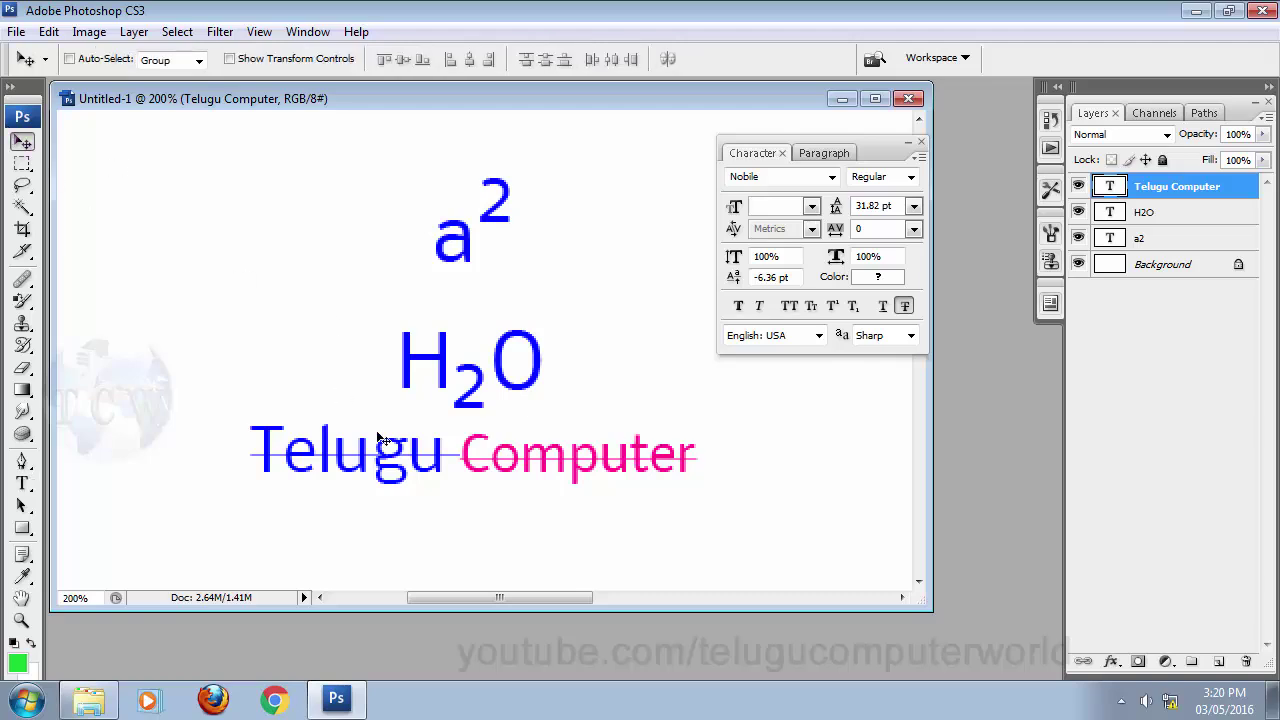
{"action": "left_click_drag", "start_coordinate": [377, 437], "coordinate": [251, 266]}
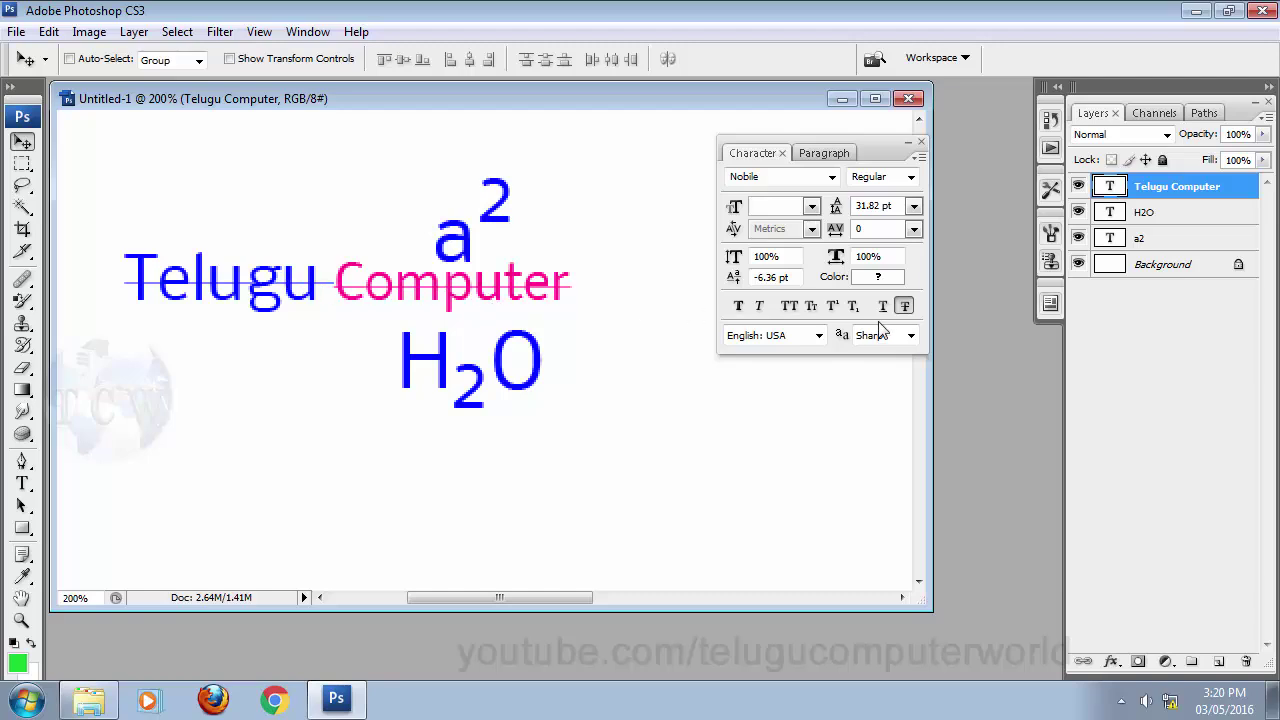
{"action": "left_click", "coordinate": [904, 306]}
{"action": "left_click_drag", "start_coordinate": [370, 322], "coordinate": [438, 517]}
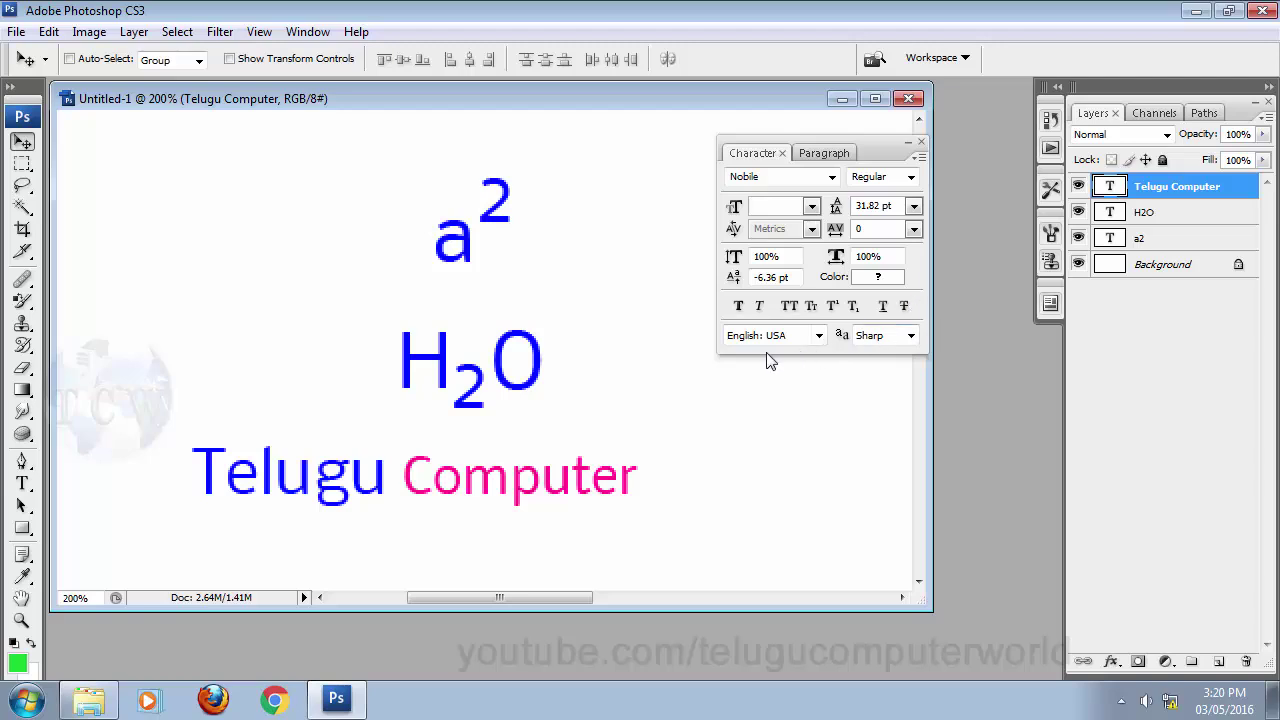
- Examine the anti-aliasing methods and the Paragraph settings available for the Telugu Computer text
{"action": "left_click", "coordinate": [911, 338]}
{"action": "left_click", "coordinate": [911, 338]}
{"action": "left_click", "coordinate": [22, 483]}
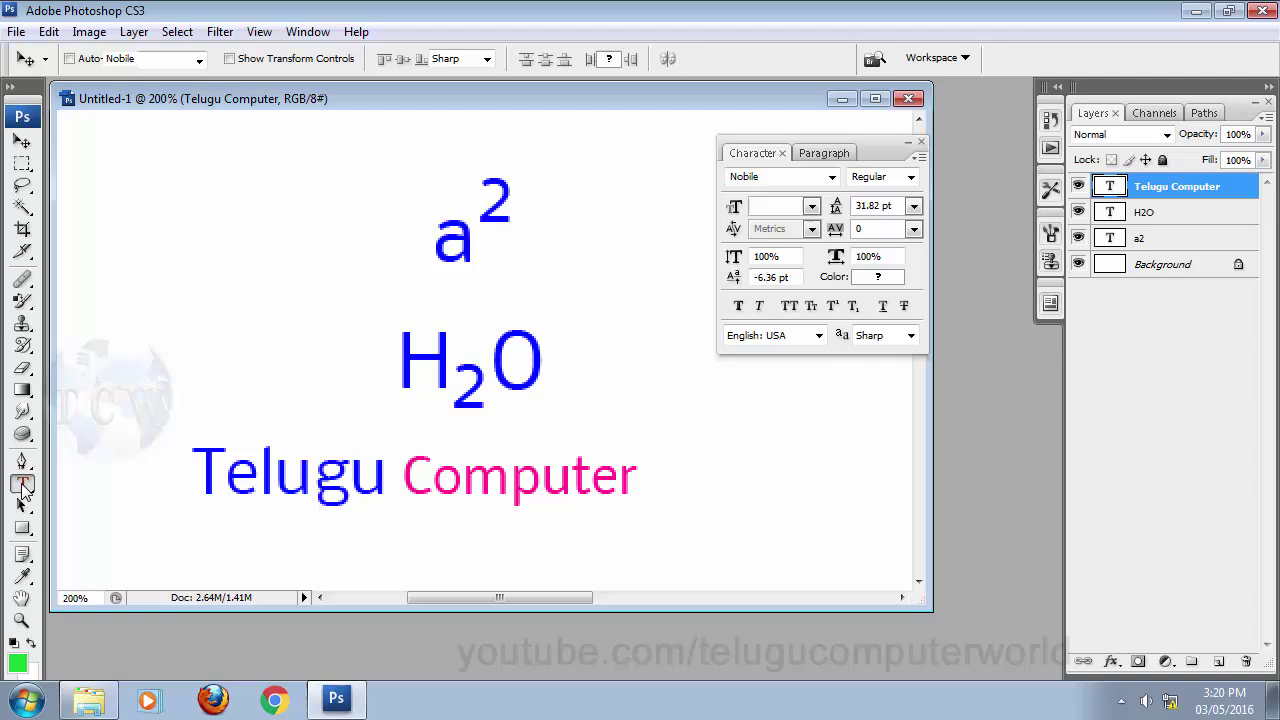
{"action": "left_click", "coordinate": [486, 58]}
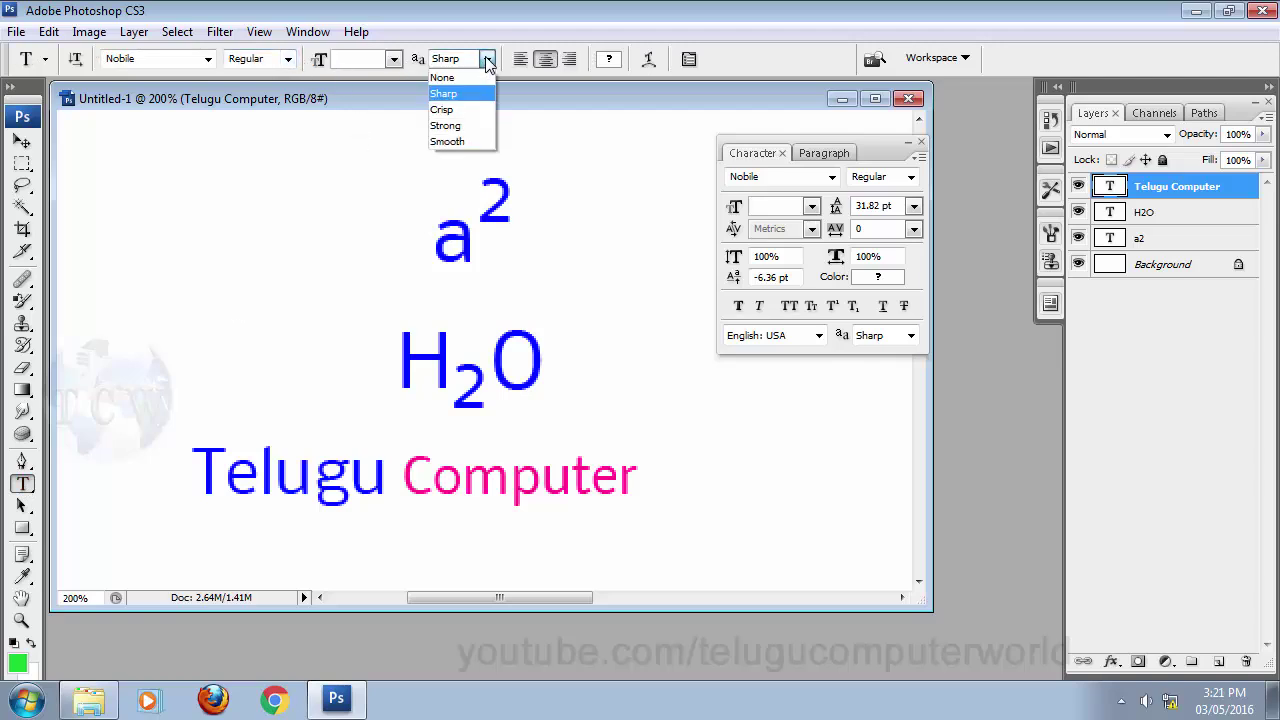
{"action": "left_click", "coordinate": [582, 28]}
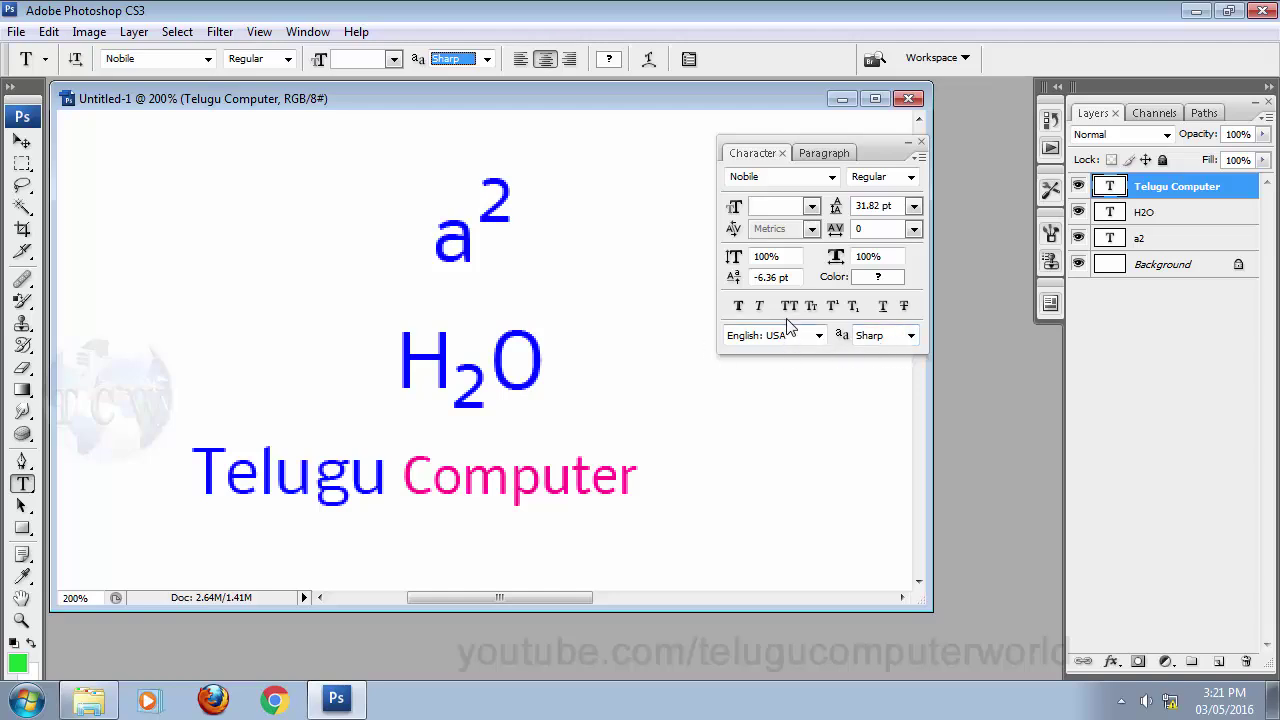
{"action": "left_click", "coordinate": [823, 153]}
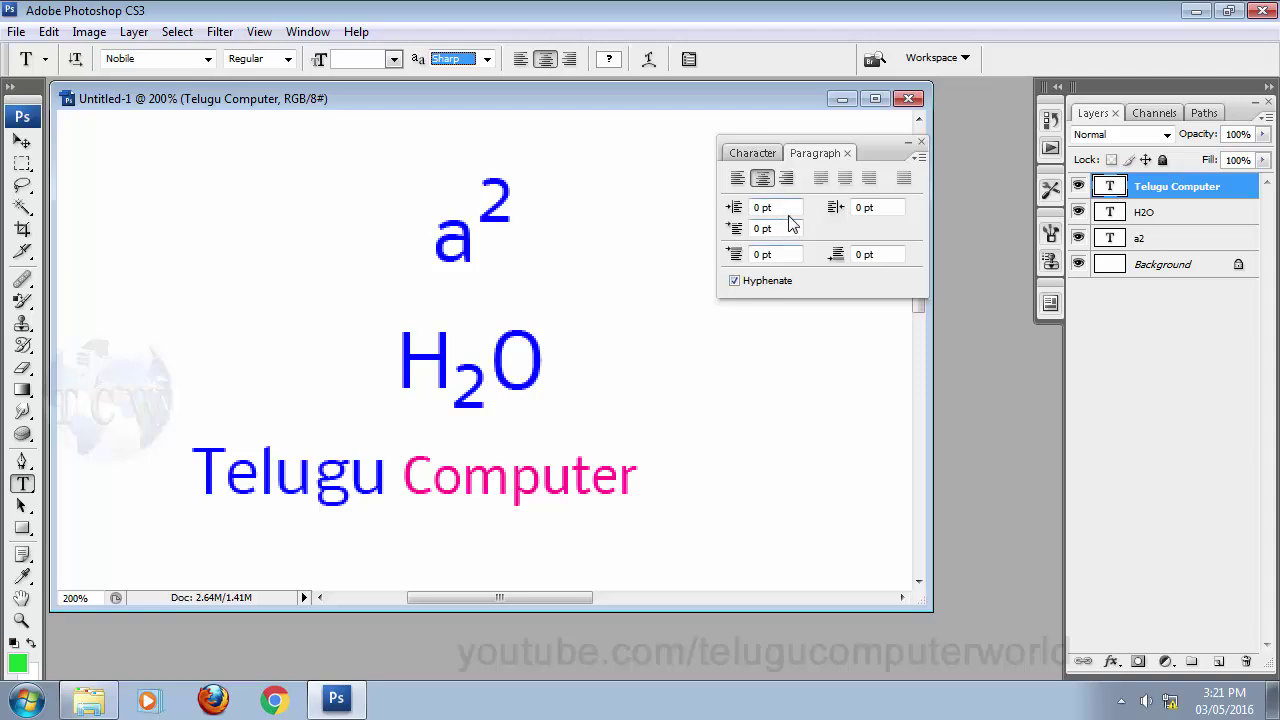
{"action": "left_click", "coordinate": [751, 154]}
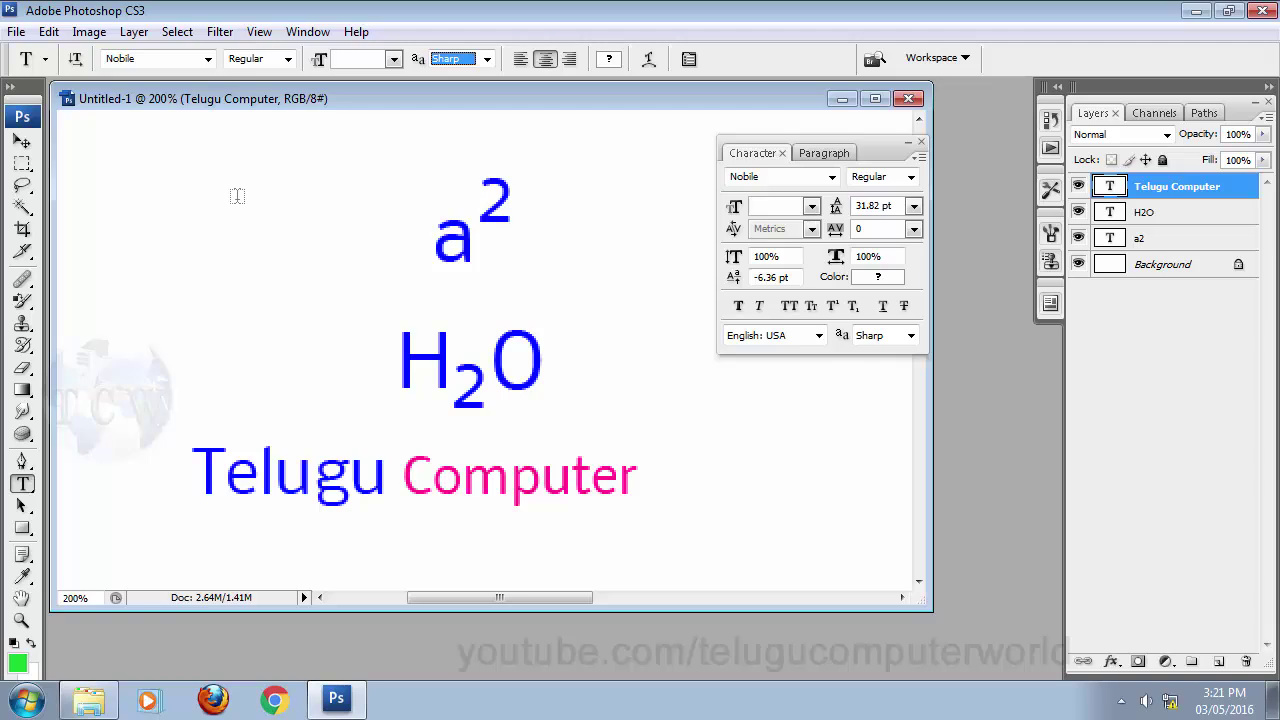
- Add a vertical type layer reading Telugu in the empty area left of a2
{"action": "left_click", "coordinate": [22, 141]}
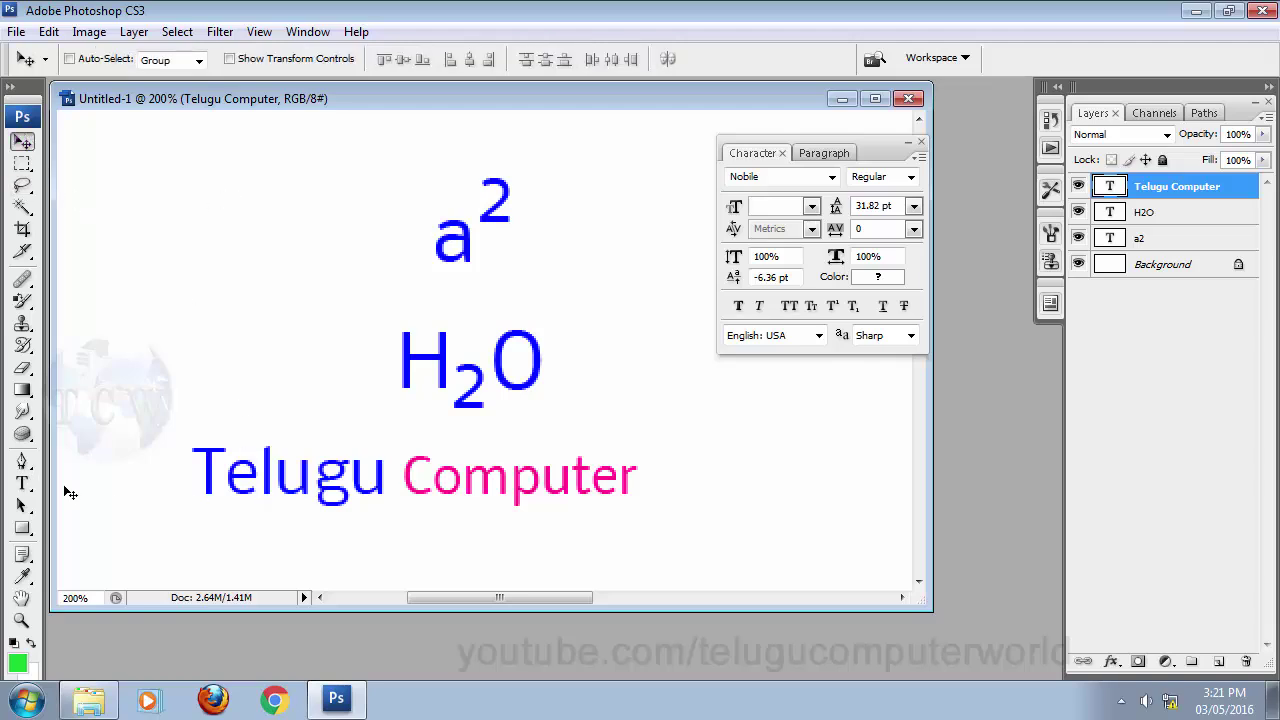
{"action": "left_click", "coordinate": [22, 483]}
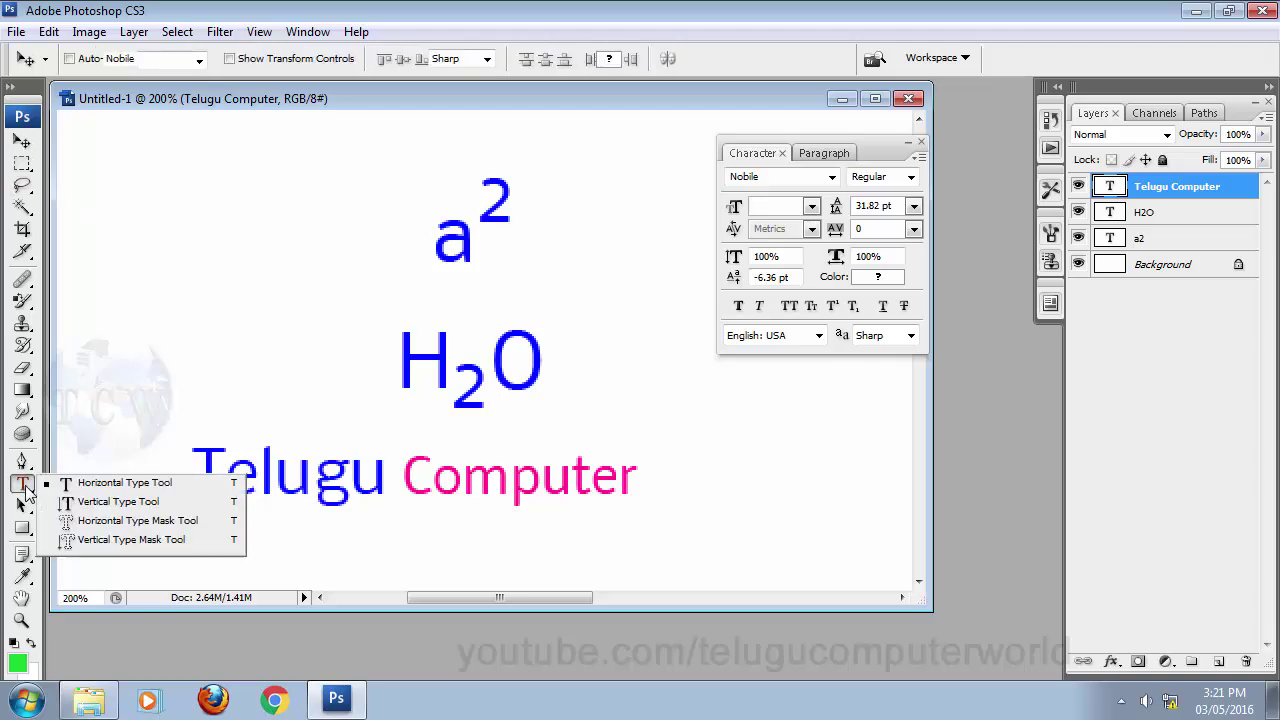
{"action": "left_click", "coordinate": [97, 504]}
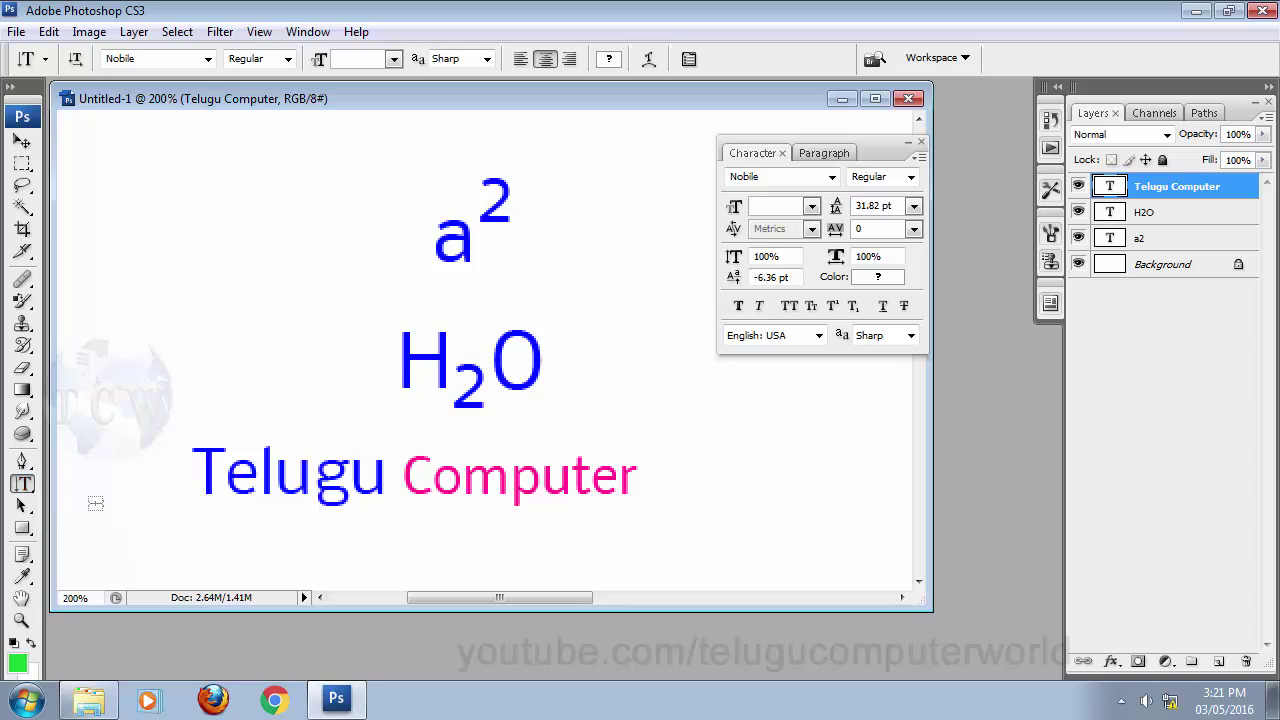
{"action": "left_click", "coordinate": [156, 205]}
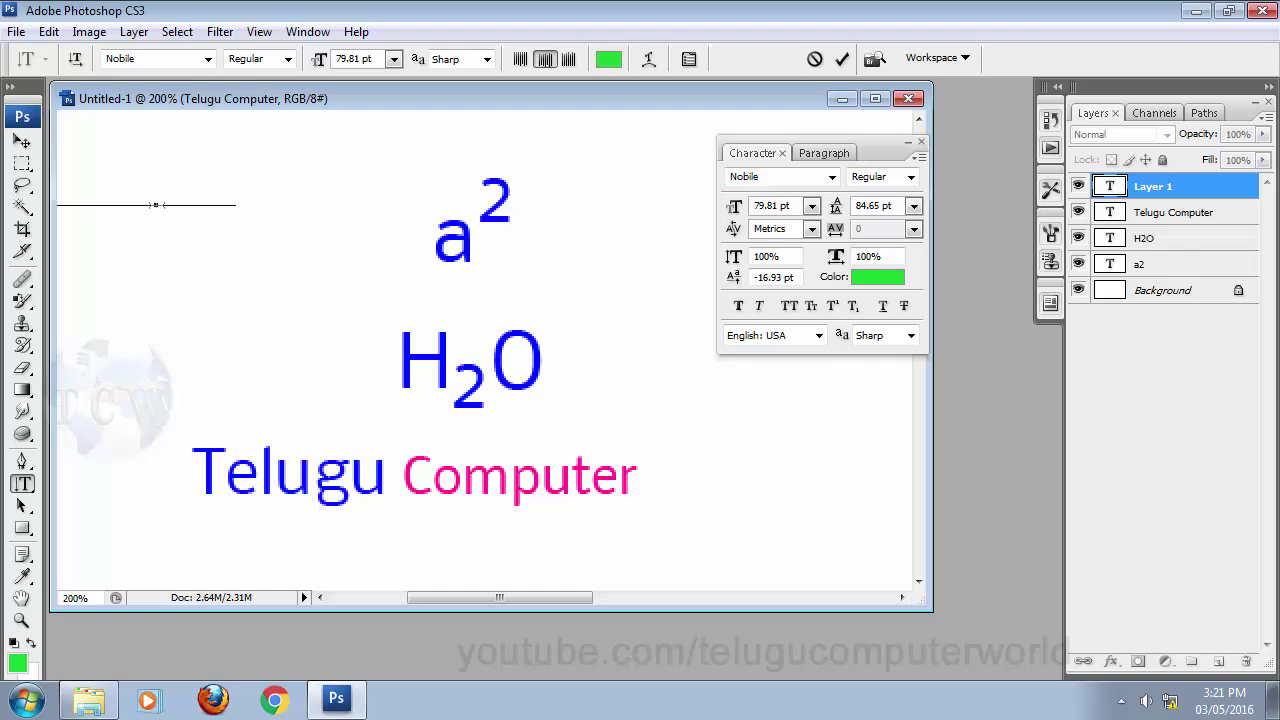
{"action": "type", "text": "T"}
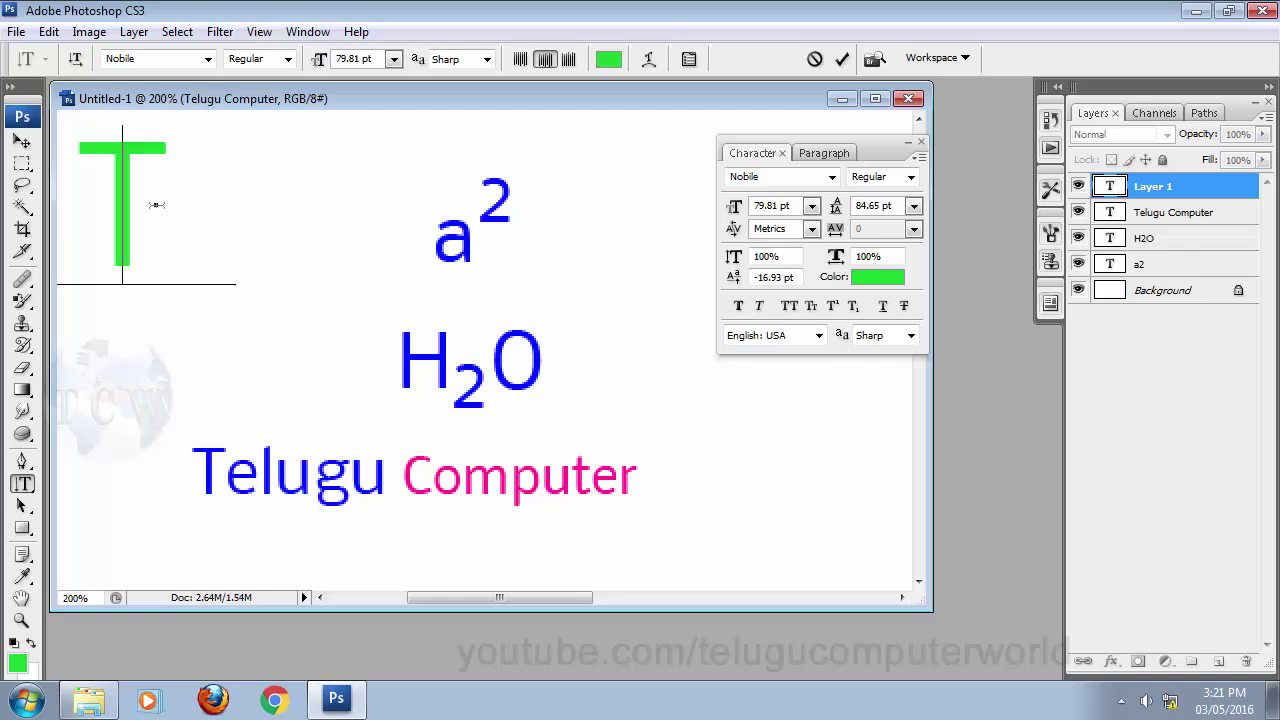
{"action": "type", "text": "elugu"}
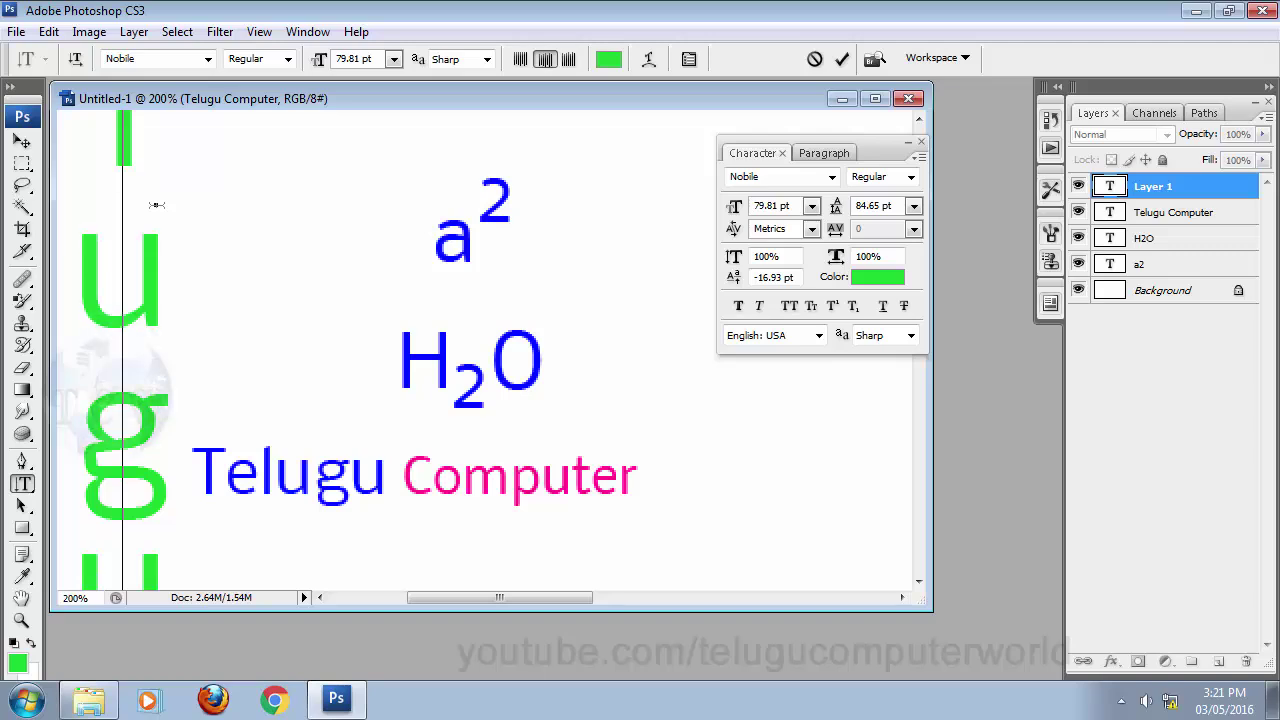
- Scale the vertical Telugu text down to about 16.88 pt and position it left of a2 and H2O
{"action": "left_click", "coordinate": [22, 141]}
{"action": "left_click_drag", "start_coordinate": [166, 280], "coordinate": [262, 372]}
{"action": "mouse_move", "coordinate": [262, 203]}
{"action": "left_mouse_down"}
{"action": "mouse_move", "coordinate": [271, 277]}
{"action": "mouse_move", "coordinate": [322, 400]}
{"action": "left_mouse_up"}
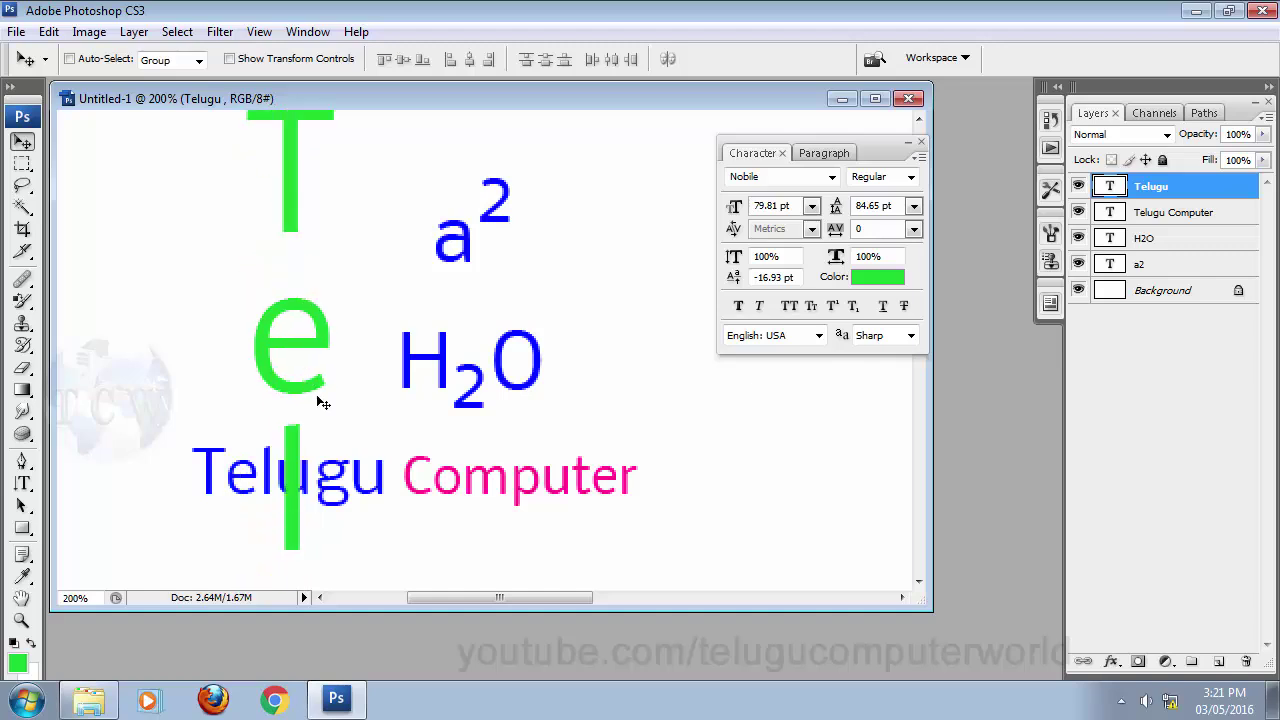
{"action": "left_click_drag", "start_coordinate": [305, 310], "coordinate": [286, 375]}
{"action": "key", "text": "ctrl+t"}
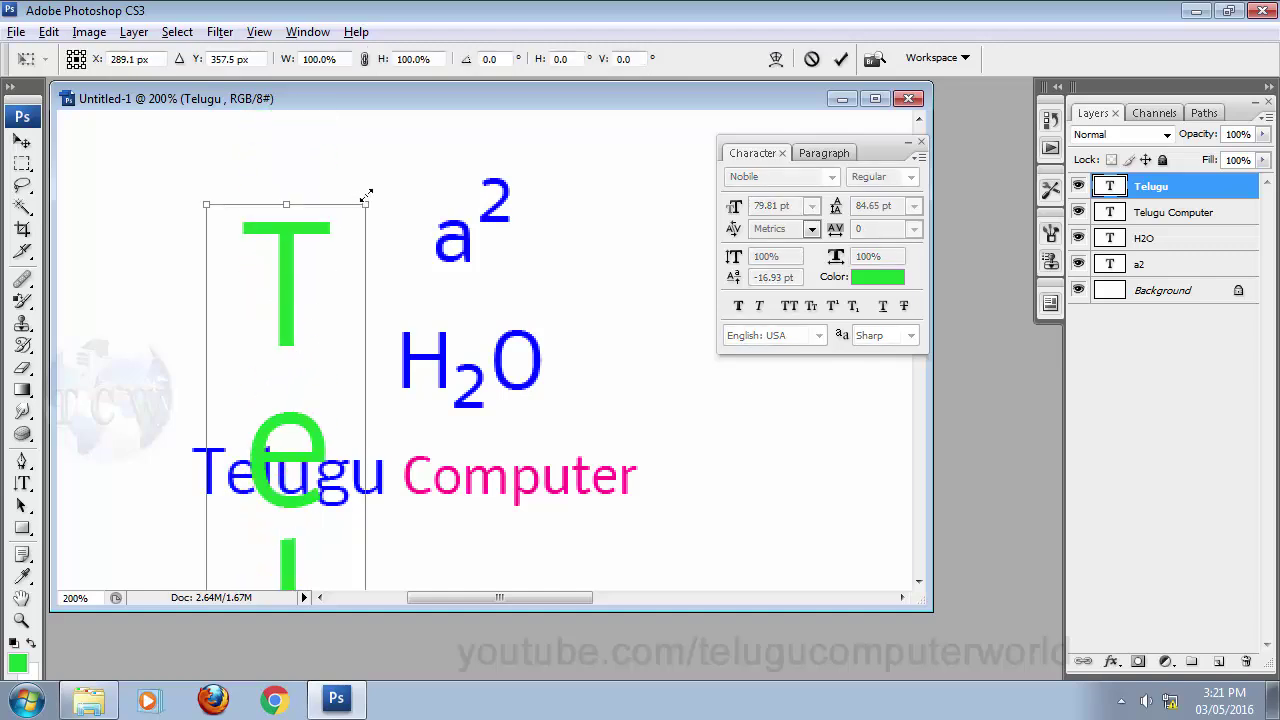
{"action": "left_click_drag", "start_coordinate": [366, 194], "coordinate": [255, 583]}
{"action": "key", "text": "Escape"}
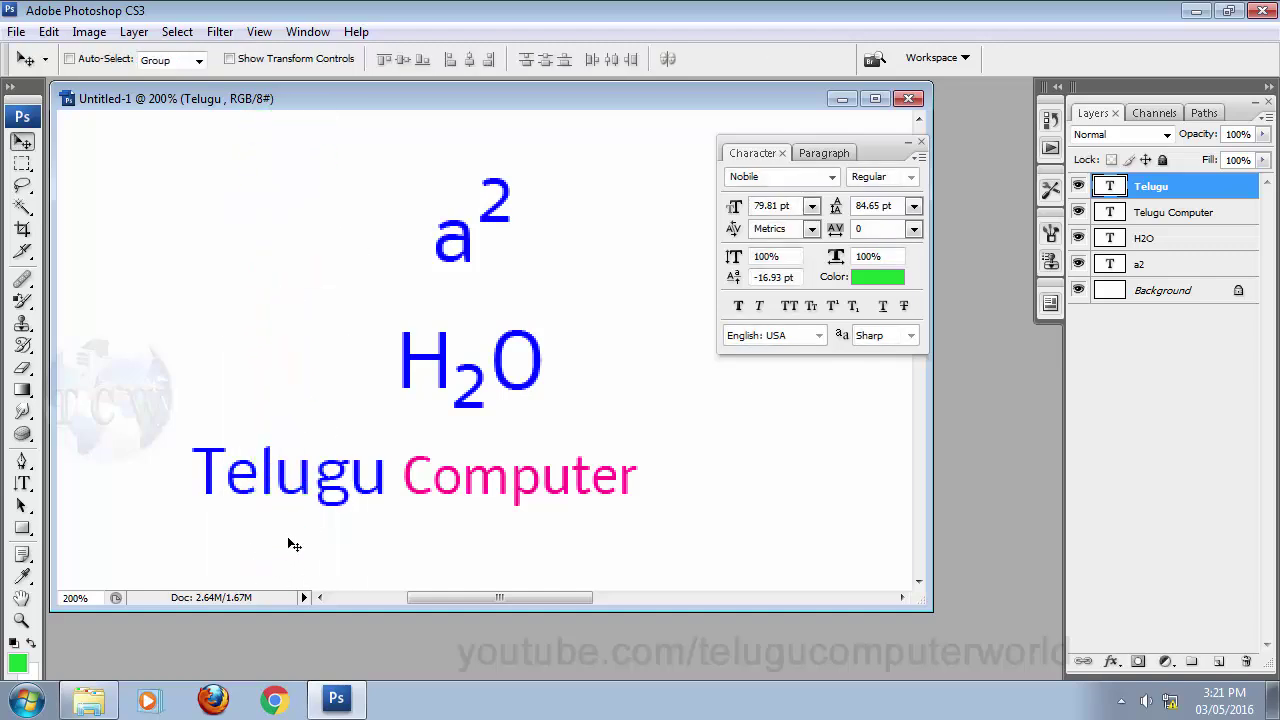
{"action": "left_click_drag", "start_coordinate": [290, 221], "coordinate": [262, 237]}
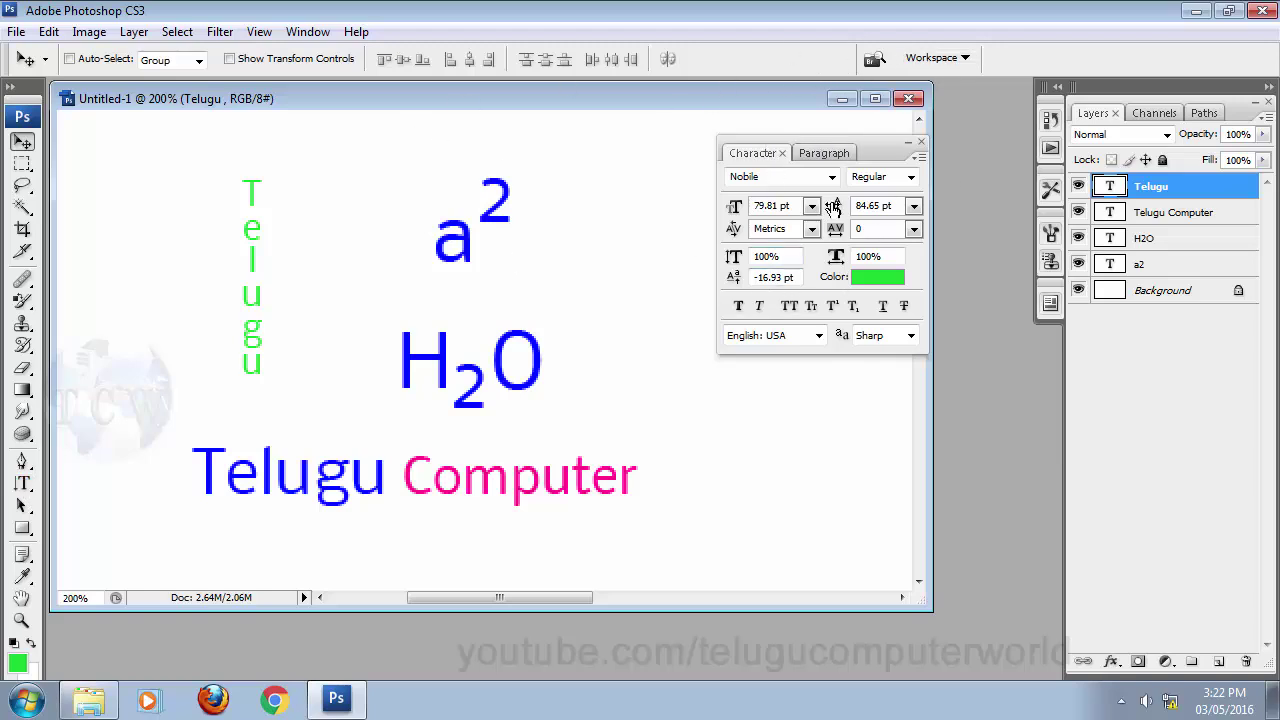
- Create a selection shaped like the word Computer near the canvas's upper edge with the Horizontal Type Mask tool
{"action": "left_click", "coordinate": [22, 483]}
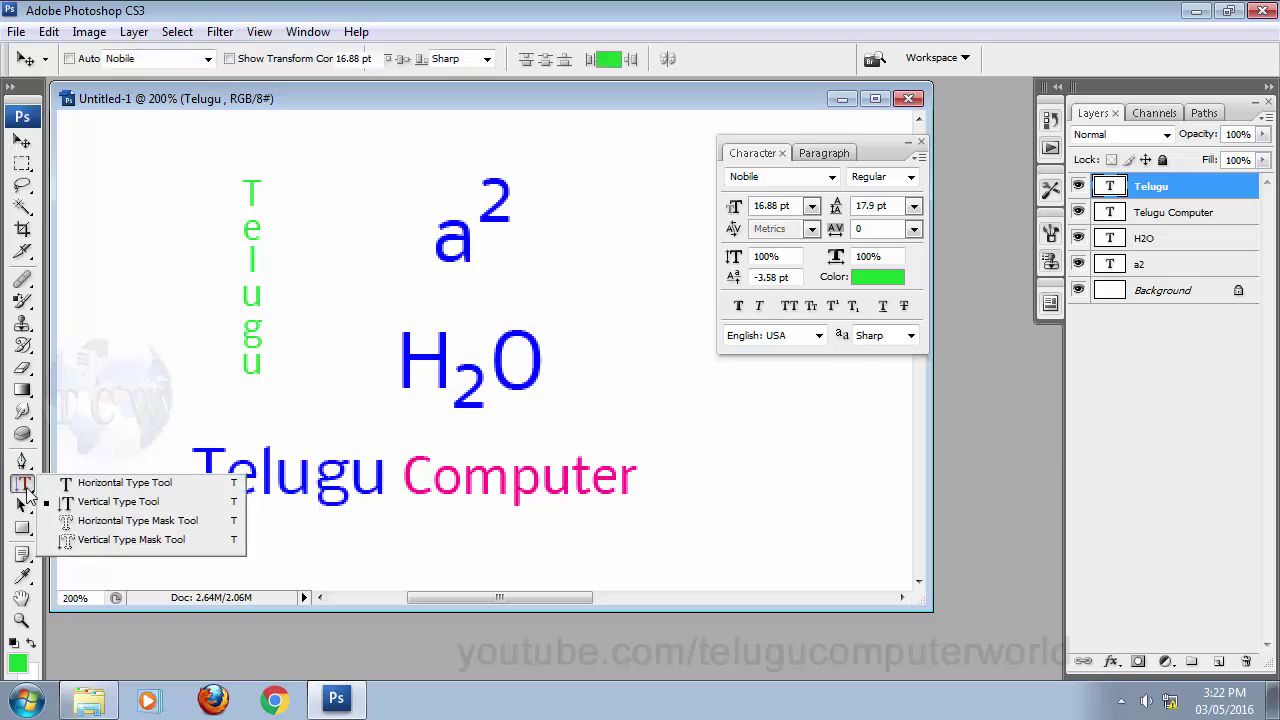
{"action": "left_click", "coordinate": [105, 525]}
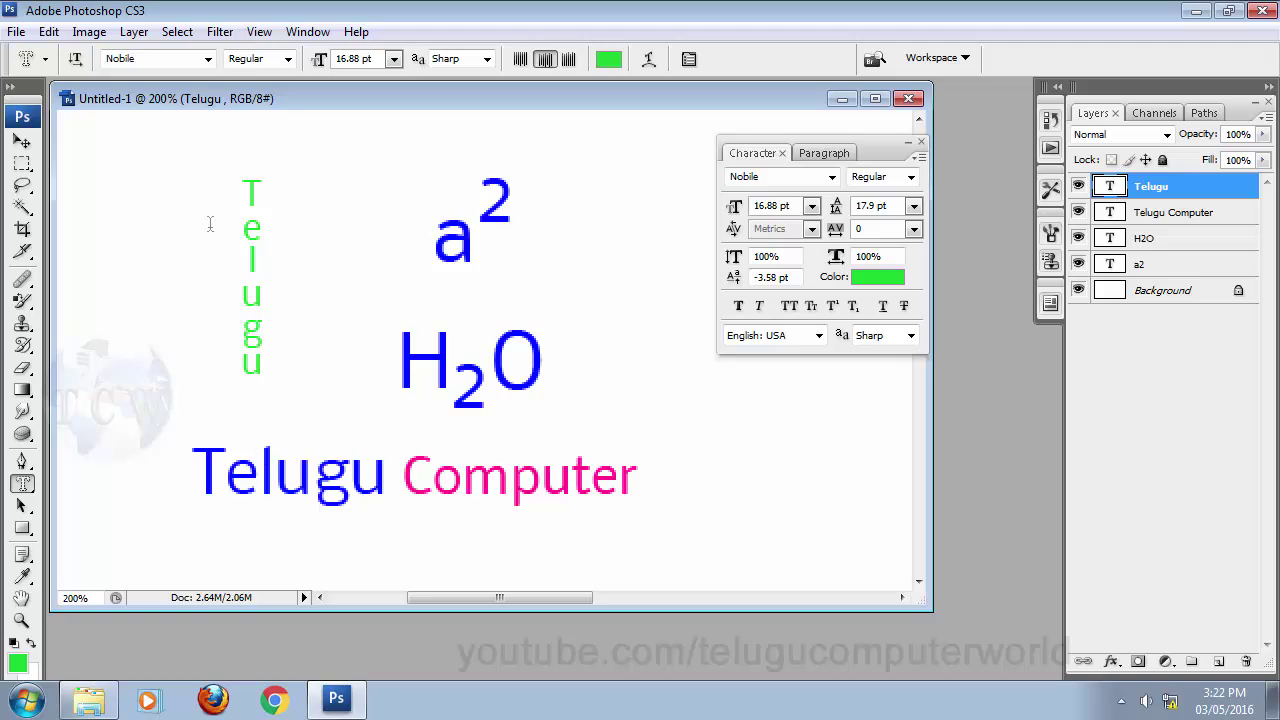
{"action": "left_click", "coordinate": [151, 172]}
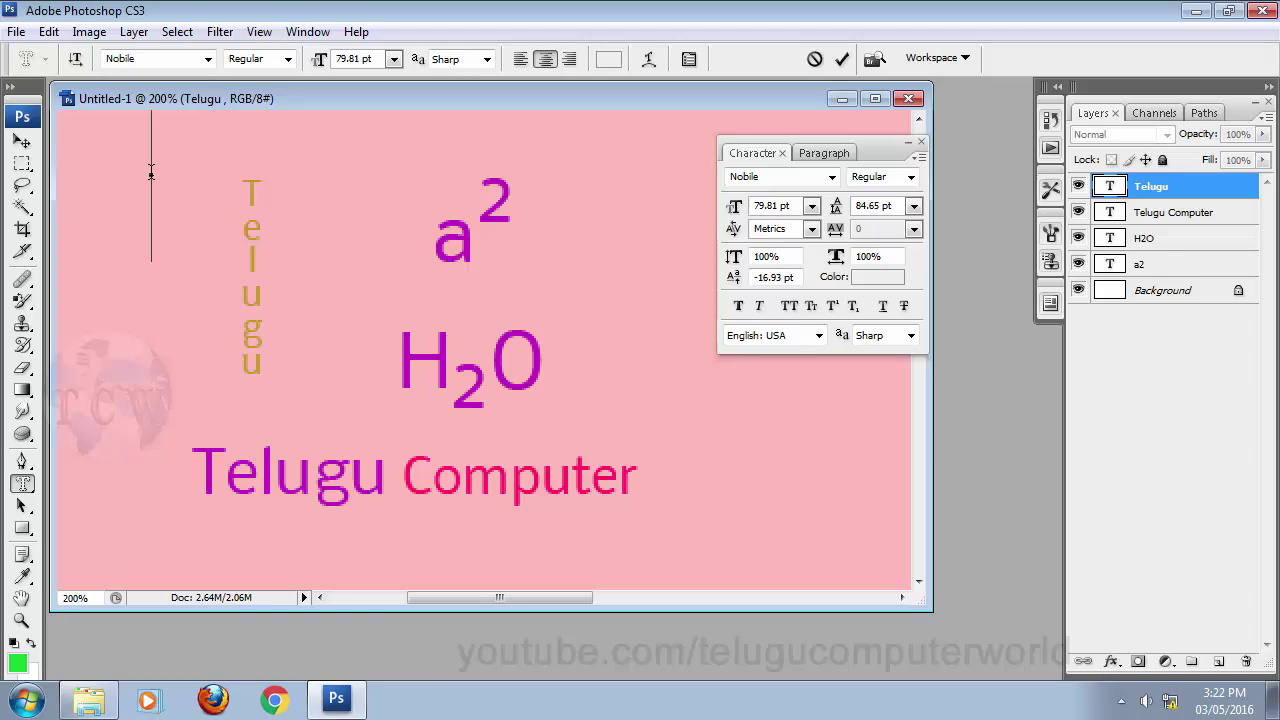
{"action": "type", "text": "C"}
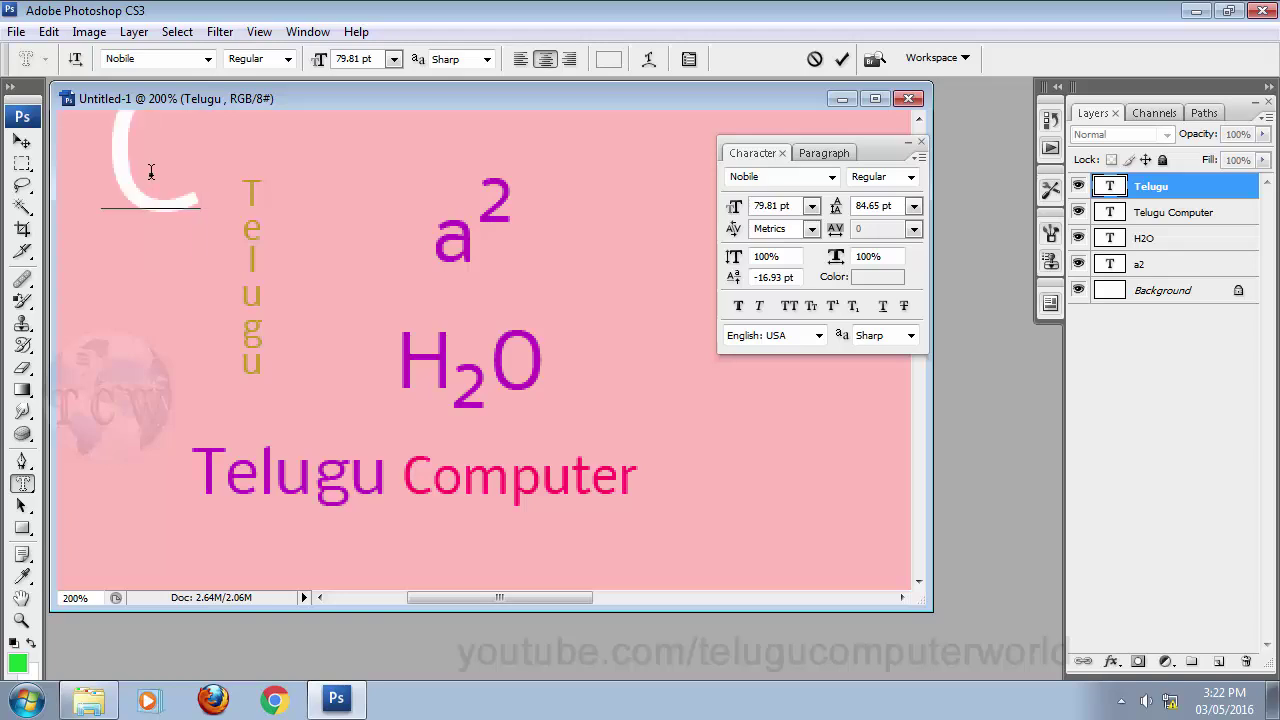
{"action": "type", "text": "omputer"}
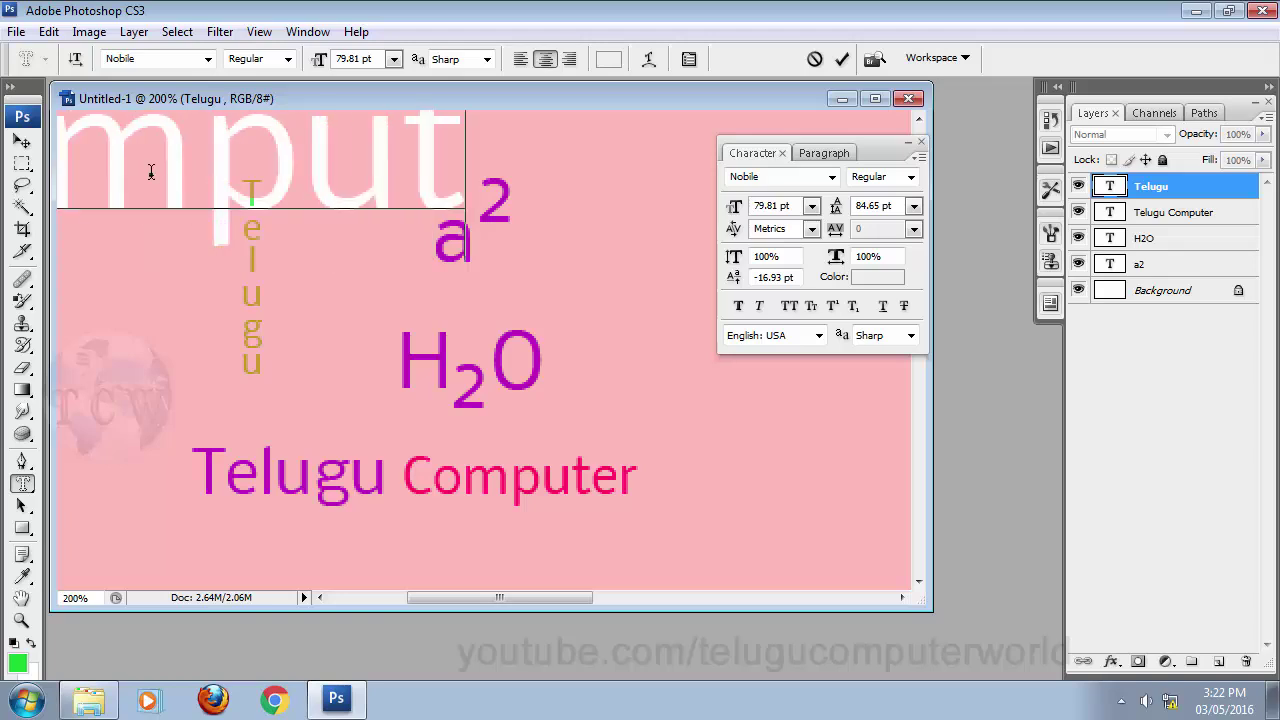
{"action": "key", "text": "ctrl+Return"}
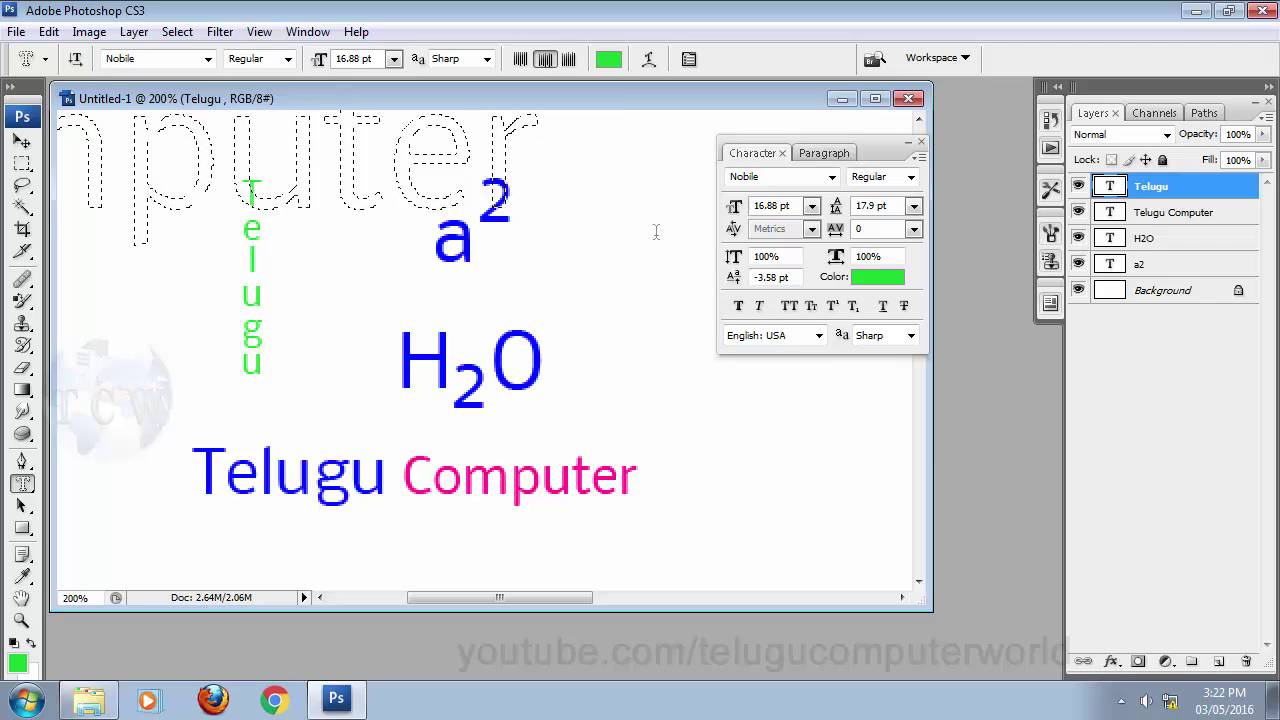
- Move the vertical Telugu text to just right of H2O, overlapping the word Computer, and clear the type-shaped selection
{"action": "left_click", "coordinate": [22, 145]}
{"action": "left_click_drag", "start_coordinate": [247, 180], "coordinate": [575, 311]}
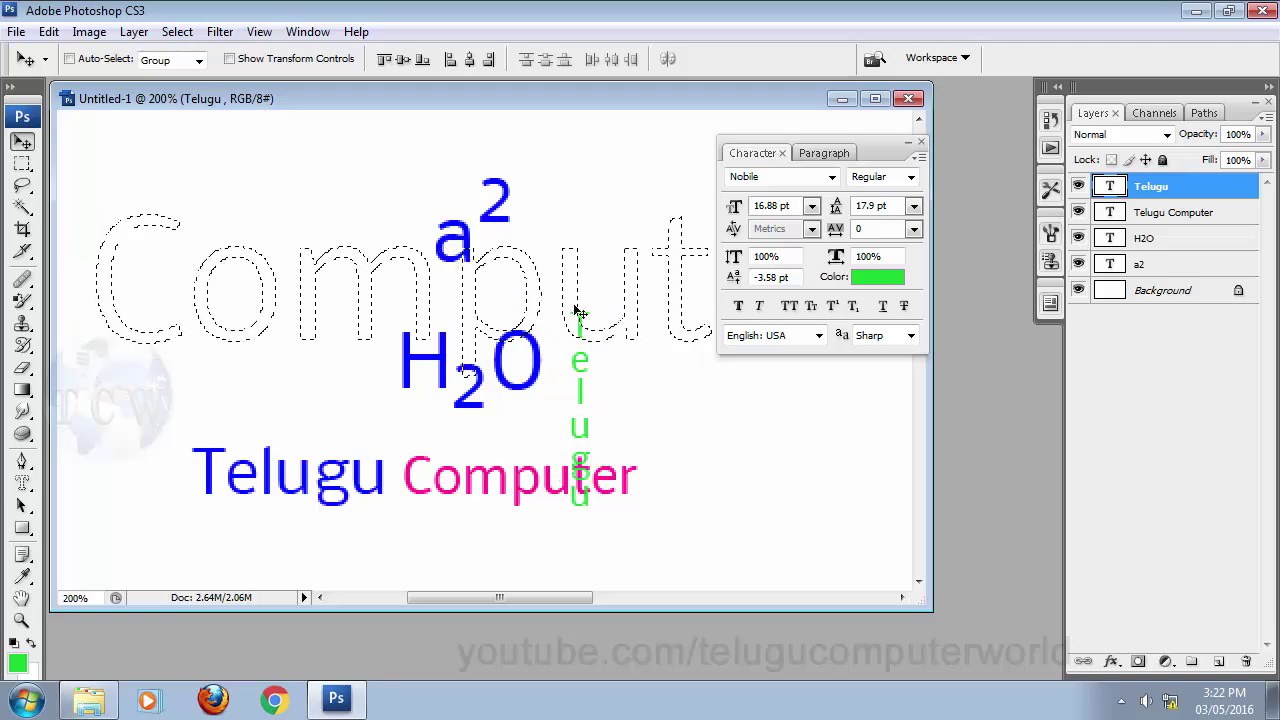
{"action": "left_click", "coordinate": [576, 313]}
{"action": "key", "text": "Return"}
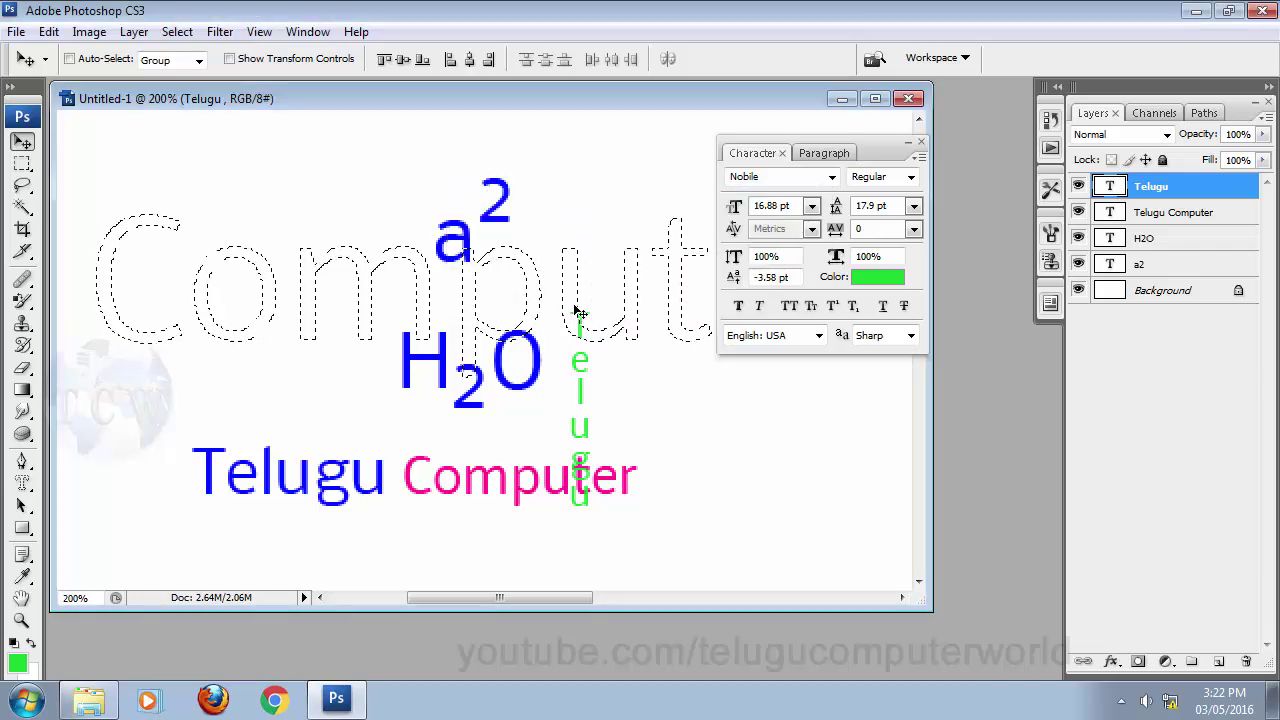
{"action": "key", "text": "ctrl+d"}
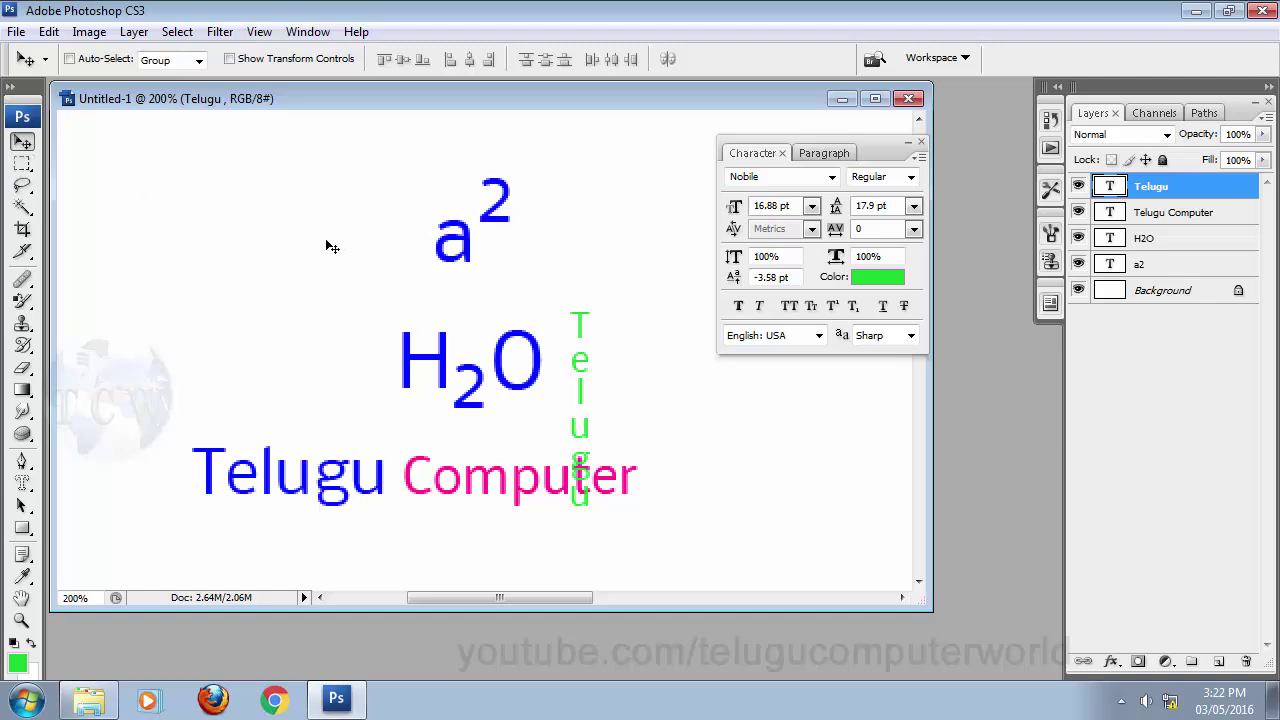
- Add a new layer above the Telugu layer and fill it with the green foreground color
{"action": "key", "text": "Tab"}
{"action": "key", "text": "Tab"}
{"action": "key", "text": "ctrl+minus"}
{"action": "key", "text": "ctrl+minus"}
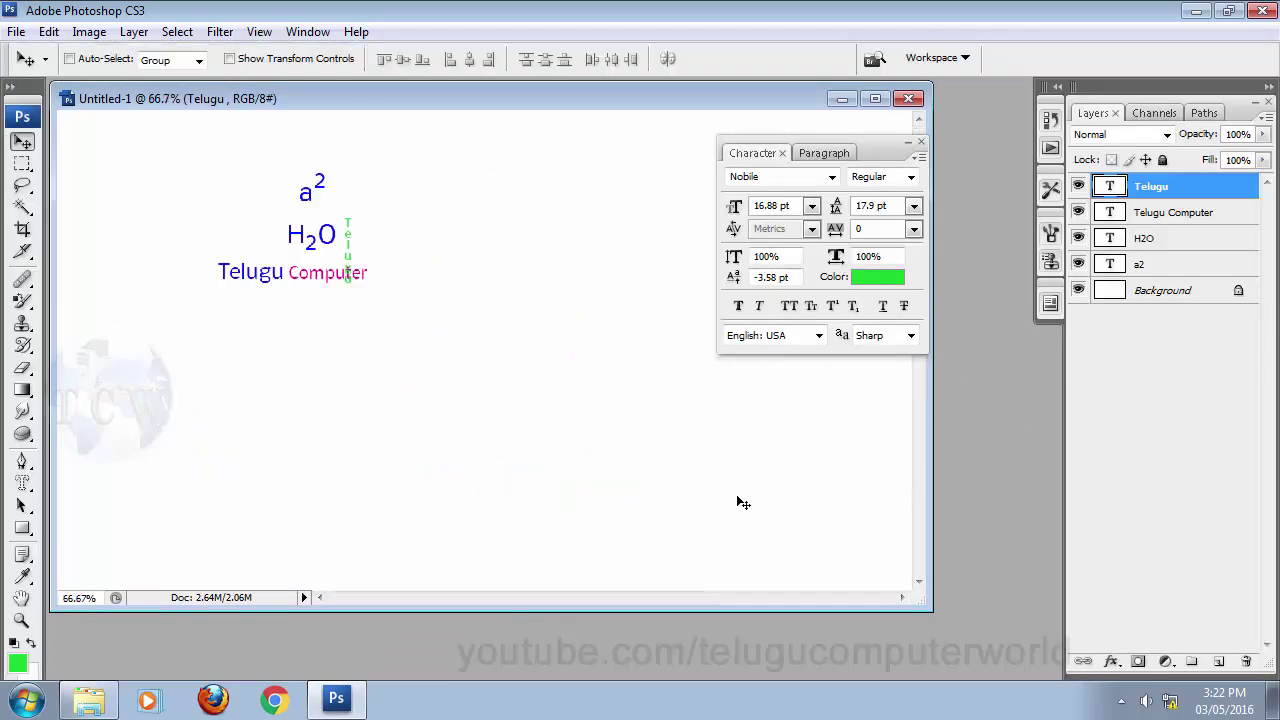
{"action": "key", "text": "Tab"}
{"action": "key", "text": "Tab"}
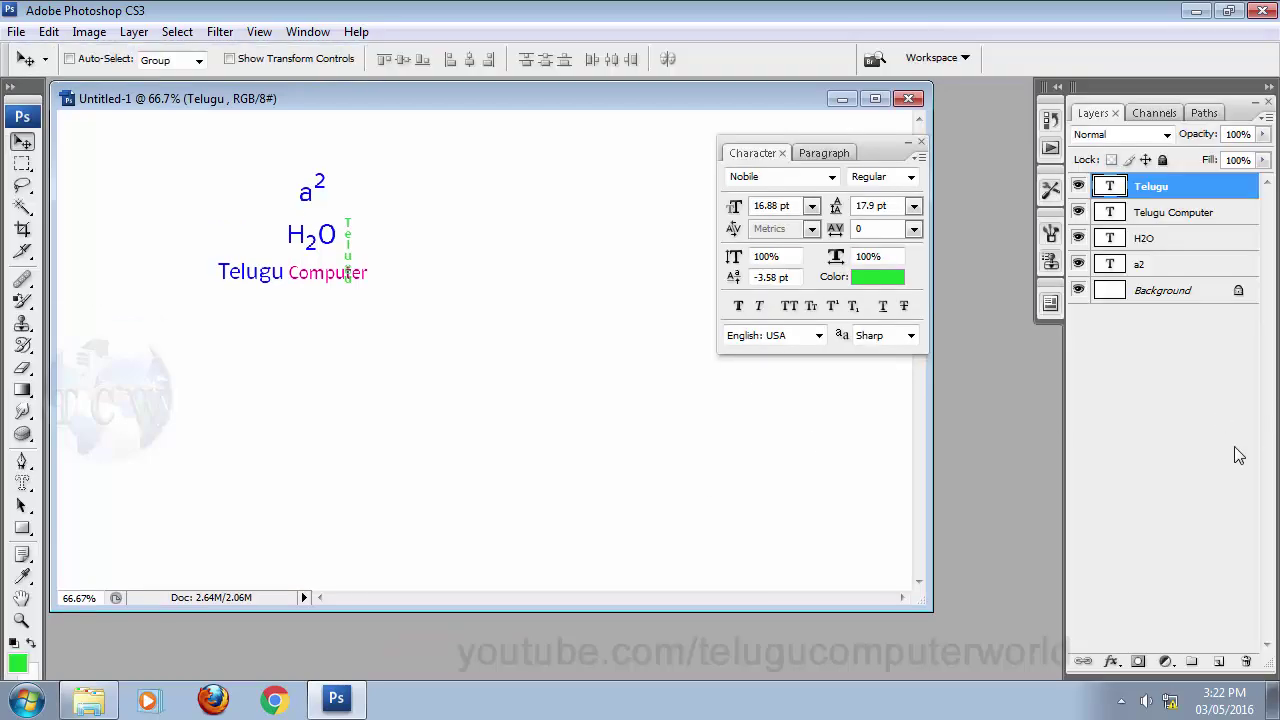
{"action": "left_click", "coordinate": [1219, 662]}
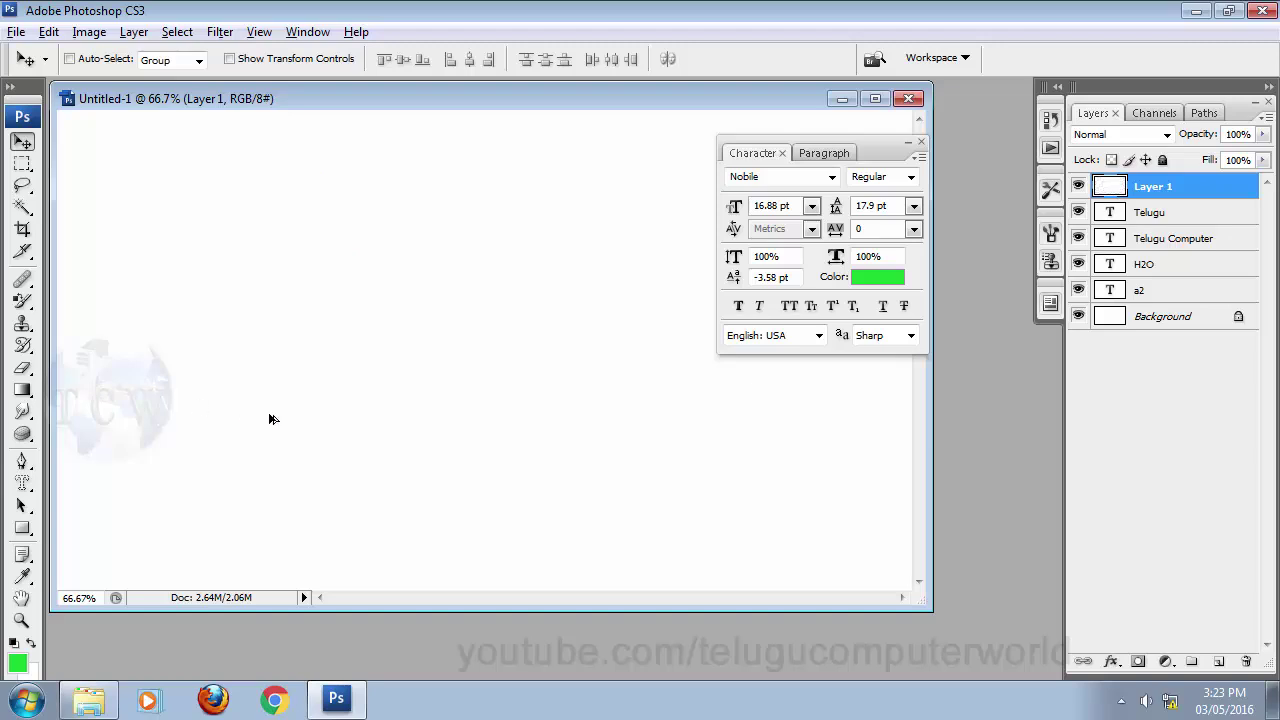
{"action": "key", "text": "alt+BackSpace"}
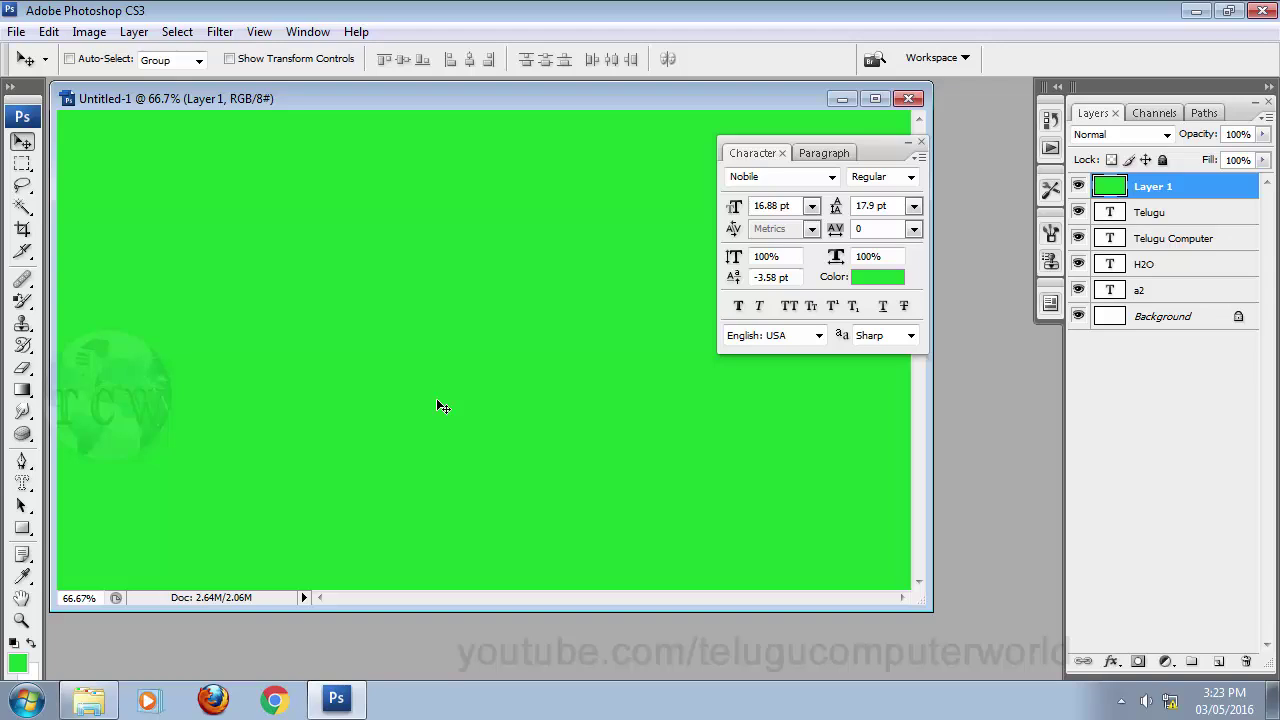
- Cut the word Computer out of the green layer using a Horizontal Type Mask selection, and deselect
{"action": "left_click", "coordinate": [23, 485]}
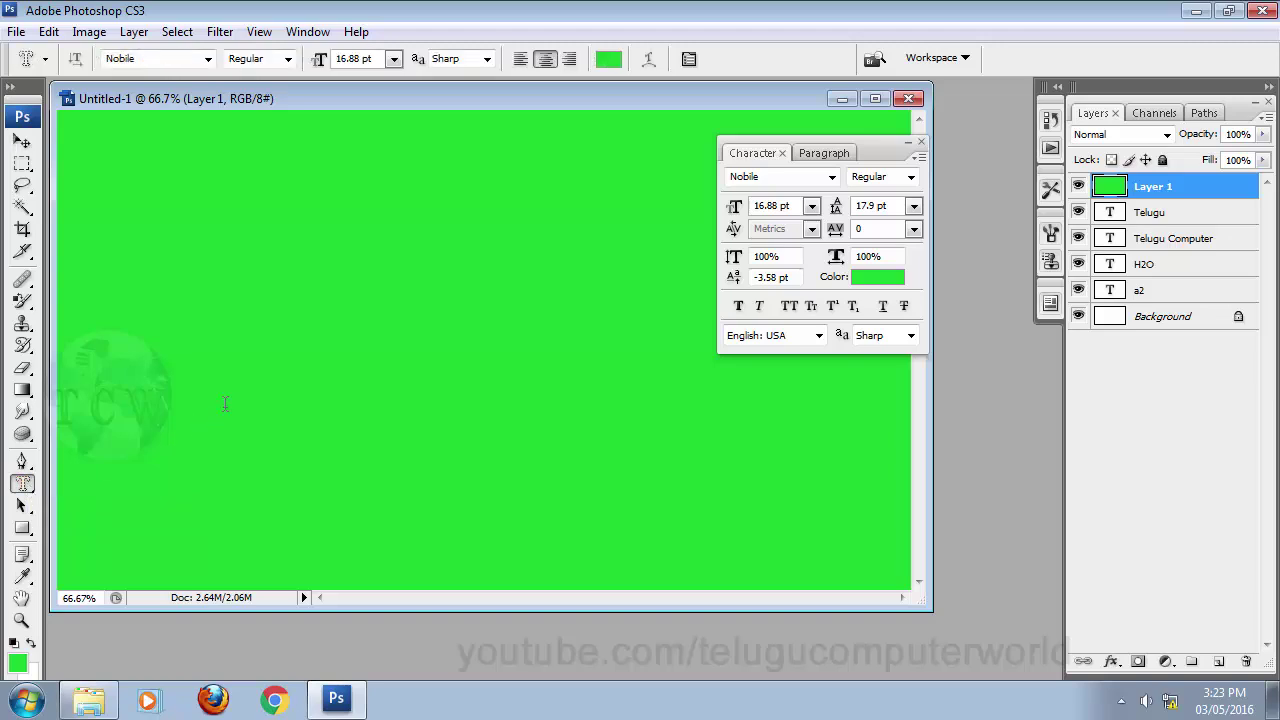
{"action": "left_click", "coordinate": [235, 348]}
{"action": "type", "text": "Co"}
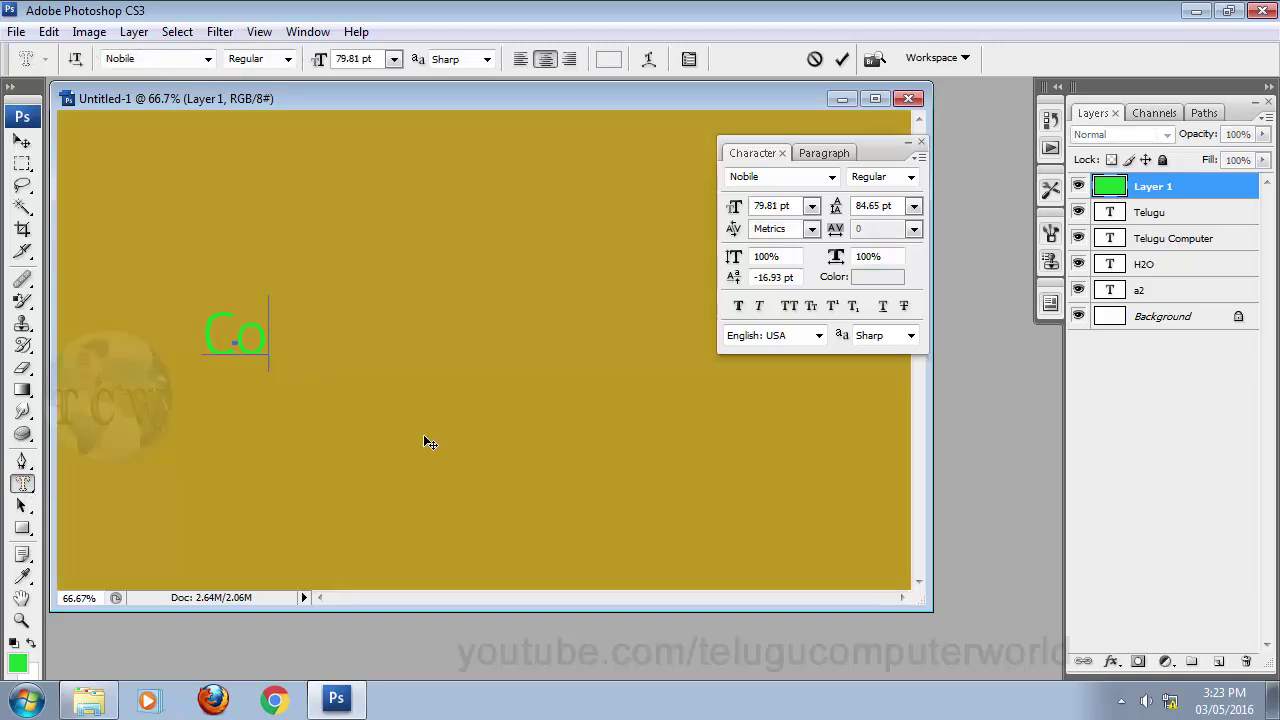
{"action": "type", "text": "mputer"}
{"action": "key", "text": "ctrl+Return"}
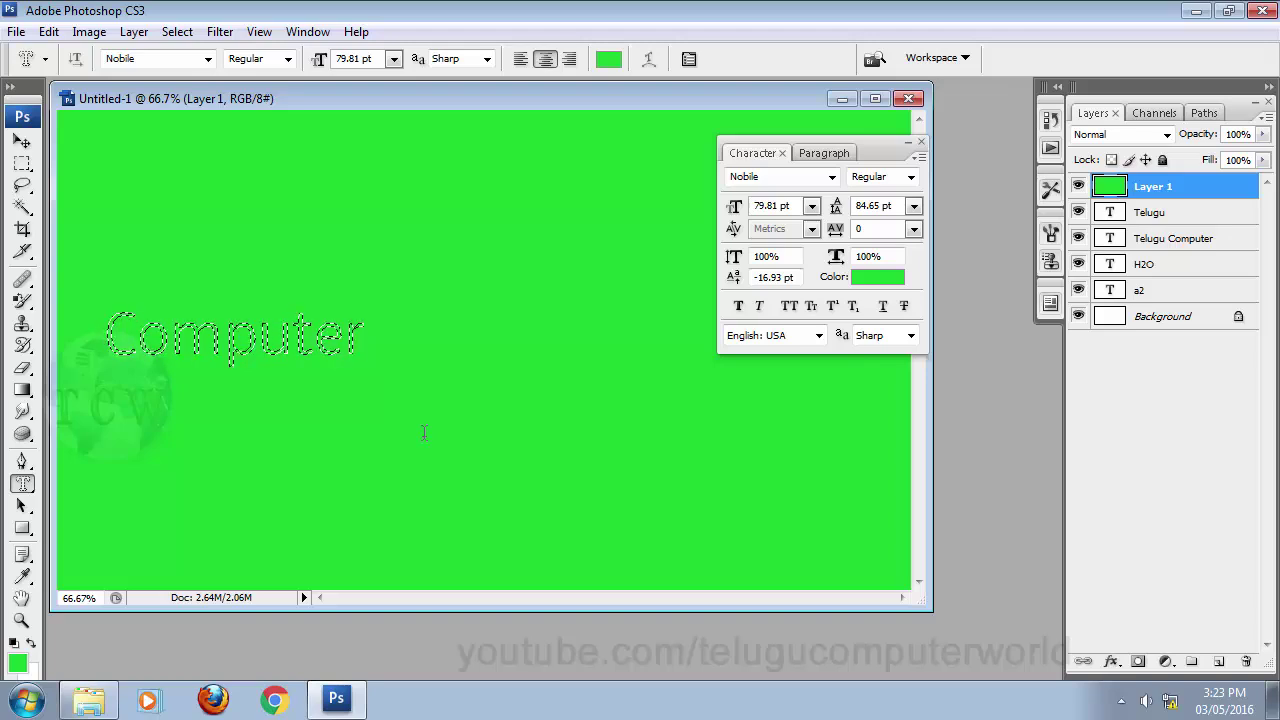
{"action": "key", "text": "Delete"}
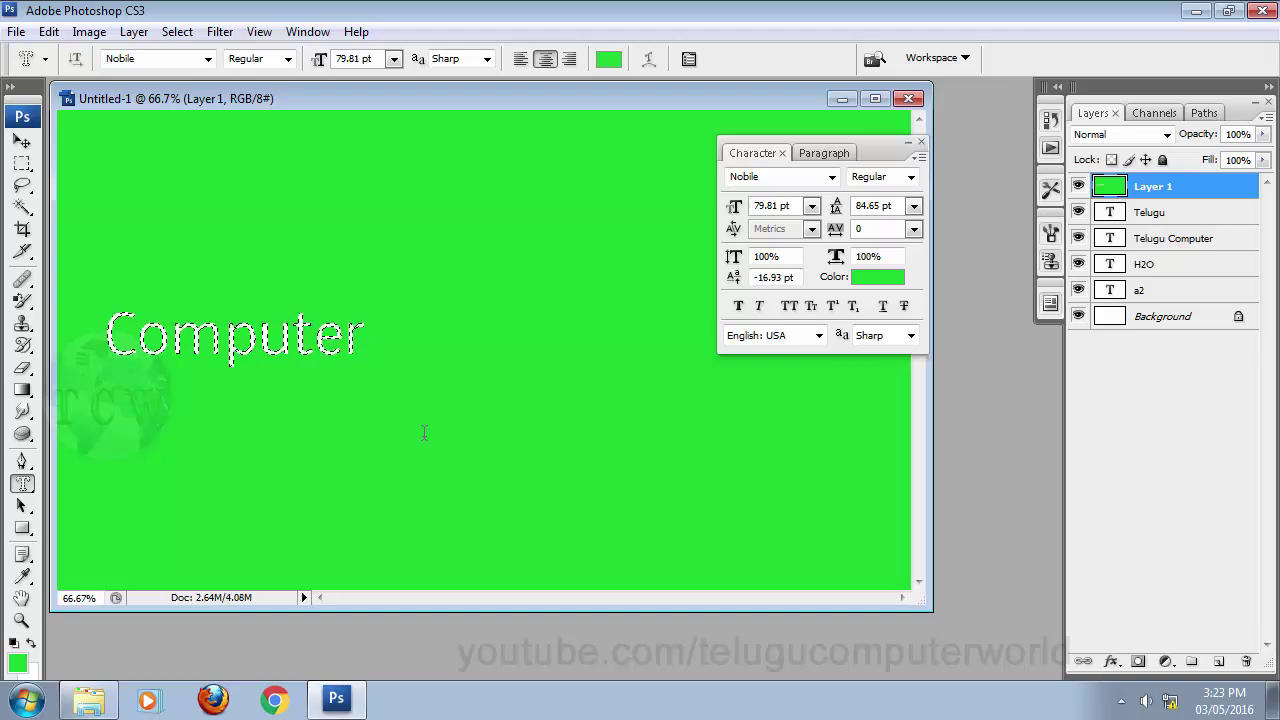
{"action": "key", "text": "v"}
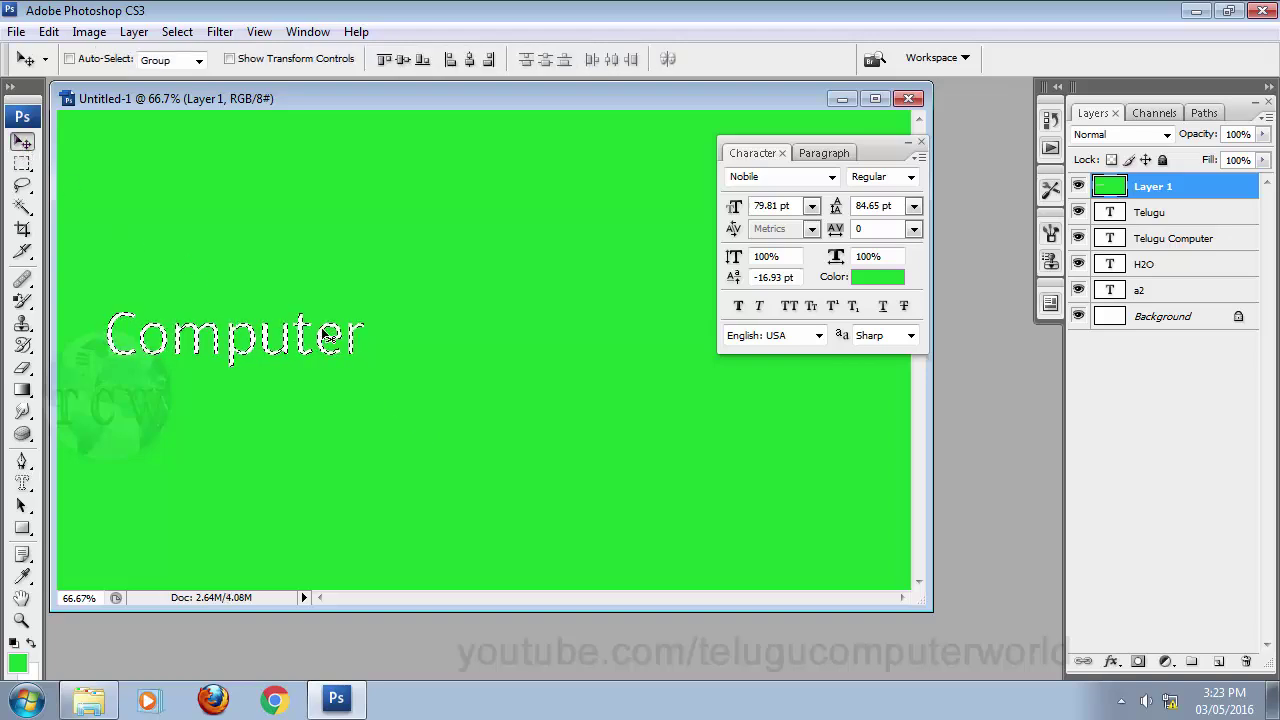
{"action": "key", "text": "ctrl+d"}
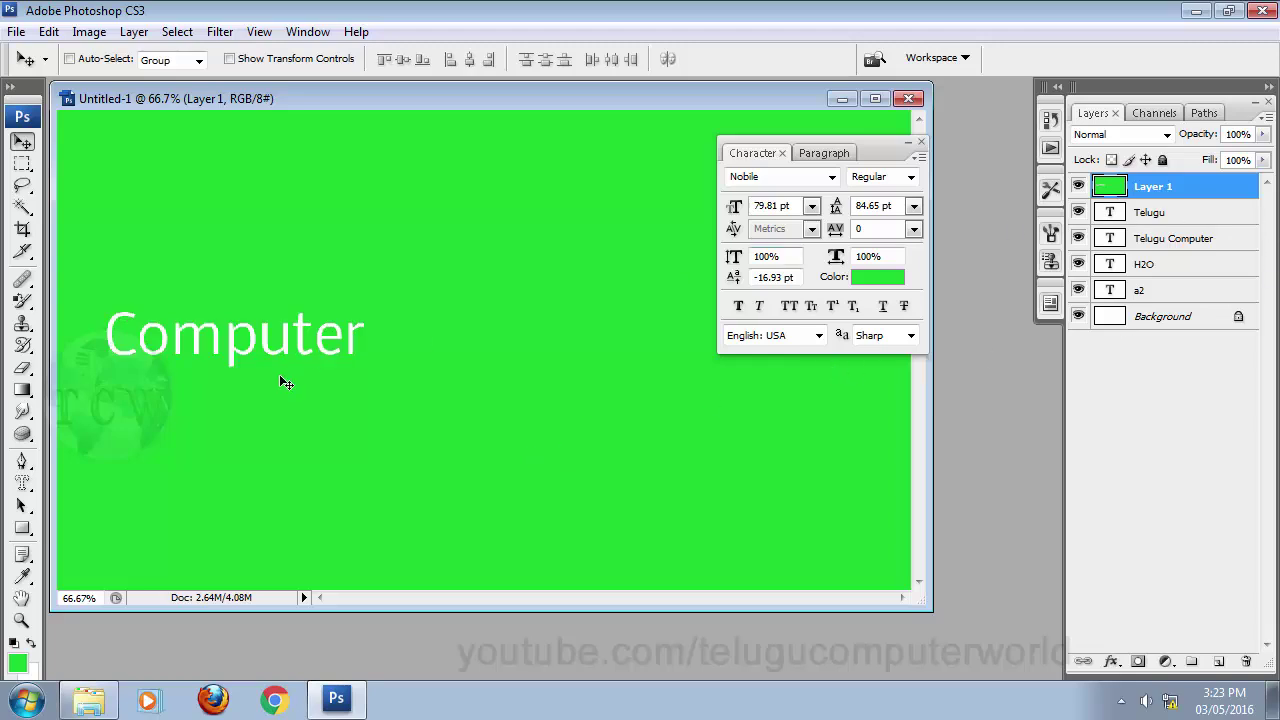
- Add another new layer, set the foreground color to bright blue and fill the layer with it
{"action": "left_click", "coordinate": [1218, 662]}
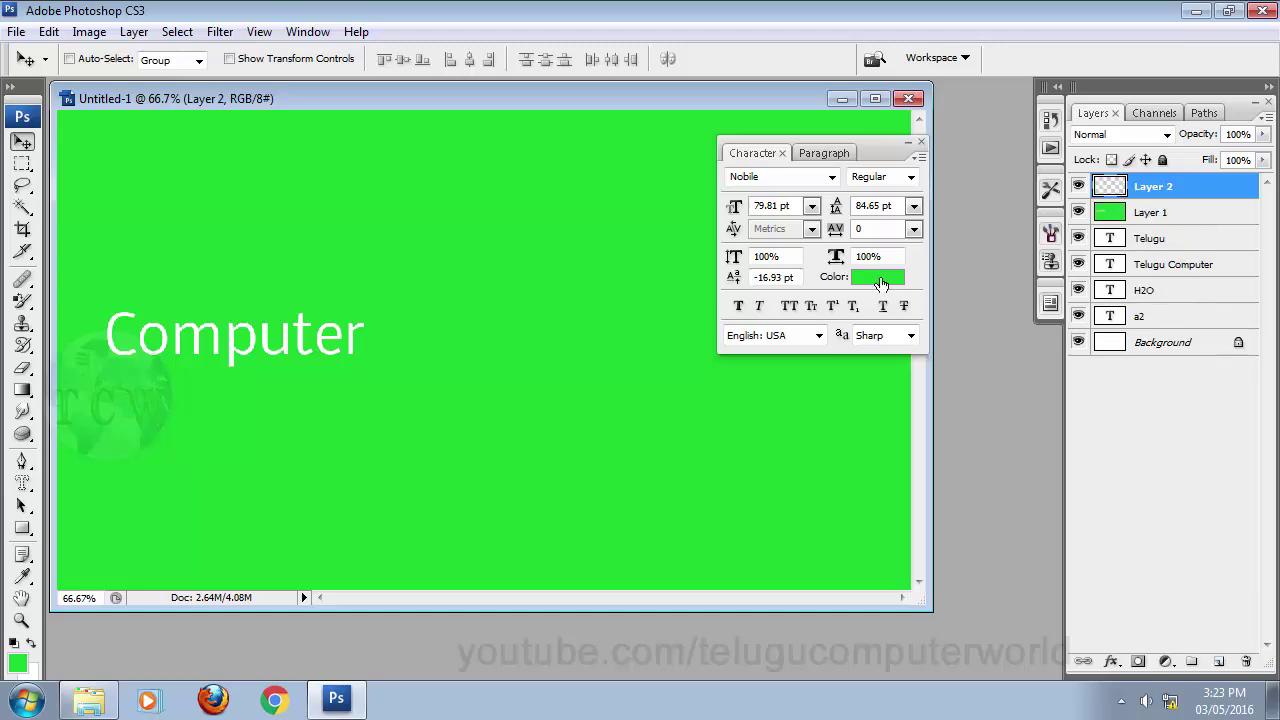
{"action": "left_click", "coordinate": [16, 662]}
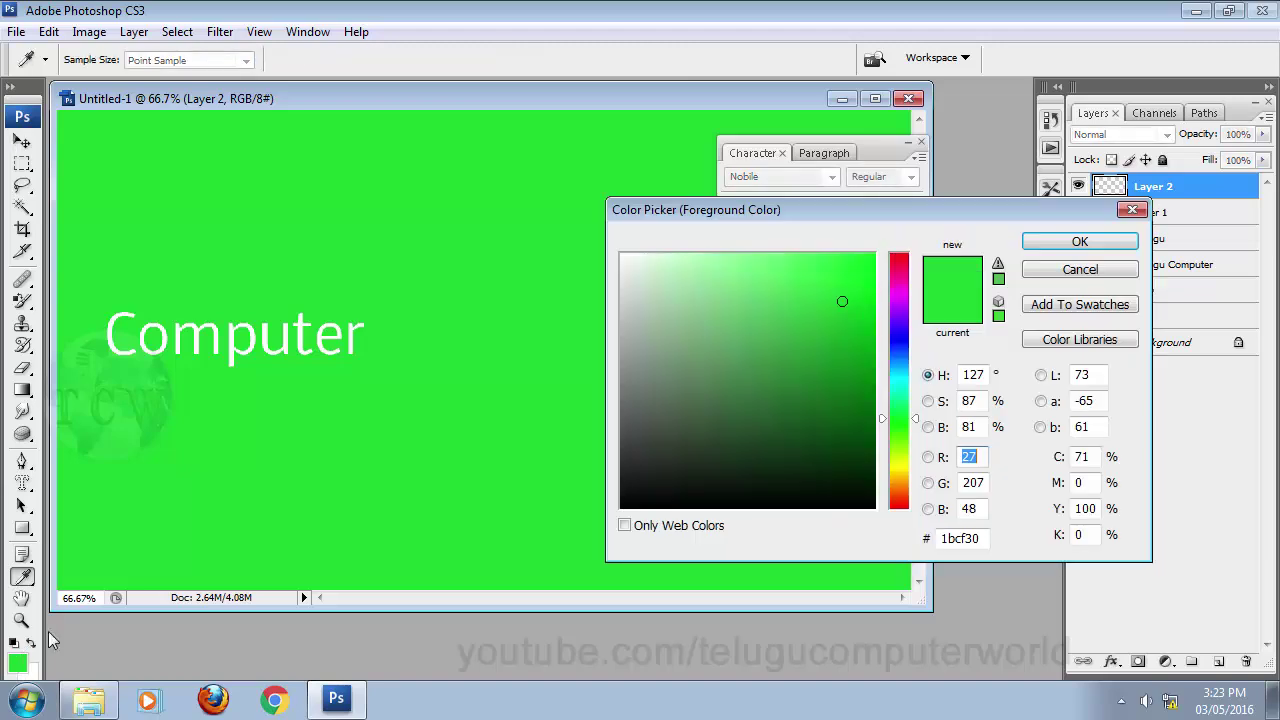
{"action": "left_click", "coordinate": [897, 337]}
{"action": "left_click", "coordinate": [874, 254]}
{"action": "left_click", "coordinate": [1078, 243]}
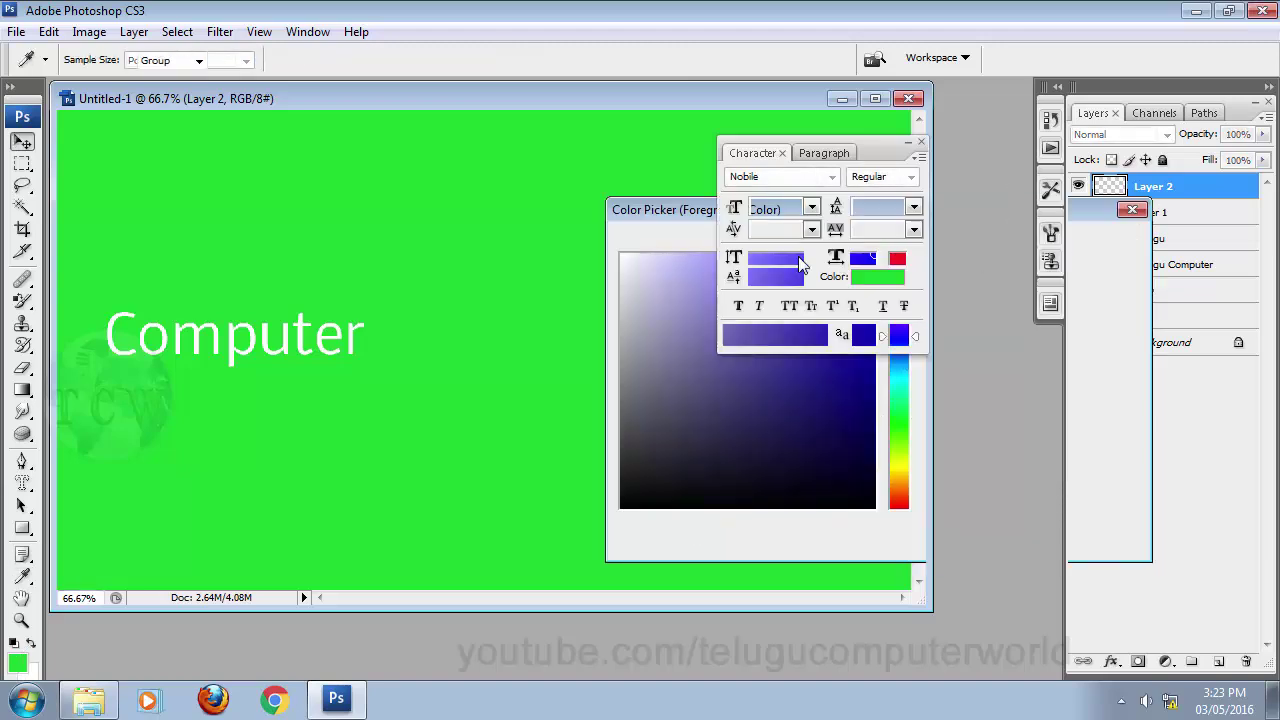
{"action": "key", "text": "alt+BackSpace"}
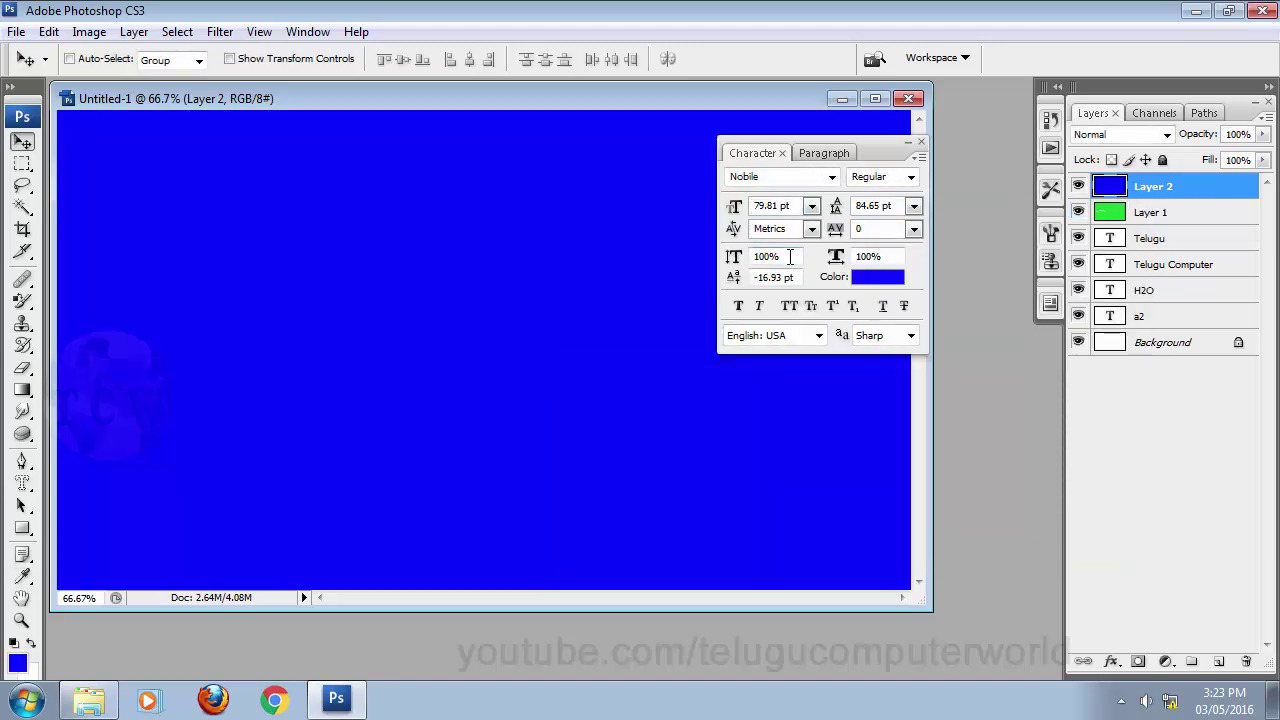
- Move the green Layer 1 above the blue Layer 2 and toggle Layer 2's visibility to compare the cut-out lettering
{"action": "left_click", "coordinate": [1140, 217]}
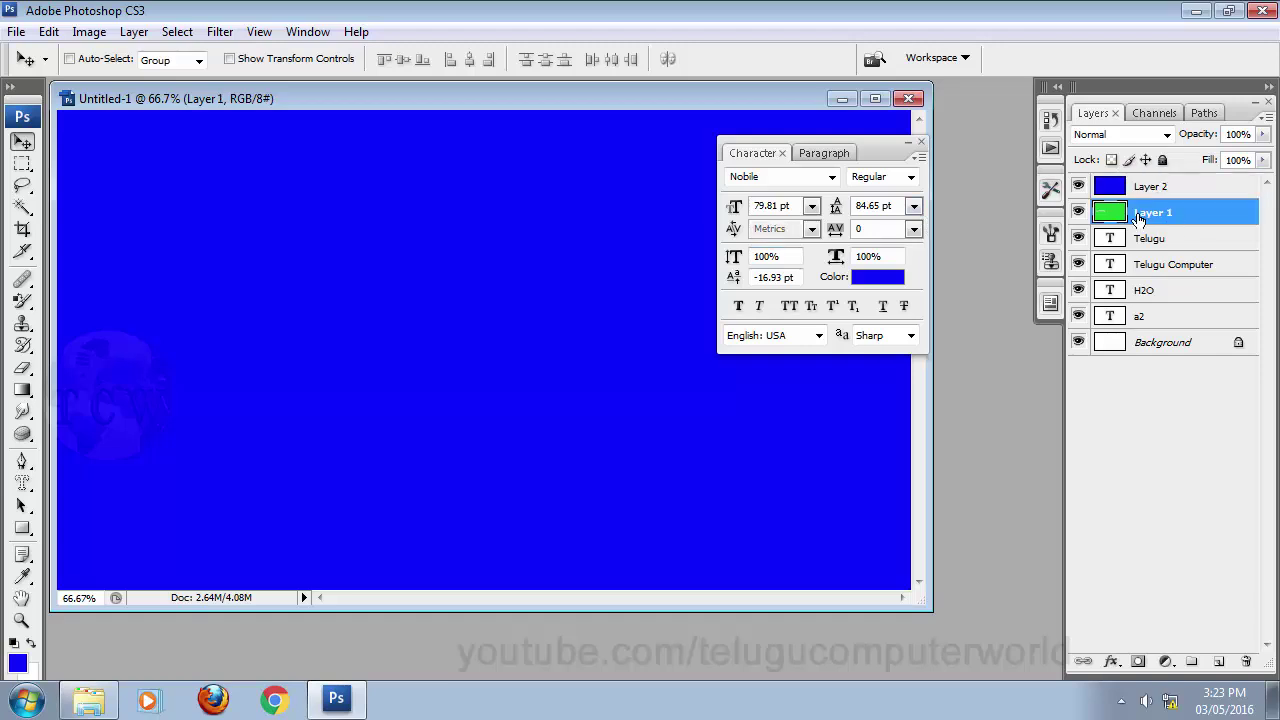
{"action": "key", "text": "ctrl+bracketright"}
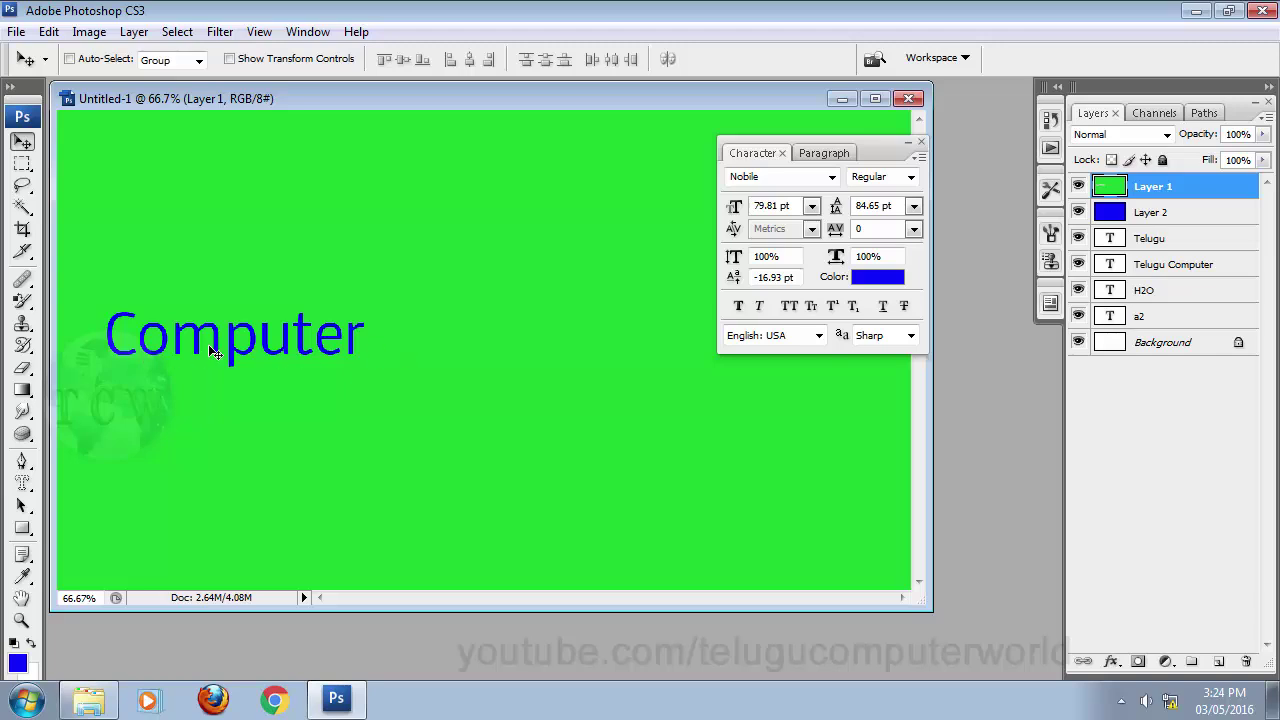
{"action": "left_click", "coordinate": [1078, 212]}
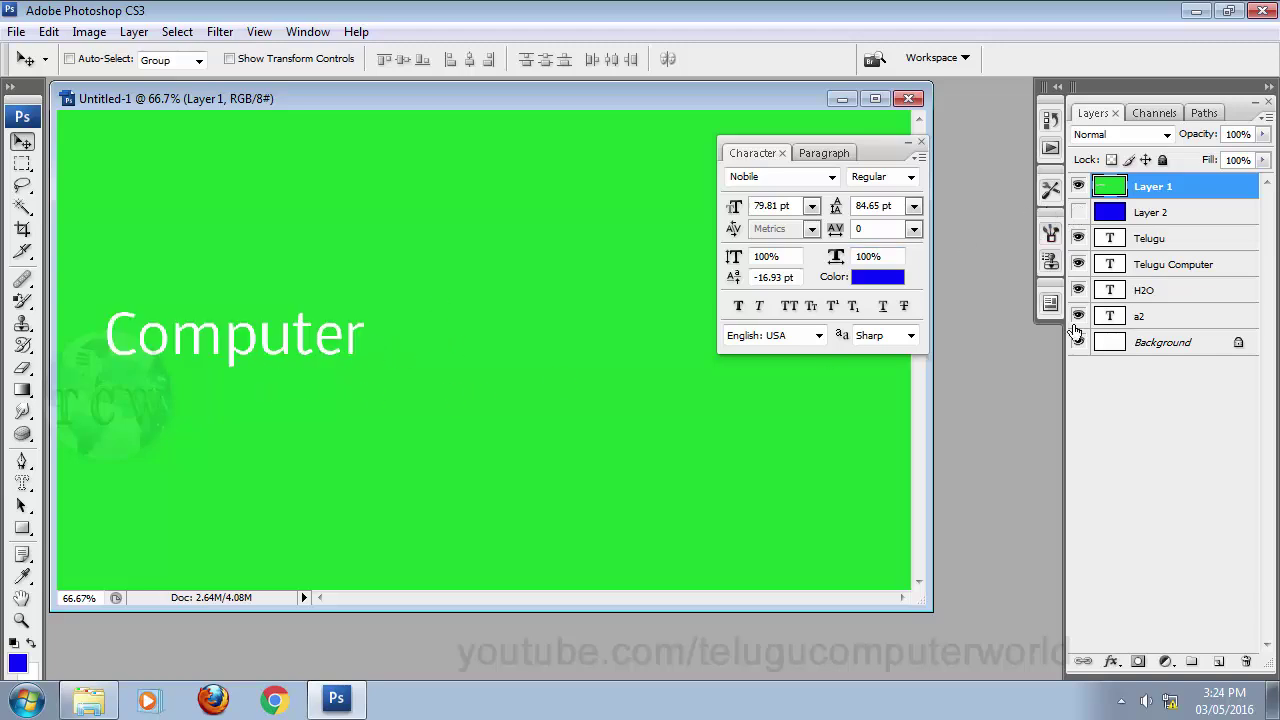
{"action": "left_click", "coordinate": [1078, 212]}
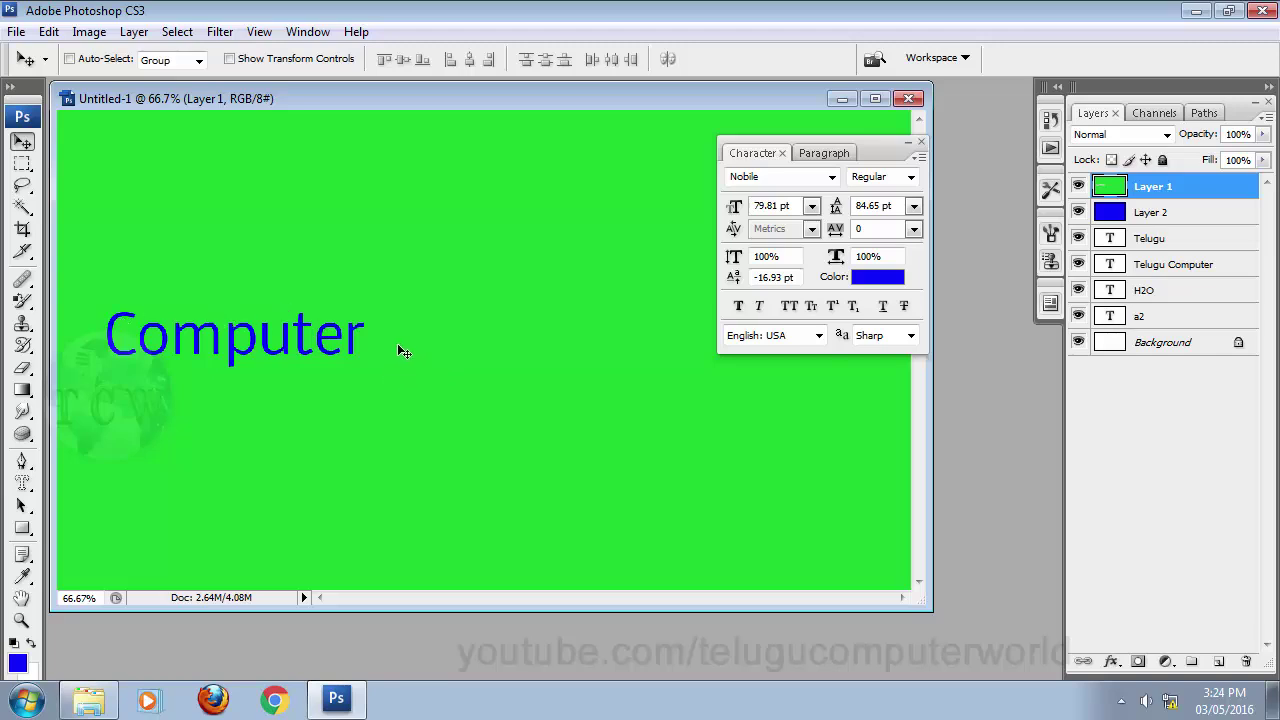
{"action": "left_click", "coordinate": [1078, 212]}
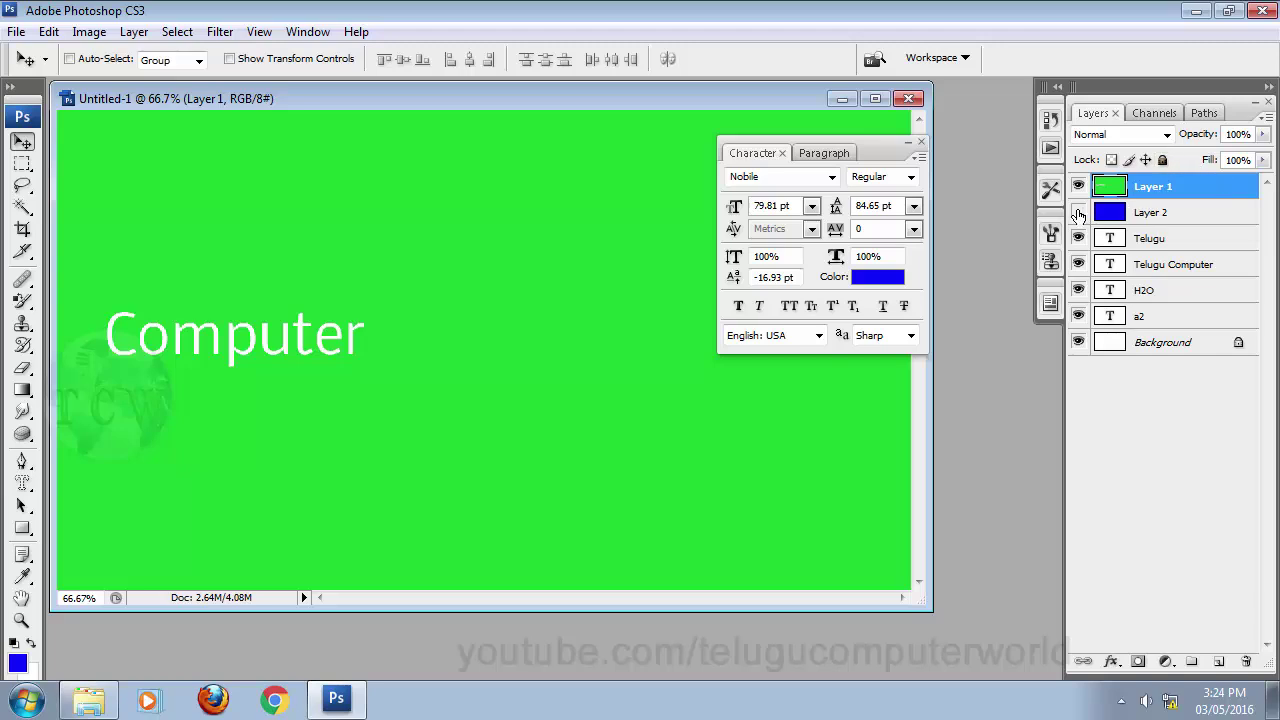
{"action": "left_click", "coordinate": [1078, 212]}
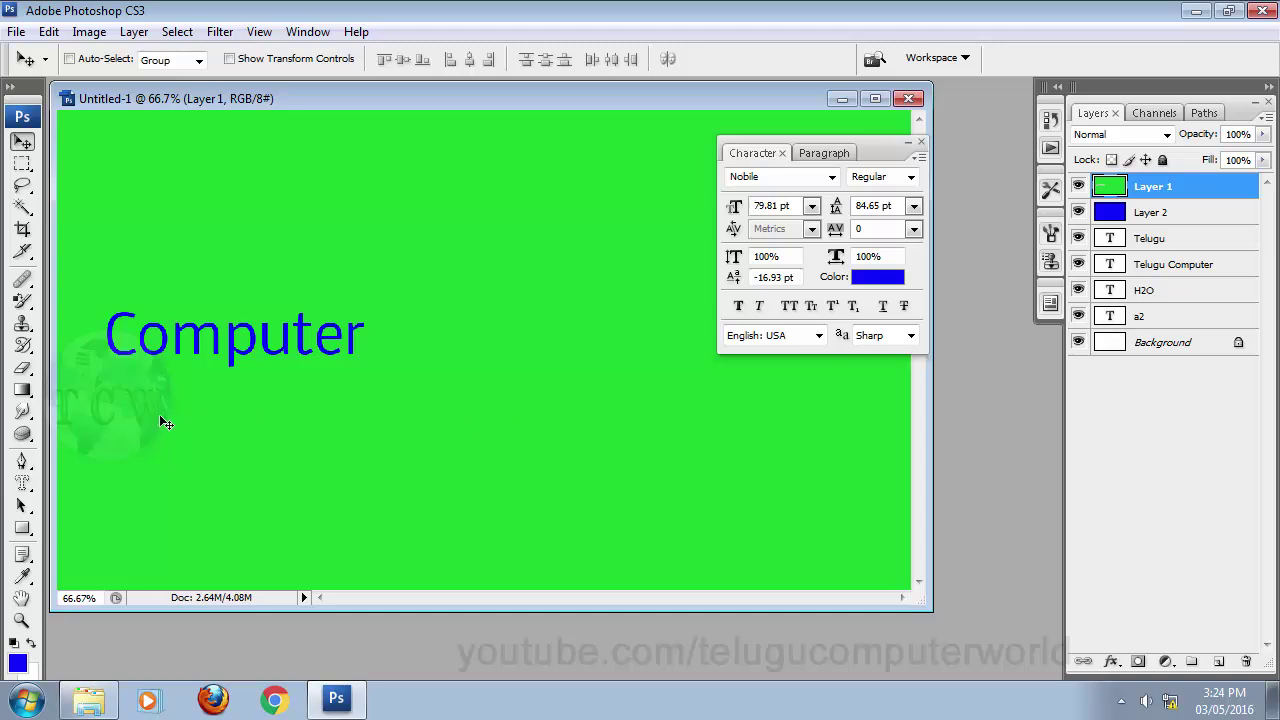
- Review the available type tool variants, make Horizontal Type the current one and return to the Move tool
{"action": "left_click", "coordinate": [27, 485]}
{"action": "left_click", "coordinate": [29, 487]}
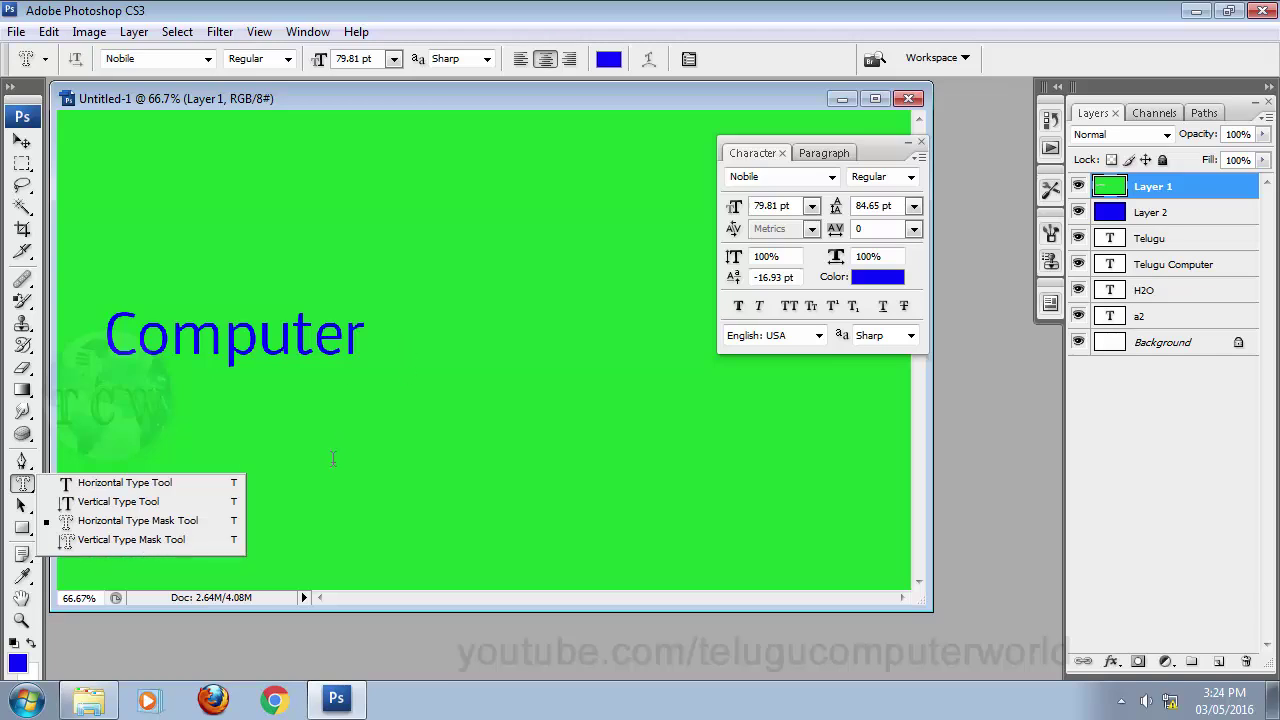
{"action": "left_click", "coordinate": [22, 141]}
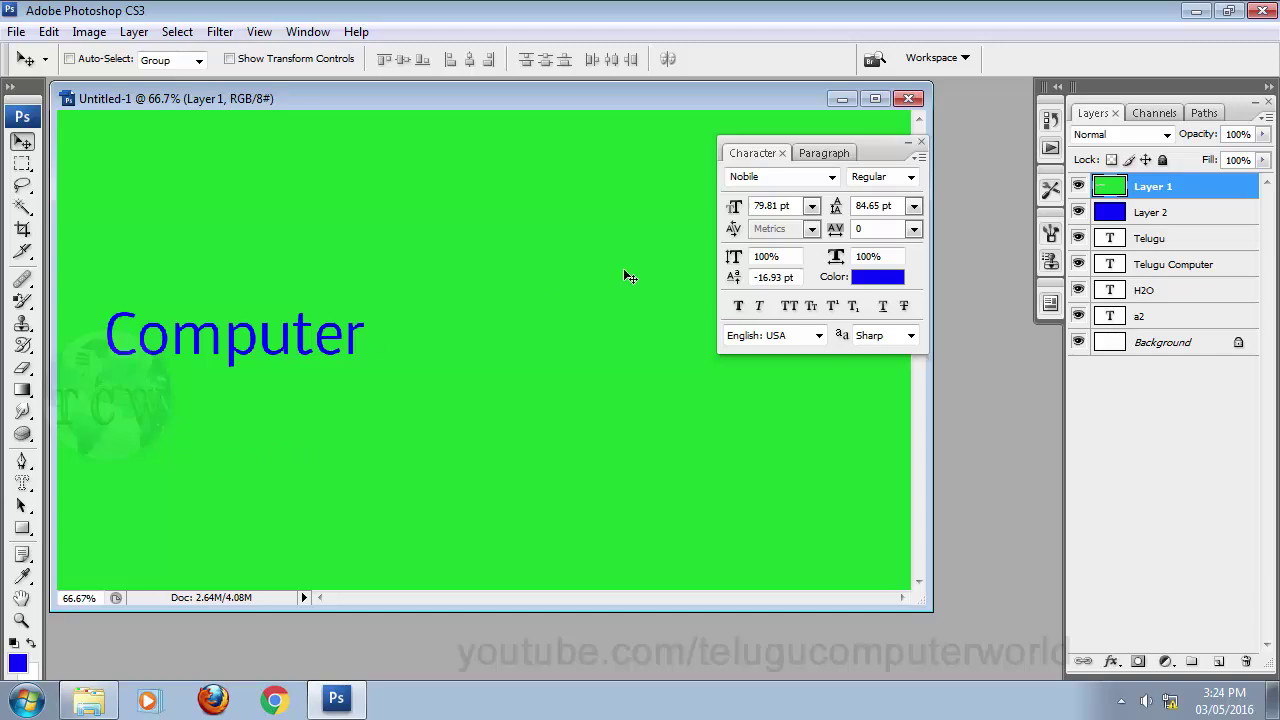
{"action": "left_click", "coordinate": [22, 483]}
{"action": "left_click", "coordinate": [90, 482]}
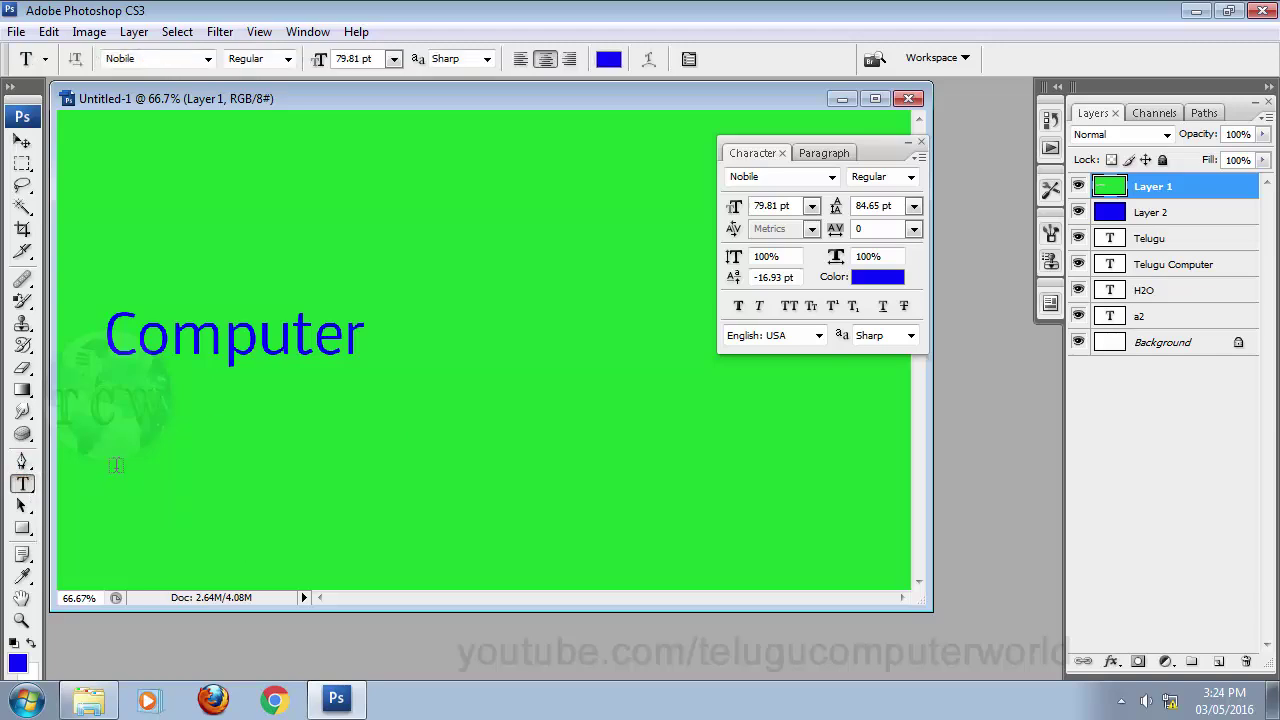
{"action": "left_click", "coordinate": [22, 141]}
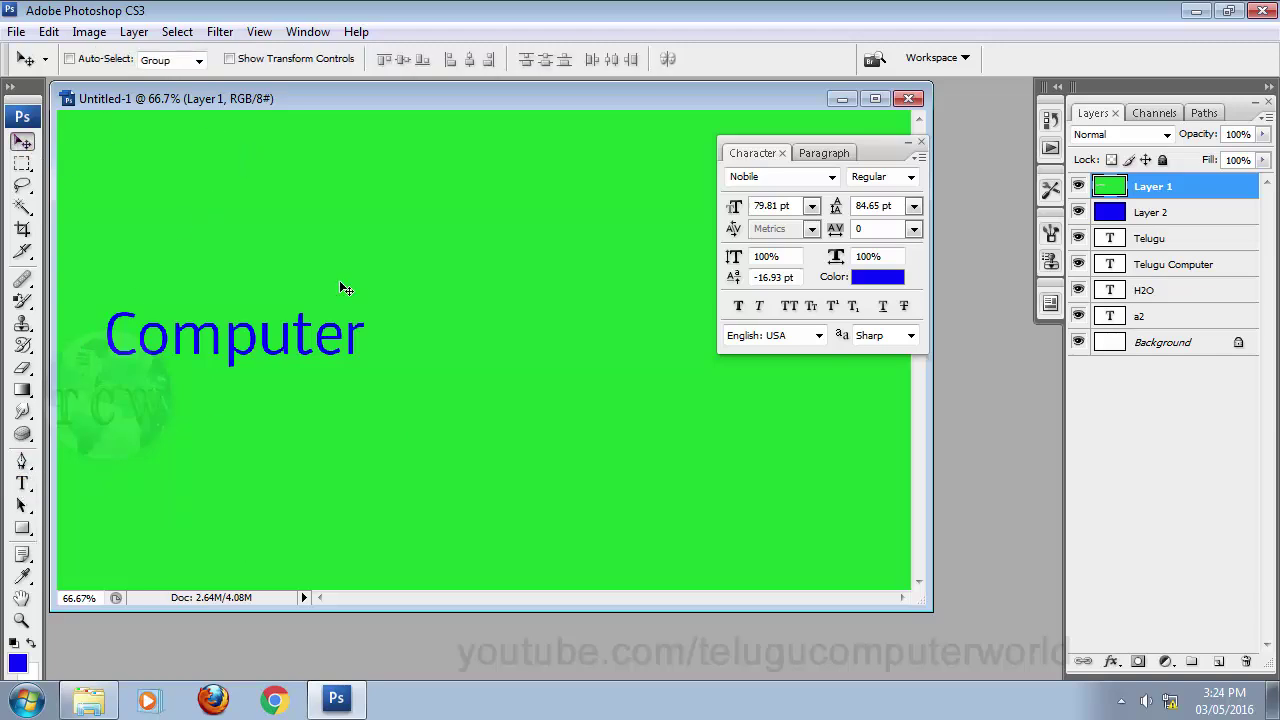